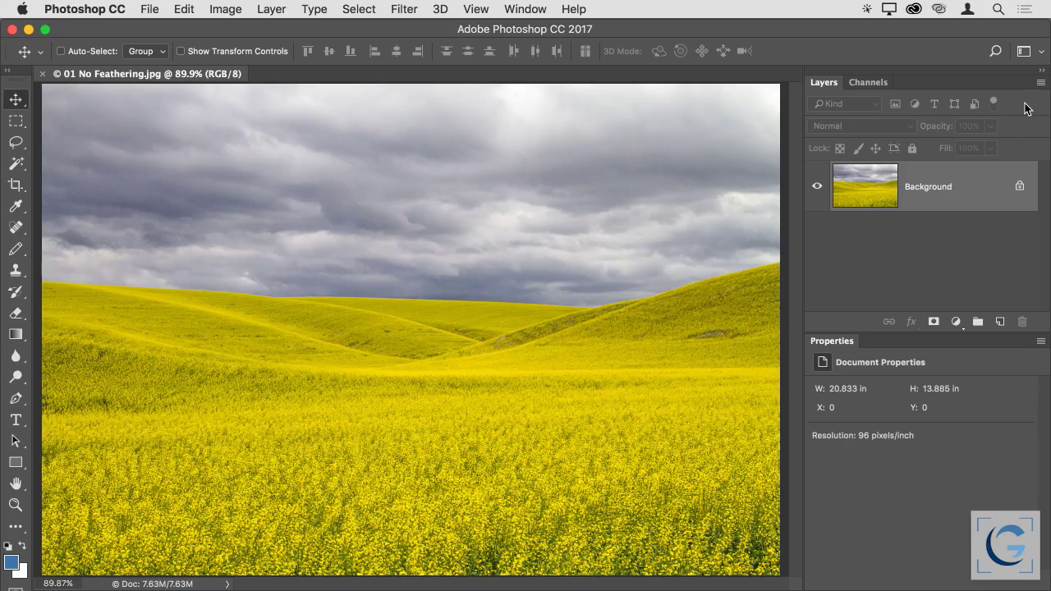
Select the whole cloudy sky above the yellow hills with the Quick Selection tool at brush size 125.
click(21, 163)
drag(22, 165, 75, 174)
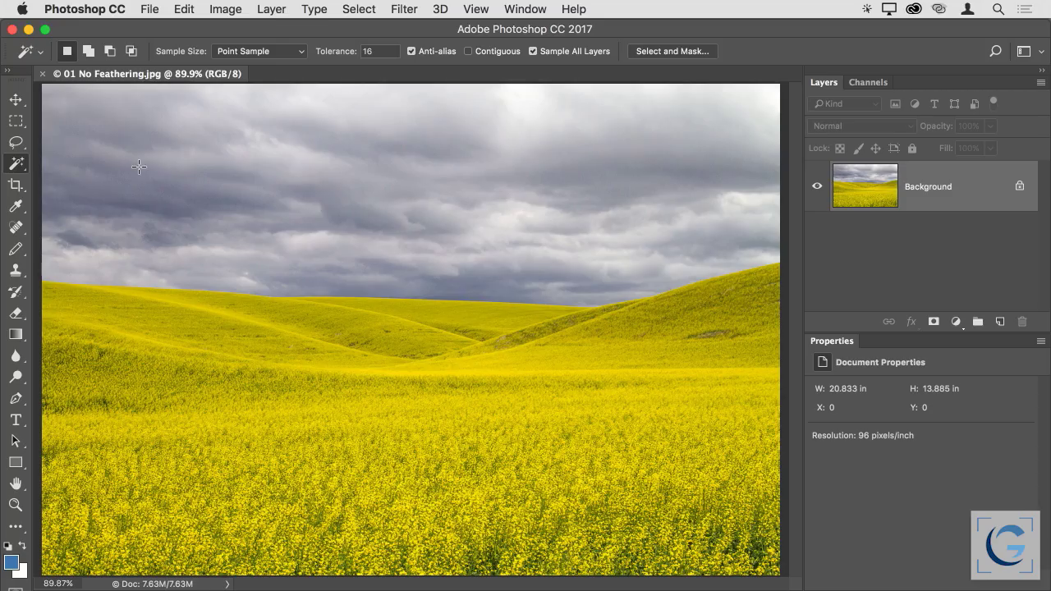
right_click(17, 163)
click(78, 164)
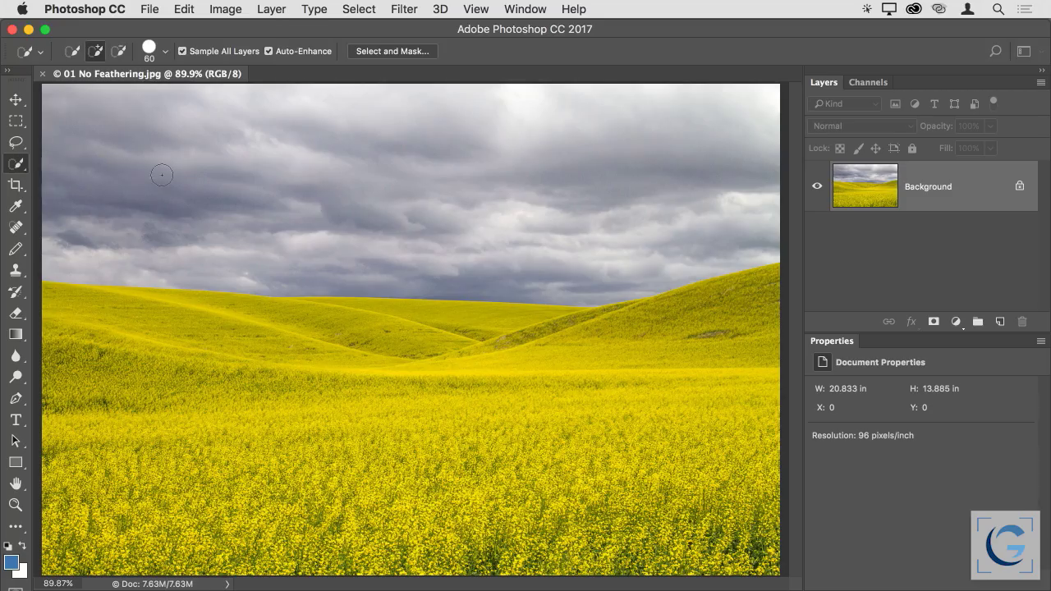
key(bracketright)
key(bracketright)
key(bracketright)
key(bracketright)
mouse_move(82, 219)
mouse_down()
mouse_move(188, 233)
mouse_move(440, 229)
mouse_move(588, 193)
mouse_up()
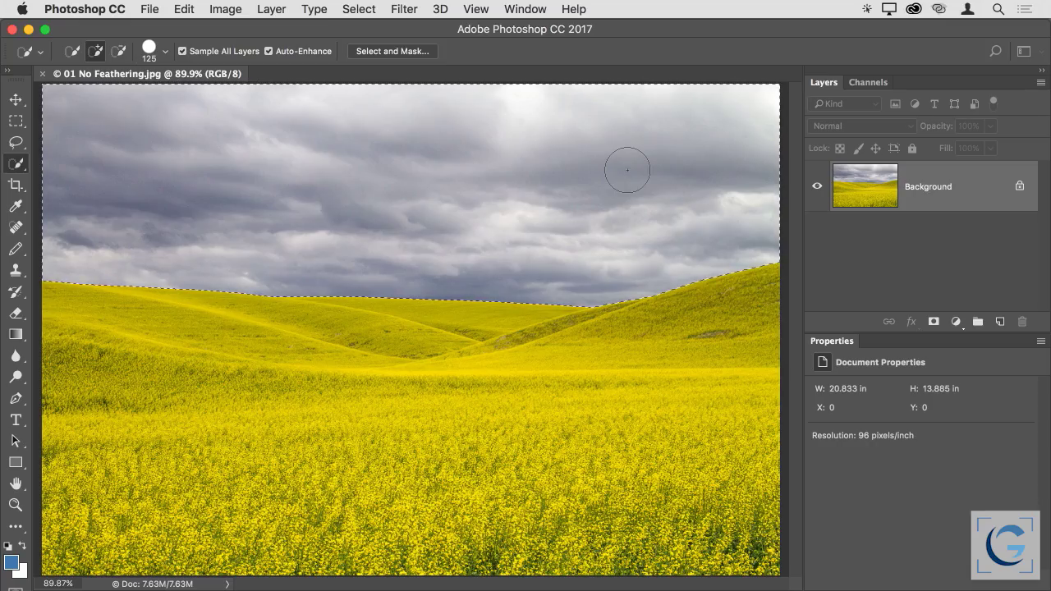
click(361, 9)
mouse_move(415, 230)
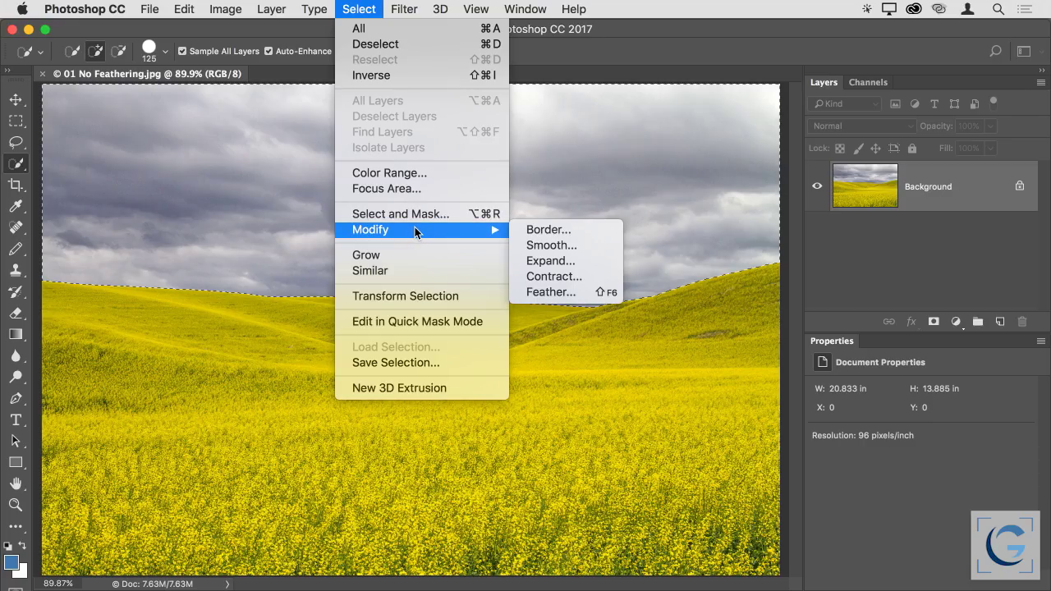
click(551, 292)
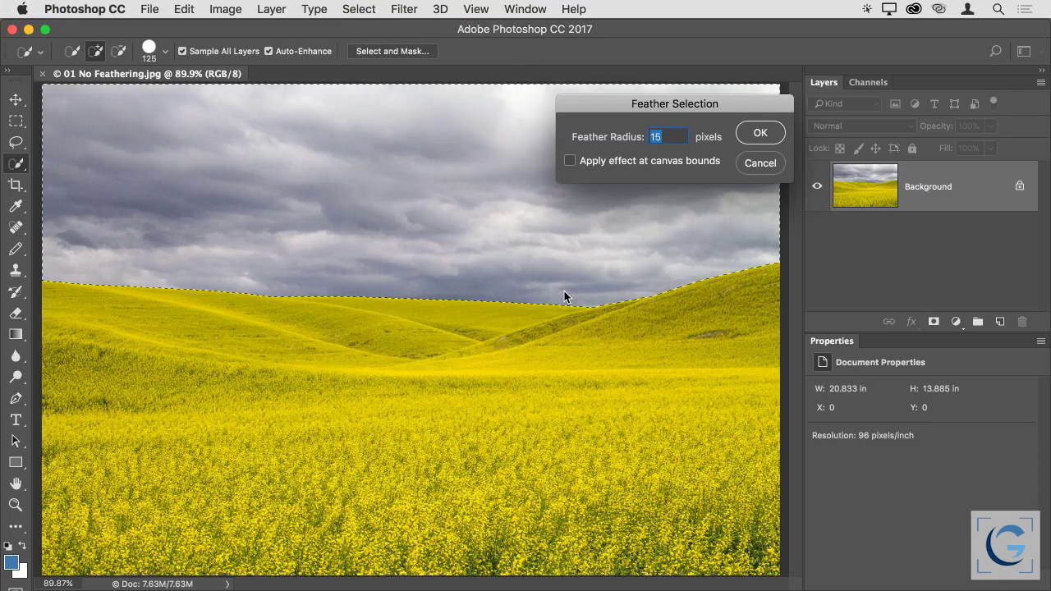
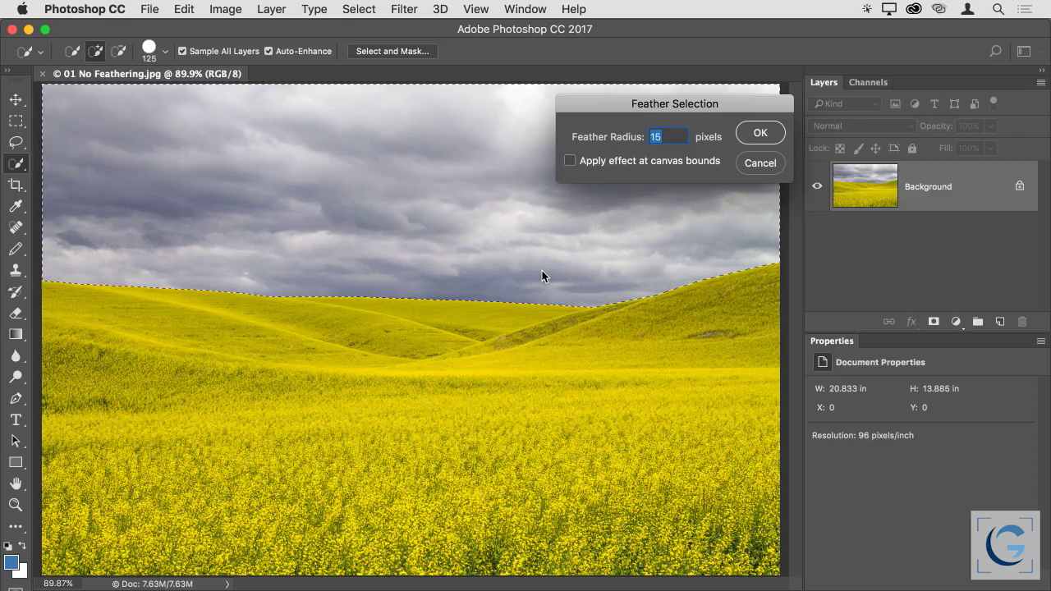
click(760, 162)
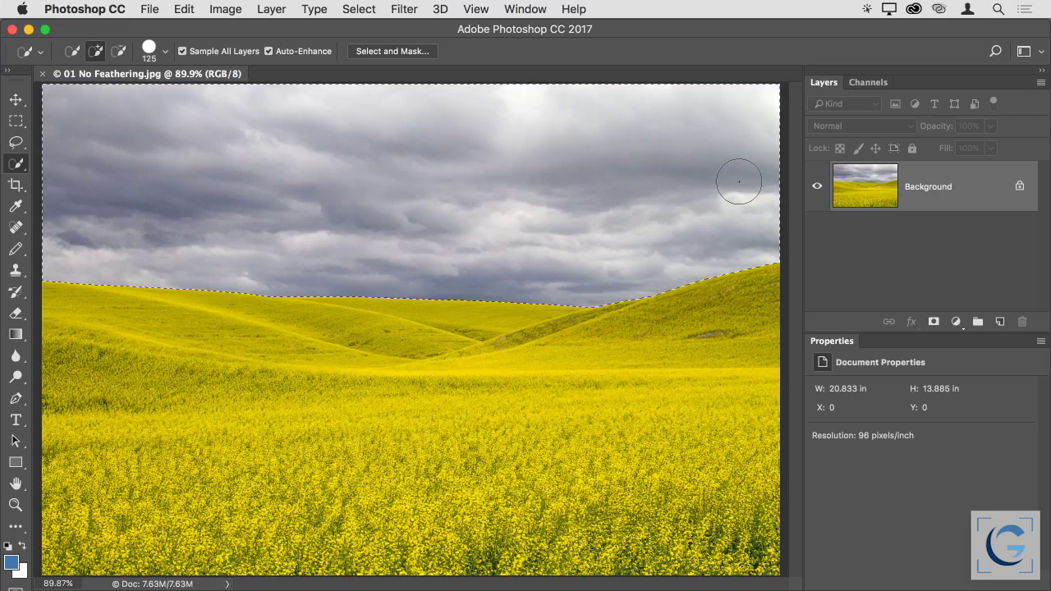
Close the yellow field photo and open 02 Invert Mask.psd from the Layer Mask Cleanup folder.
key(super+w)
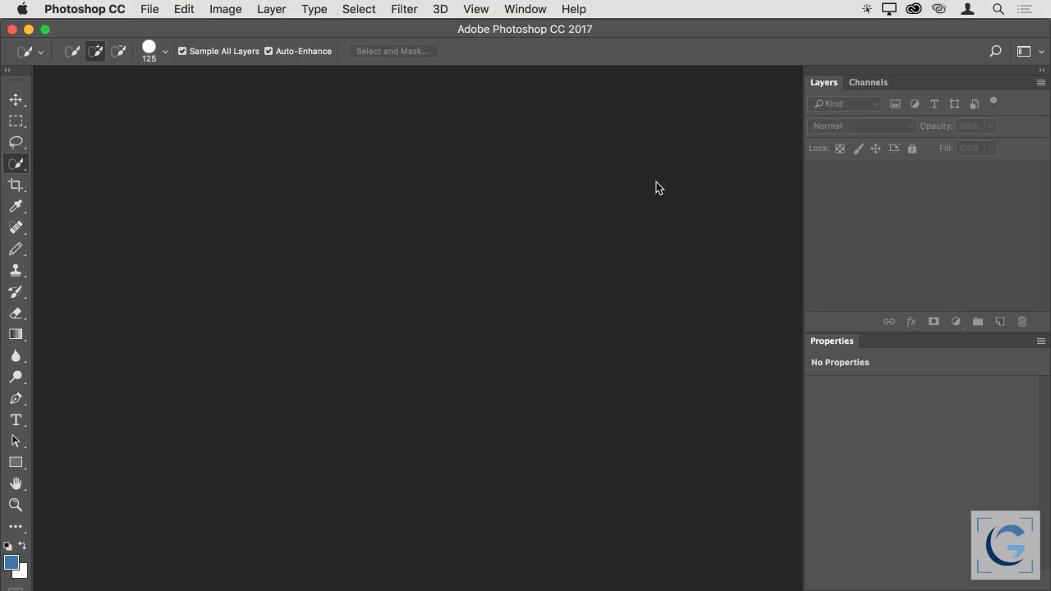
key(super+o)
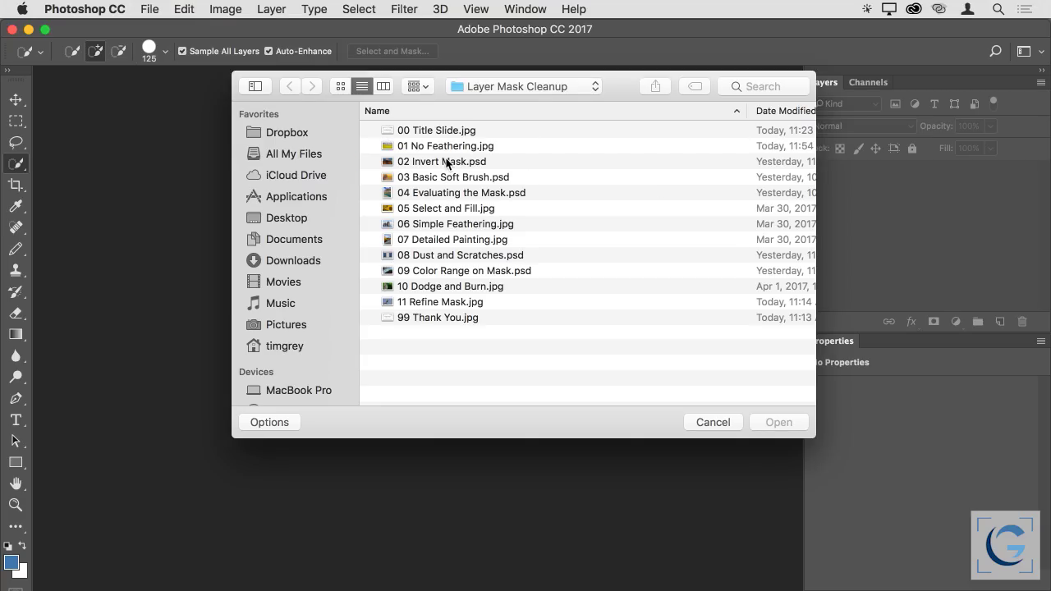
double_click(446, 162)
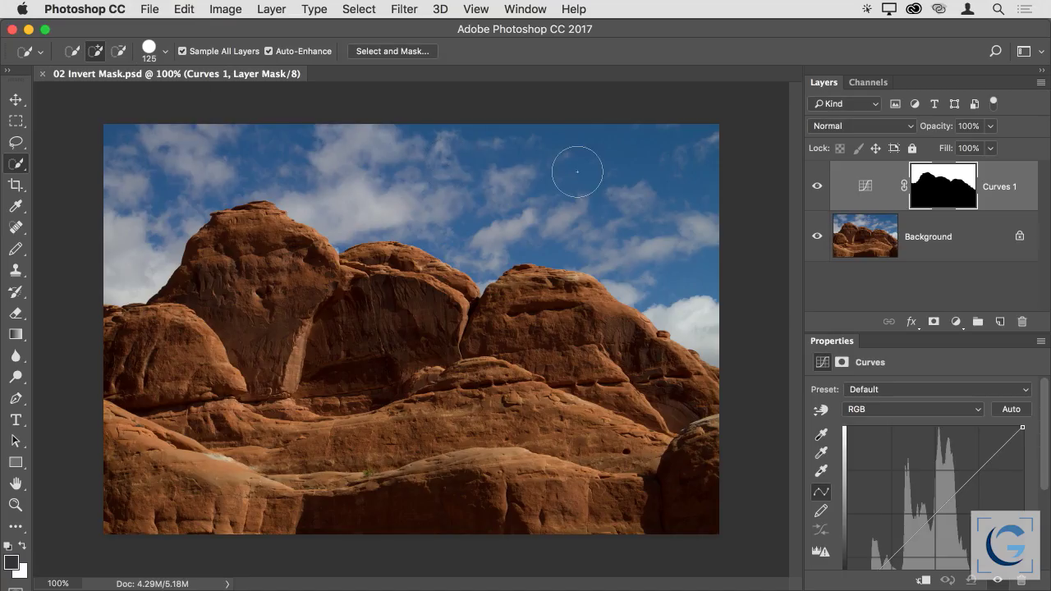
Shape the Curves 1 adjustment into a strong S-curve that deeply darkens the shadows and lifts the highlights of the sky.
scroll(577, 171, up, 2)
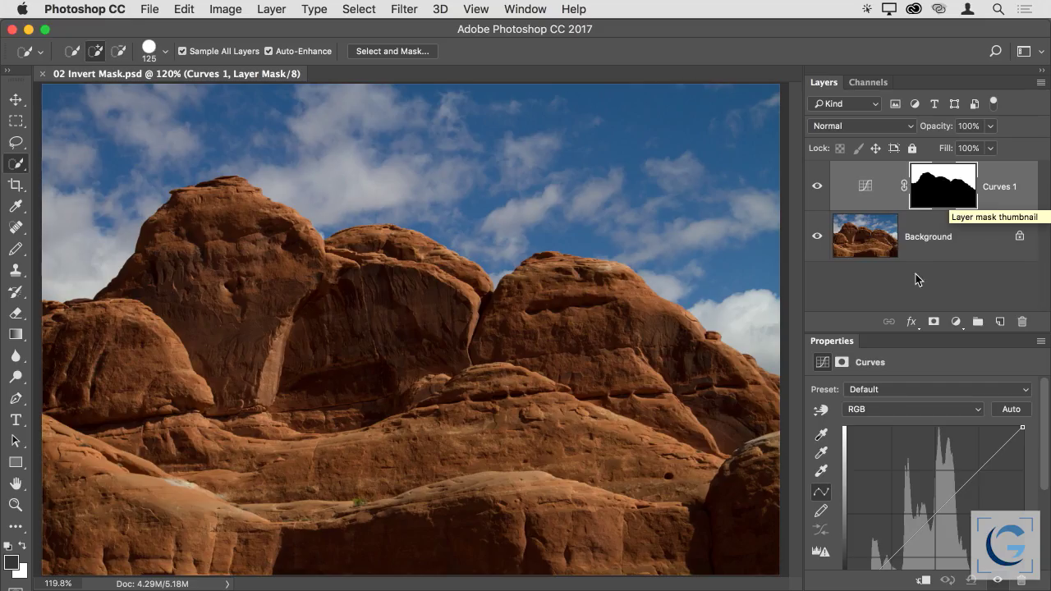
drag(901, 332, 901, 275)
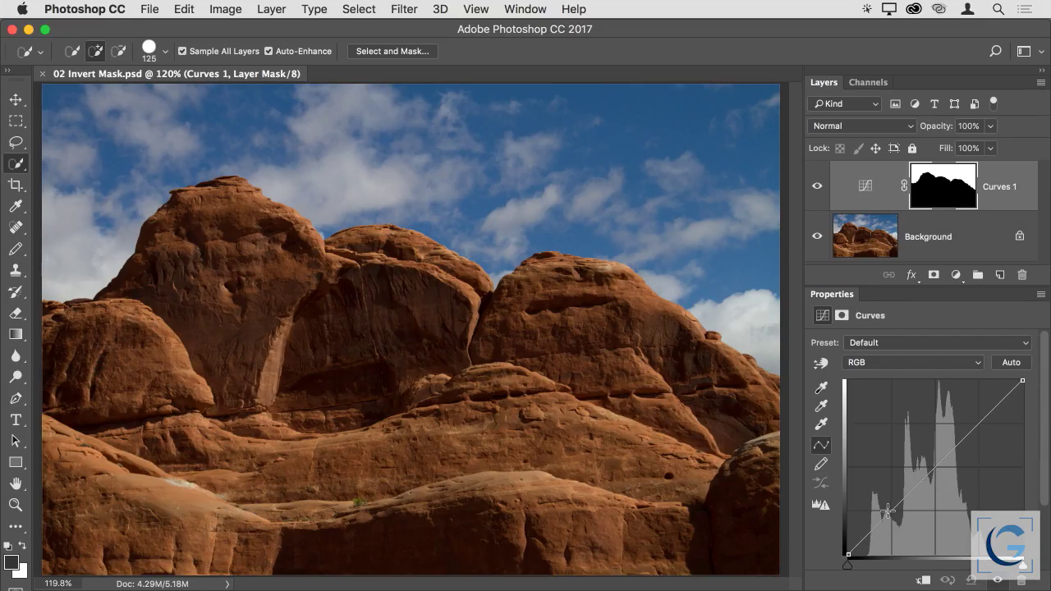
drag(888, 511, 901, 536)
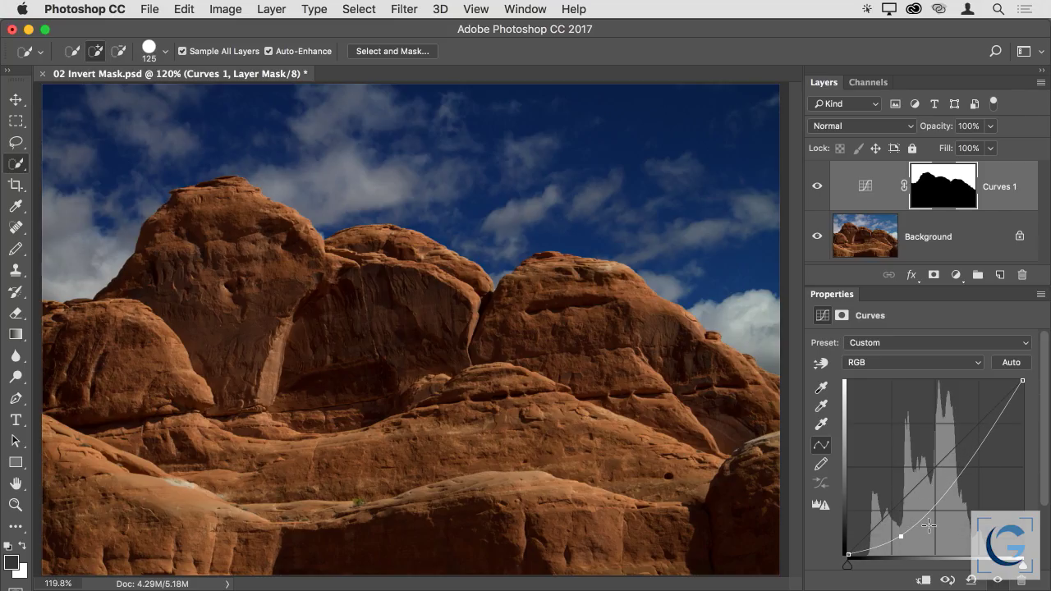
drag(988, 444, 977, 422)
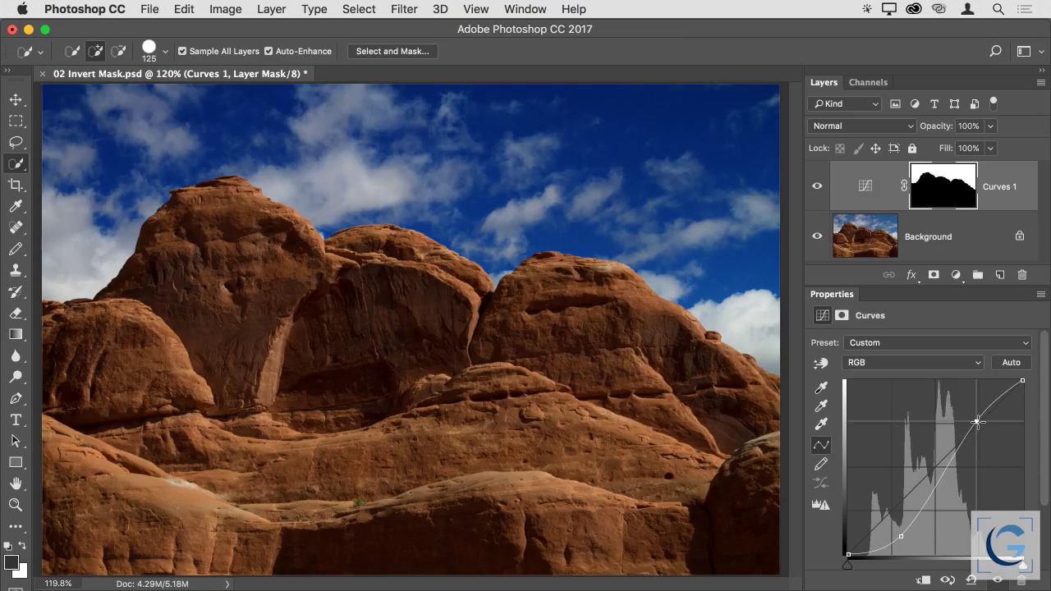
drag(901, 536, 932, 524)
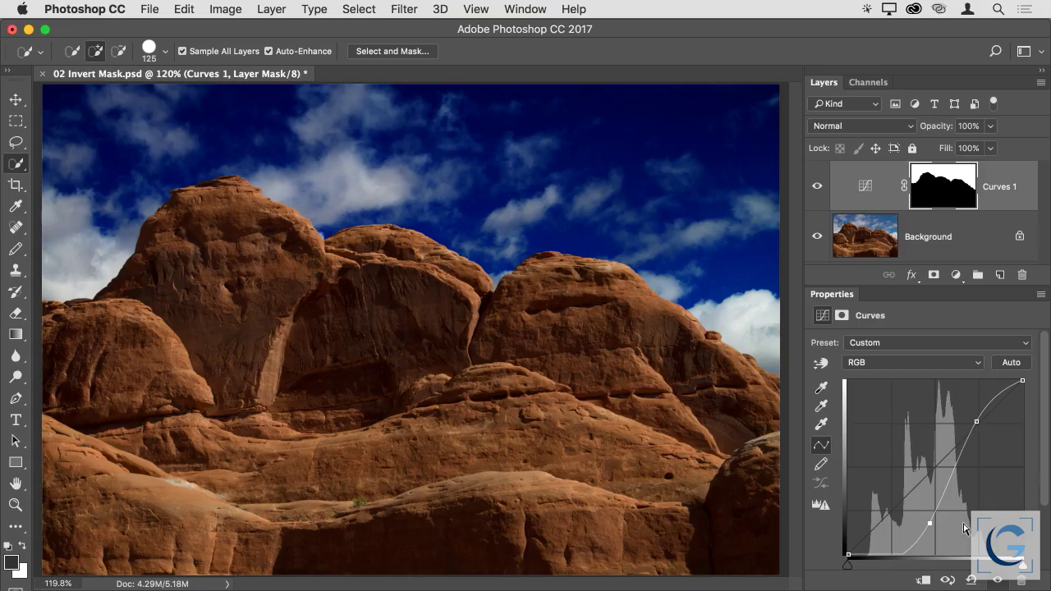
Invert the Curves 1 layer mask repeatedly from its mask properties, ending with the adjustment on the rocks.
click(843, 317)
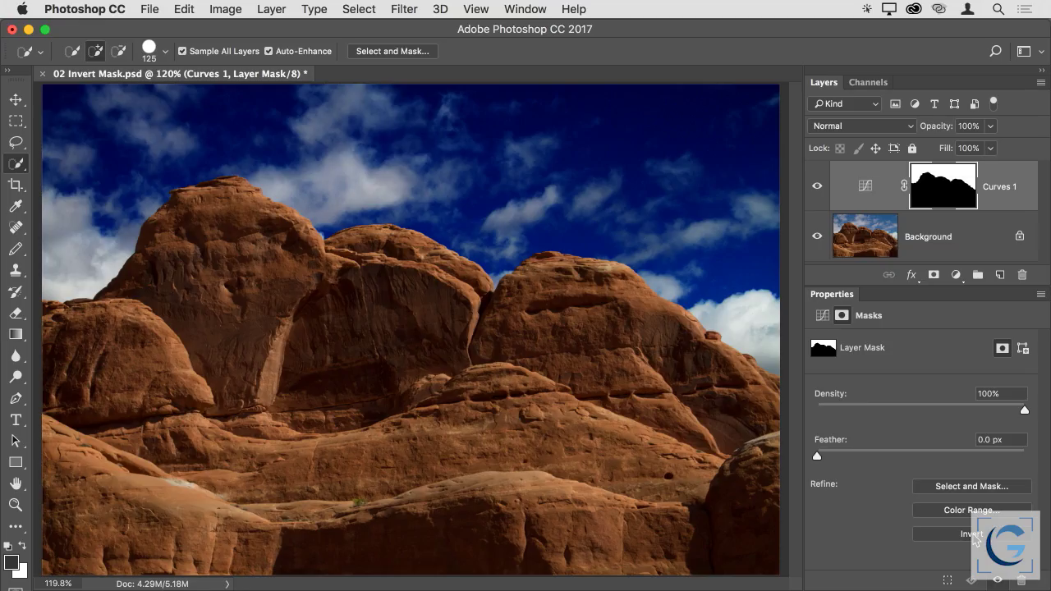
click(976, 540)
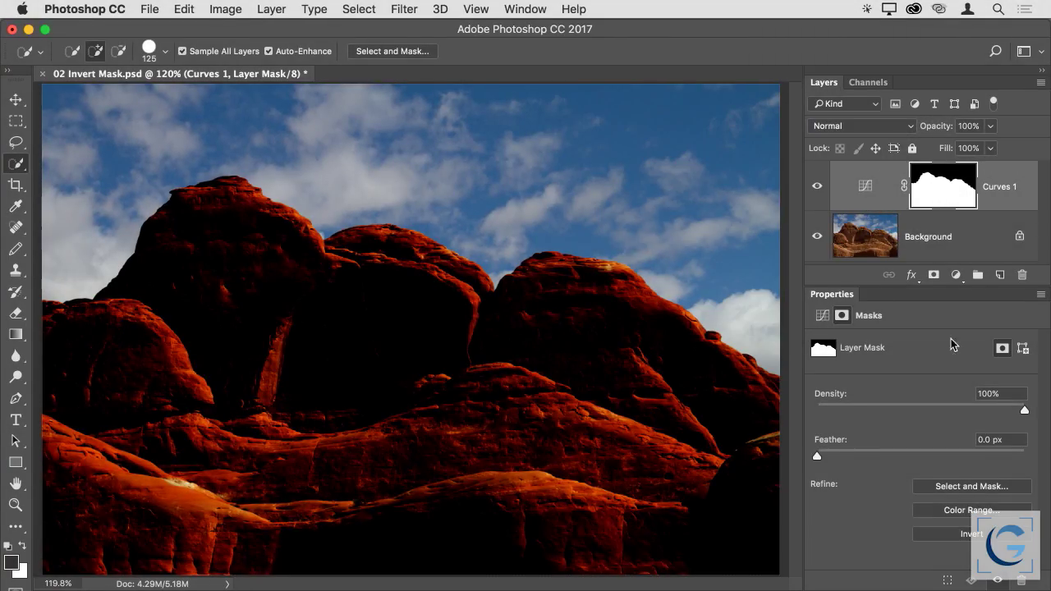
click(973, 535)
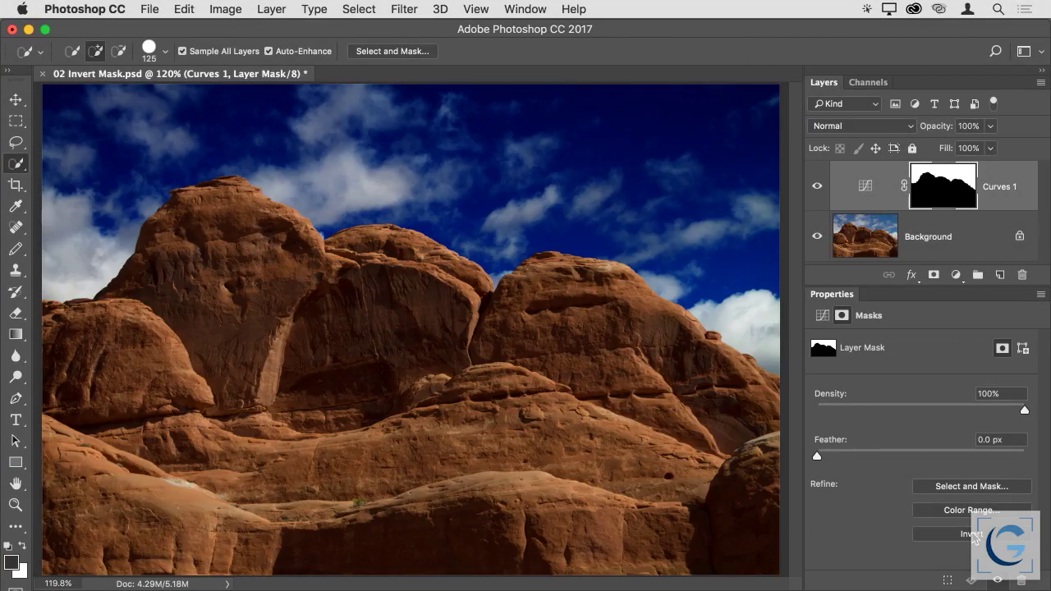
click(973, 535)
click(973, 536)
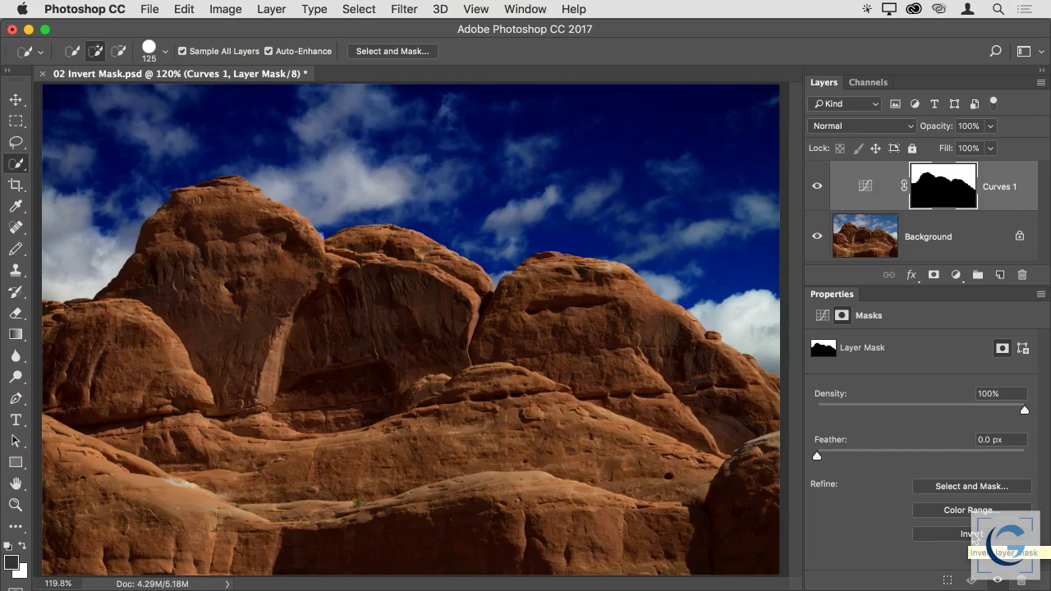
click(973, 536)
click(973, 535)
click(973, 535)
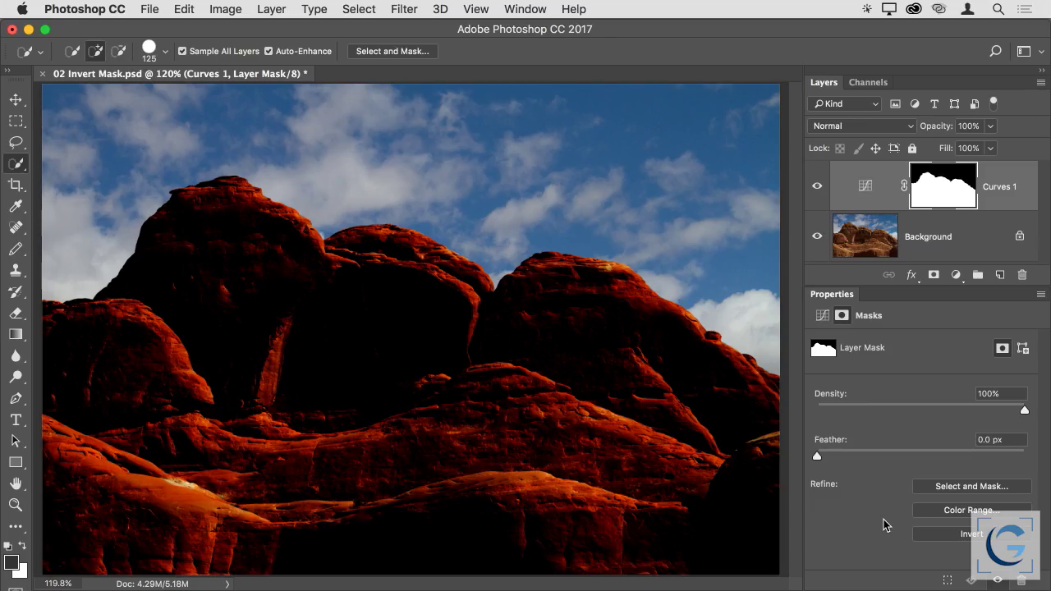
Toggle the Curves 1 mask inversion on the canvas repeatedly, ending with the rocks adjusted and the sky unadjusted.
key(super+i)
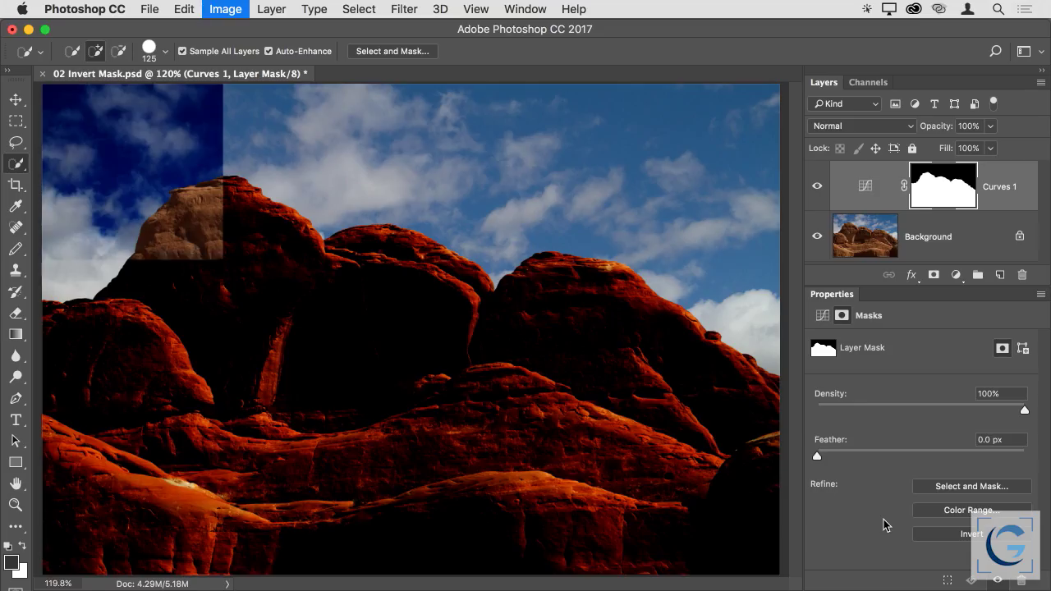
key(super+i)
key(super+i)
key(super+i)
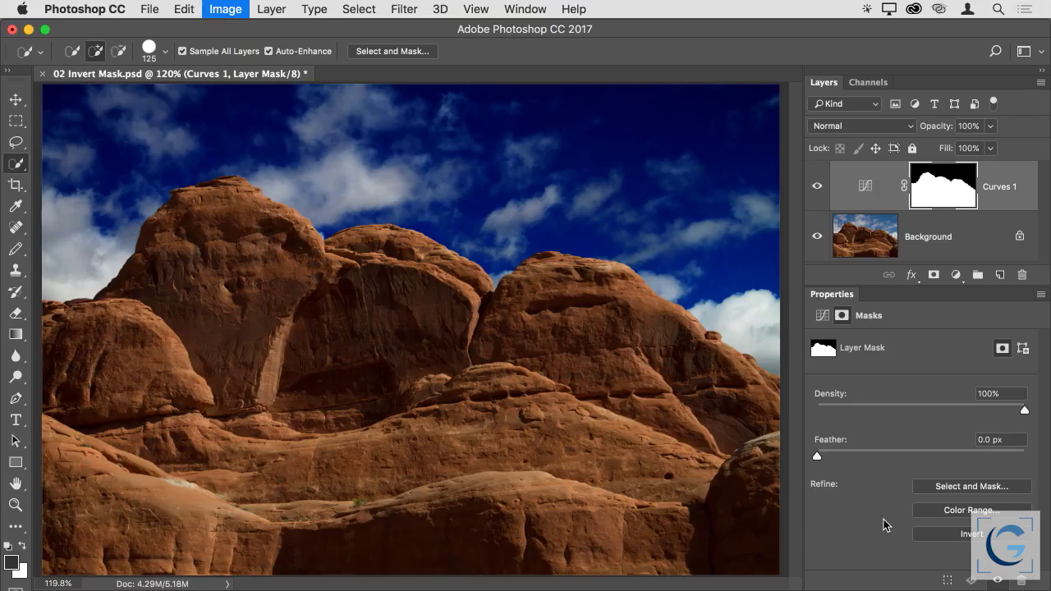
key(super+i)
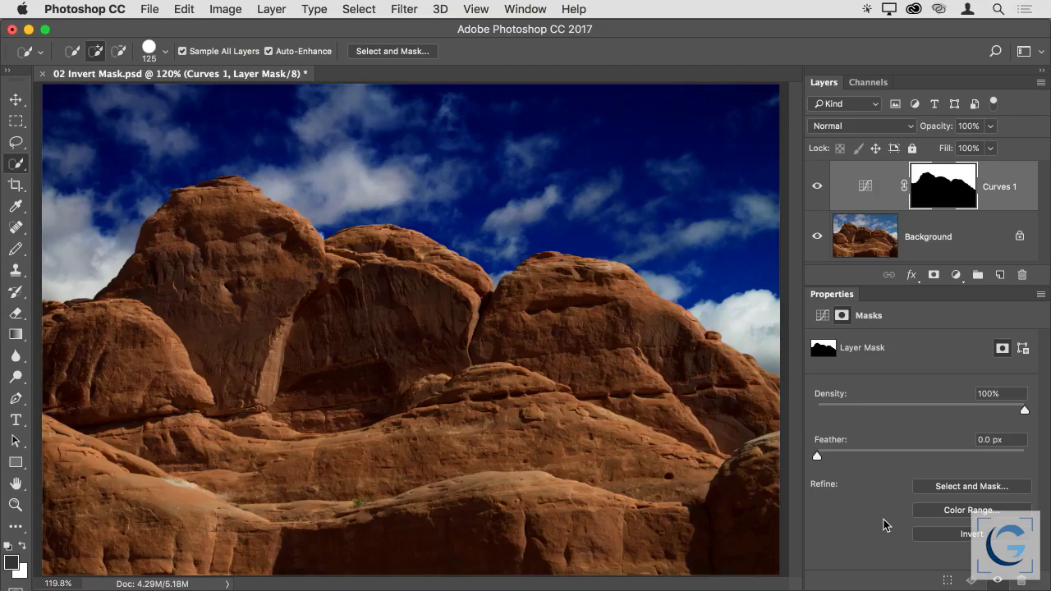
key(super+i)
key(super+i)
key(super+i)
key(super+i)
key(super+i)
key(super+i)
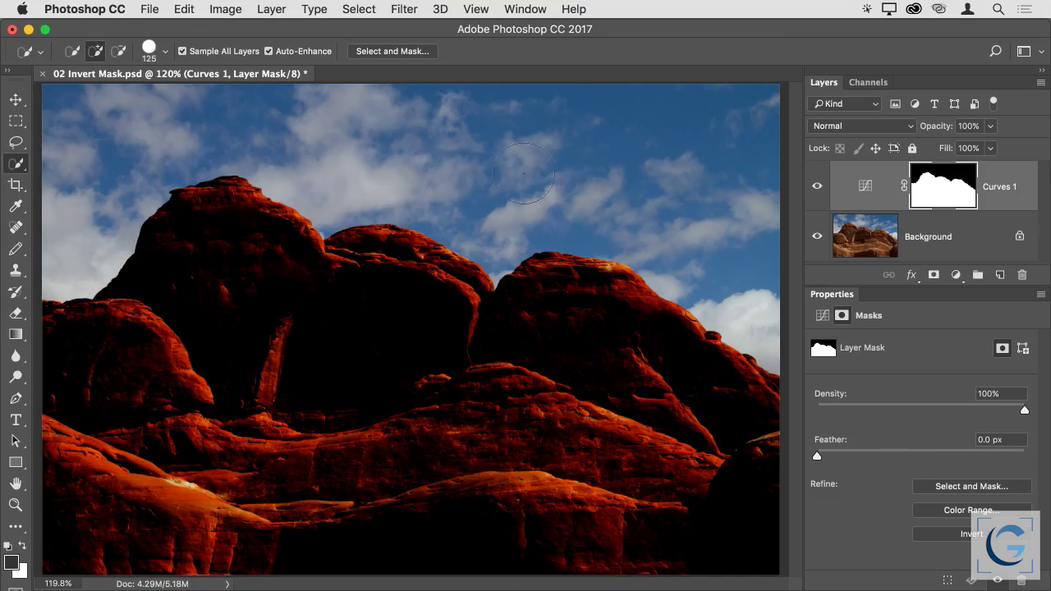
Apply the Invert image adjustment to the Curves 1 layer mask so the curve affects the sky again.
click(230, 11)
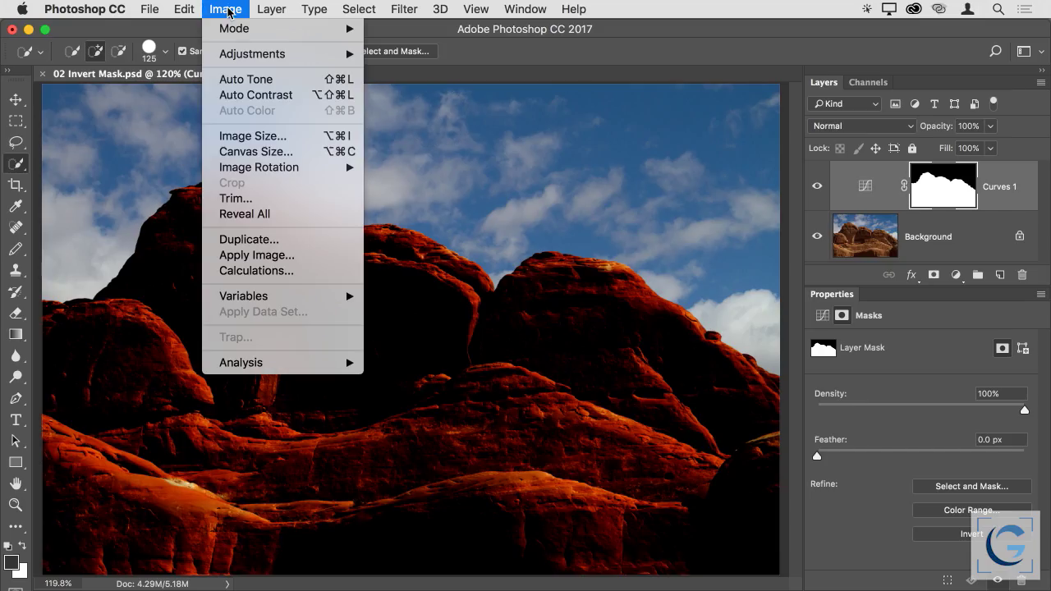
mouse_move(255, 57)
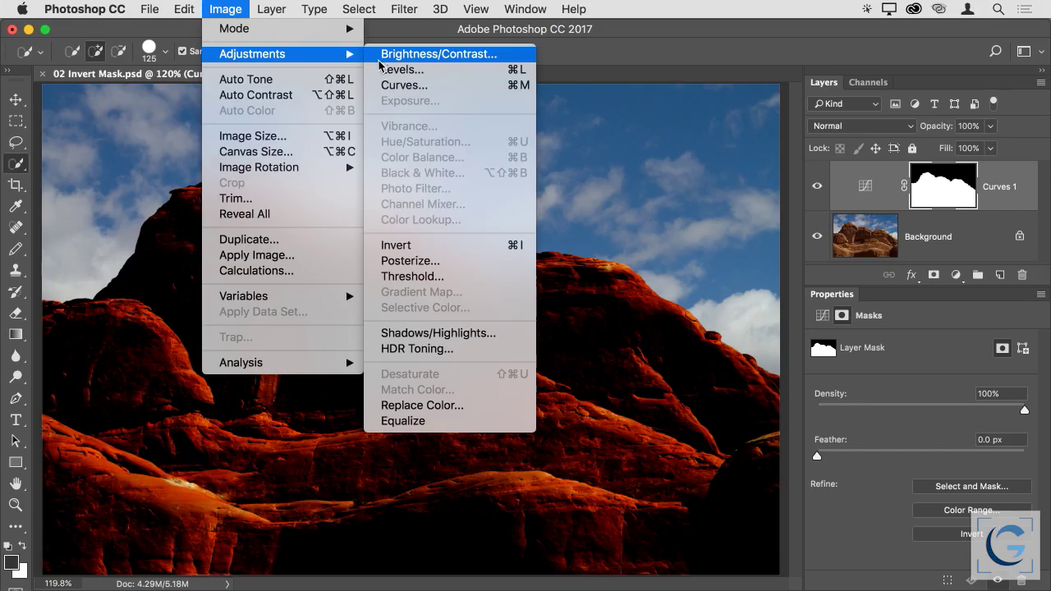
click(456, 245)
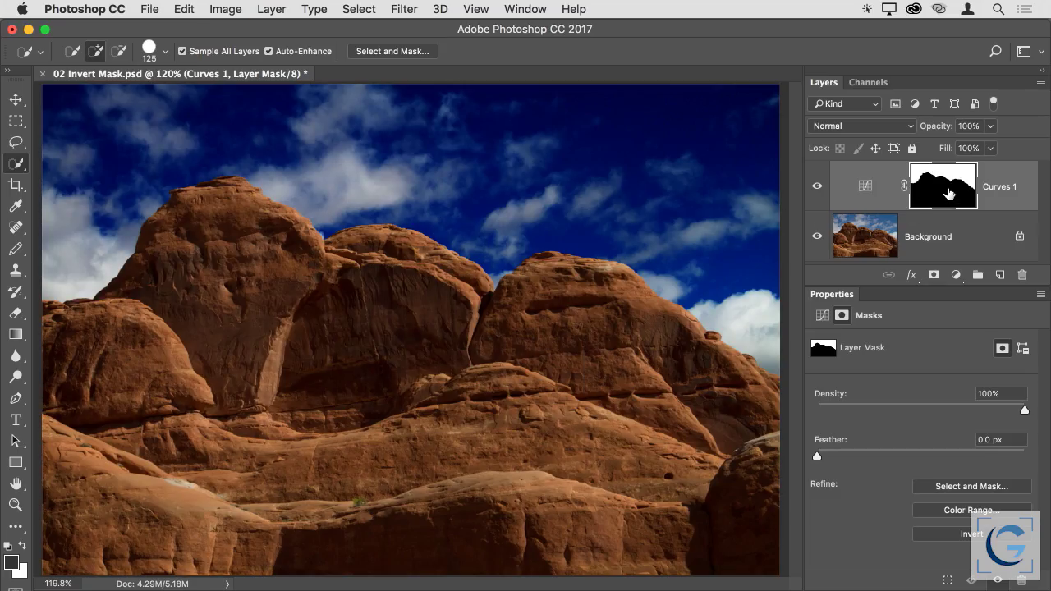
Invert the colours of the Background layer's image, and then invert them back.
click(865, 237)
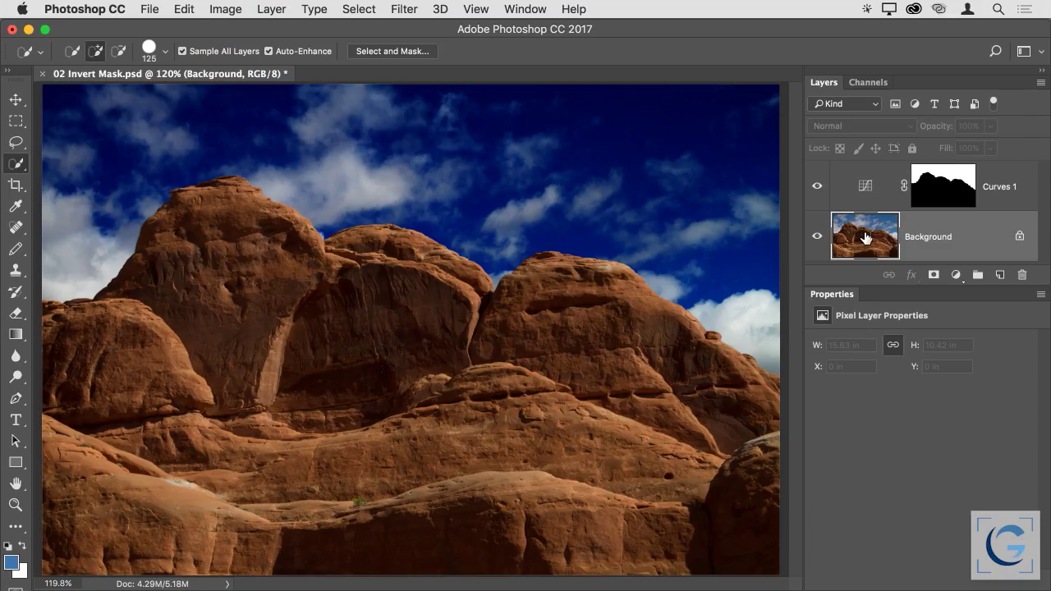
key(super+i)
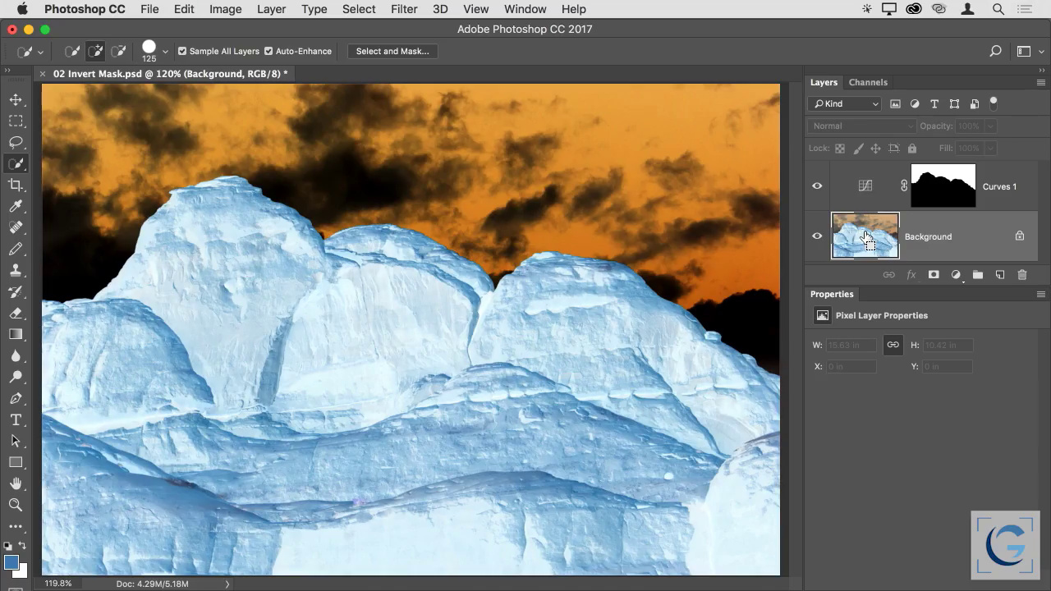
key(super+i)
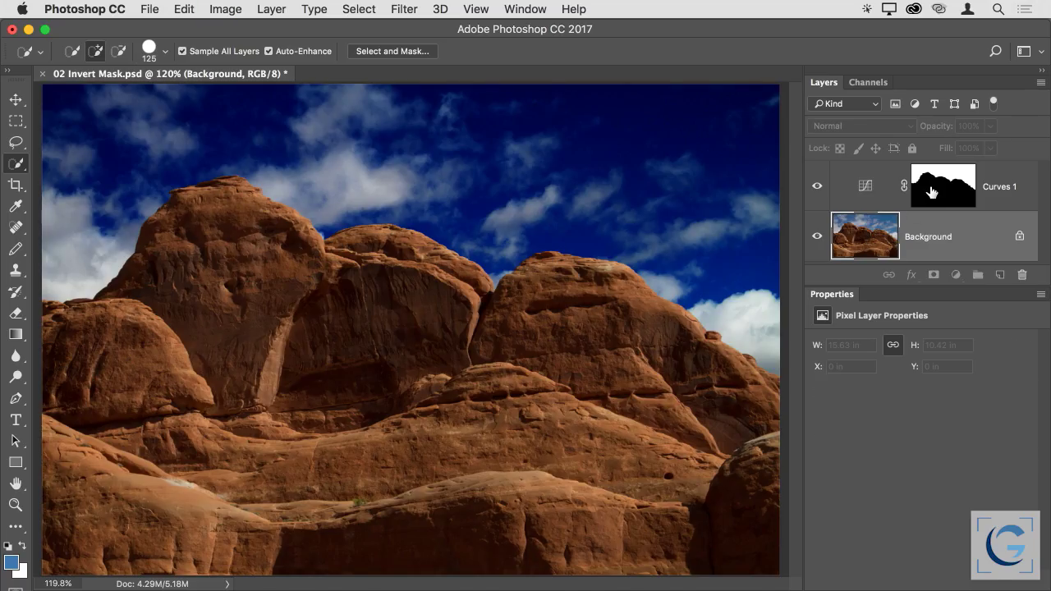
Select the Curves 1 layer mask and invert it so the adjustment applies to the rocks instead of the sky.
click(931, 192)
key(super+i)
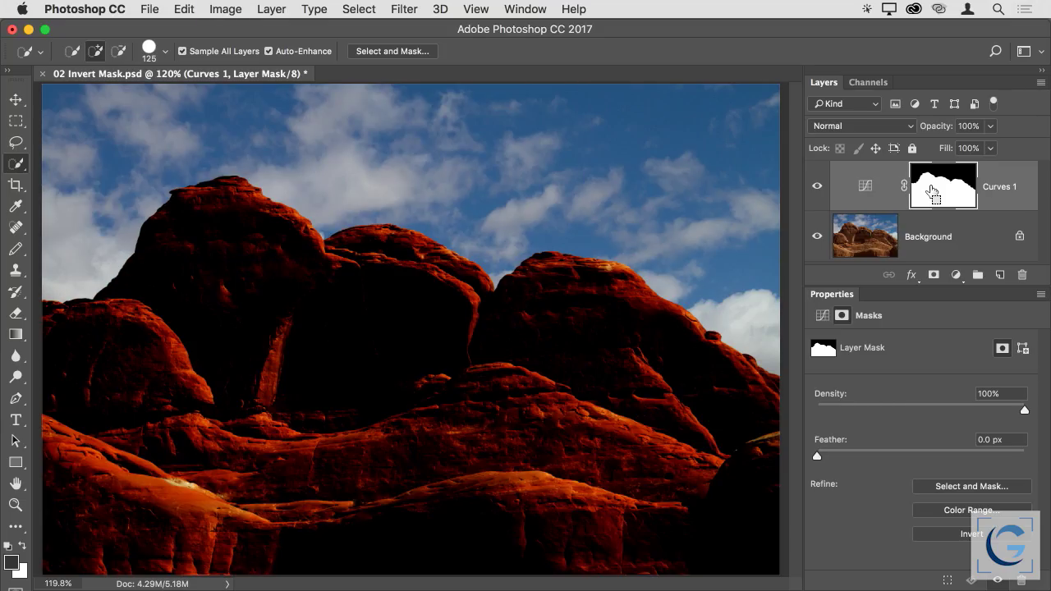
key(super+i)
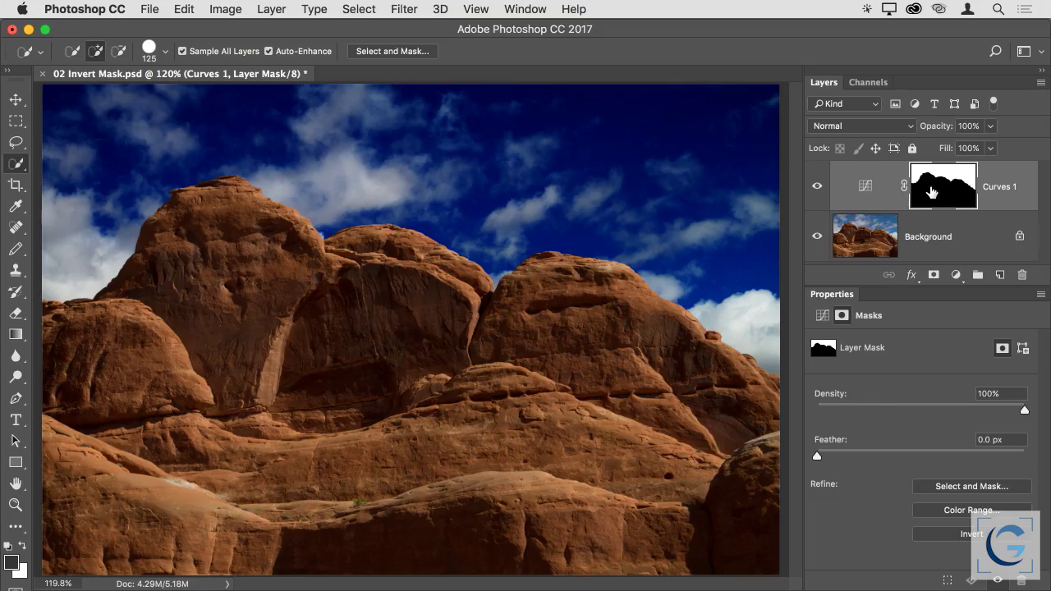
key(super+i)
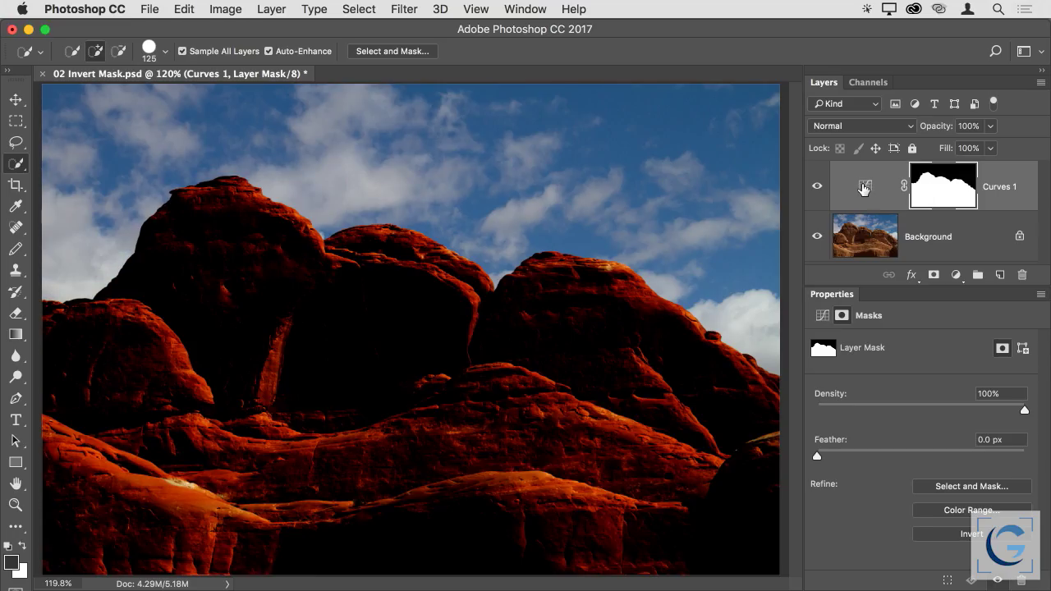
Soften the Curves 1 adjustment on the rocks by raising the shadow point closer to the diagonal.
click(863, 189)
drag(927, 521, 911, 505)
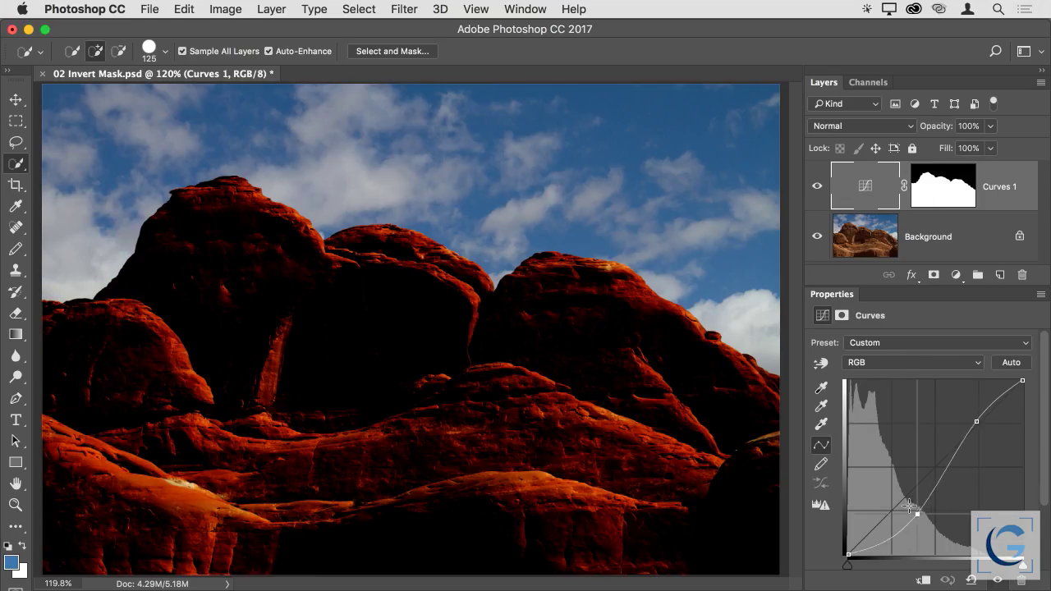
click(976, 422)
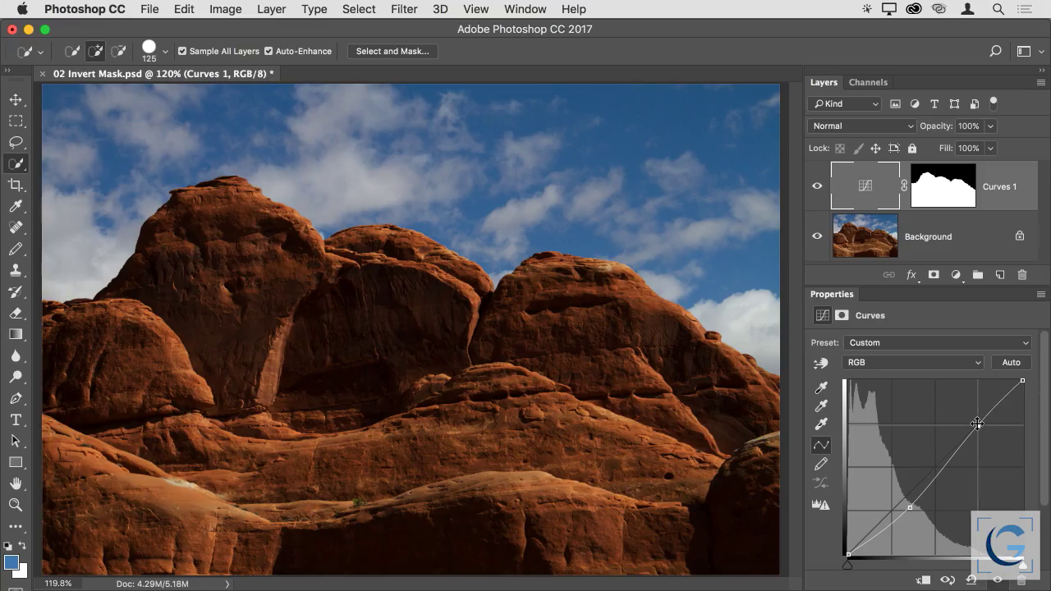
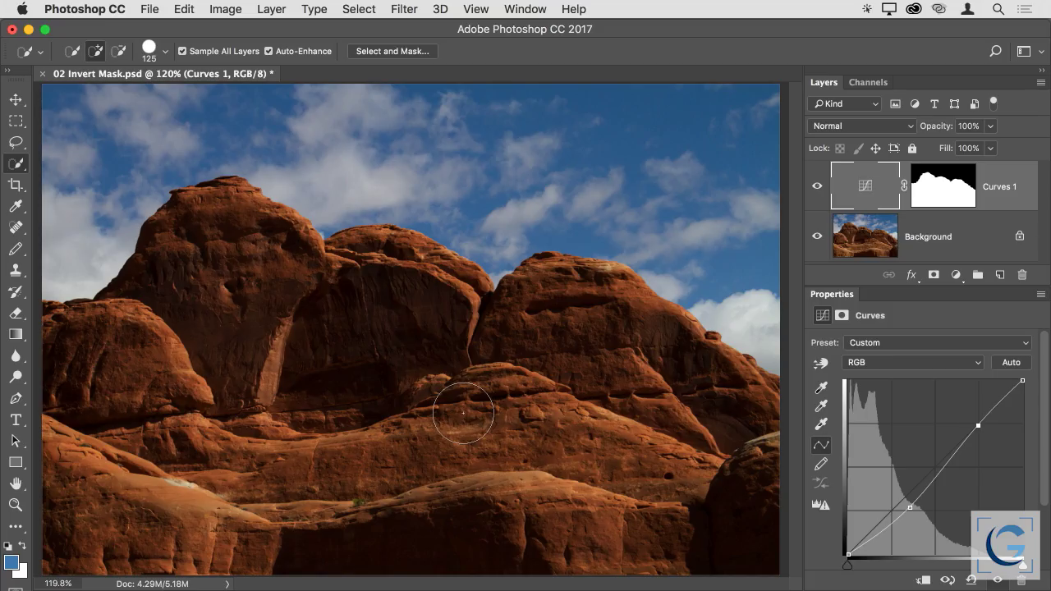
Close the 02 Invert Mask.psd document without saving the changes.
mouse_move(432, 244)
mouse_down()
mouse_move(605, 328)
mouse_move(603, 315)
mouse_move(573, 318)
mouse_up()
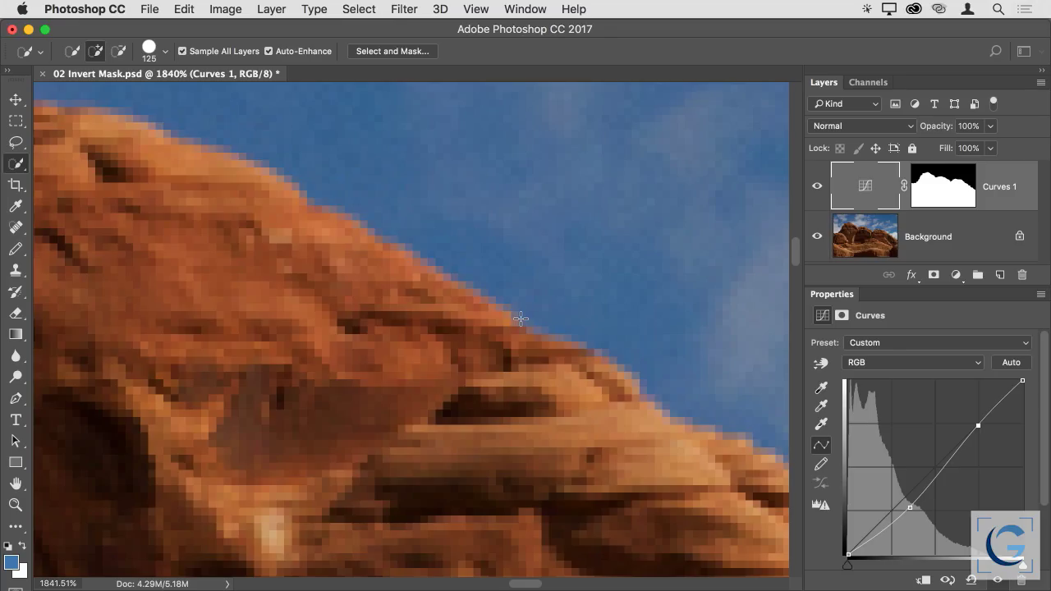
key(super+0)
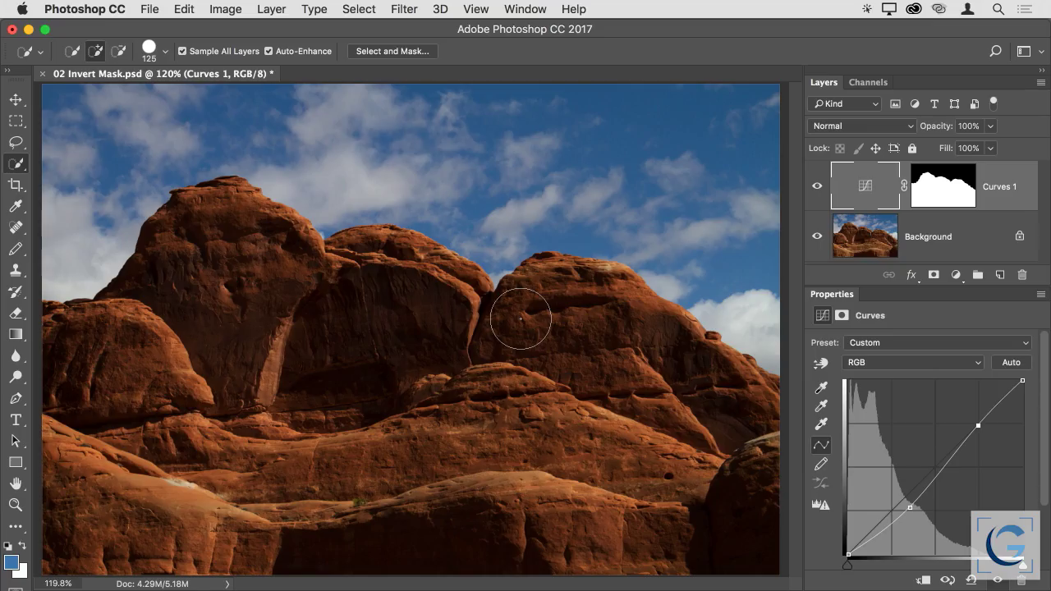
key(super+w)
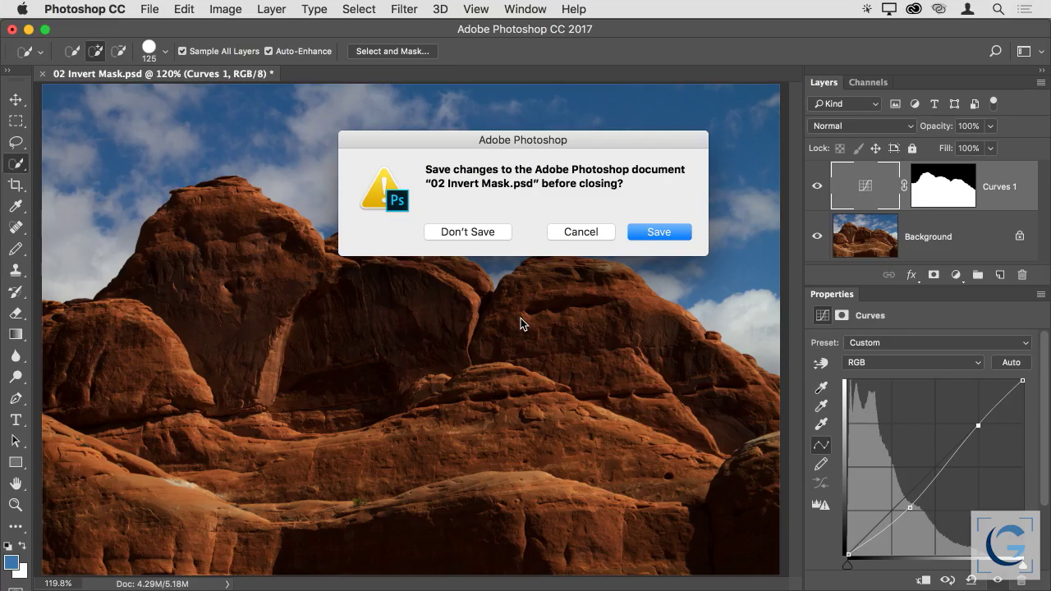
click(477, 232)
Open 03 Basic Soft Brush.psd from the Layer Mask Cleanup folder and fit the whole image in view.
key(super+o)
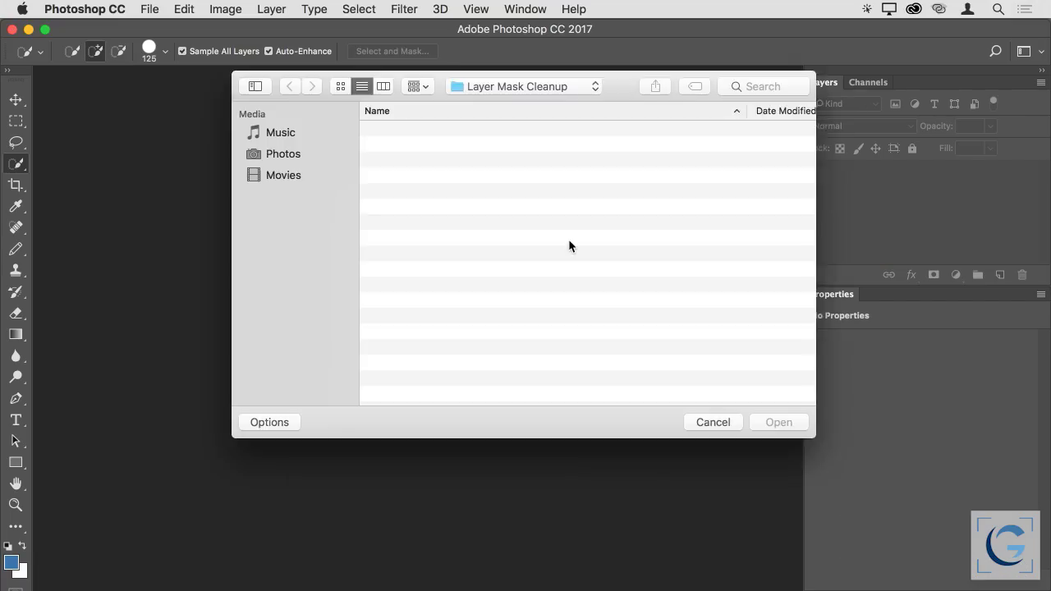
click(448, 178)
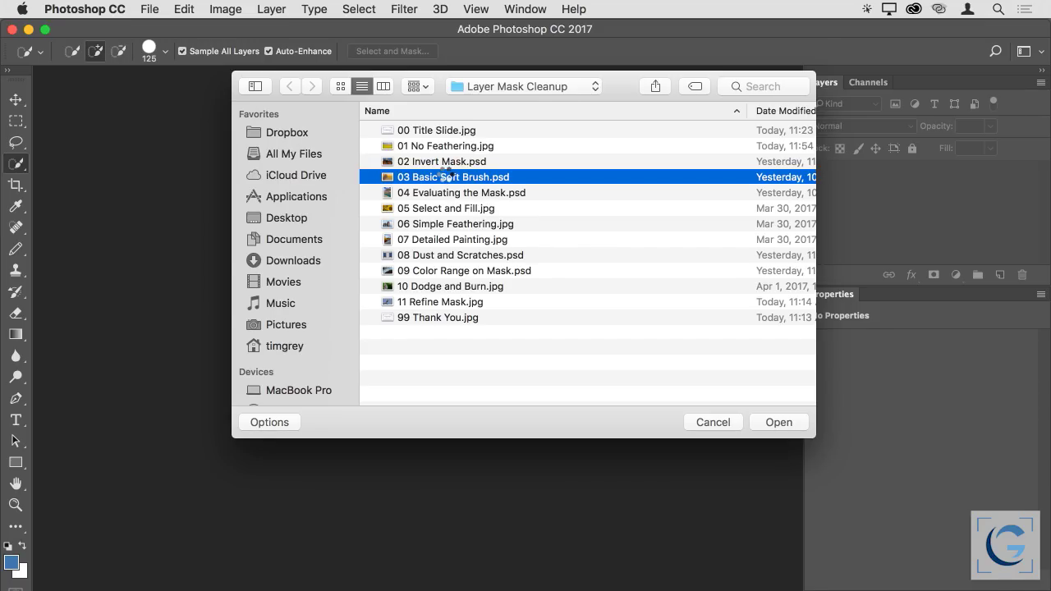
double_click(448, 177)
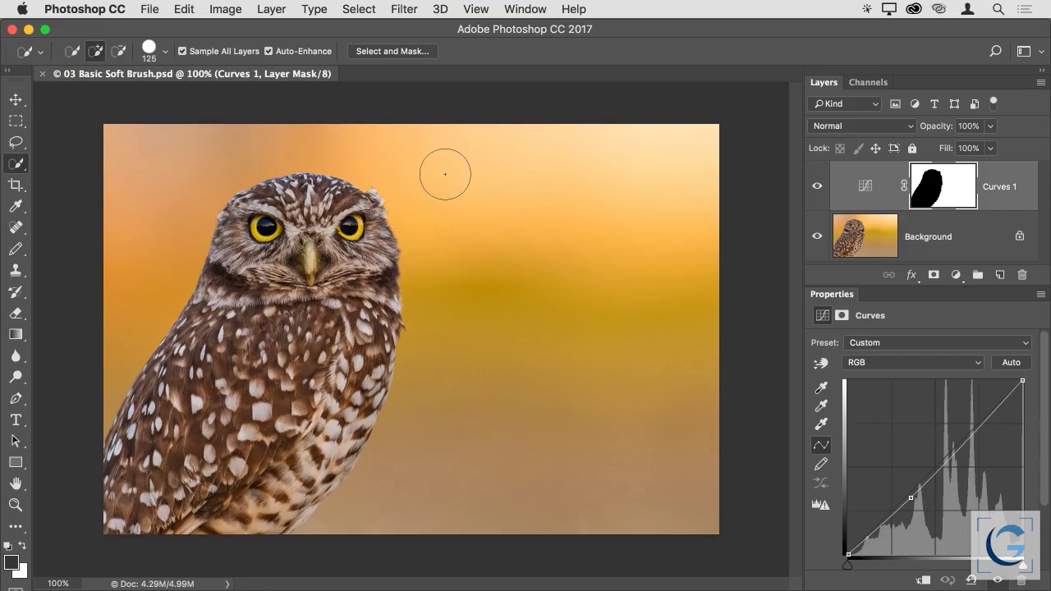
key(super+0)
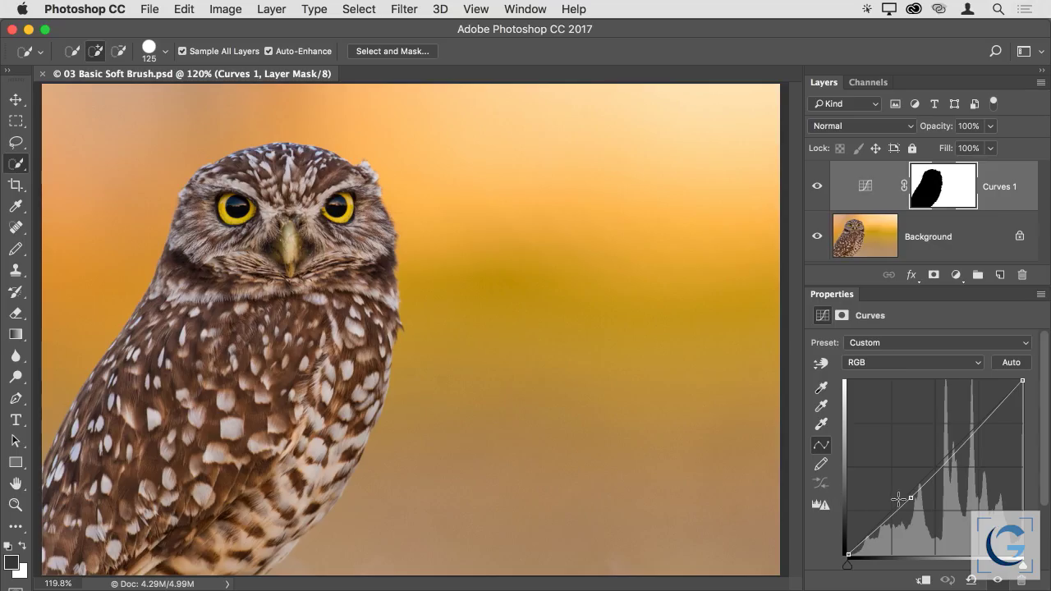
Exaggerate the Curves 1 adjustment by pulling its curve point far down, so the background darkens strongly around the owl.
drag(909, 497, 919, 509)
drag(394, 226, 509, 274)
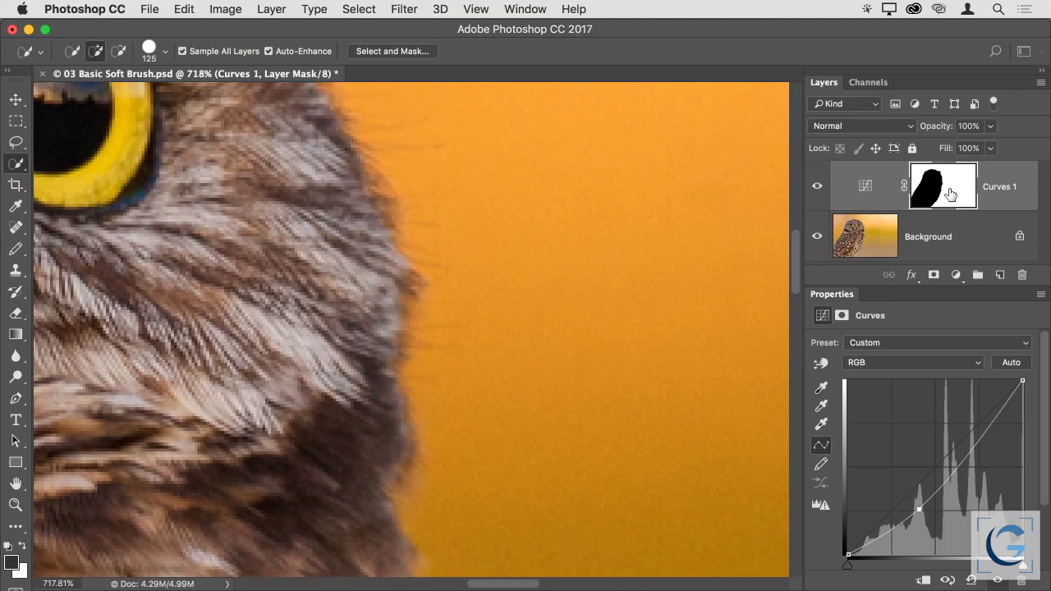
drag(920, 509, 961, 537)
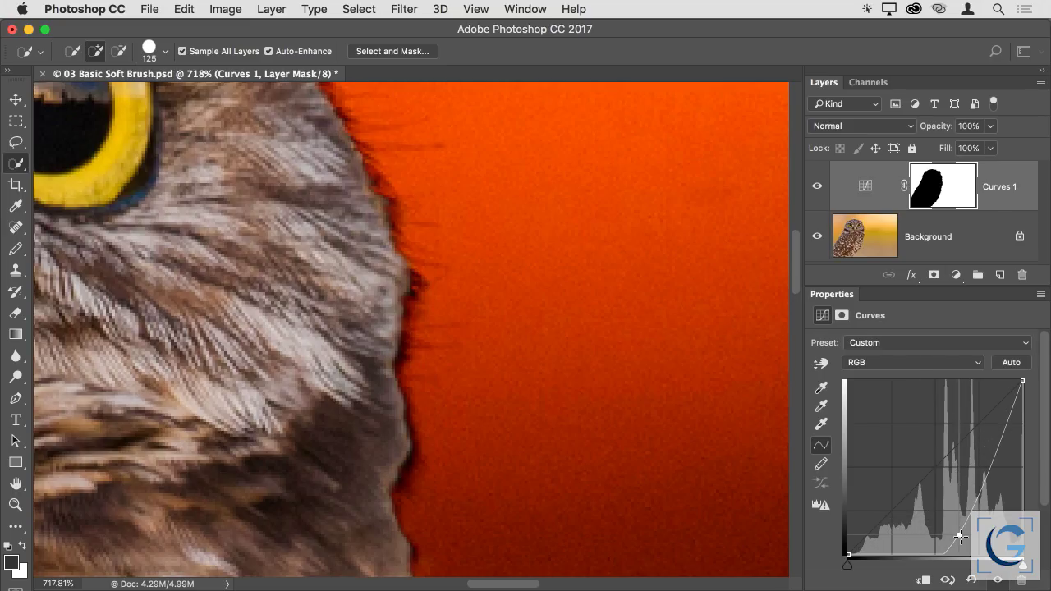
Reduce the Quick Selection brush size to 60 for the small feather on the right edge of the owl's body.
key(ctrl+minus)
key(ctrl+minus)
key(ctrl+minus)
key(ctrl+minus)
key(ctrl+minus)
key(ctrl+minus)
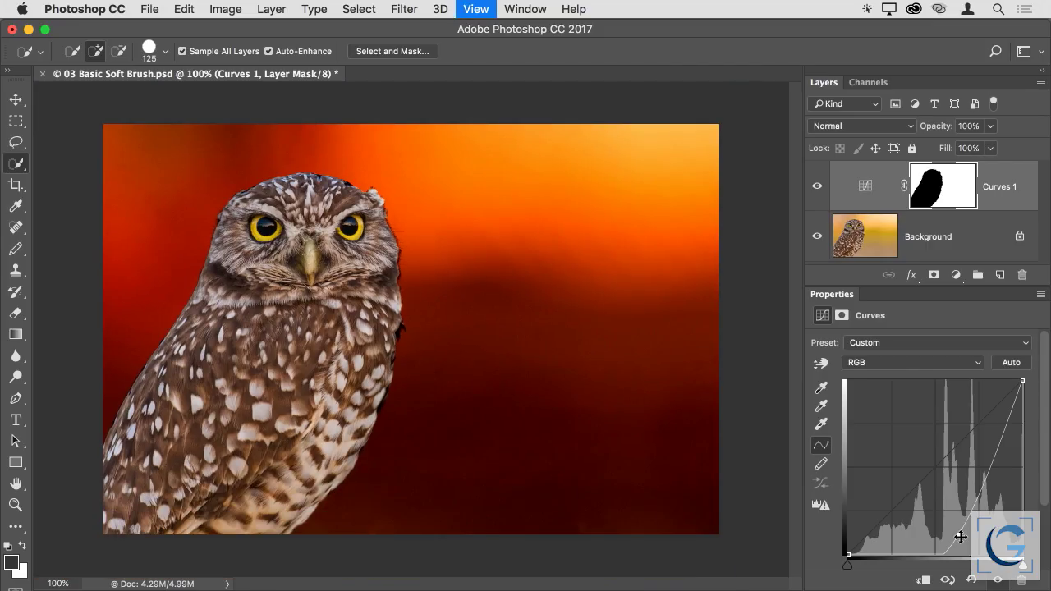
key(ctrl+minus)
drag(427, 341, 425, 318)
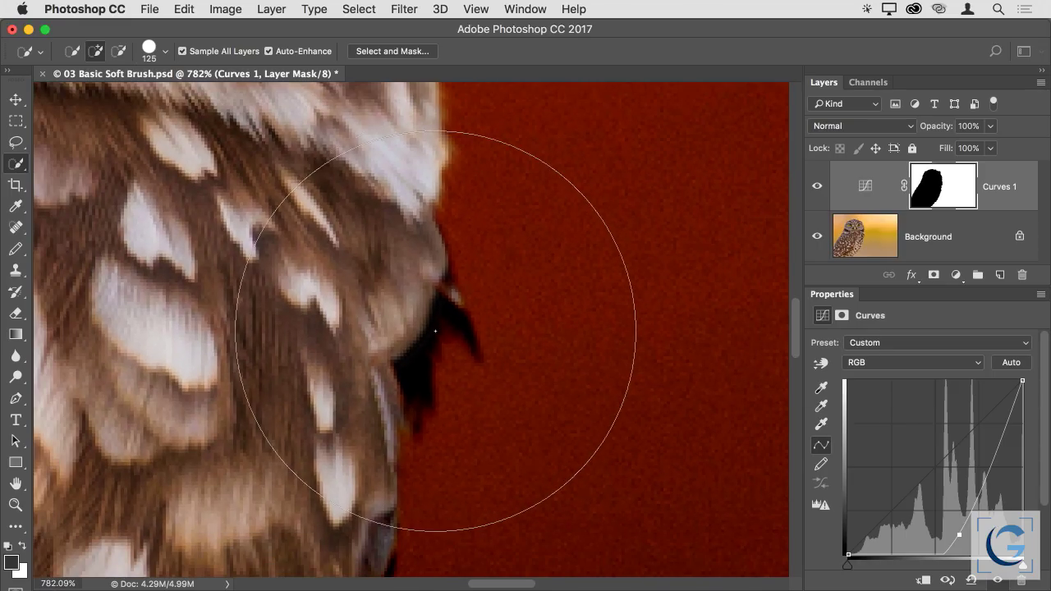
key(bracketleft)
key(bracketleft)
key(bracketleft)
key(bracketleft)
key(bracketleft)
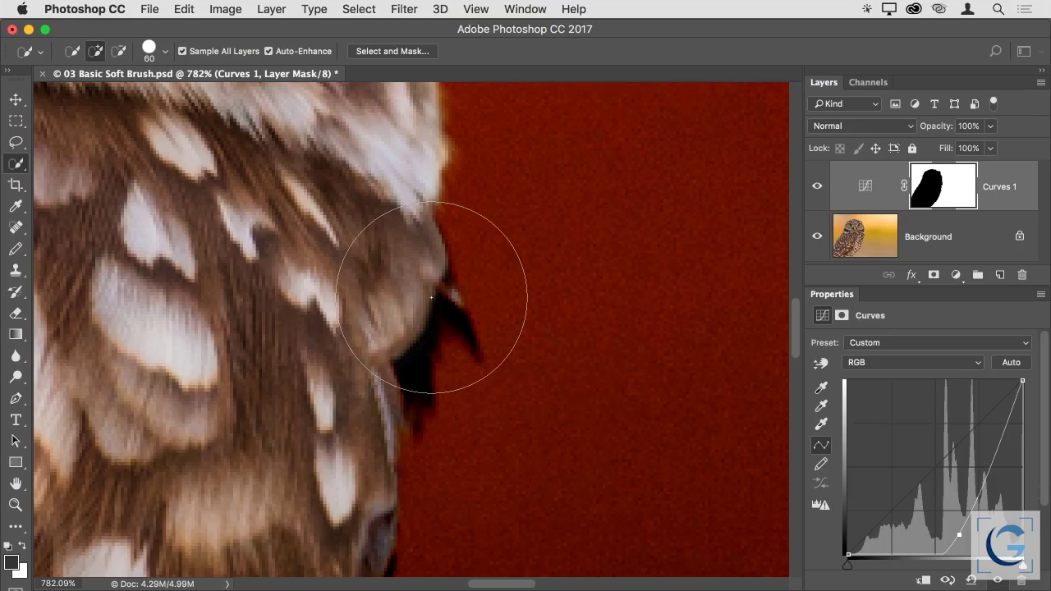
Switch to the Brush tool and reduce the brush size to 10.
drag(16, 248, 97, 249)
key(bracketleft)
key(bracketleft)
key(bracketleft)
key(bracketleft)
key(bracketleft)
key(bracketleft)
key(bracketleft)
key(bracketleft)
key(bracketleft)
key(bracketleft)
key(bracketleft)
key(bracketleft)
key(bracketleft)
key(bracketleft)
key(bracketleft)
key(bracketleft)
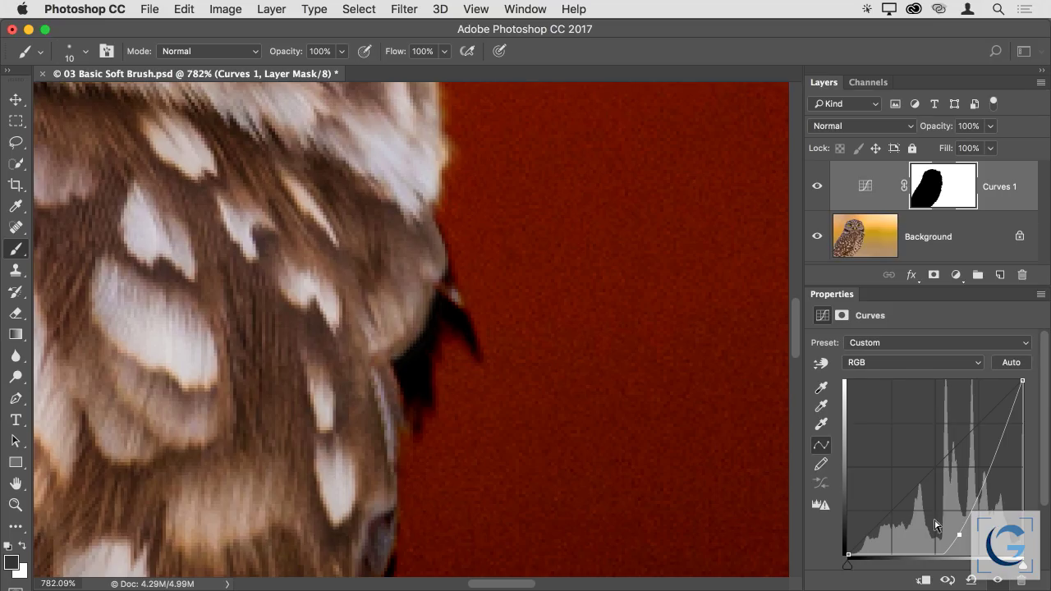
Moderate the Curves 1 adjustment by moving its curve point back up, for a milder darkening of the background.
key(super+0)
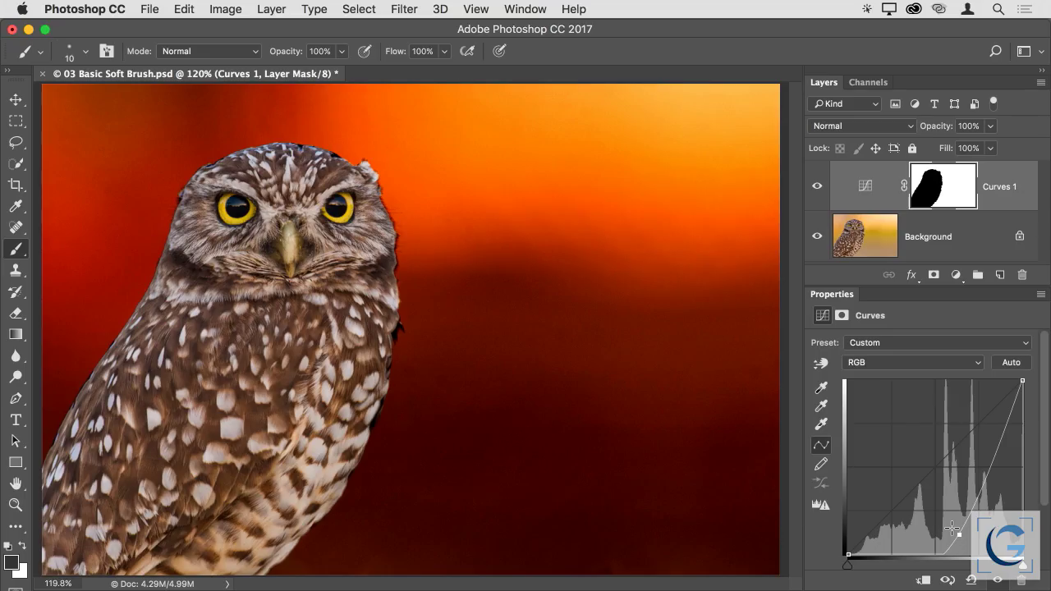
drag(957, 532, 932, 505)
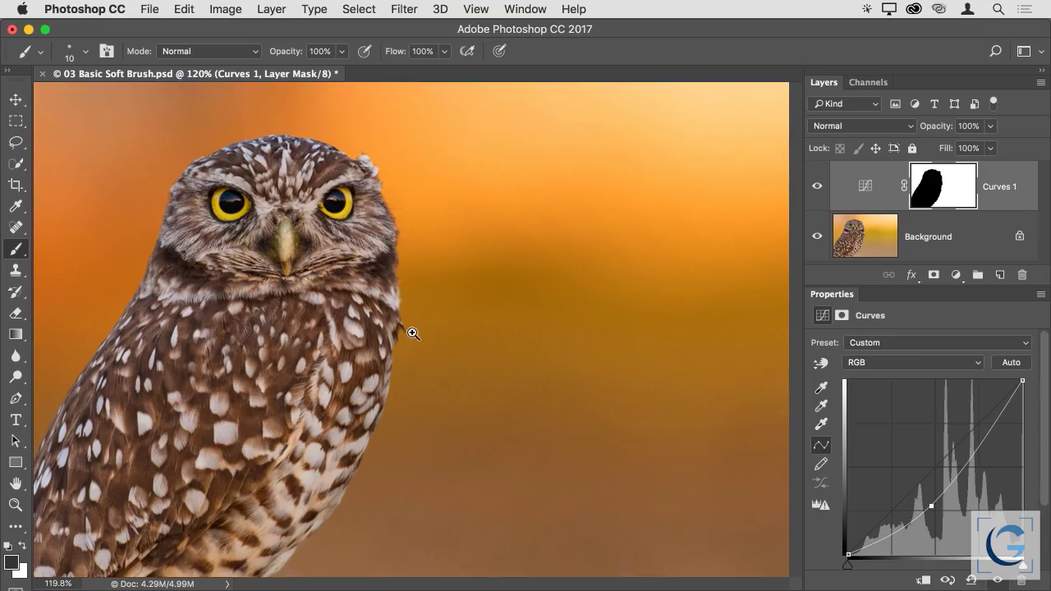
Set the painting colours to pure black and white and swap them until black is the foreground colour.
drag(465, 361, 481, 371)
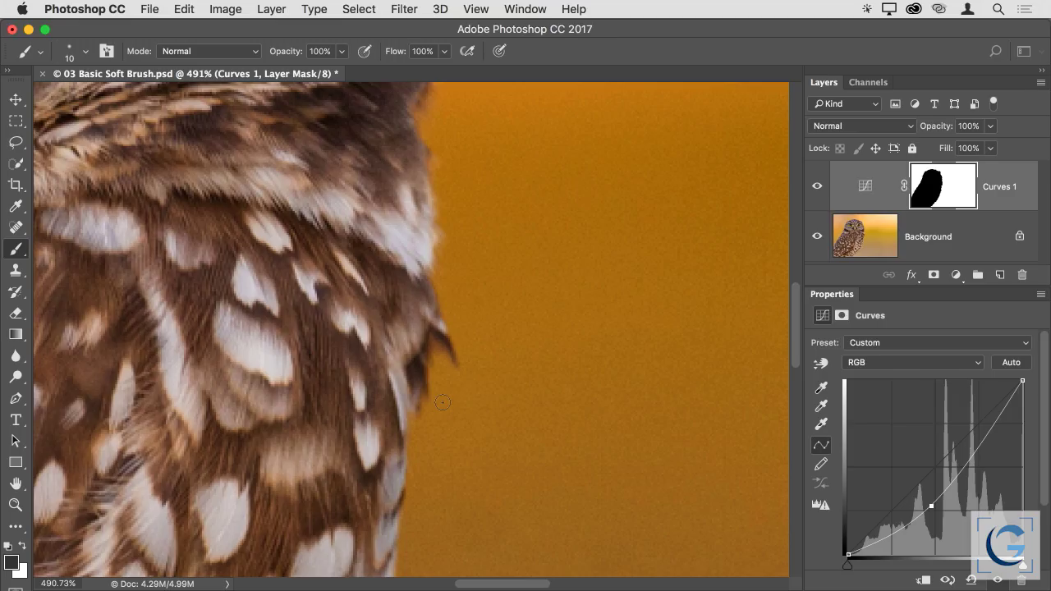
key(x)
key(x)
key(x)
key(x)
key(x)
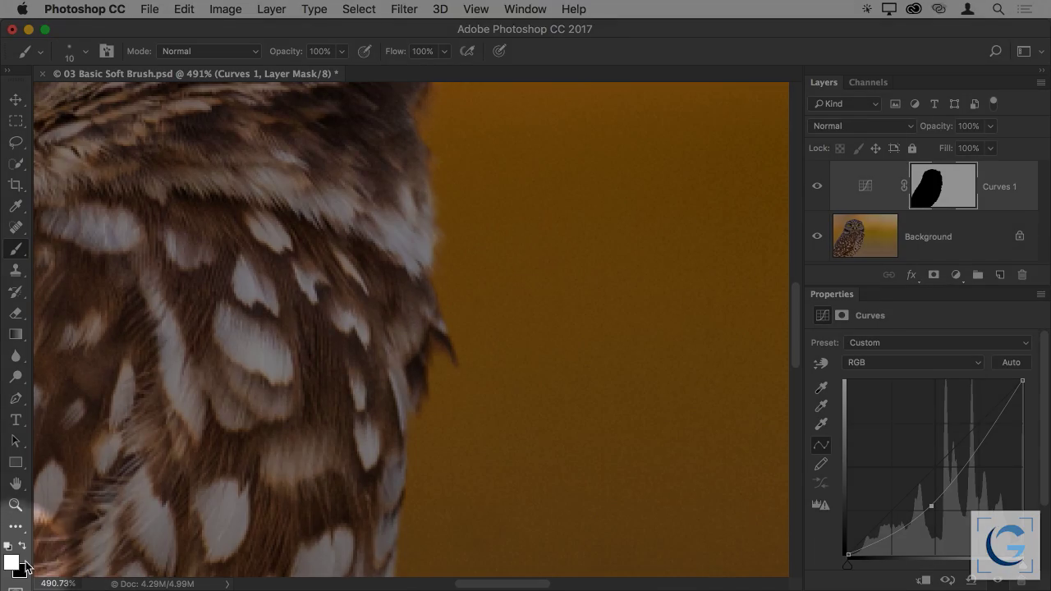
key(x)
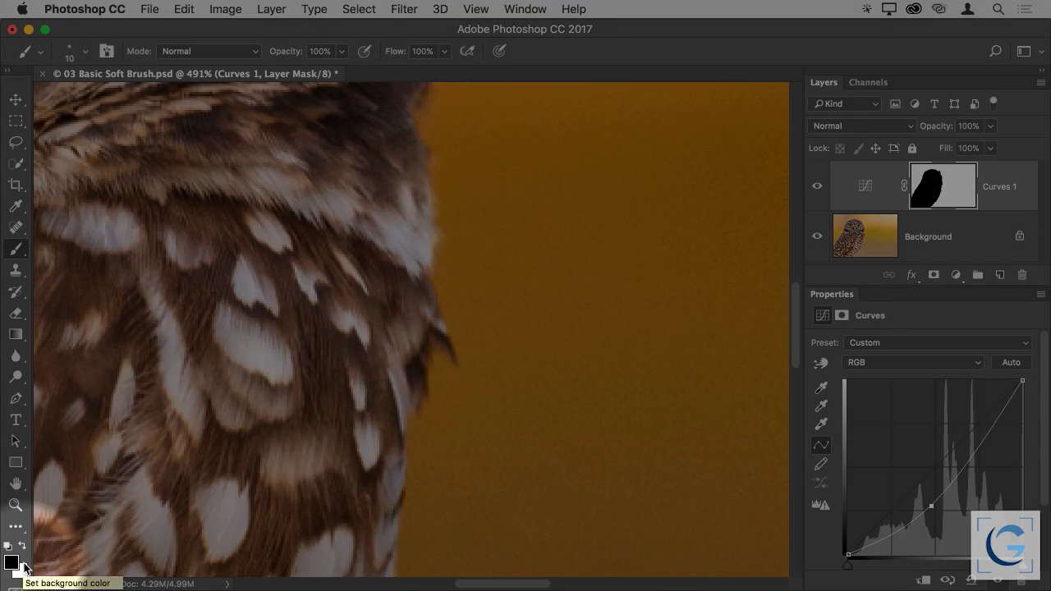
key(x)
key(x)
key(x)
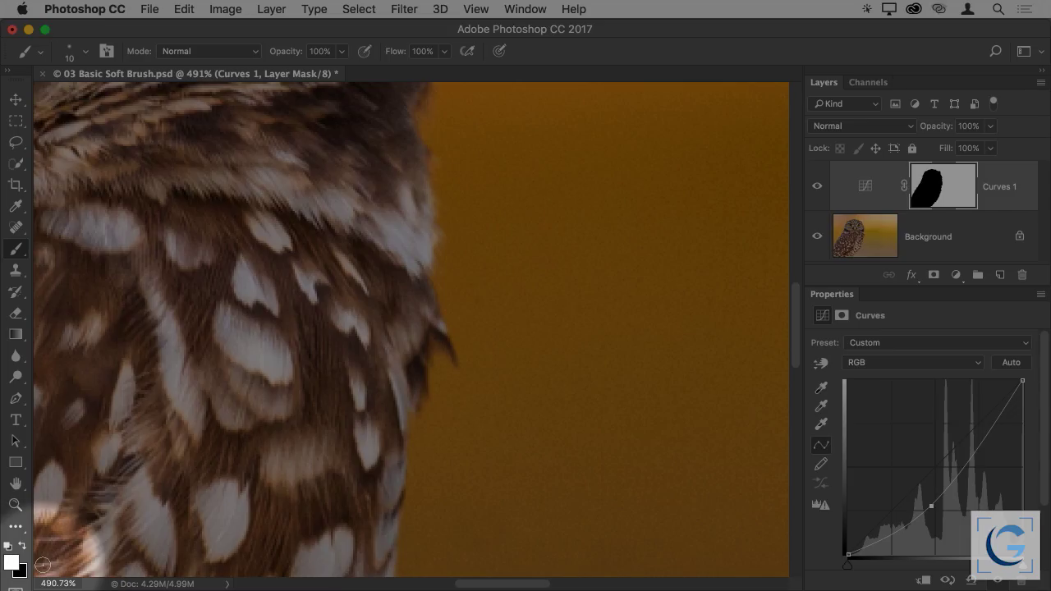
key(x)
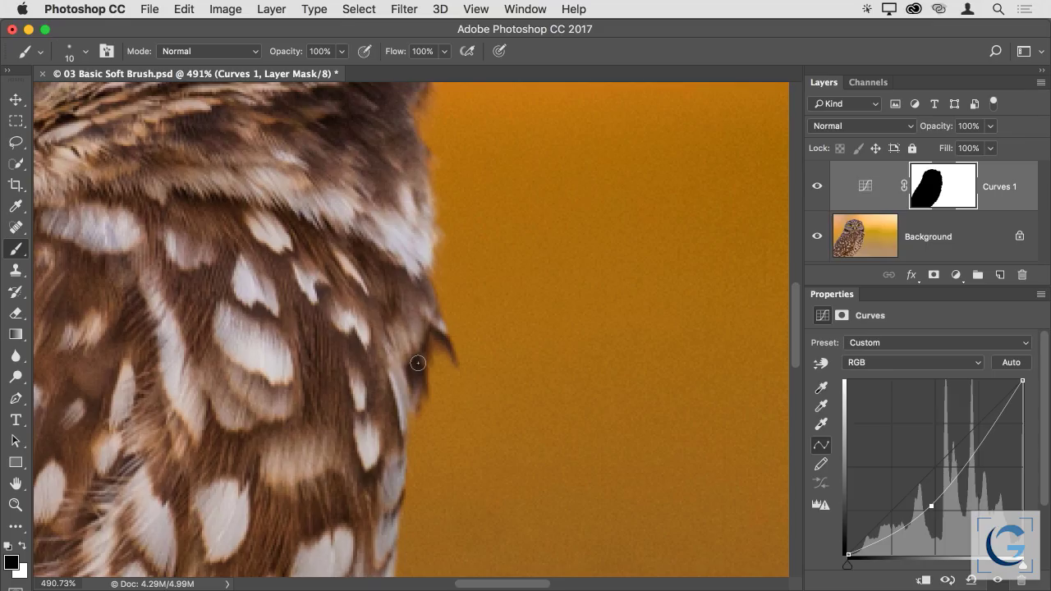
With a size 25 brush, paint black on the Curves 1 mask over the protruding feather, and white over the spill into the background.
key(bracketright)
key(bracketright)
mouse_move(408, 337)
mouse_down()
mouse_move(432, 348)
mouse_move(400, 410)
mouse_move(414, 362)
mouse_move(393, 406)
mouse_move(419, 386)
mouse_move(428, 330)
mouse_move(456, 373)
mouse_move(429, 316)
mouse_move(427, 427)
mouse_move(418, 402)
mouse_move(439, 337)
mouse_move(462, 403)
mouse_move(474, 376)
mouse_up()
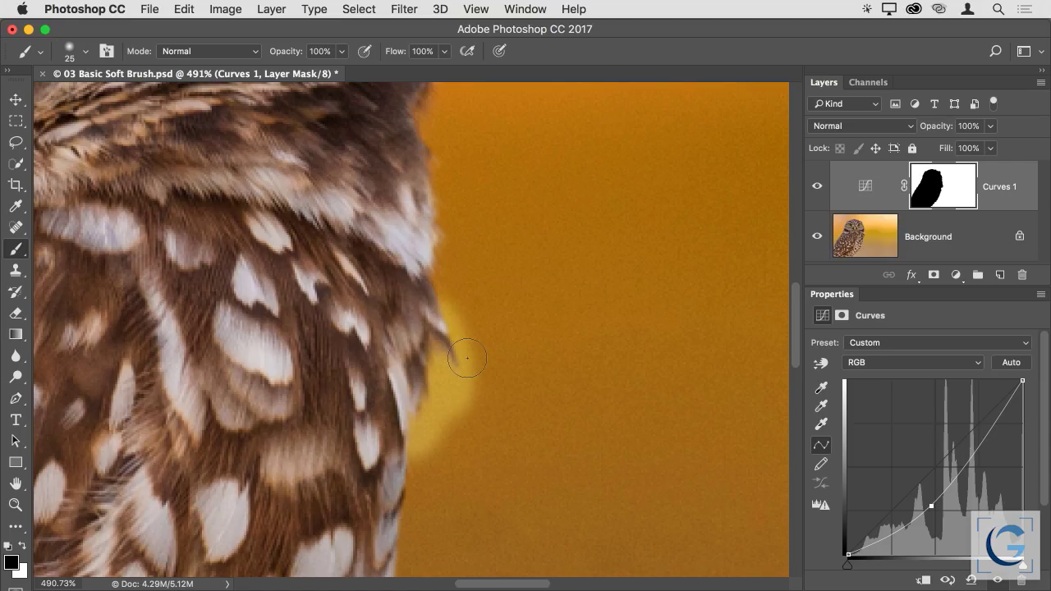
key(x)
mouse_move(455, 316)
mouse_down()
mouse_move(483, 366)
mouse_move(476, 405)
mouse_move(457, 403)
mouse_move(443, 377)
mouse_move(422, 452)
mouse_move(449, 396)
mouse_move(444, 351)
mouse_up()
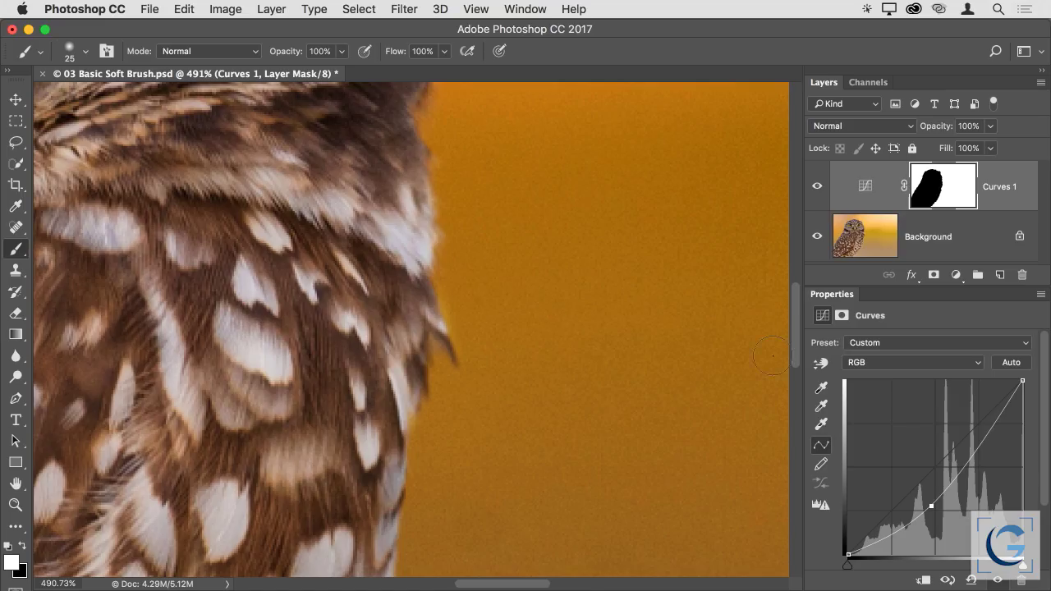
Raise the Curves 1 point closer to the diagonal for a subtle darkening of the owl's background.
key(super+0)
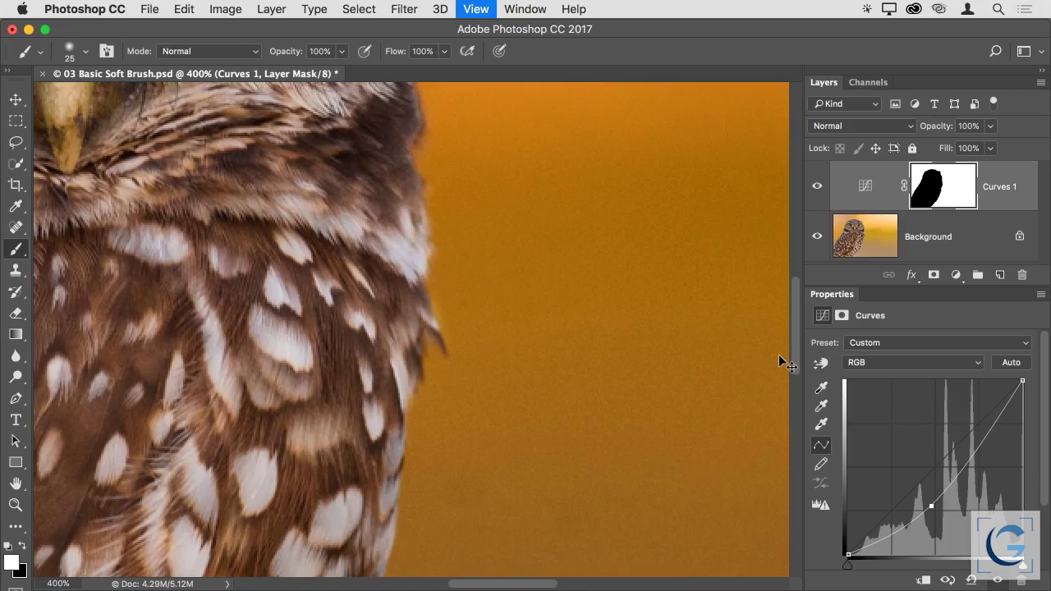
click(931, 504)
drag(932, 505, 928, 497)
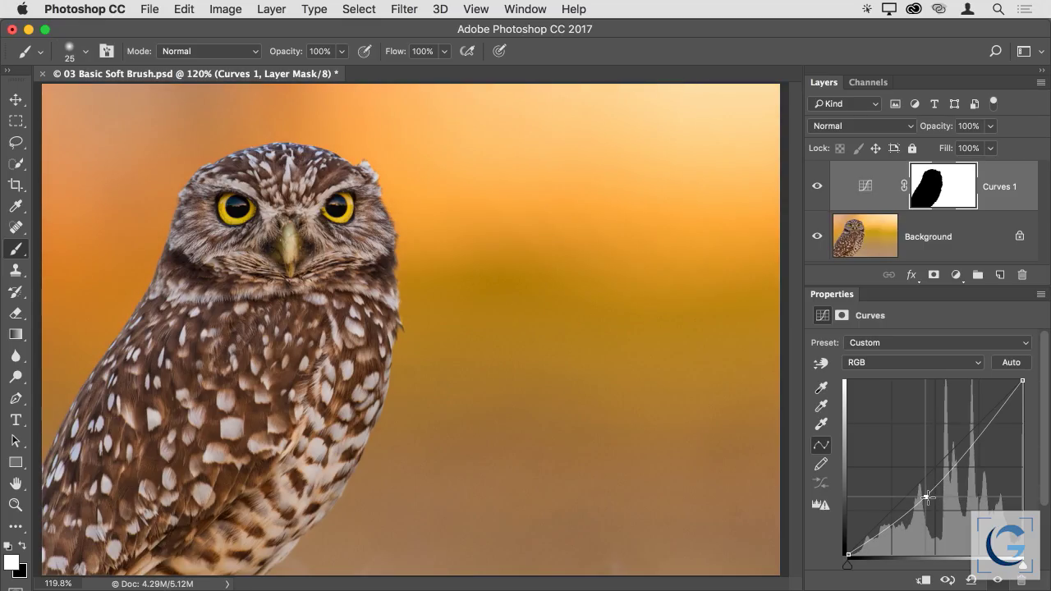
drag(927, 496, 926, 495)
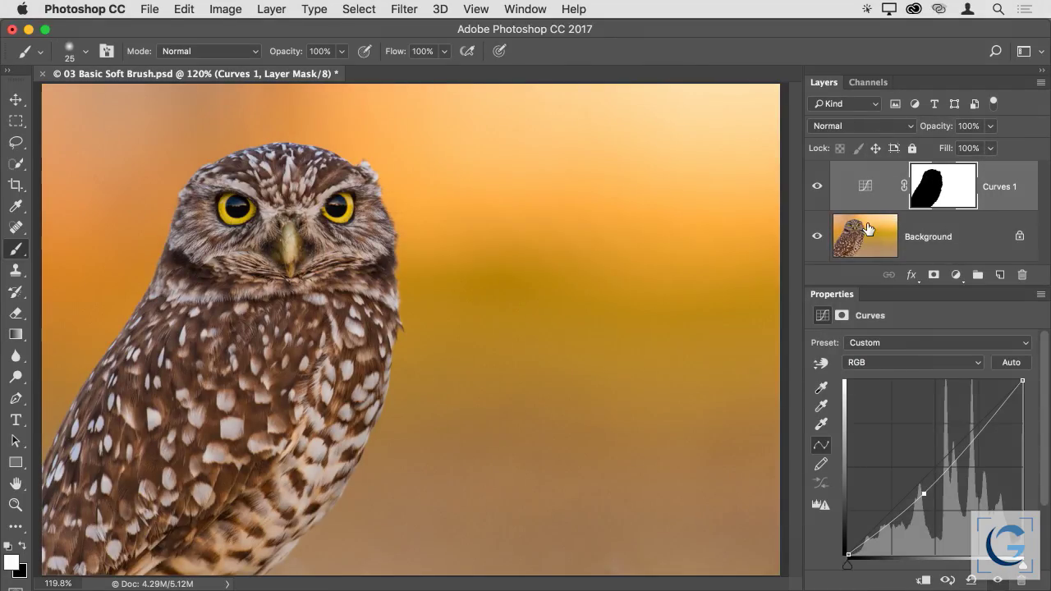
Paint black brush strokes directly on the Background layer beside the owl, and undo them.
click(866, 236)
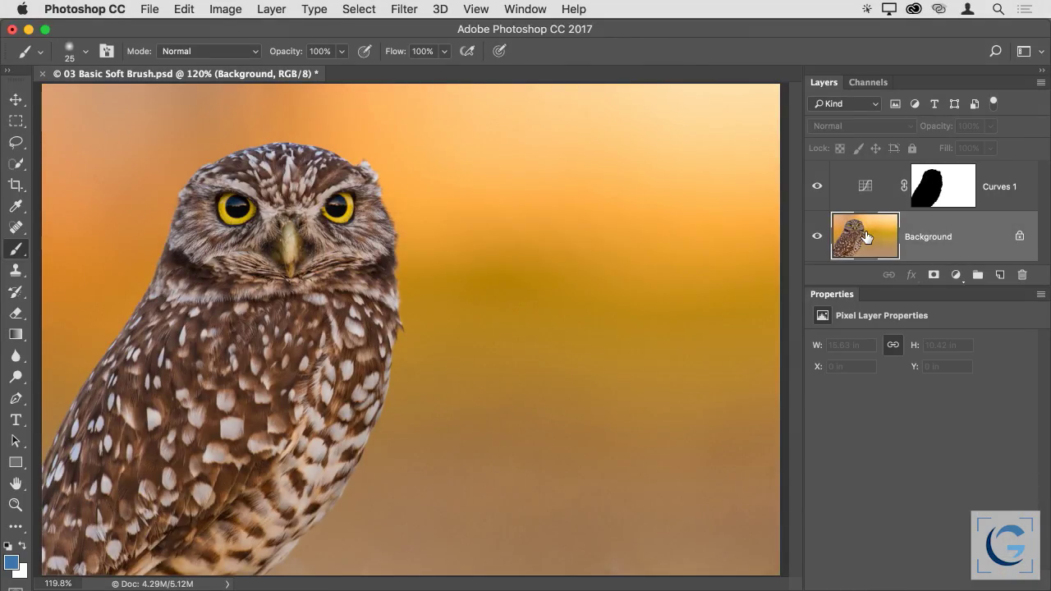
key(d)
mouse_move(454, 348)
mouse_down()
mouse_move(622, 230)
mouse_move(579, 354)
mouse_up()
drag(611, 387, 634, 407)
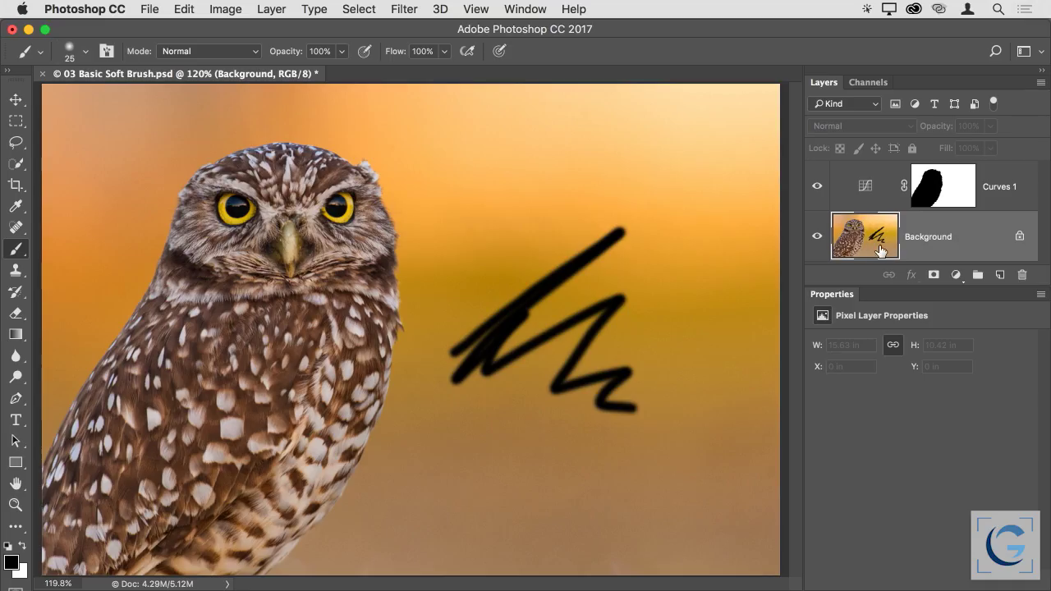
key(super+z)
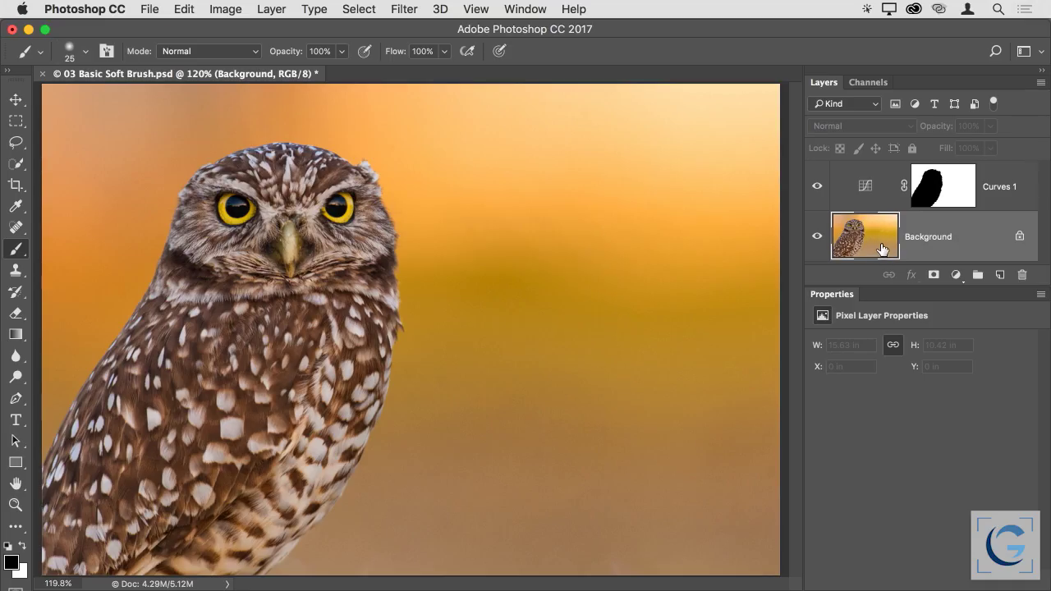
Select the Curves 1 adjustment instead of its mask and pull its curve point well down to darken the background heavily.
click(937, 189)
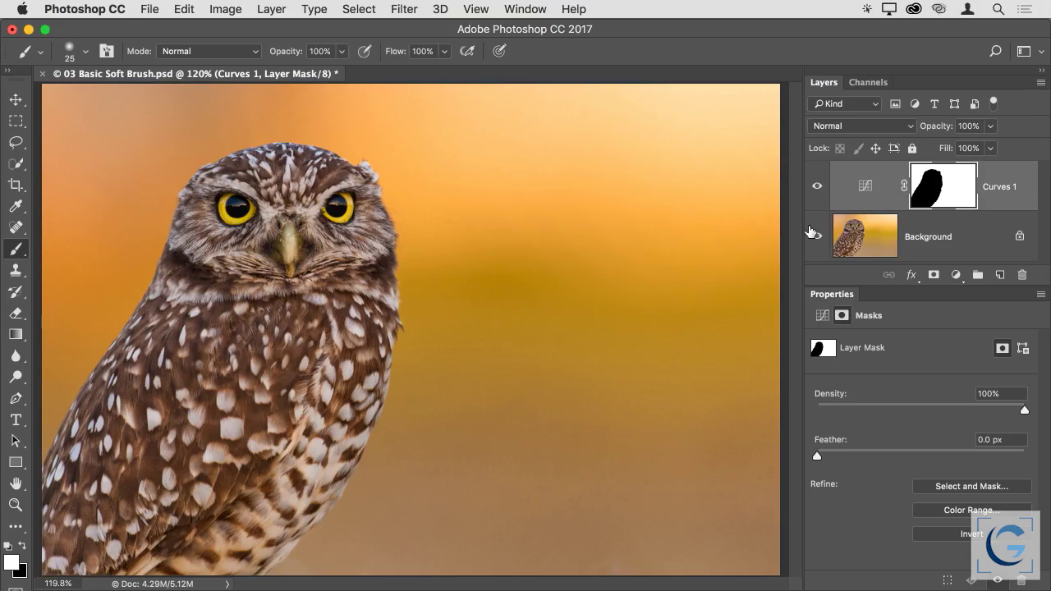
click(864, 183)
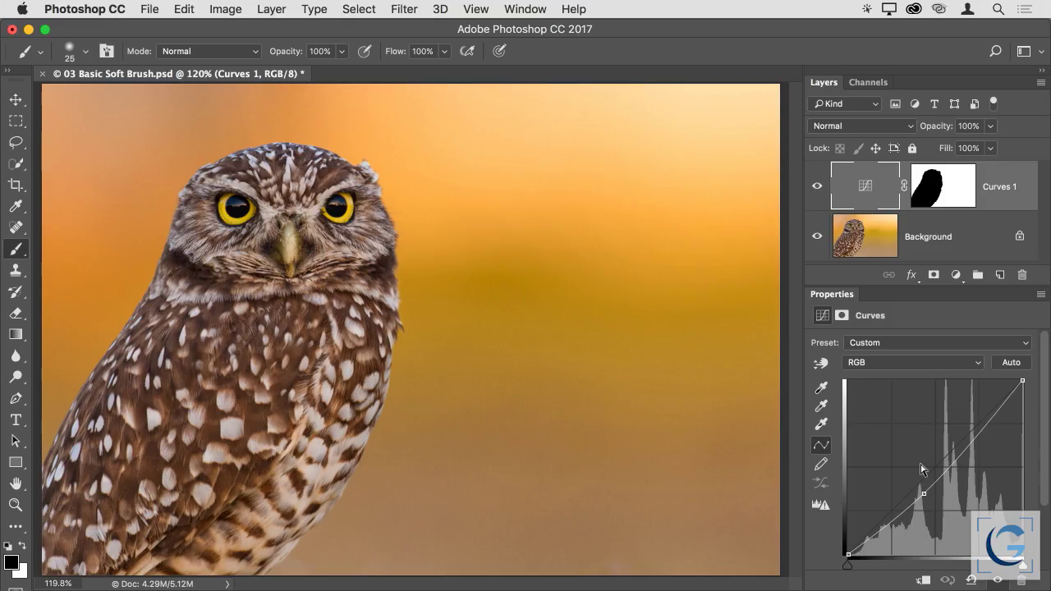
drag(924, 493, 953, 523)
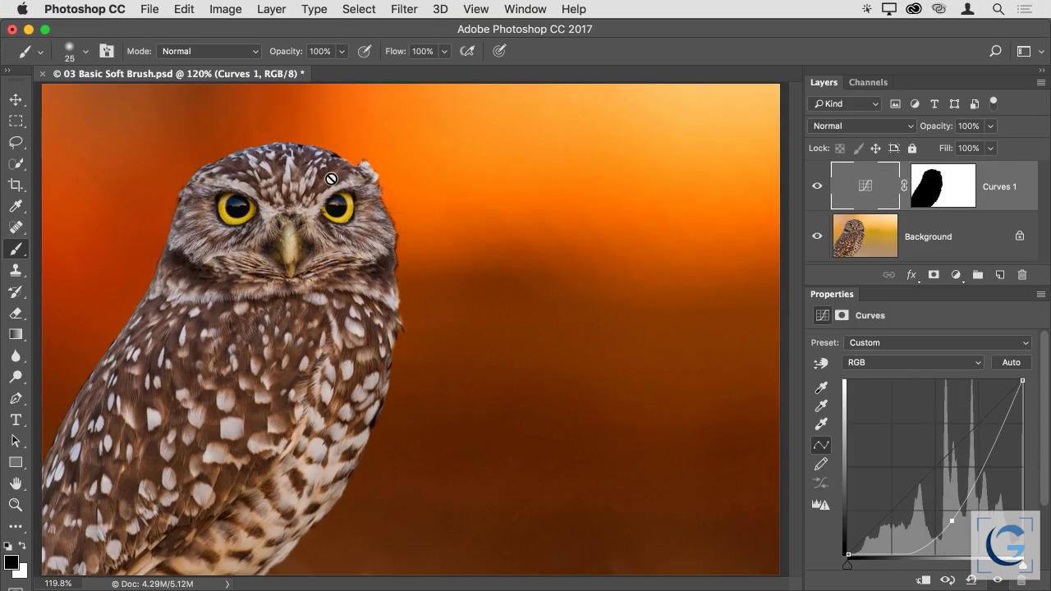
Select the Curves 1 layer mask and paint black along the top edge of the owl's head to remove the darkening there.
mouse_move(299, 153)
mouse_down()
mouse_move(425, 222)
mouse_move(423, 212)
mouse_up()
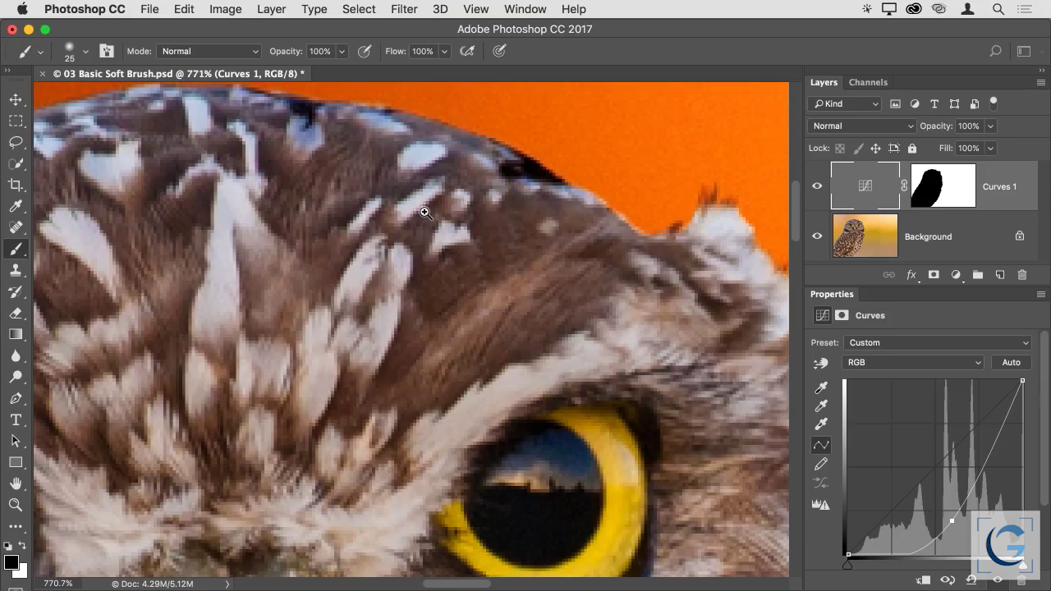
click(940, 172)
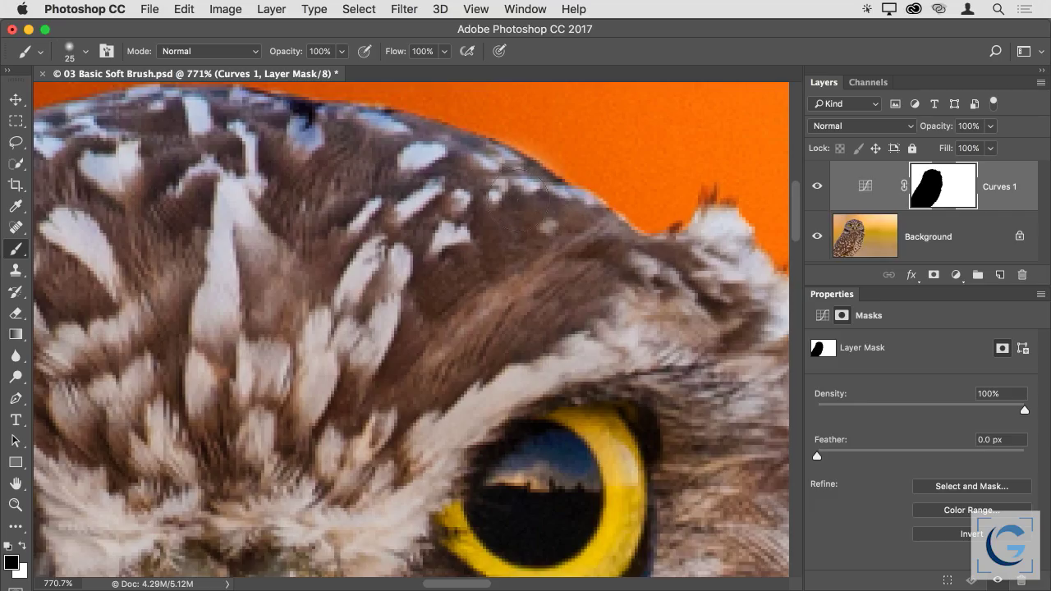
scroll(394, 217, left, 5)
scroll(394, 218, up, 3)
mouse_move(396, 188)
mouse_down()
mouse_move(476, 194)
mouse_move(328, 175)
mouse_up()
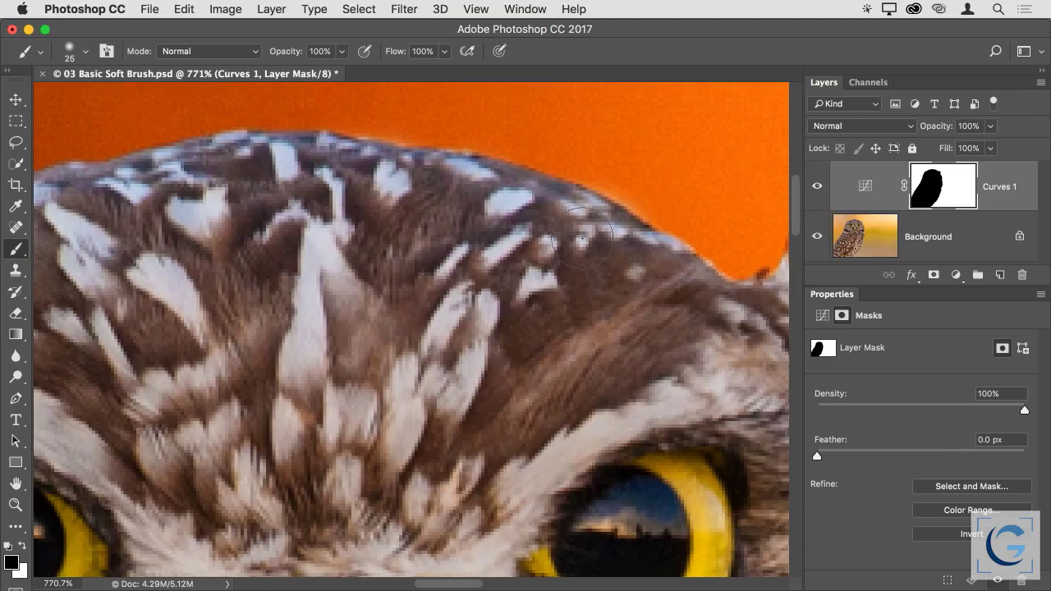
Select the Curves 1 adjustment instead of its mask and raise its curve point towards the diagonal for a moderate background darkening.
click(858, 197)
drag(949, 517, 929, 500)
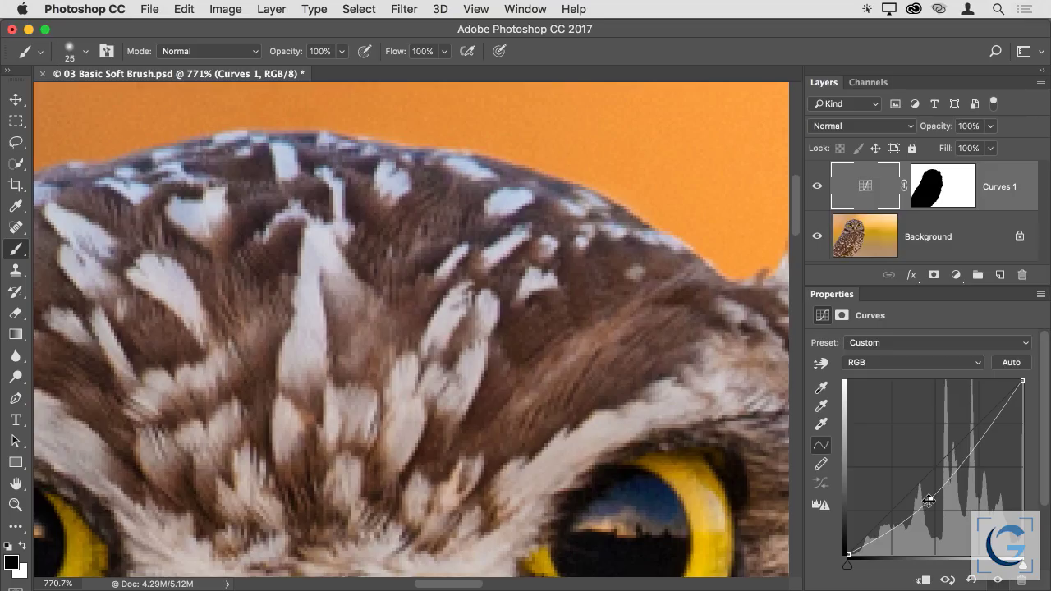
key(super+0)
Close 03 Basic Soft Brush.psd without saving and open 04 Evaluating the Mask.psd, fitted to the window.
key(super+w)
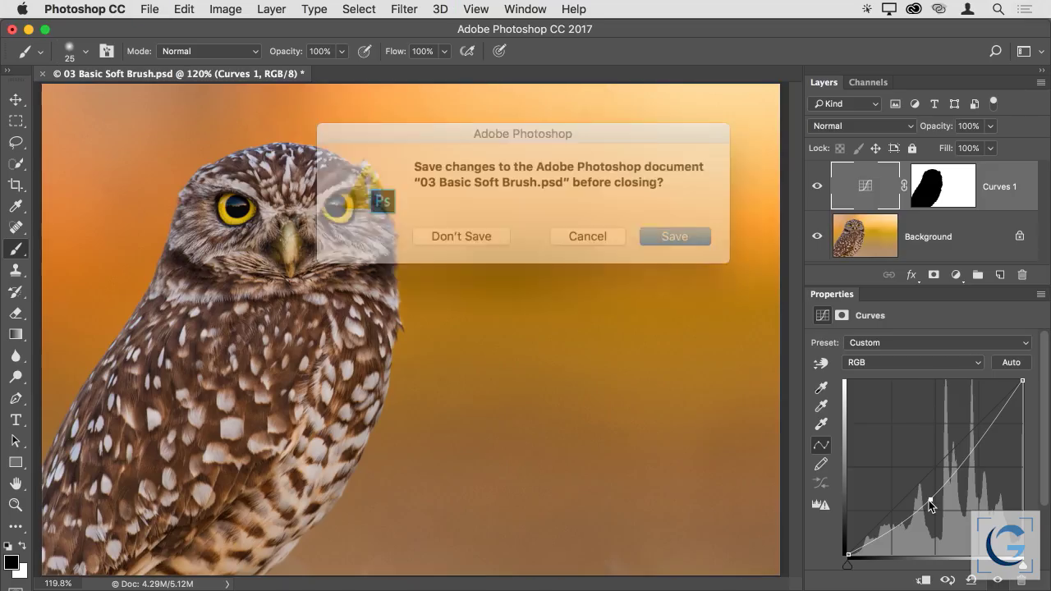
key(super+d)
key(super+o)
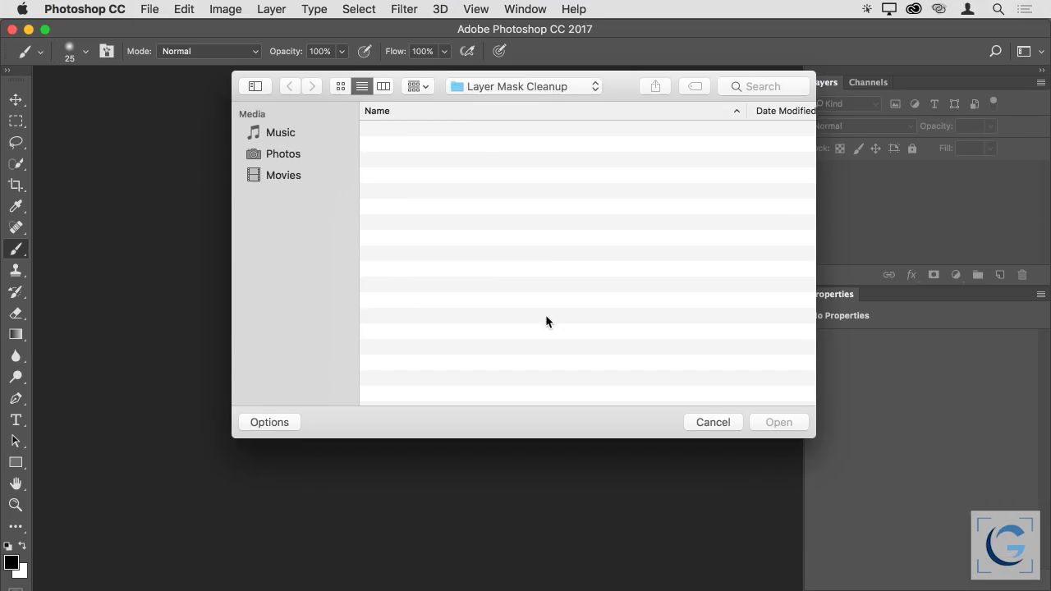
double_click(448, 194)
key(super+0)
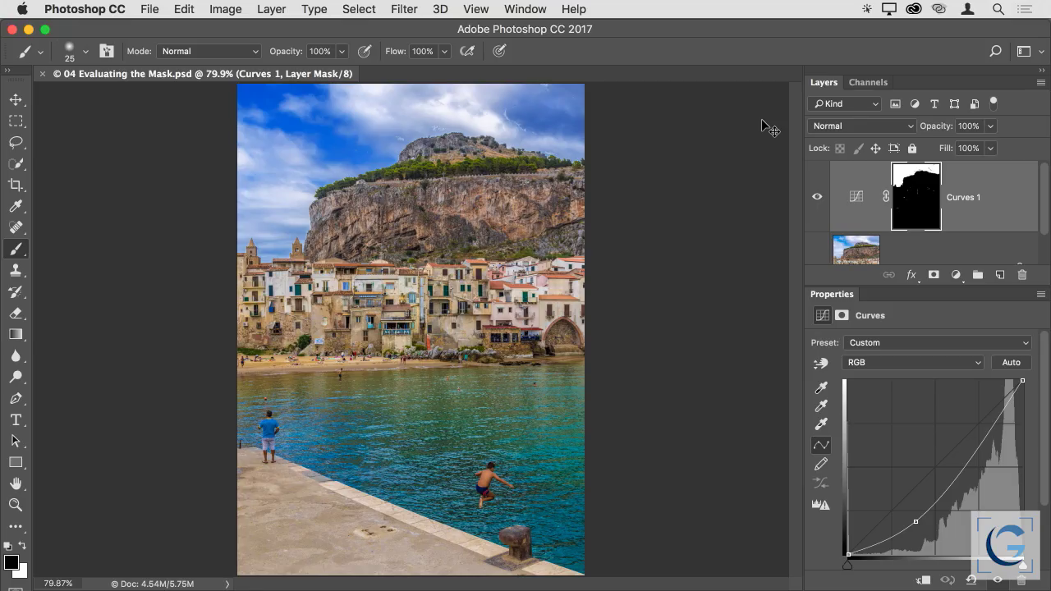
Examine the coastal photo at reduced sizes, and the sky above the mountain up close, for flaws in the darkening.
key(super+minus)
key(super+minus)
key(super+minus)
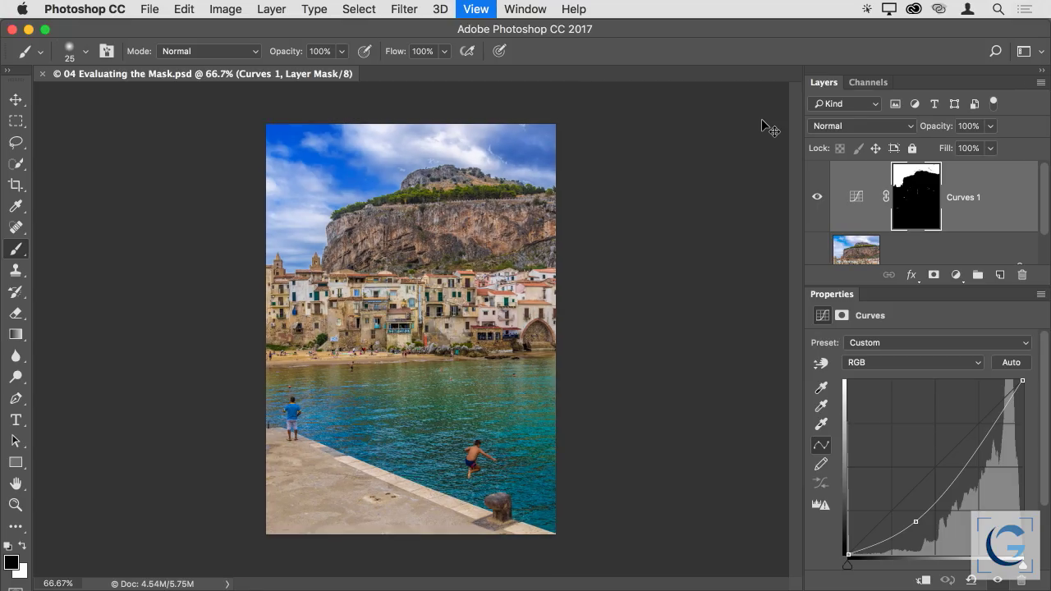
key(super+minus)
key(super+minus)
key(super+minus)
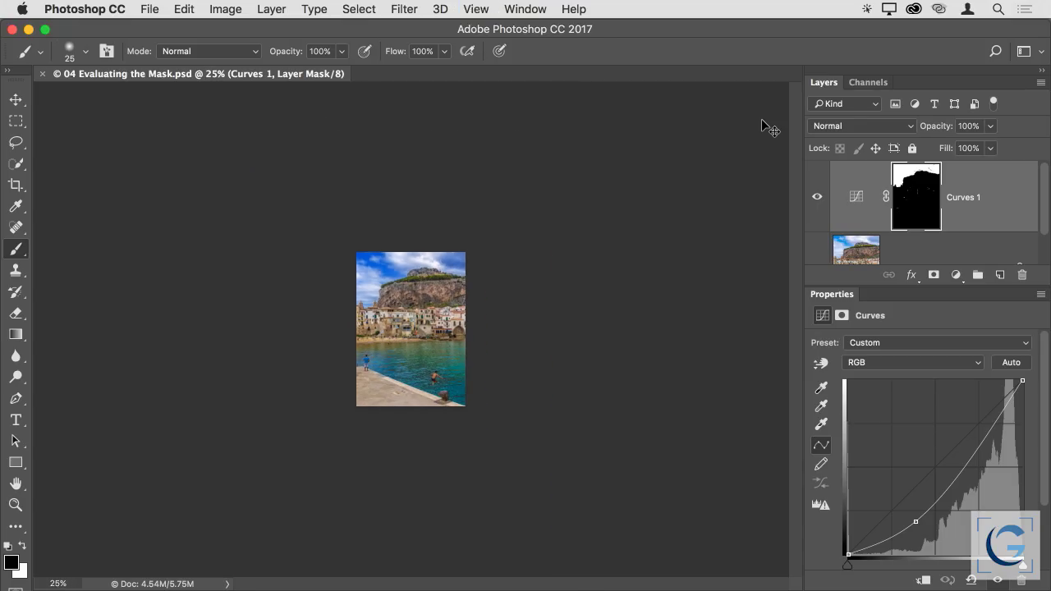
key(super+minus)
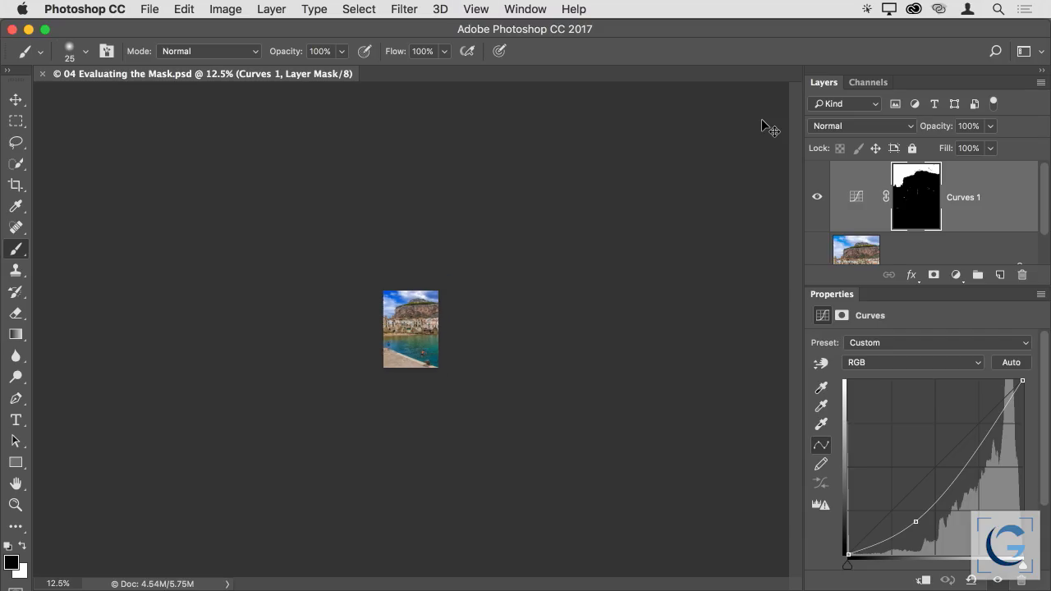
key(super+0)
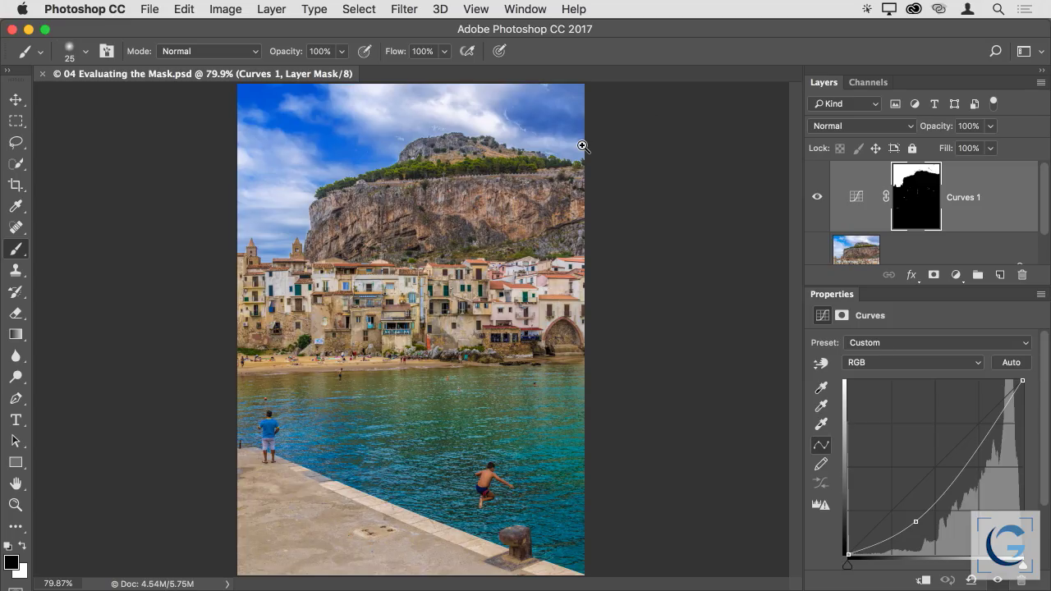
drag(507, 145, 513, 355)
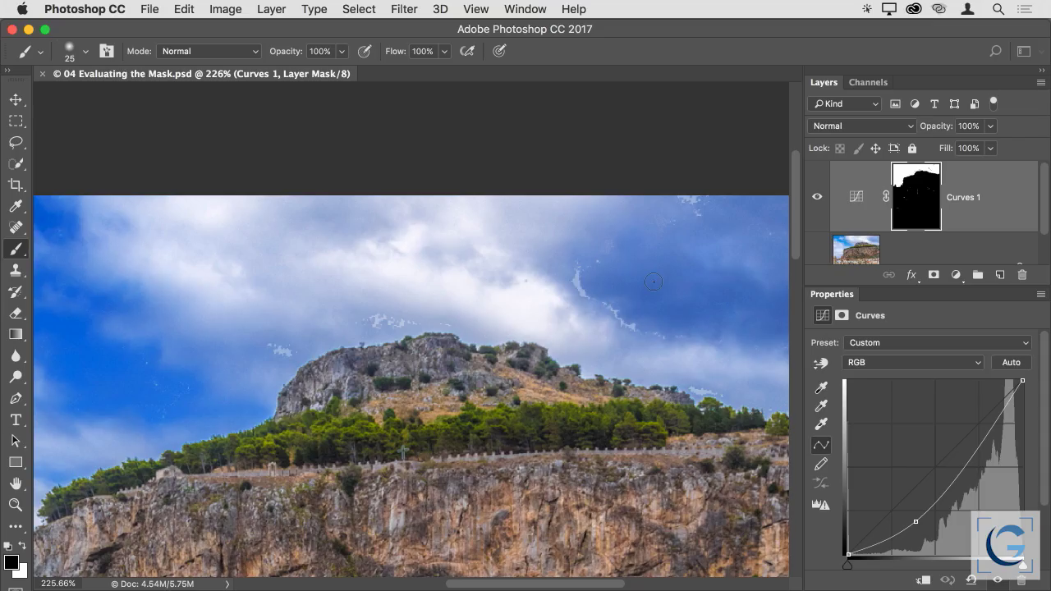
key(super+0)
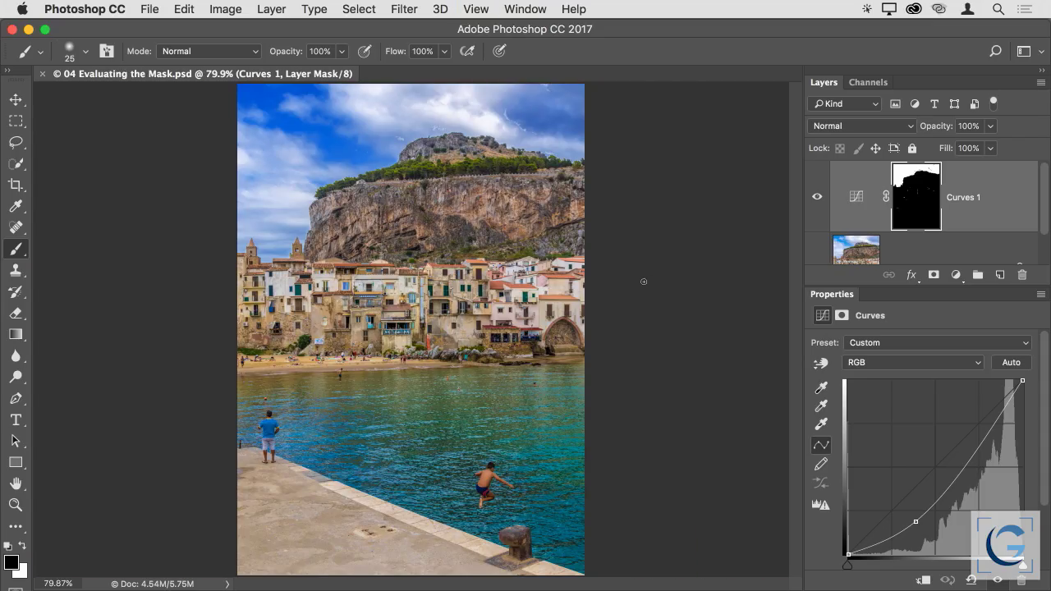
Compare the waterfront buildings up close with the Curves 1 layer hidden and shown to evaluate its unwanted effect.
drag(391, 312, 412, 328)
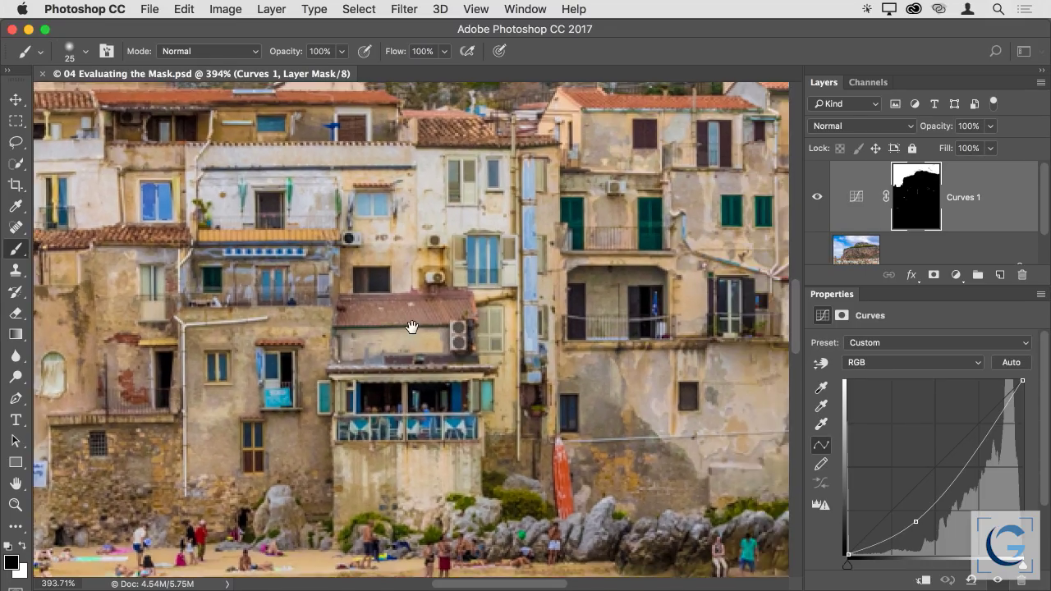
drag(639, 336, 514, 352)
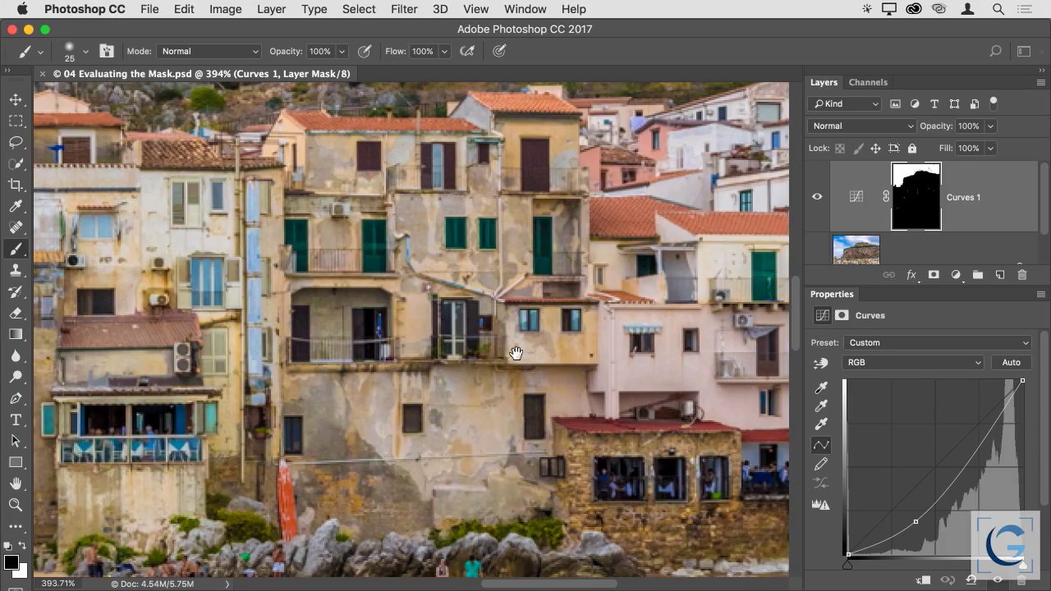
drag(383, 370, 596, 369)
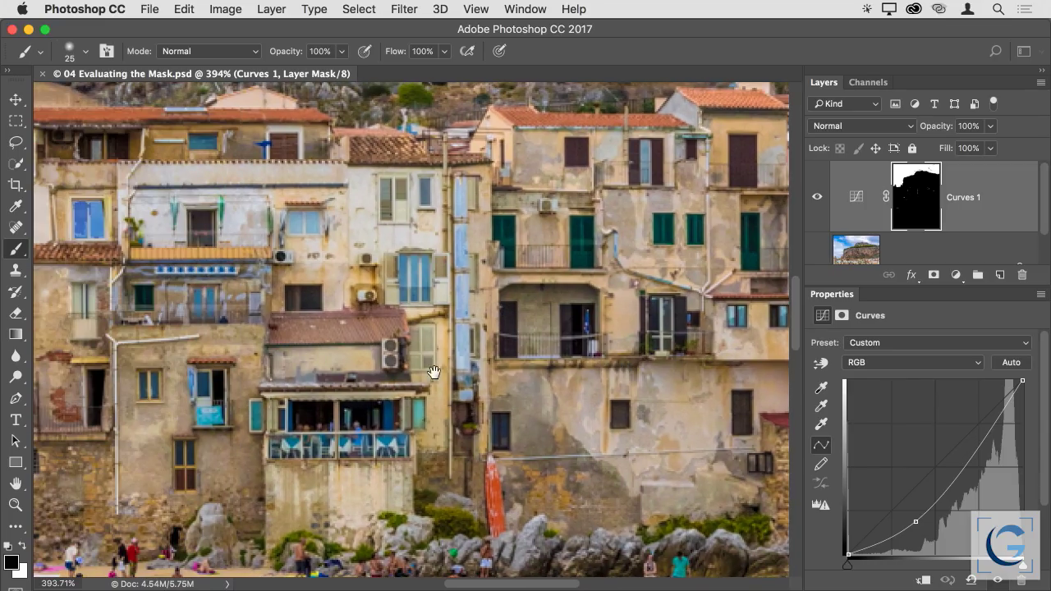
drag(474, 364, 597, 364)
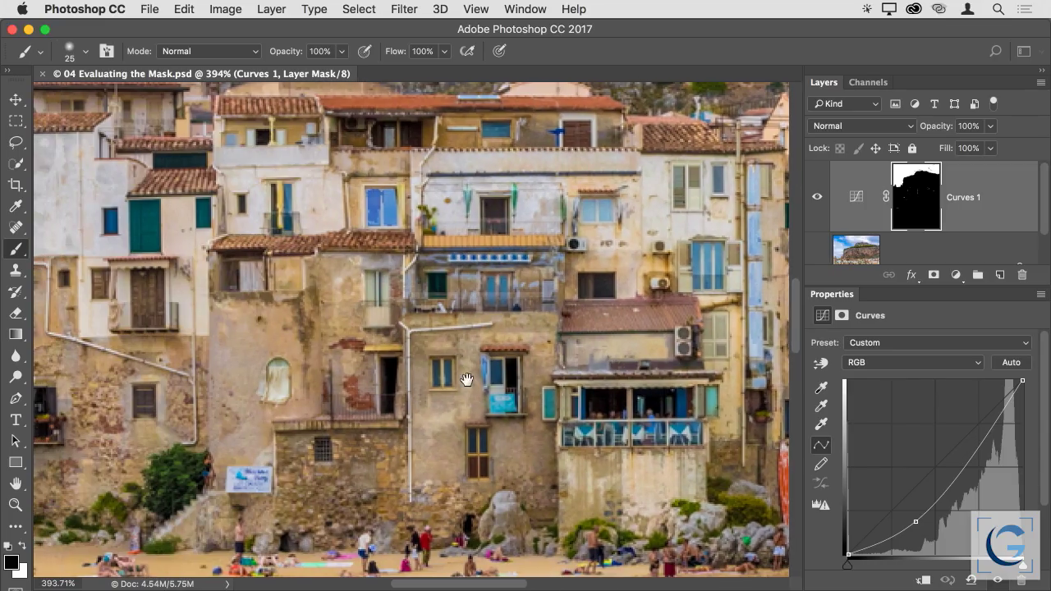
drag(441, 378, 493, 382)
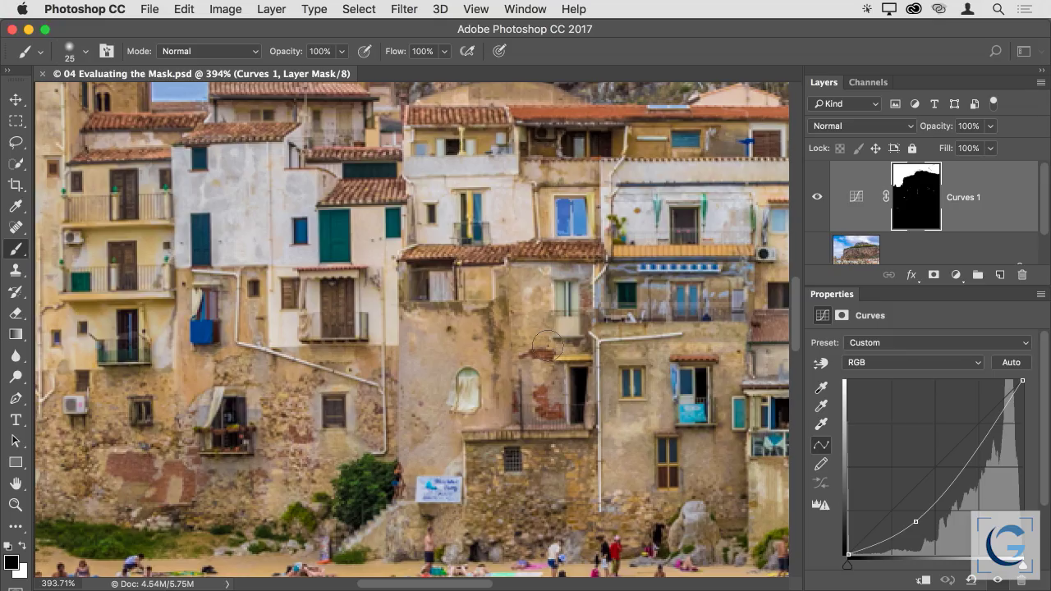
click(819, 201)
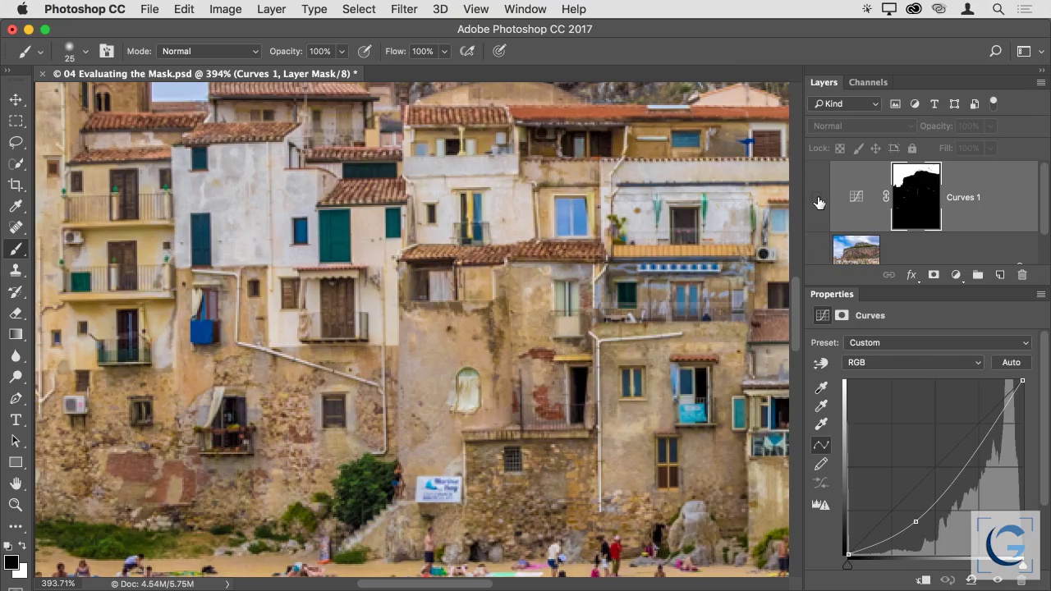
click(818, 201)
click(818, 200)
click(818, 201)
click(818, 201)
click(818, 200)
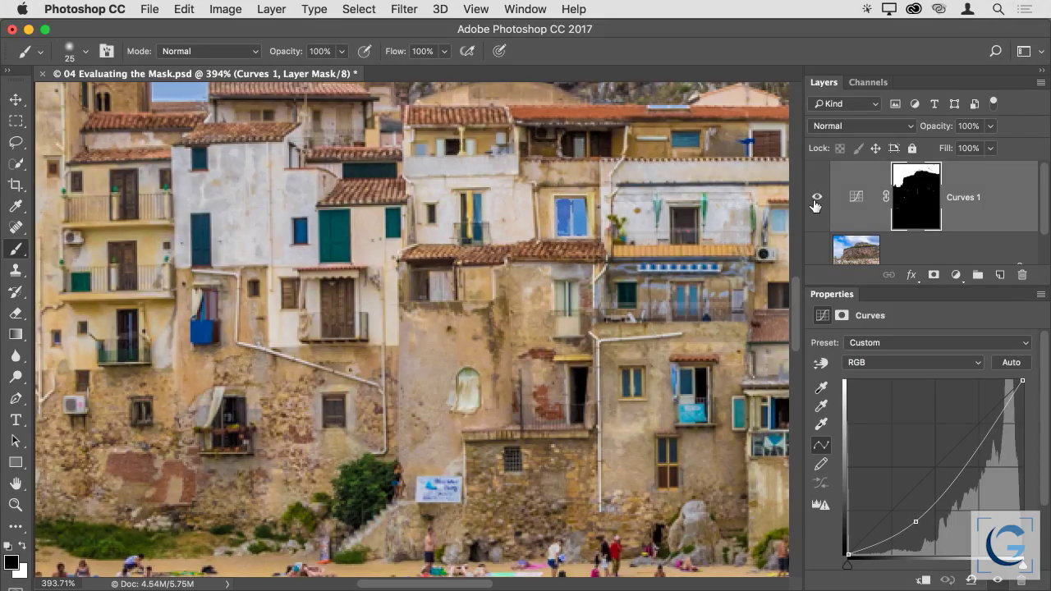
click(818, 200)
click(817, 200)
click(817, 200)
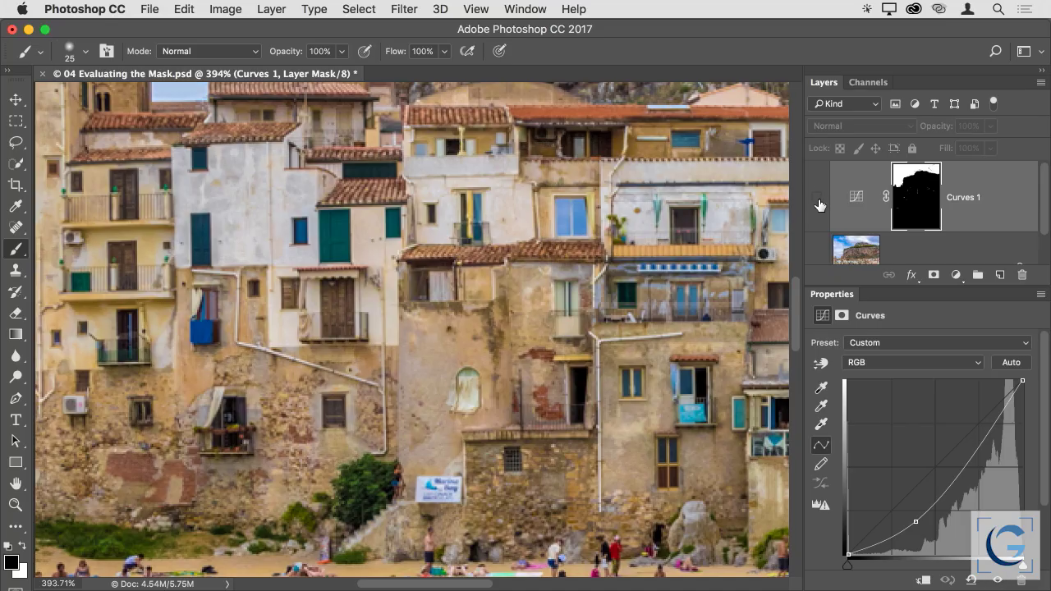
click(818, 200)
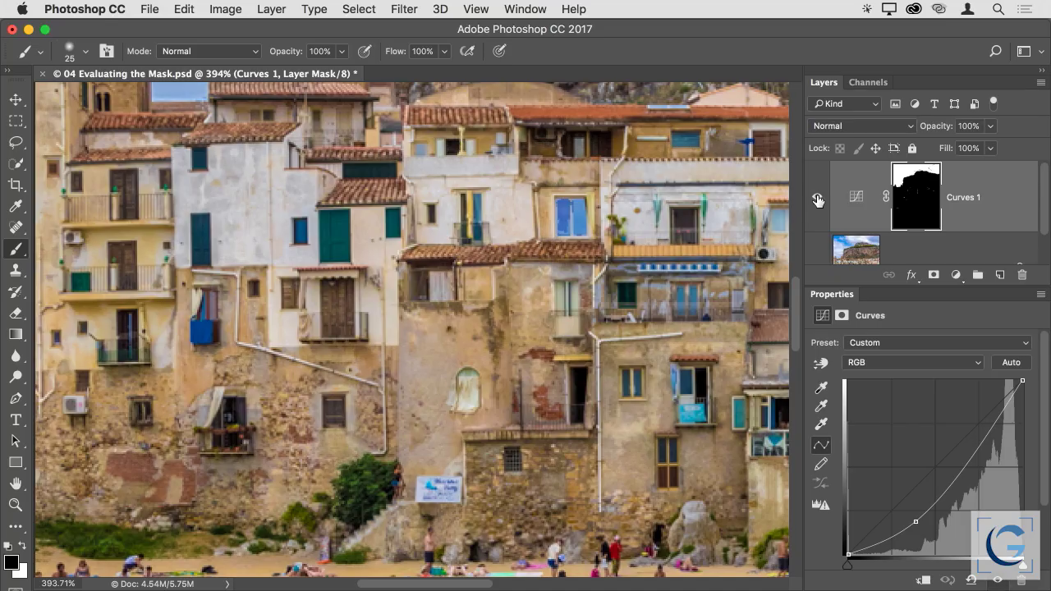
click(817, 200)
click(818, 201)
Compare the buildings with the Curves 1 layer mask disabled and enabled, leaving the mask enabled.
shift+click(919, 207)
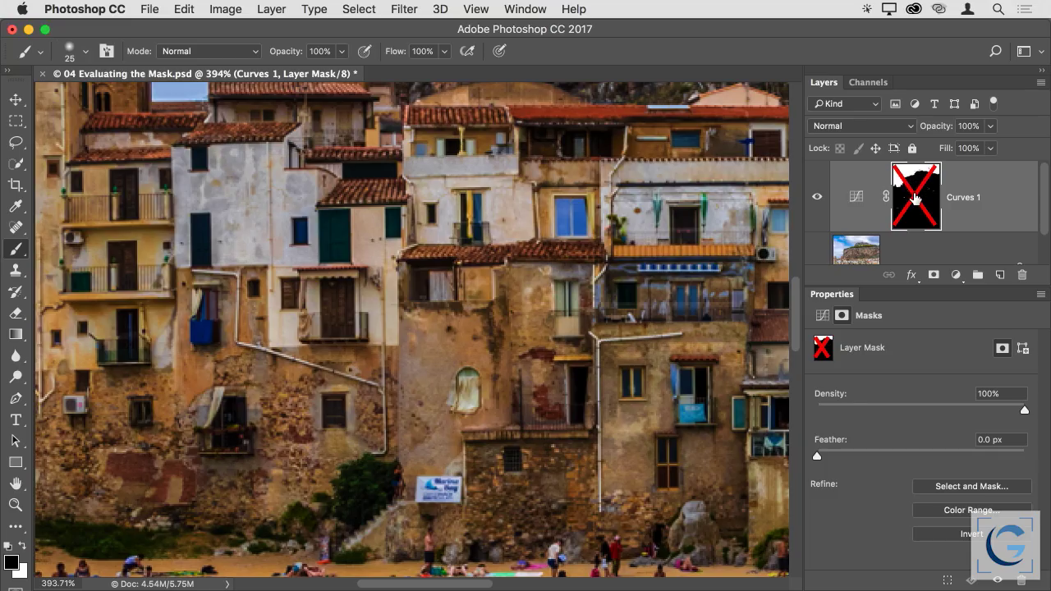
shift+click(916, 198)
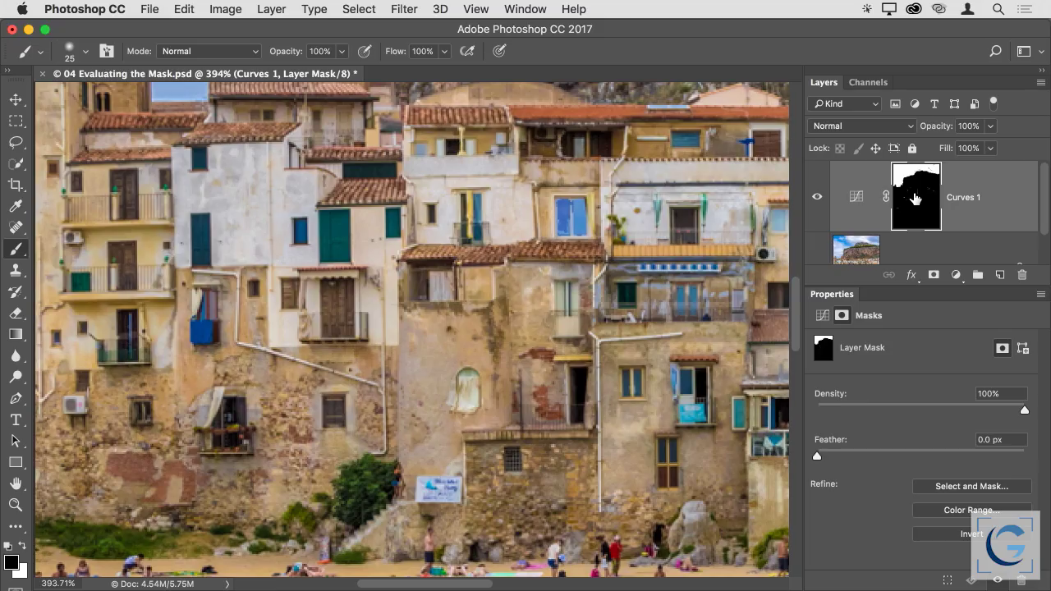
shift+click(916, 198)
shift+click(916, 198)
shift+click(916, 198)
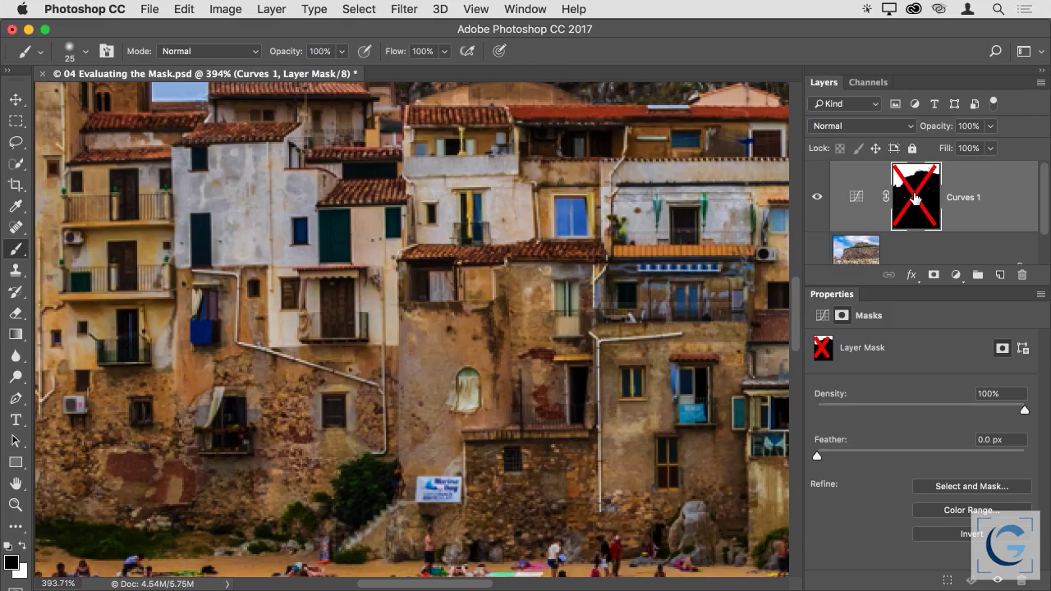
shift+click(916, 198)
shift+click(916, 198)
shift+click(916, 198)
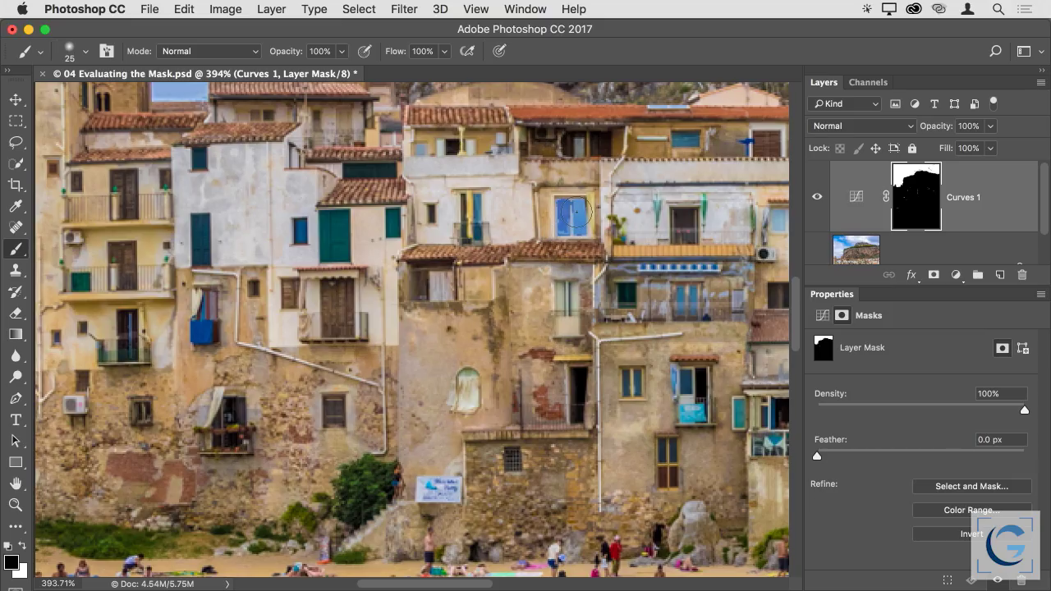
key(super+0)
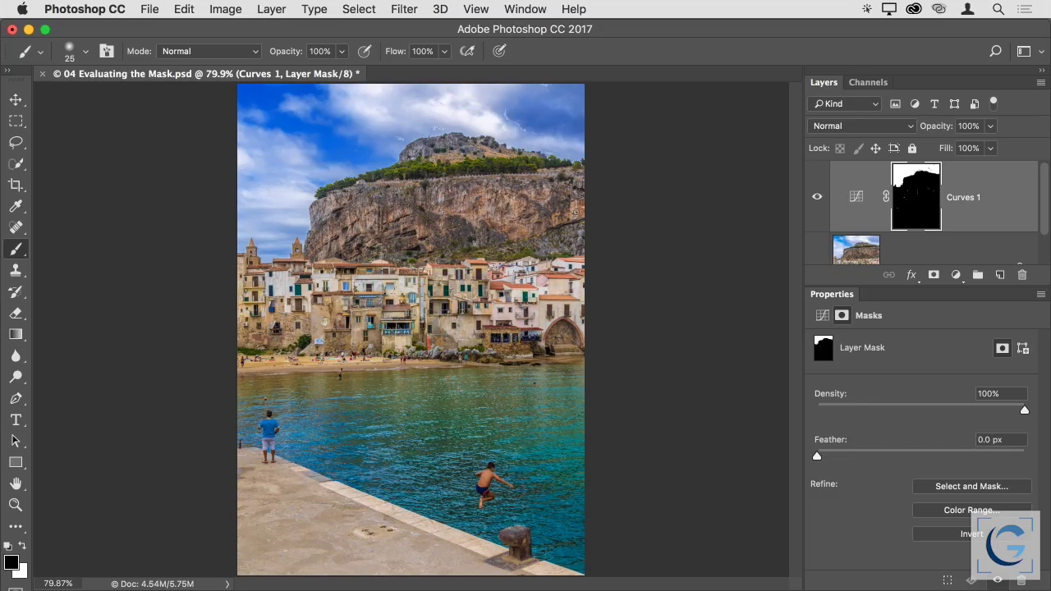
Display the Curves 1 mask alone, paint black over the stray white spots below the skyline with a 125 px brush, and return to the image.
alt+click(917, 212)
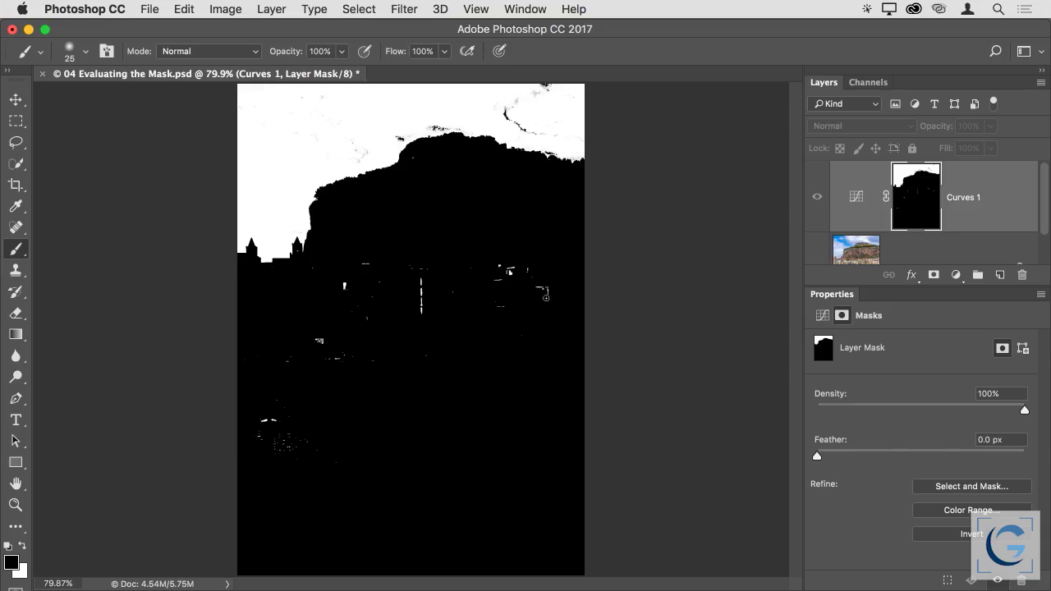
key(bracketright)
key(bracketright)
key(bracketright)
key(bracketright)
key(bracketright)
key(bracketright)
key(bracketright)
key(bracketright)
mouse_move(445, 257)
mouse_down()
mouse_move(488, 273)
mouse_move(562, 273)
mouse_move(384, 354)
mouse_move(289, 350)
mouse_move(299, 364)
mouse_move(270, 458)
mouse_move(331, 440)
mouse_move(306, 431)
mouse_move(299, 462)
mouse_move(393, 349)
mouse_move(504, 344)
mouse_move(366, 348)
mouse_move(319, 331)
mouse_move(308, 296)
mouse_move(319, 274)
mouse_move(258, 351)
mouse_move(252, 365)
mouse_move(346, 478)
mouse_up()
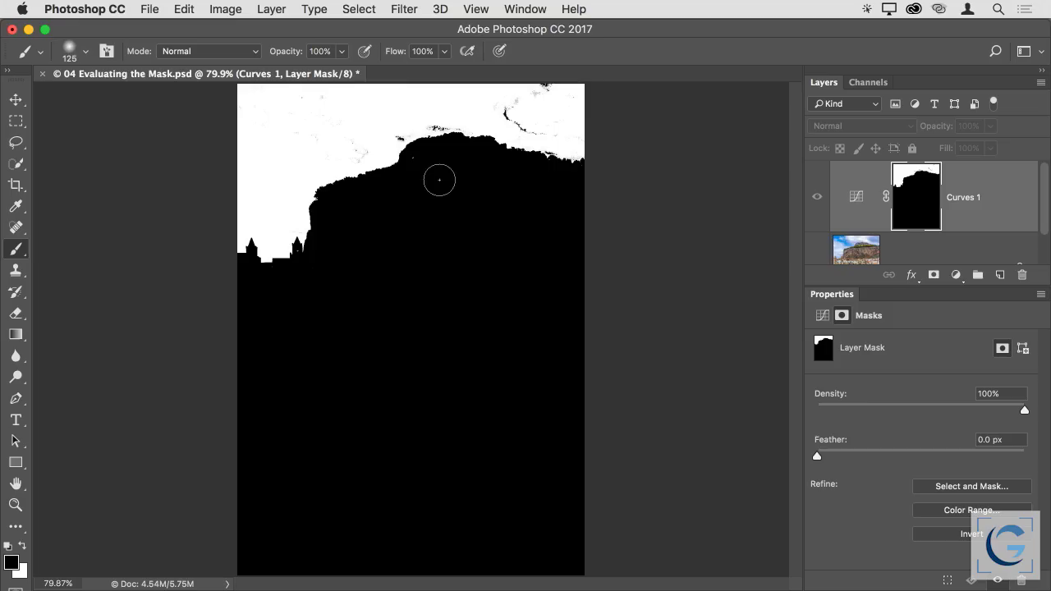
mouse_move(436, 174)
mouse_down()
mouse_move(434, 197)
mouse_move(422, 164)
mouse_move(453, 192)
mouse_up()
alt+click(928, 203)
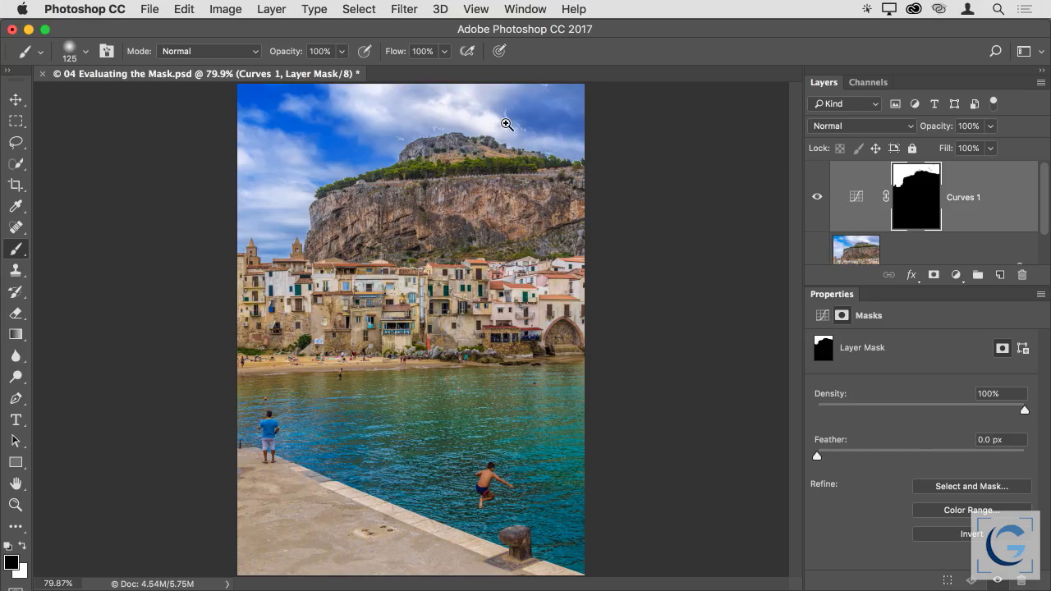
Display the Curves 1 mask alone and paint white with a hard 125 px brush over the black specks in the sky above the mountain.
drag(554, 140, 488, 166)
scroll(497, 374, up, 5)
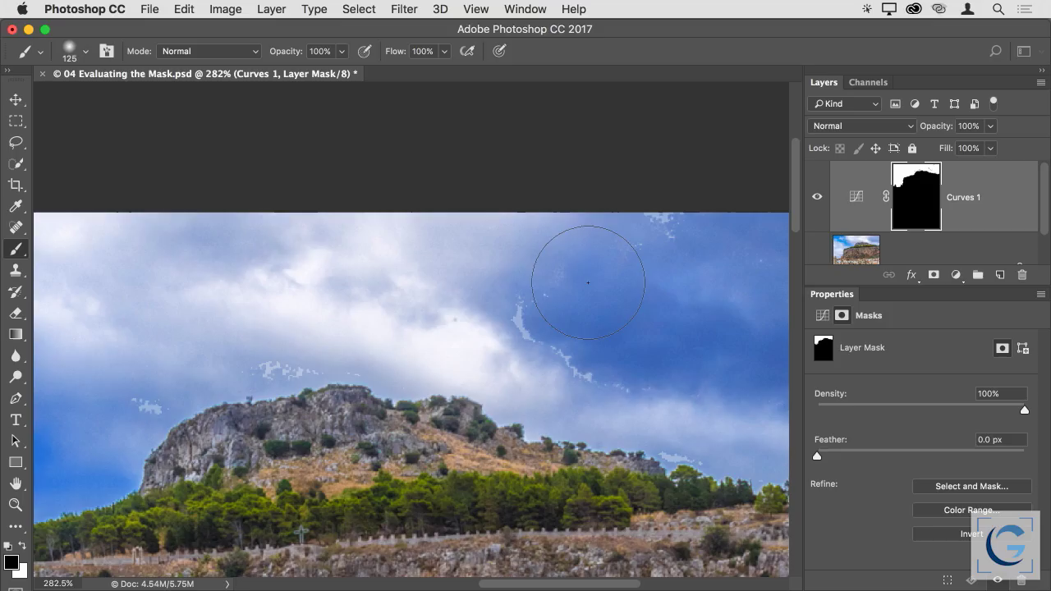
alt+click(901, 213)
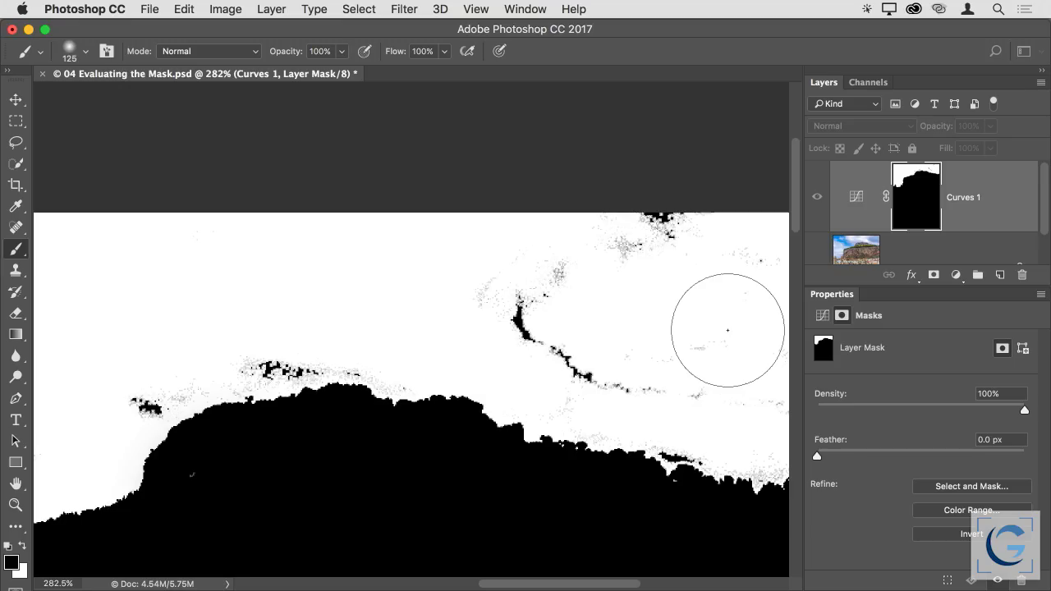
key(x)
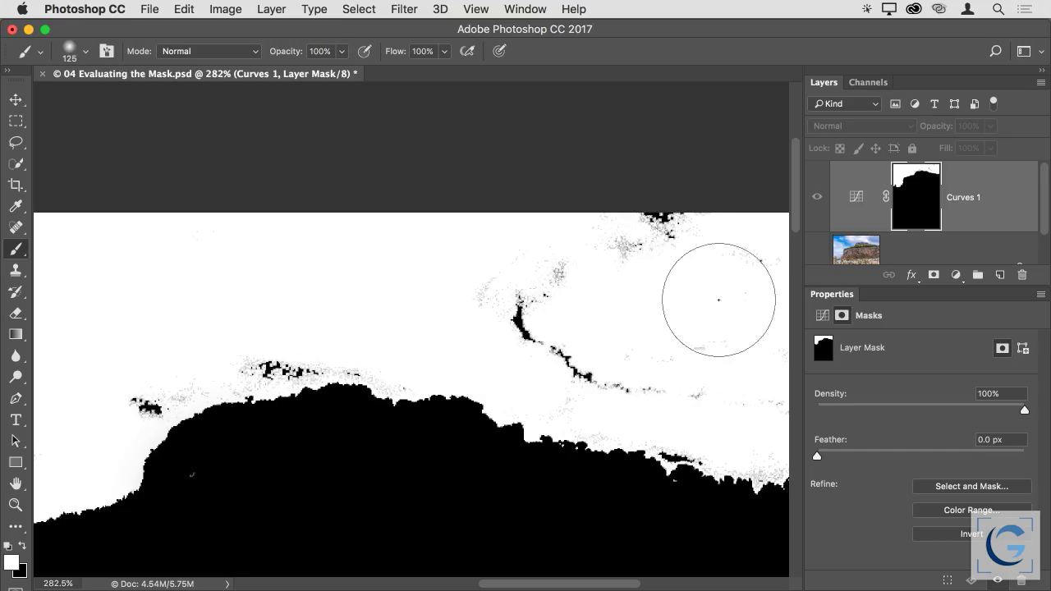
key(shift+bracketright)
key(shift+bracketright)
key(shift+bracketright)
key(shift+bracketright)
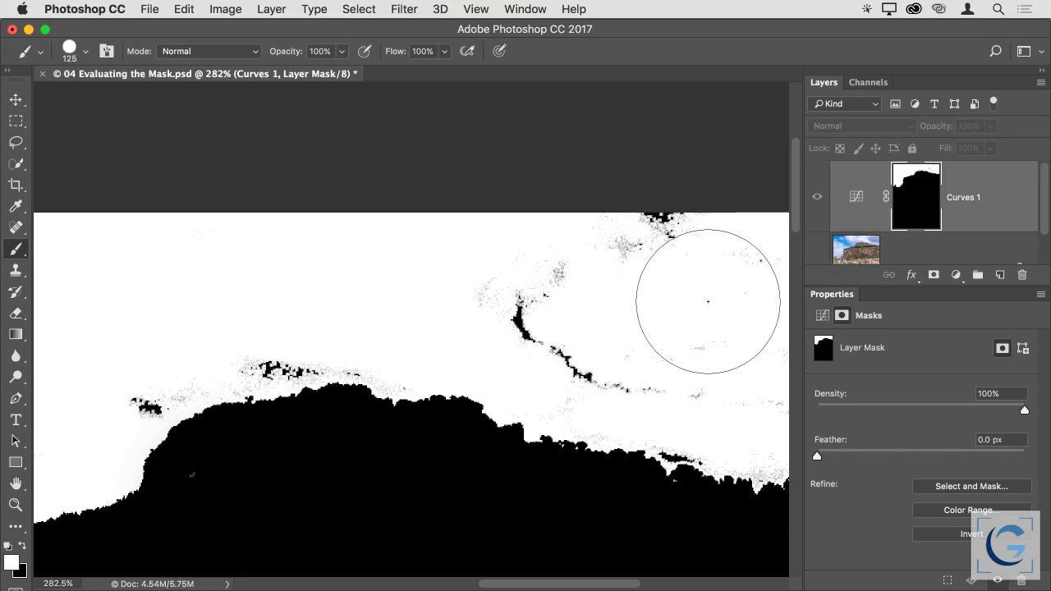
mouse_move(708, 302)
mouse_down()
mouse_move(594, 337)
mouse_move(515, 300)
mouse_move(634, 305)
mouse_move(651, 229)
mouse_move(735, 308)
mouse_move(674, 337)
mouse_move(556, 295)
mouse_move(319, 293)
mouse_move(189, 320)
mouse_move(130, 355)
mouse_move(179, 326)
mouse_move(294, 308)
mouse_move(611, 347)
mouse_up()
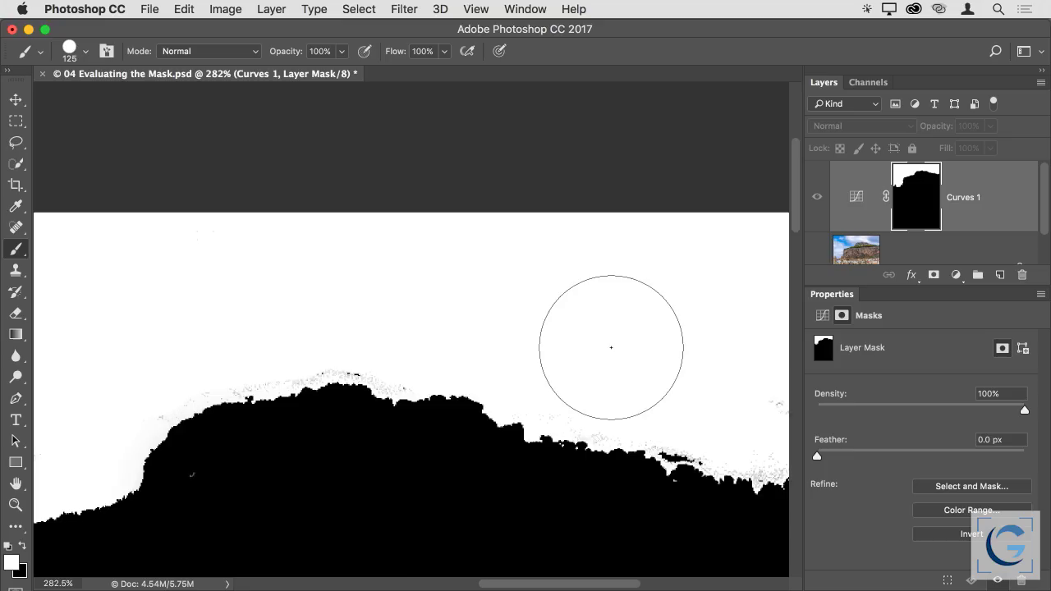
key(super+0)
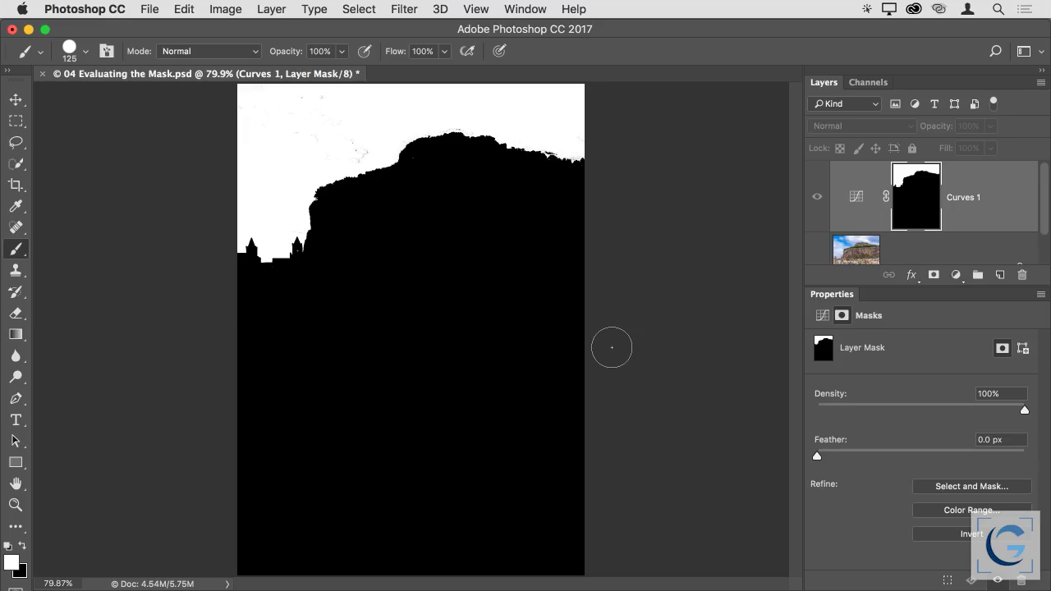
Close the current document without saving and open 05 Select and Fill.jpg, assigning the working RGB profile sRGB IEC61966-2.1.
key(super+w)
key(super+d)
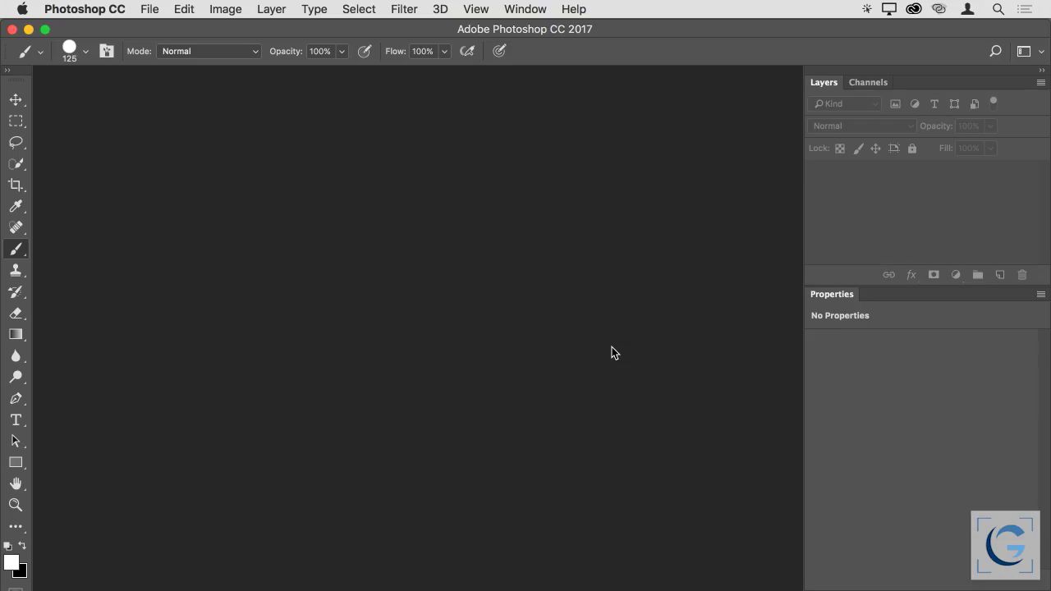
key(super+o)
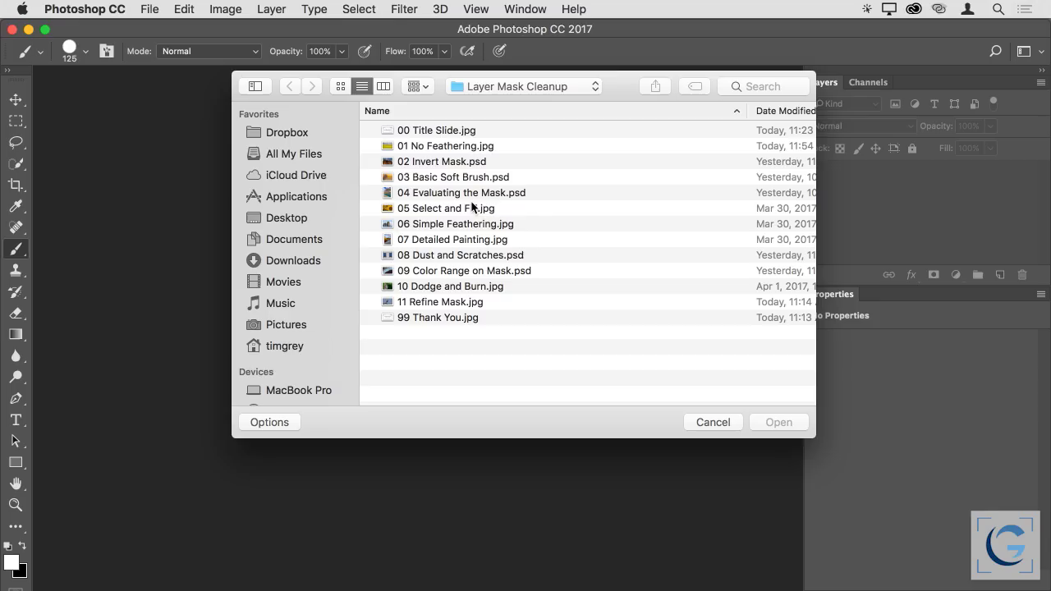
click(459, 212)
double_click(458, 211)
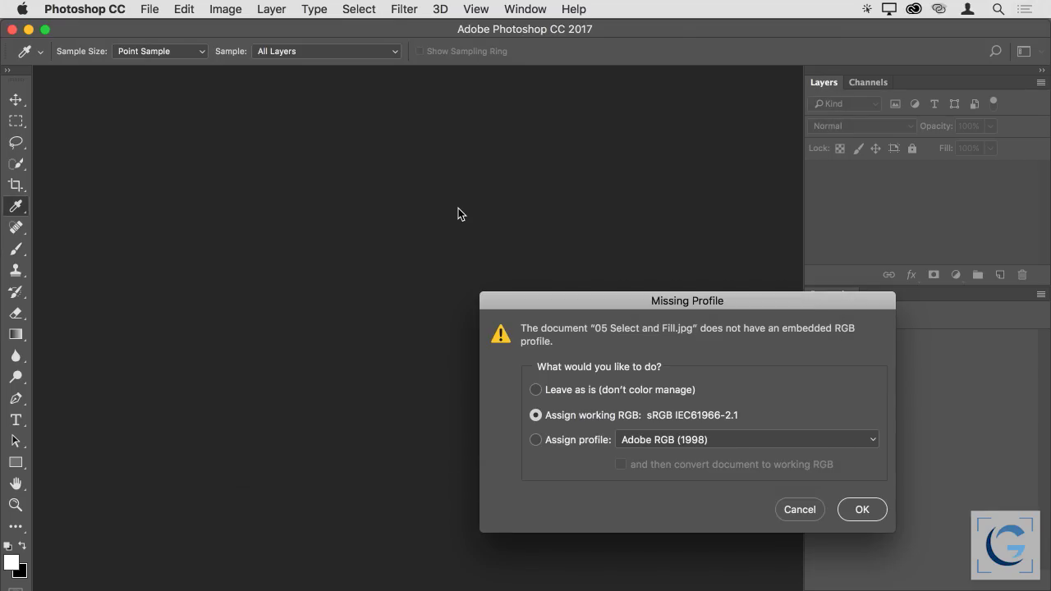
click(861, 510)
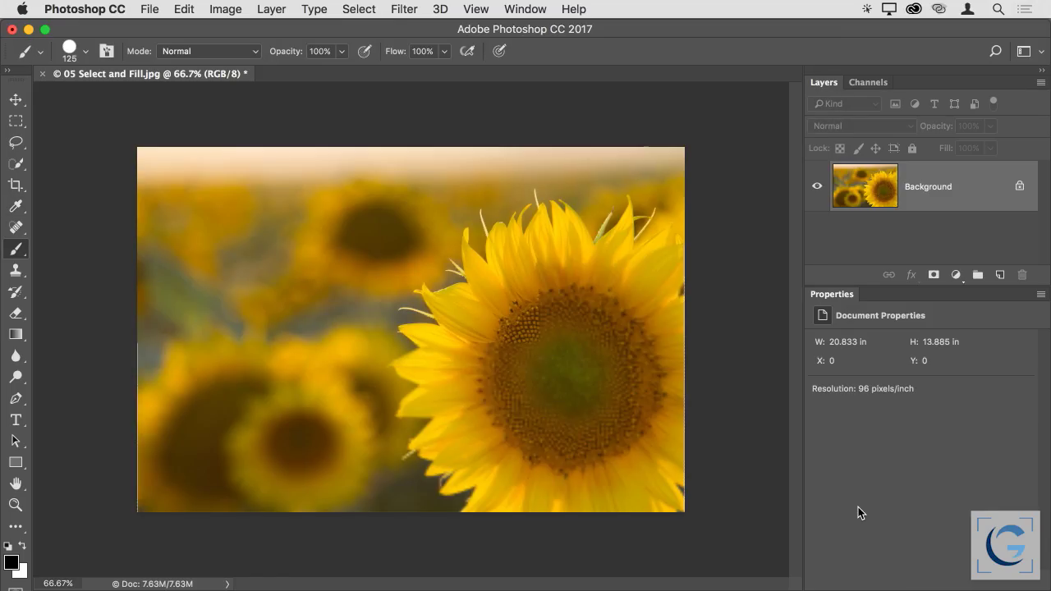
Select the large foreground sunflower with the Quick Selection tool using a 60 px brush.
key(super+0)
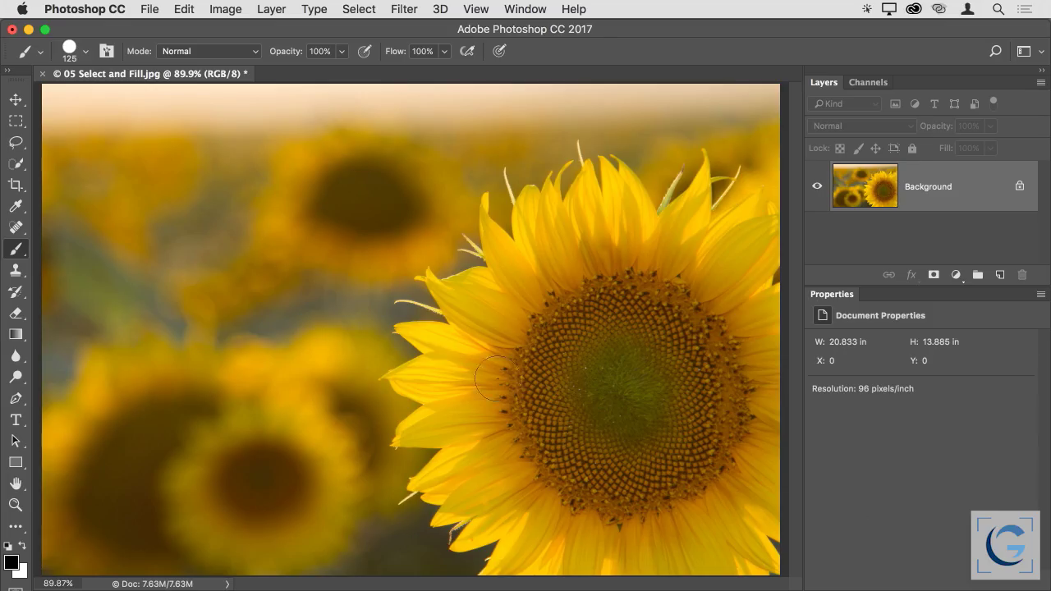
click(16, 164)
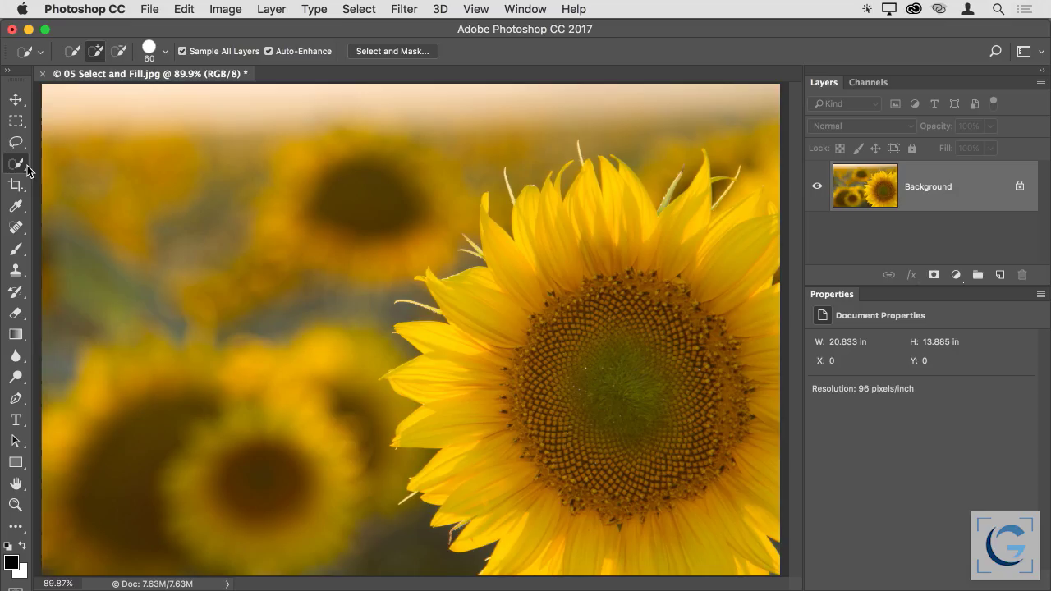
mouse_move(480, 384)
mouse_down()
mouse_move(589, 259)
mouse_move(623, 247)
mouse_move(672, 250)
mouse_move(719, 265)
mouse_move(734, 303)
mouse_move(751, 458)
mouse_move(705, 537)
mouse_move(600, 532)
mouse_move(470, 426)
mouse_up()
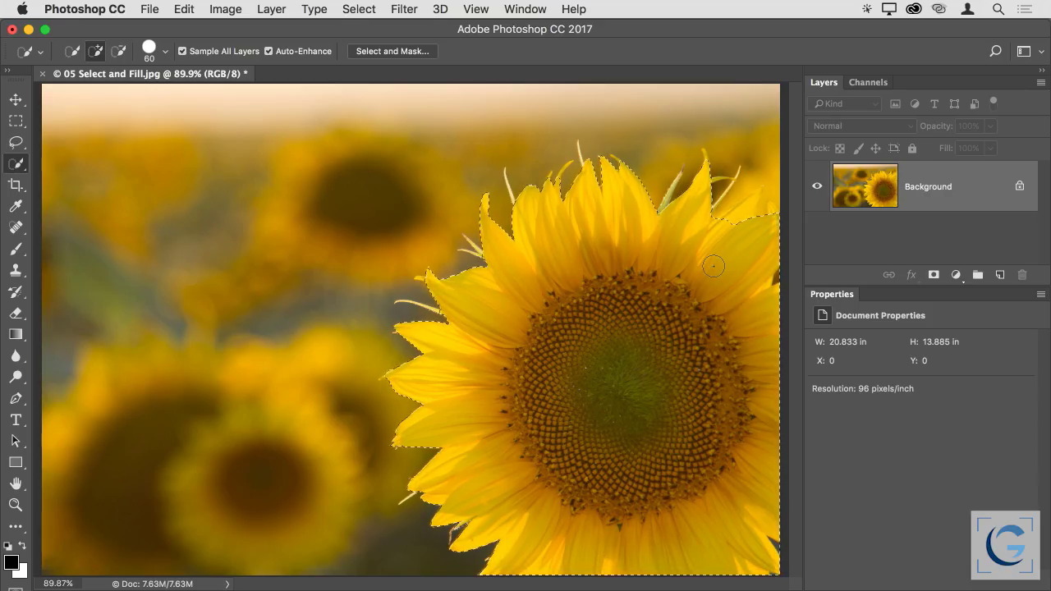
Invert the sunflower selection and add a Black & White adjustment layer that affects only the background.
click(359, 9)
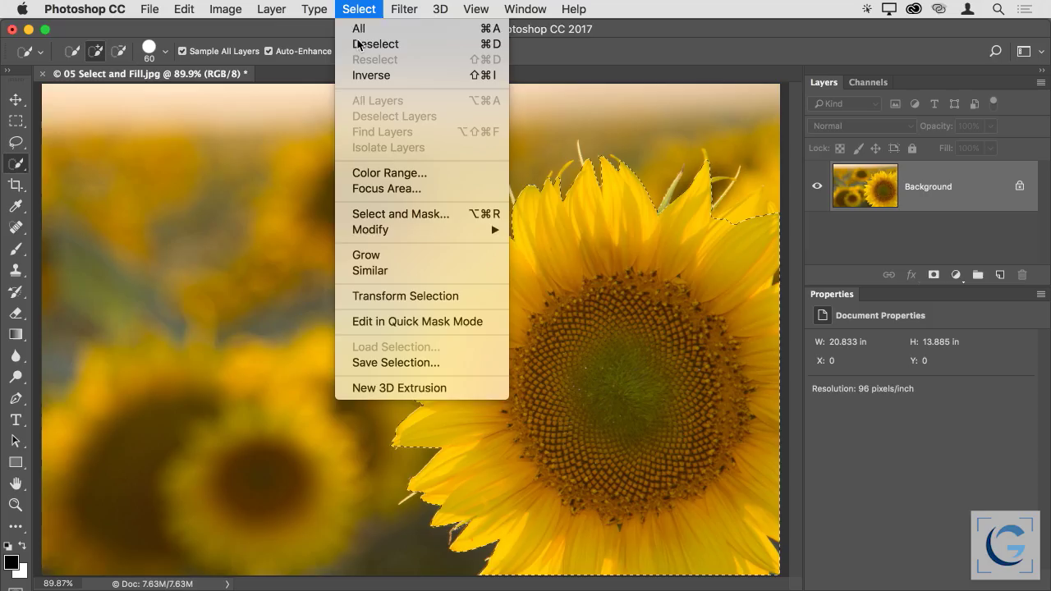
mouse_move(402, 229)
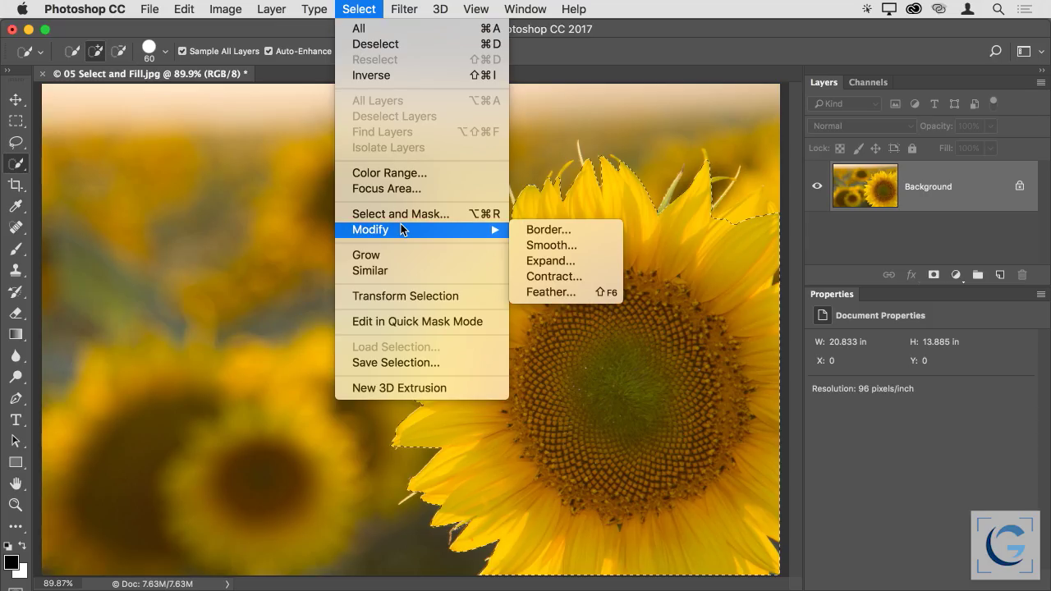
click(408, 74)
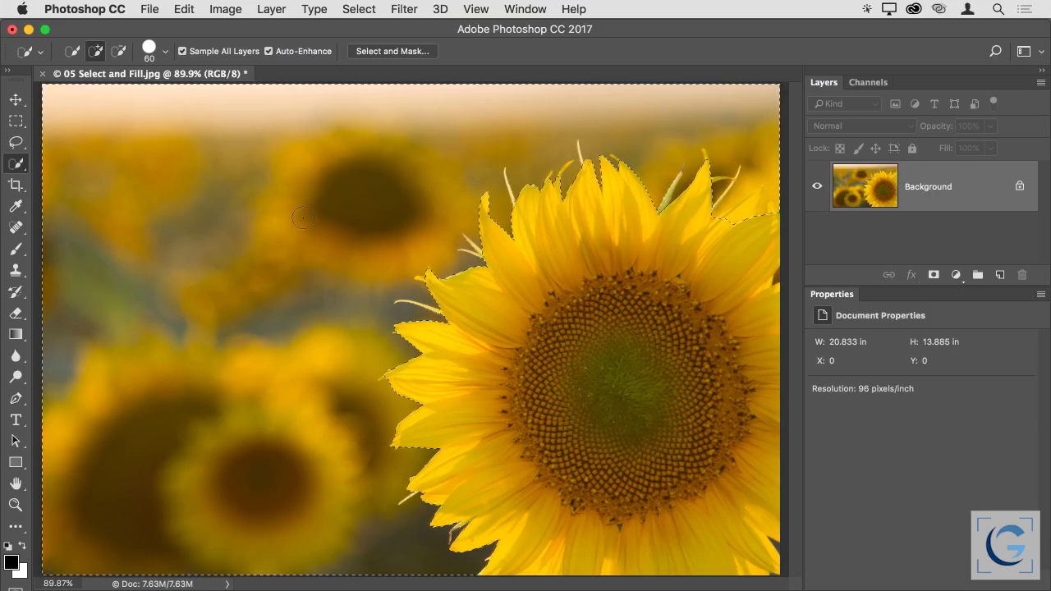
click(955, 275)
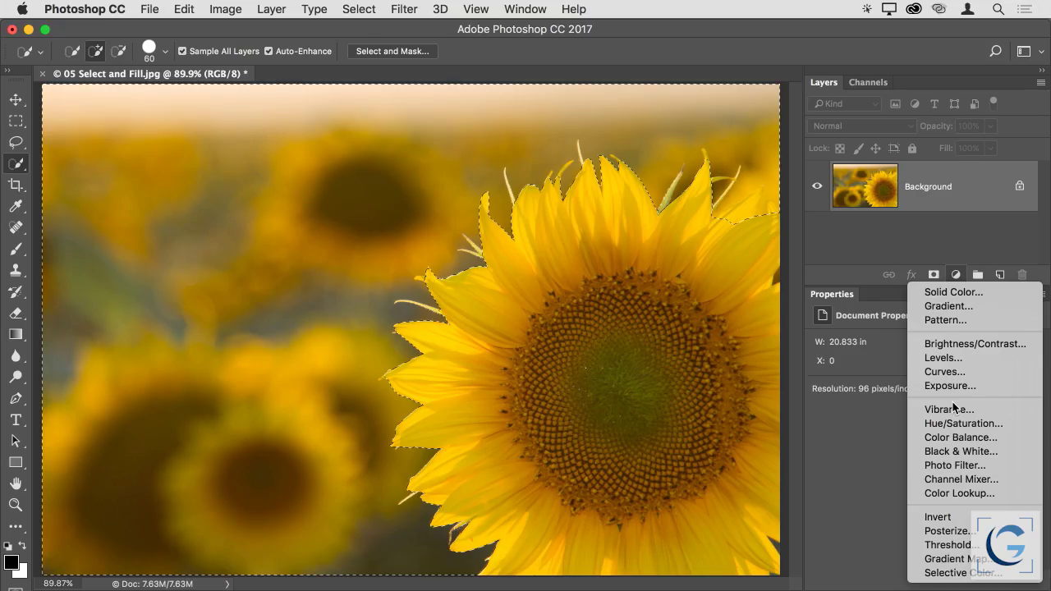
click(956, 452)
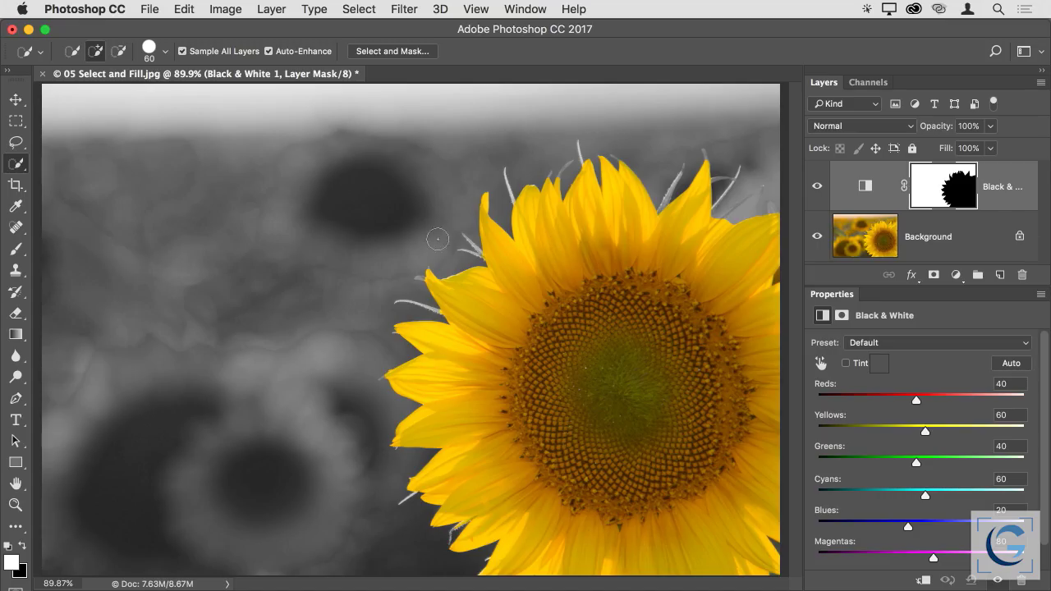
Paint black on the Black & White mask with a 6 px brush along the upper of the two adjacent thin grey sepals.
scroll(550, 270, up, 4)
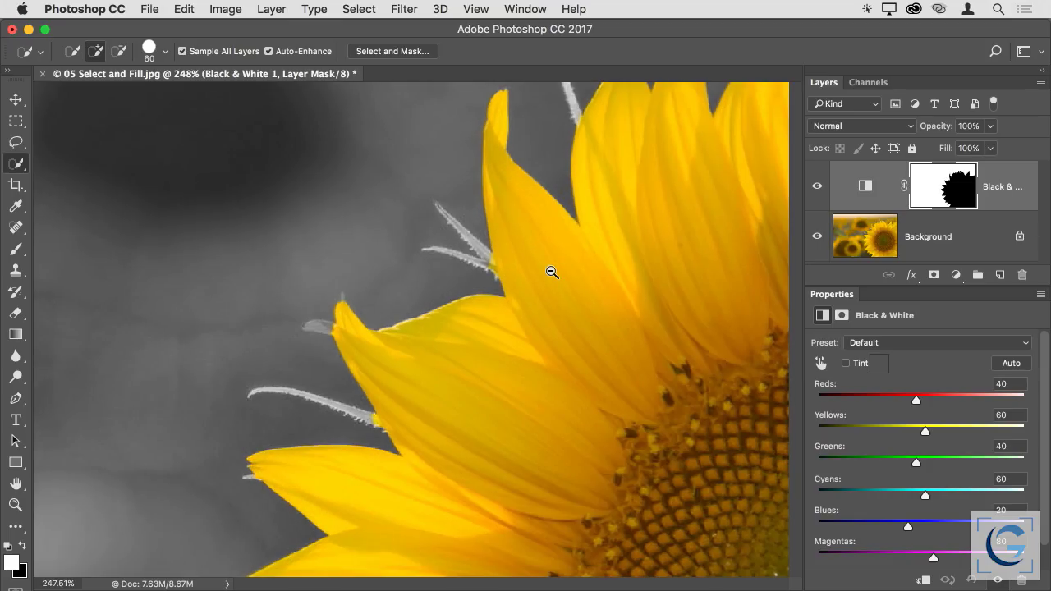
scroll(575, 285, up, 2)
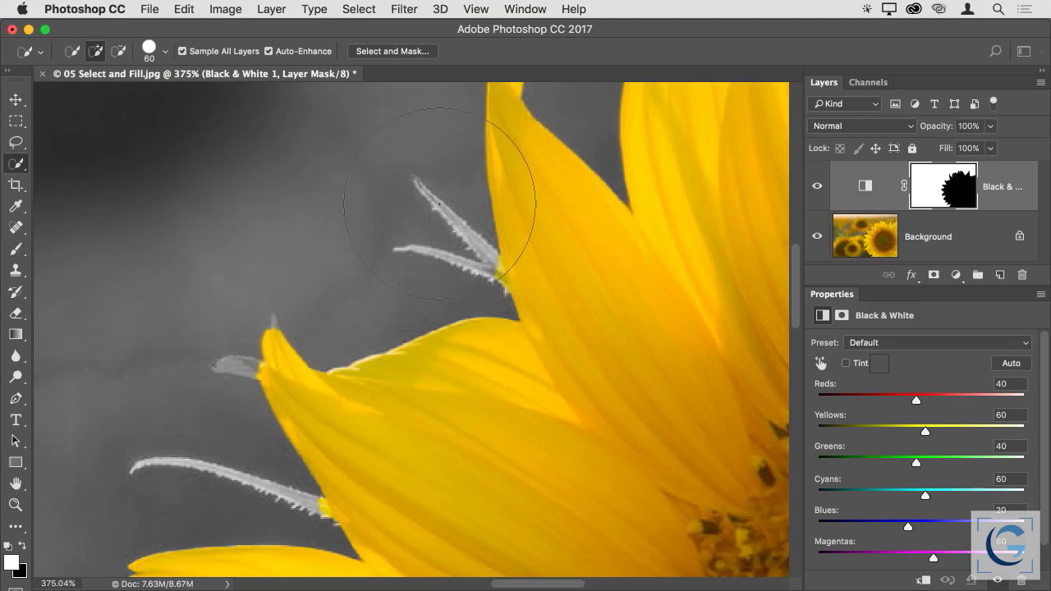
key(b)
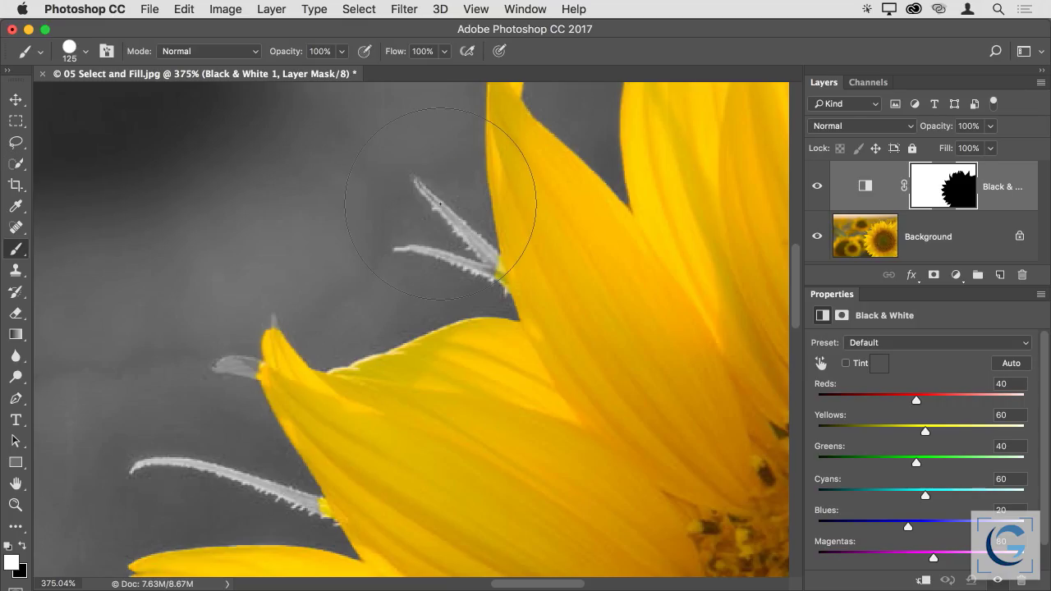
key(bracketleft)
key(bracketleft)
key(bracketleft)
key(bracketleft)
key(bracketleft)
key(bracketleft)
key(bracketleft)
key(bracketleft)
key(bracketleft)
key(bracketleft)
key(bracketleft)
key(bracketleft)
key(bracketleft)
key(bracketleft)
key(bracketleft)
key(bracketleft)
key(bracketleft)
key(bracketleft)
key(x)
mouse_move(414, 179)
mouse_down()
mouse_move(499, 267)
mouse_move(434, 200)
mouse_move(484, 257)
mouse_move(457, 229)
mouse_move(464, 234)
mouse_move(441, 252)
mouse_move(481, 271)
mouse_up()
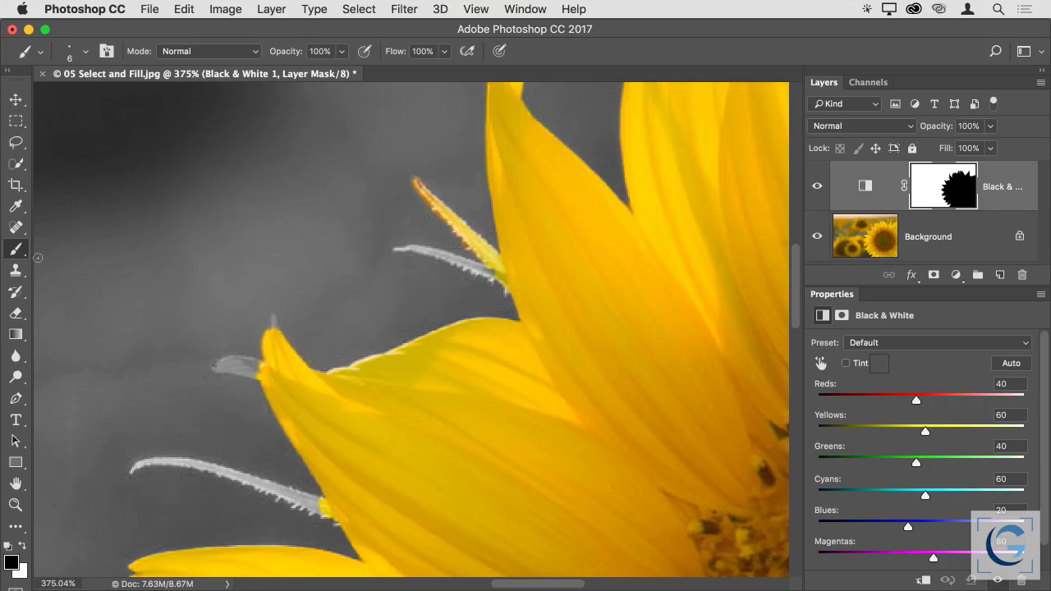
Select the long thin grey sepal above the lowest visible petal with the Quick Selection tool using a 7 px brush.
click(16, 164)
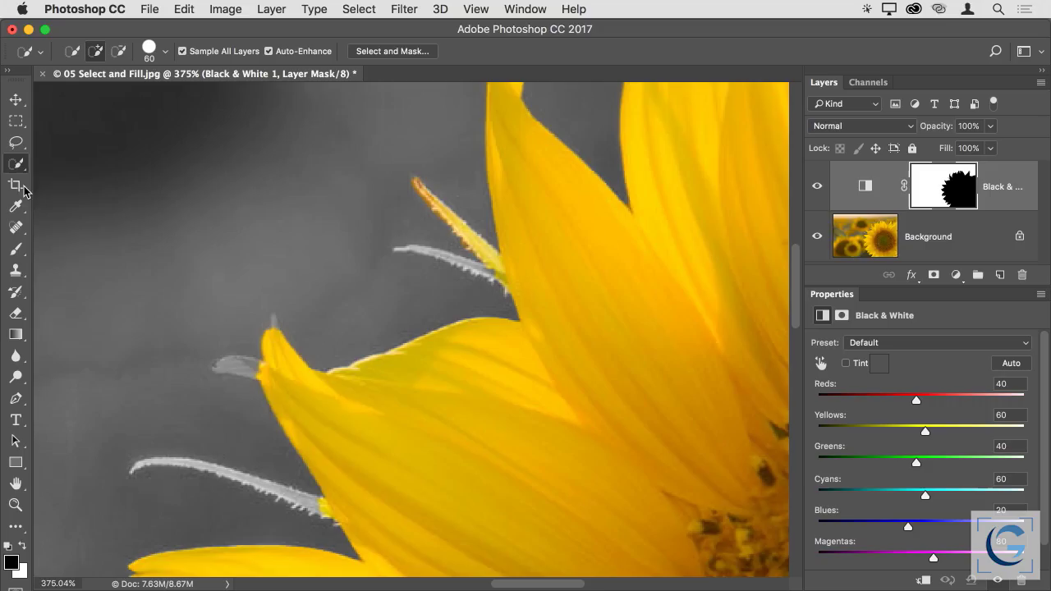
key(bracketleft)
key(bracketleft)
key(bracketleft)
key(bracketleft)
key(bracketleft)
key(bracketleft)
key(bracketleft)
key(bracketleft)
key(bracketleft)
key(bracketleft)
key(bracketleft)
key(bracketleft)
key(bracketleft)
mouse_move(315, 506)
mouse_down()
mouse_move(199, 466)
mouse_move(136, 466)
mouse_up()
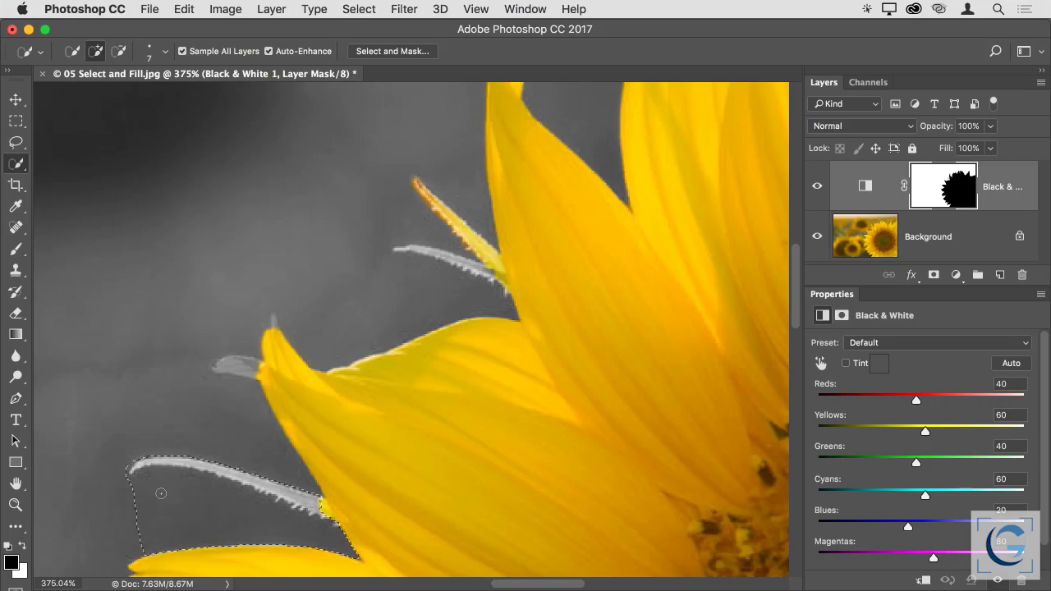
Subtract the background area below the long thin sepal from the selection.
key(alt)
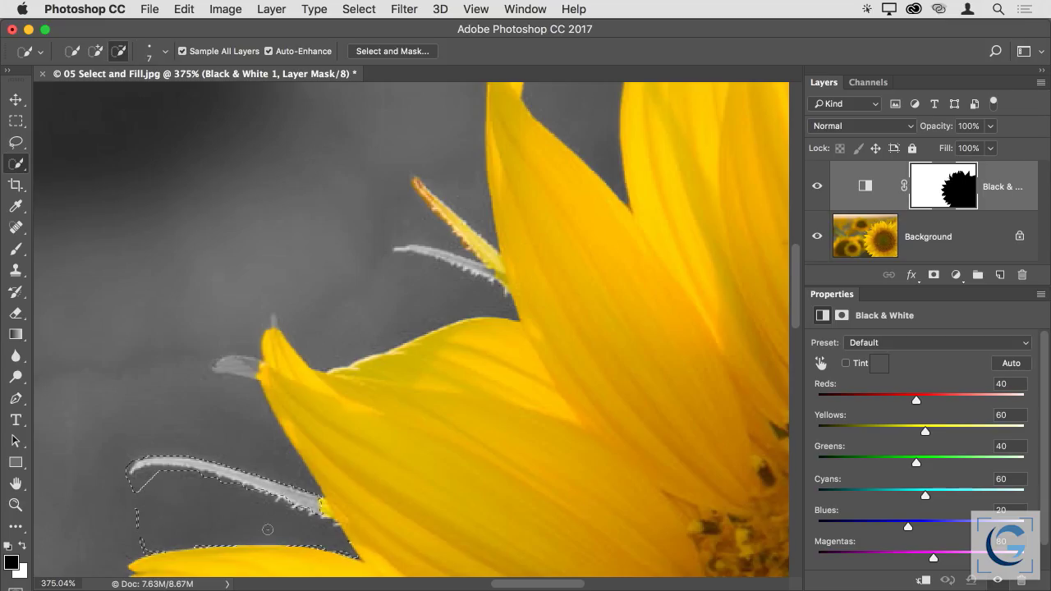
mouse_move(258, 549)
mouse_down()
mouse_move(137, 544)
mouse_move(134, 519)
mouse_up()
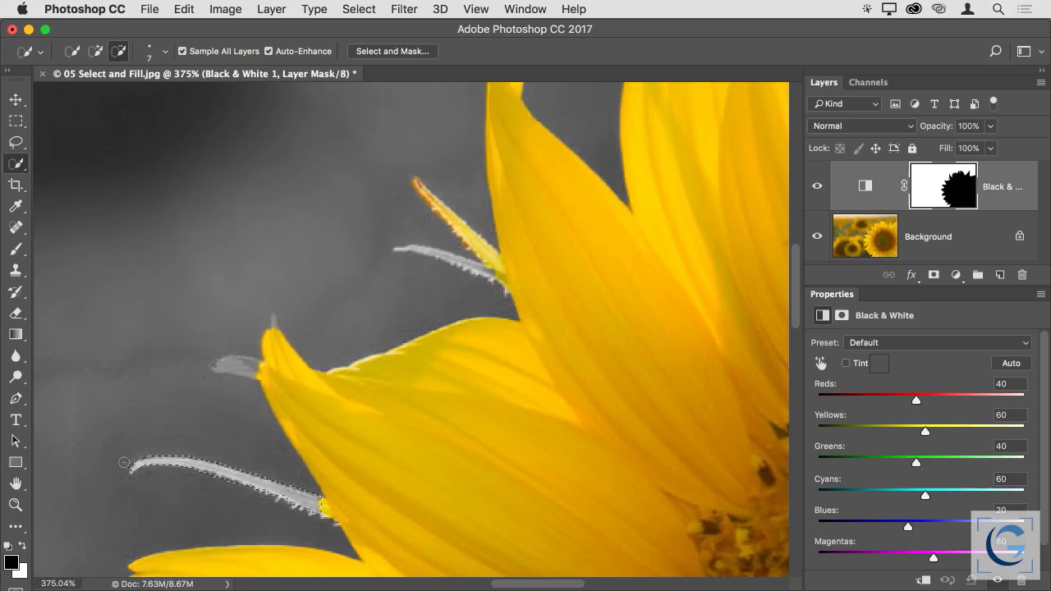
key(alt)
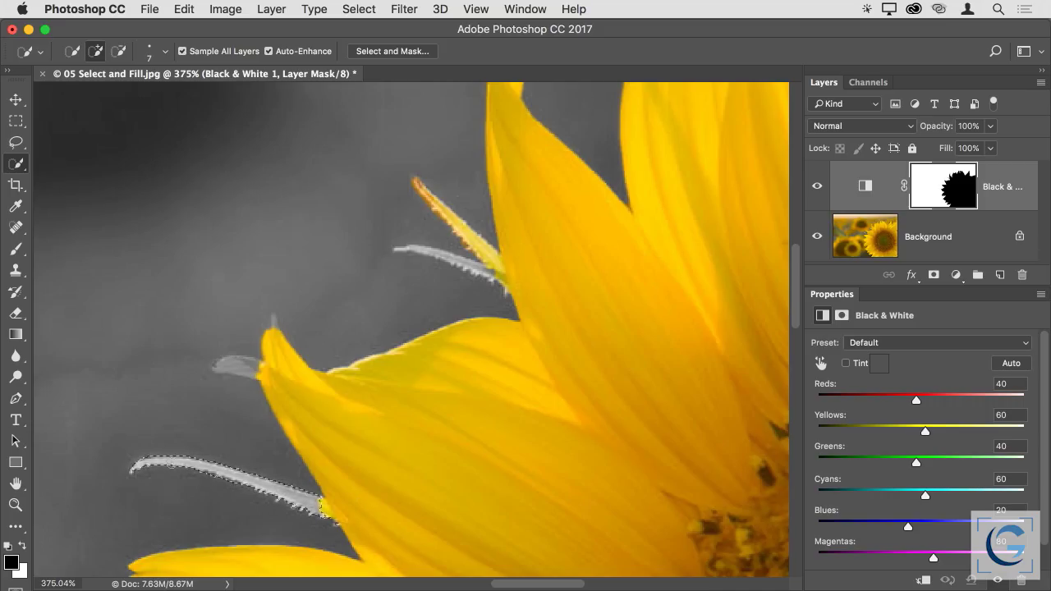
Fill the selected sepal with black at 100% opacity while viewing the mask alone, then return to the image and deselect.
alt+click(958, 203)
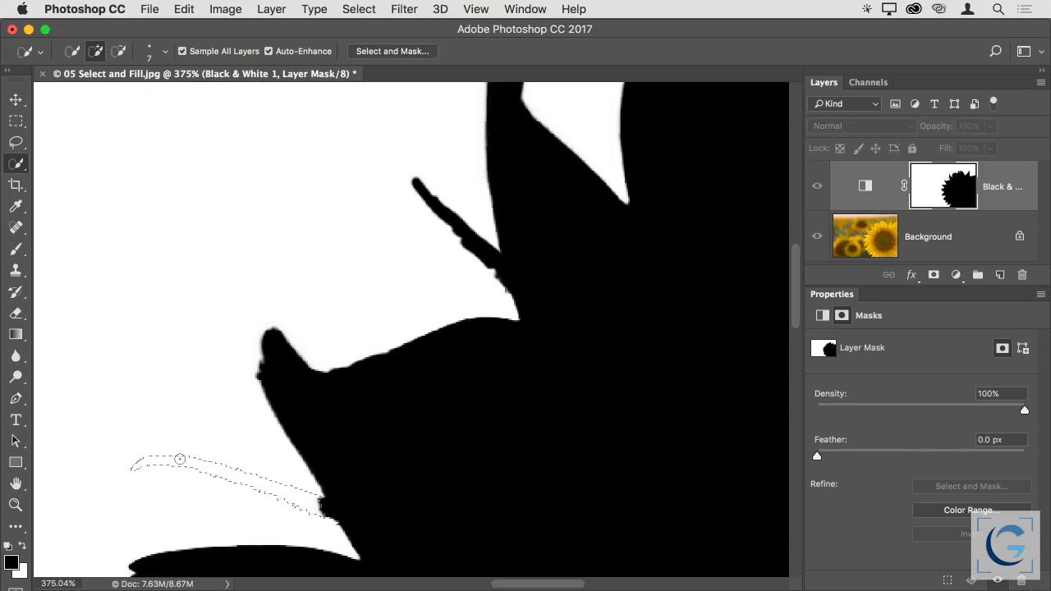
click(182, 10)
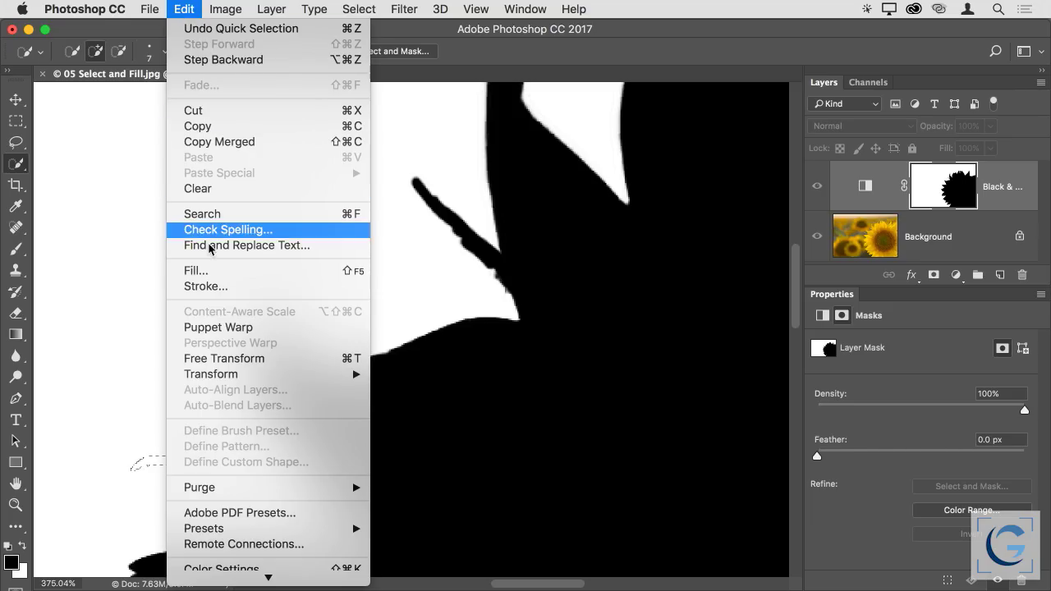
click(216, 276)
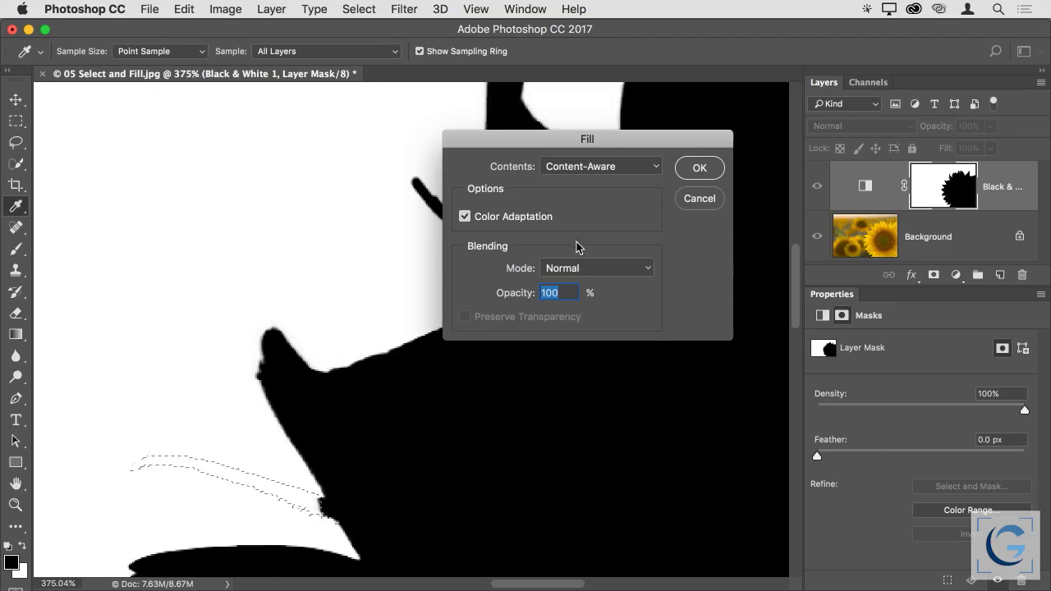
click(617, 168)
click(603, 217)
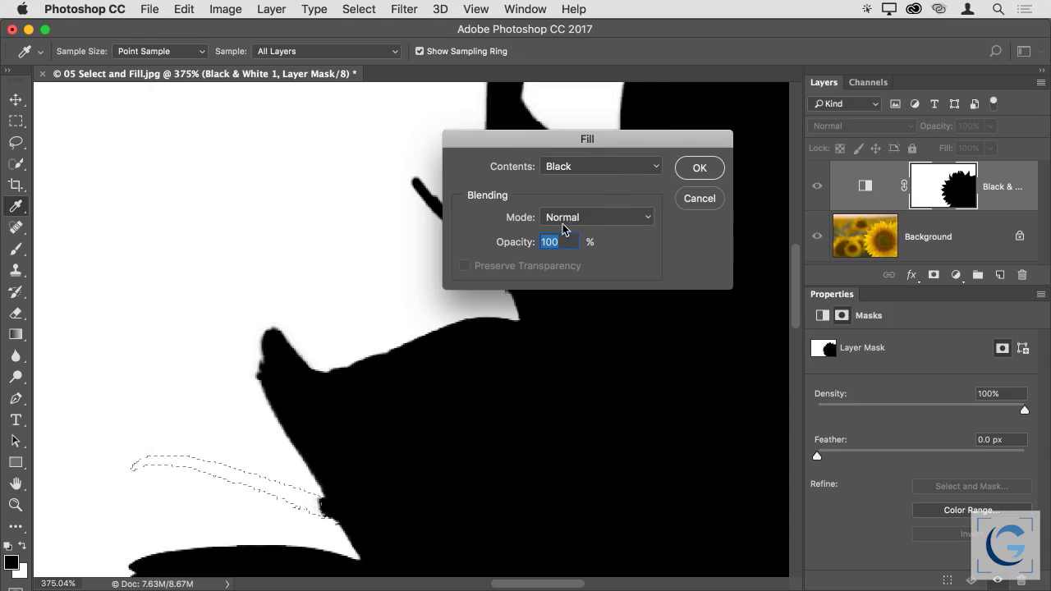
click(700, 167)
key(w)
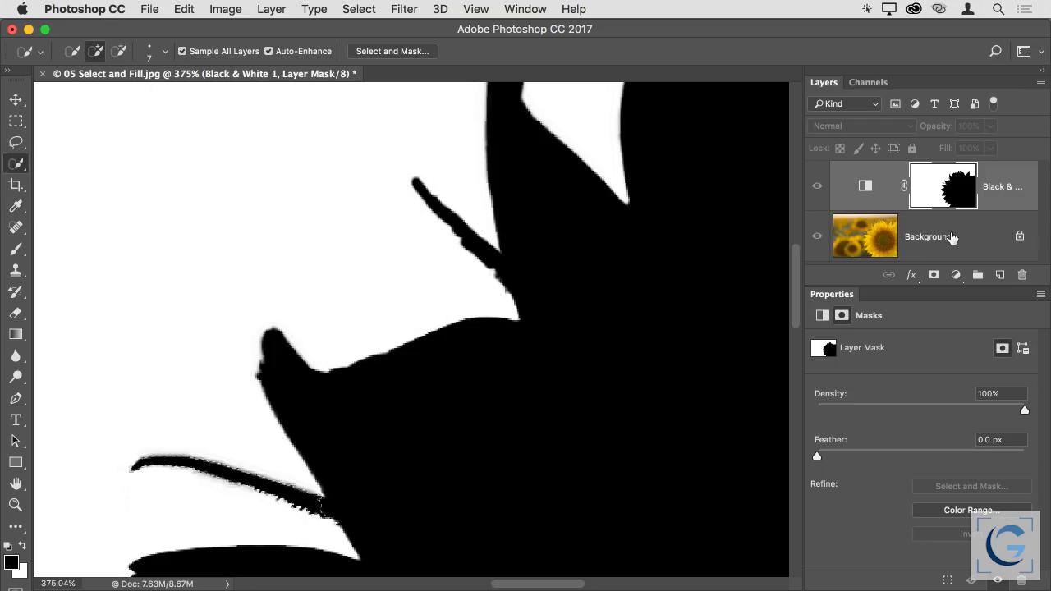
alt+click(963, 189)
key(super+d)
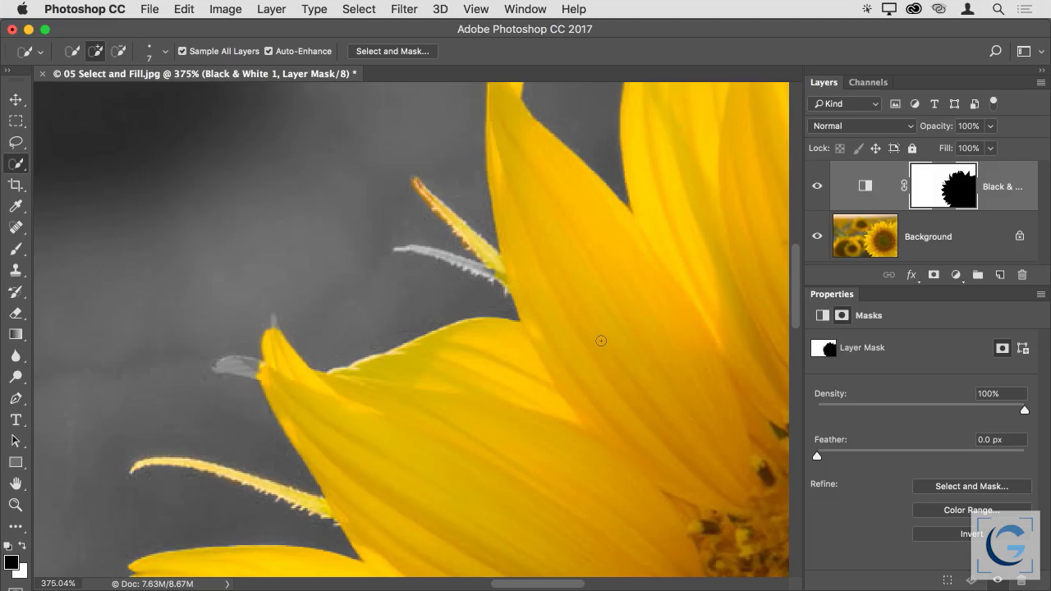
Select the short grey sepal beside the middle petal tip with the Magic Wand, using tolerance 16 and Contiguous enabled.
click(16, 163)
click(53, 177)
click(242, 370)
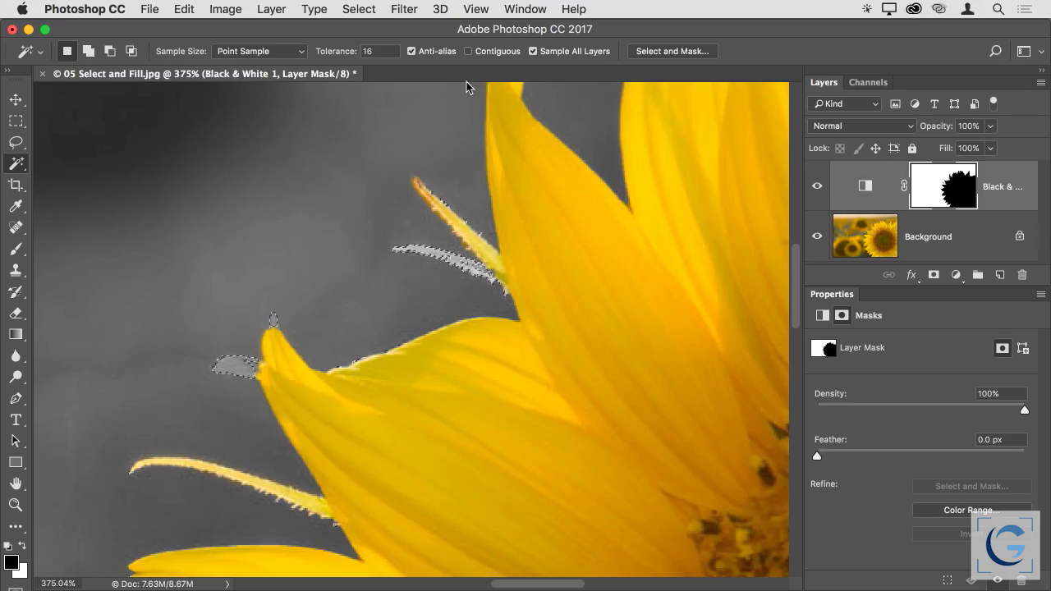
click(469, 52)
click(244, 367)
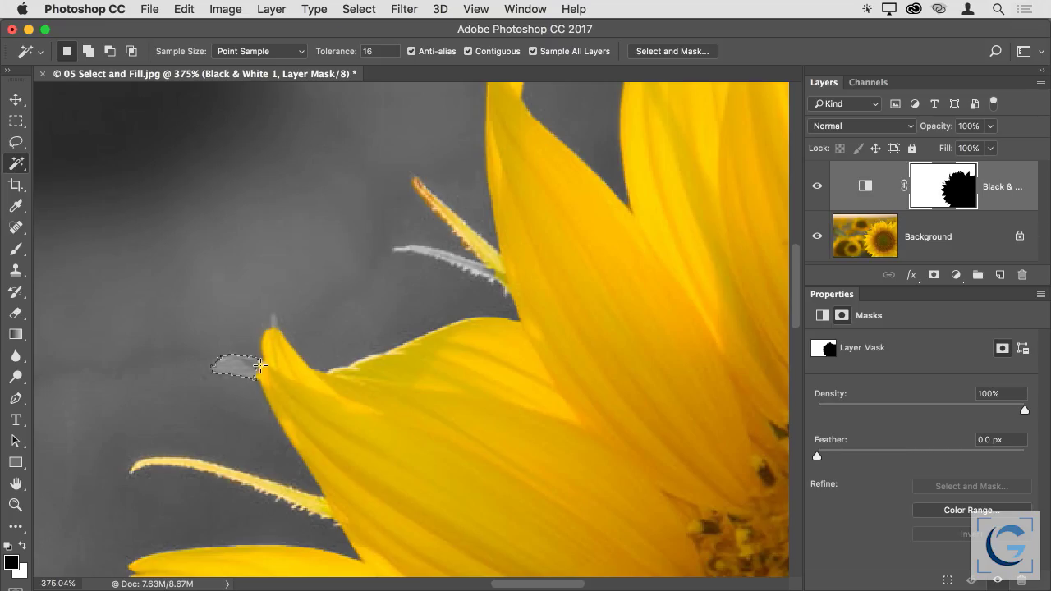
Fill the selected short sepal on the mask with the black foreground color and deselect.
key(shift)
key(alt)
key(alt)
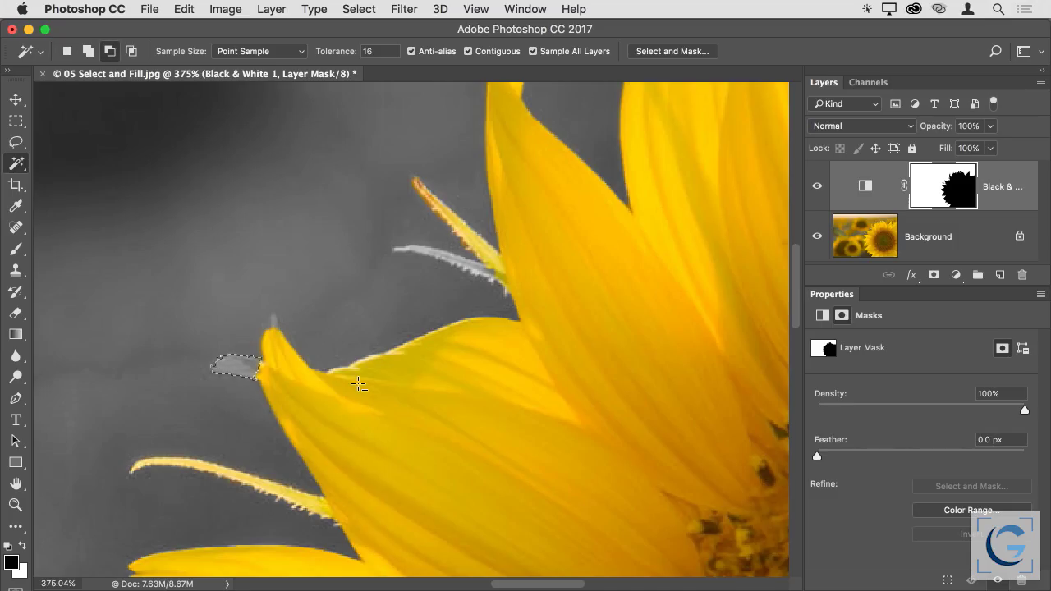
key(alt+BackSpace)
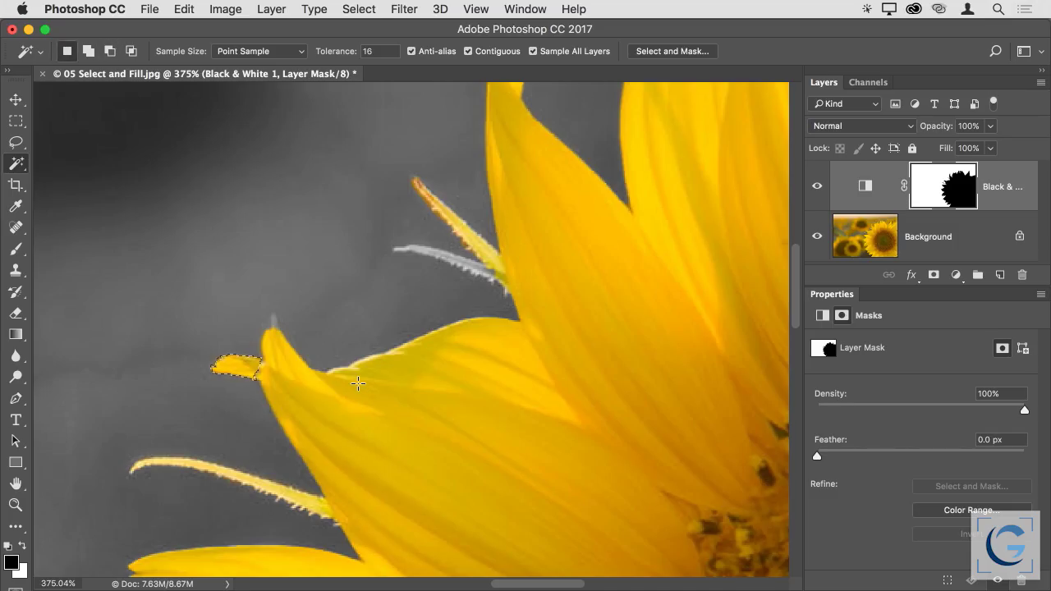
key(super+d)
Inspect the Black & White mask alone up close and at full image size, then return to the image.
alt+click(941, 187)
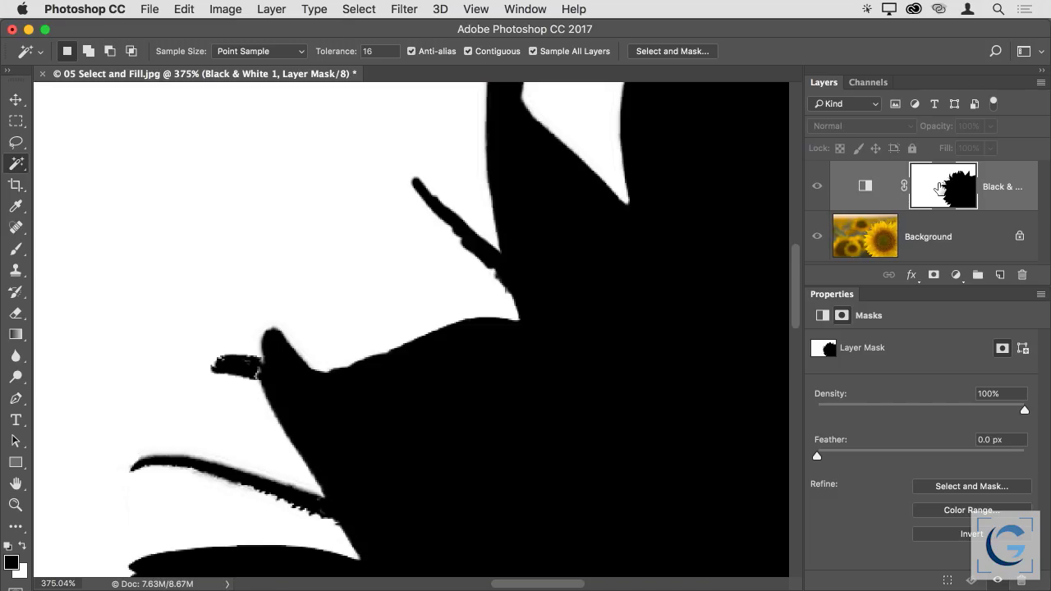
key(super+0)
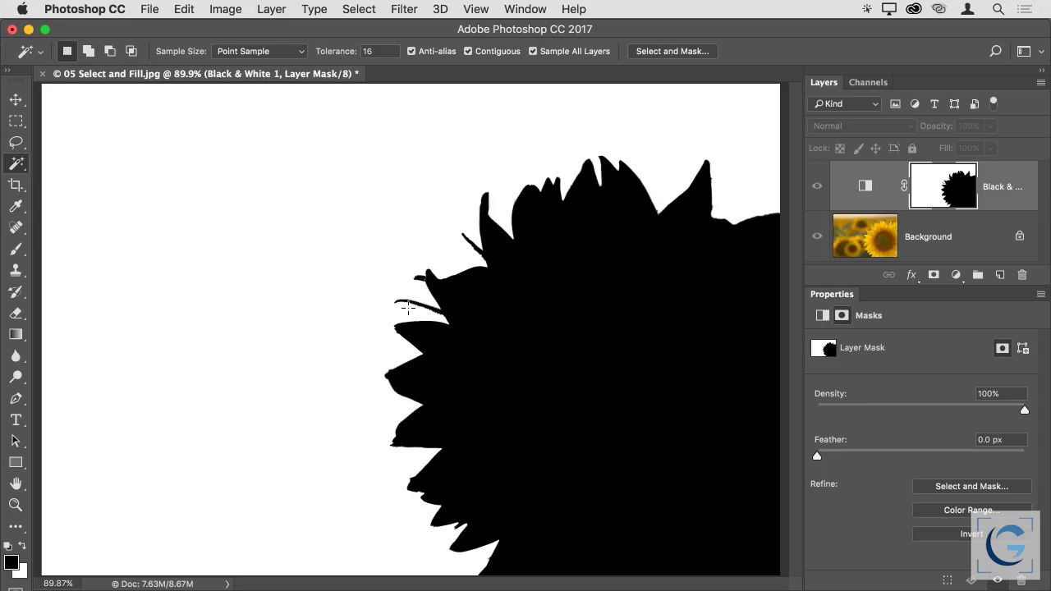
alt+click(946, 189)
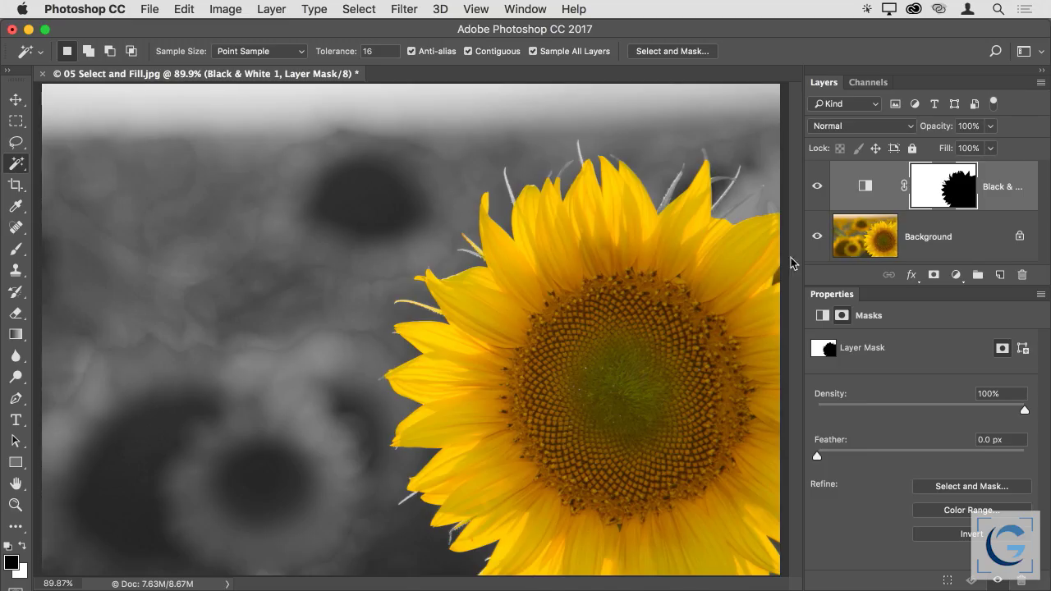
scroll(756, 226, up, 6)
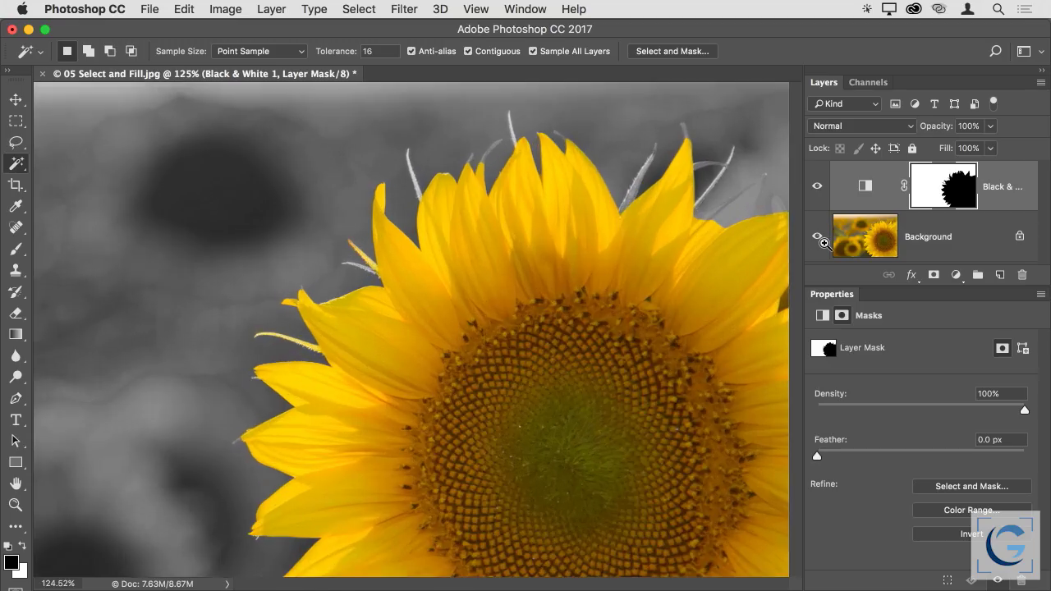
Paint black on the Black & White mask over the lower part of the missed grey petal near the image edge, using a 40 px brush.
scroll(598, 310, up, 3)
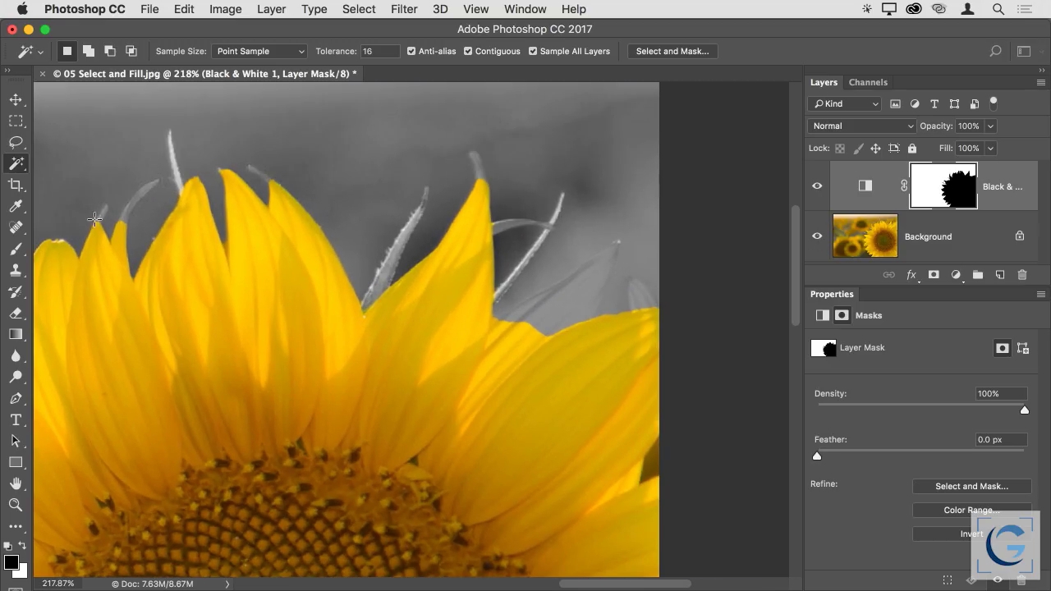
key(b)
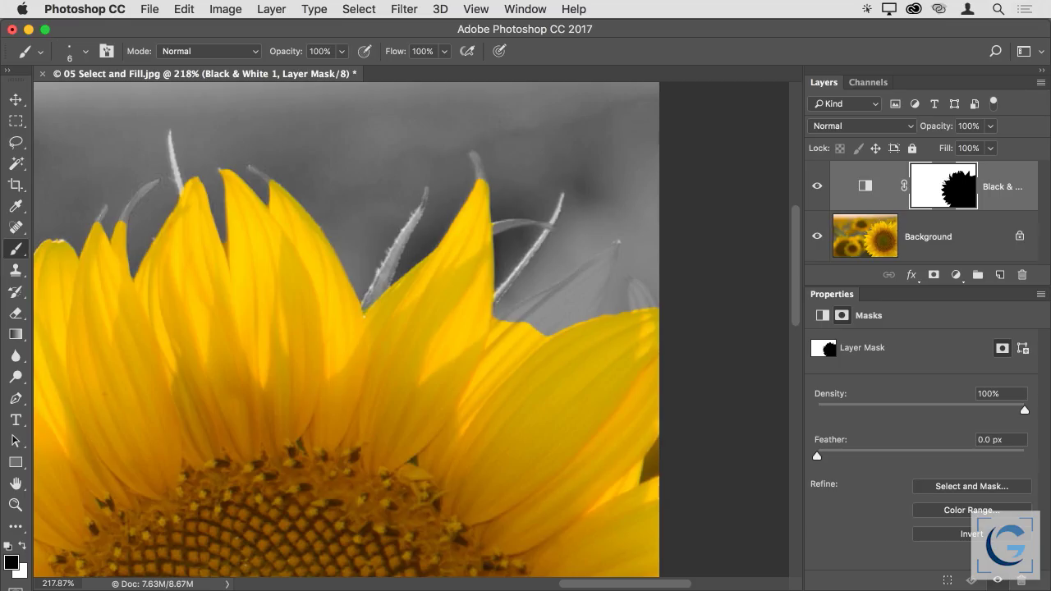
key(x)
key(bracketright)
key(bracketright)
key(bracketright)
key(bracketright)
key(bracketright)
key(bracketright)
key(bracketright)
mouse_move(525, 330)
mouse_down()
mouse_move(571, 310)
mouse_move(509, 345)
mouse_move(533, 317)
mouse_move(578, 304)
mouse_up()
key(x)
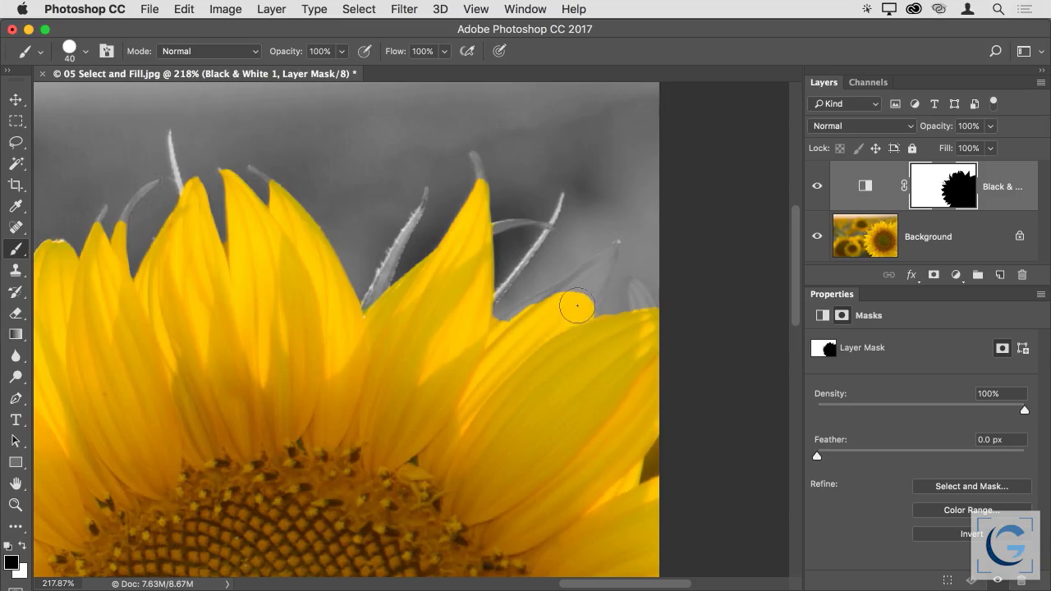
Paint the petal's narrow tip black on the mask with a 9 px brush, and check the result with the mask shown alone.
key(bracketleft)
key(bracketleft)
key(bracketleft)
key(bracketleft)
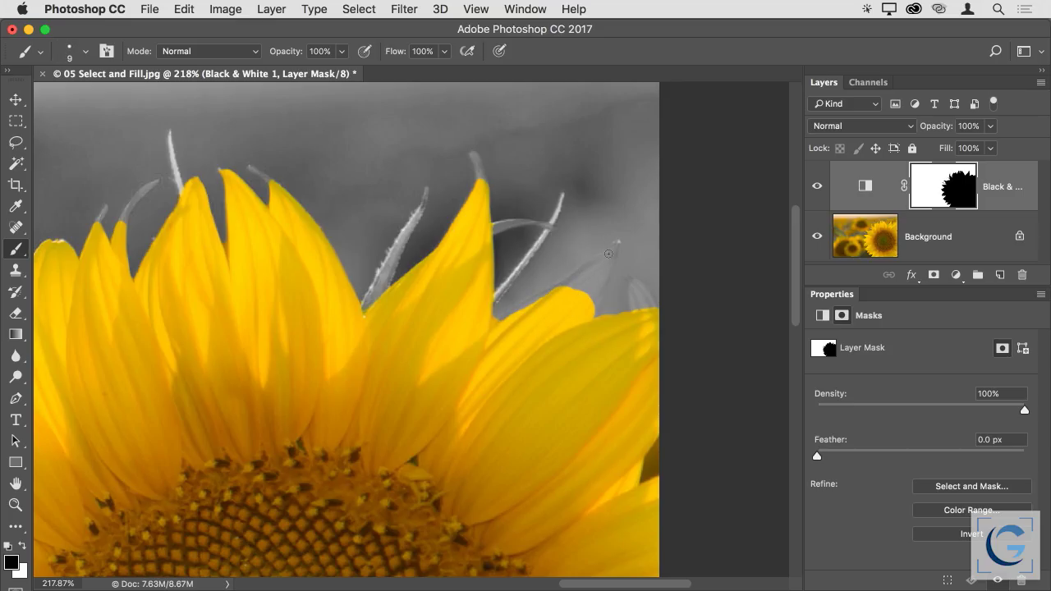
mouse_move(615, 246)
mouse_down()
mouse_move(557, 295)
mouse_move(580, 281)
mouse_move(576, 292)
mouse_move(603, 264)
mouse_move(593, 319)
mouse_move(609, 259)
mouse_move(581, 299)
mouse_up()
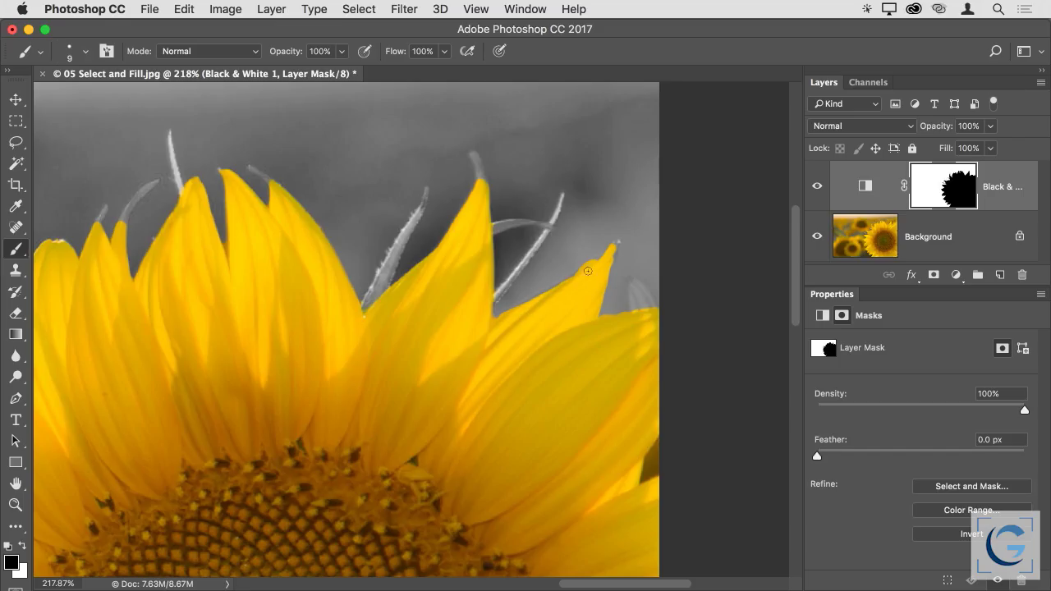
alt+click(931, 194)
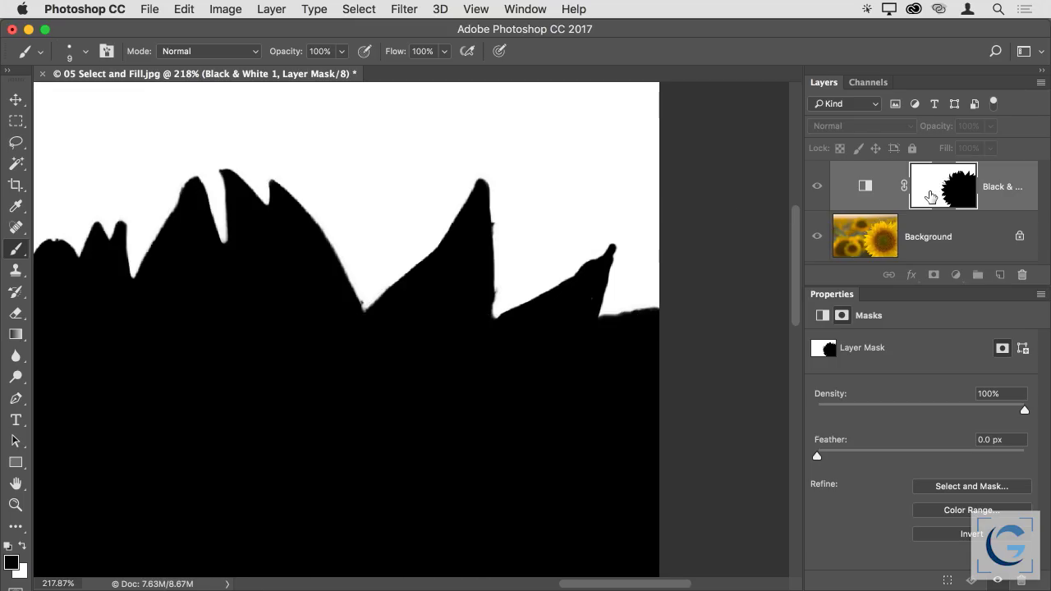
alt+click(932, 196)
alt+click(932, 195)
alt+click(932, 195)
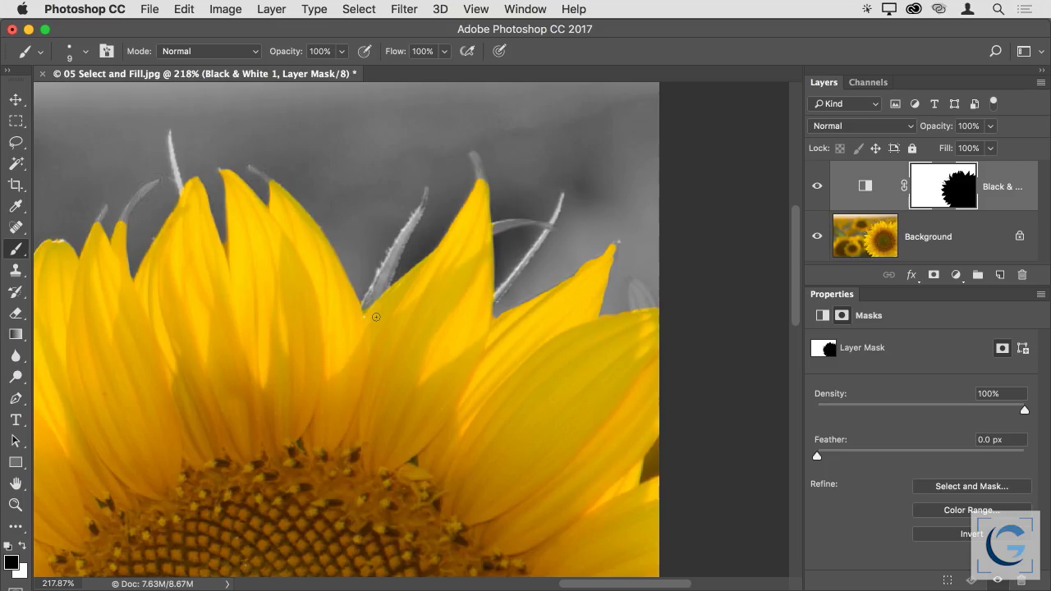
Close 05 Select and Fill.jpg without saving and open 06 Simple Feathering.jpg, fitted to the window.
key(super+s)
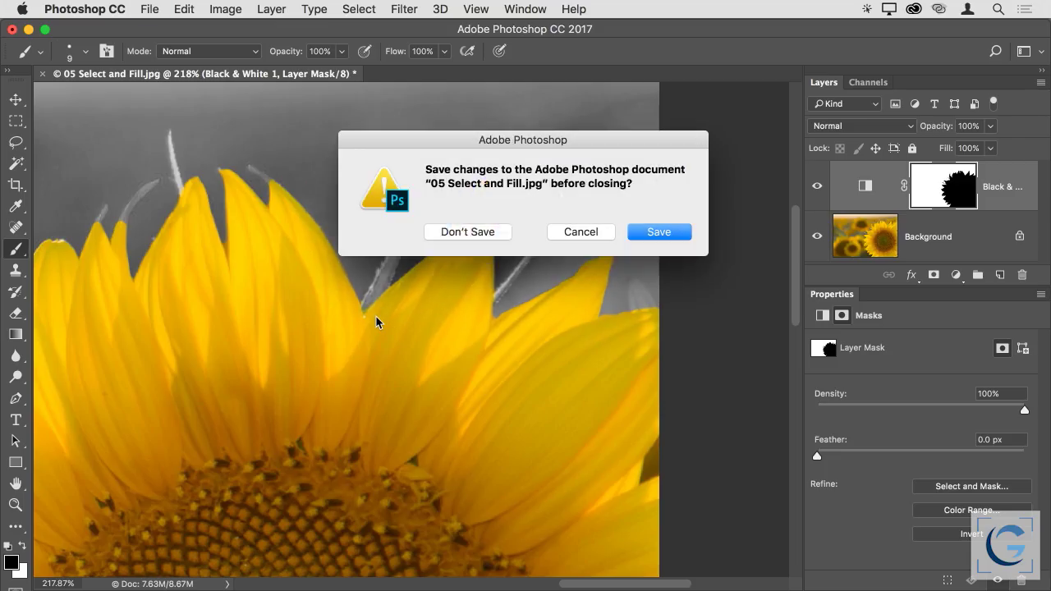
key(super+d)
key(super+o)
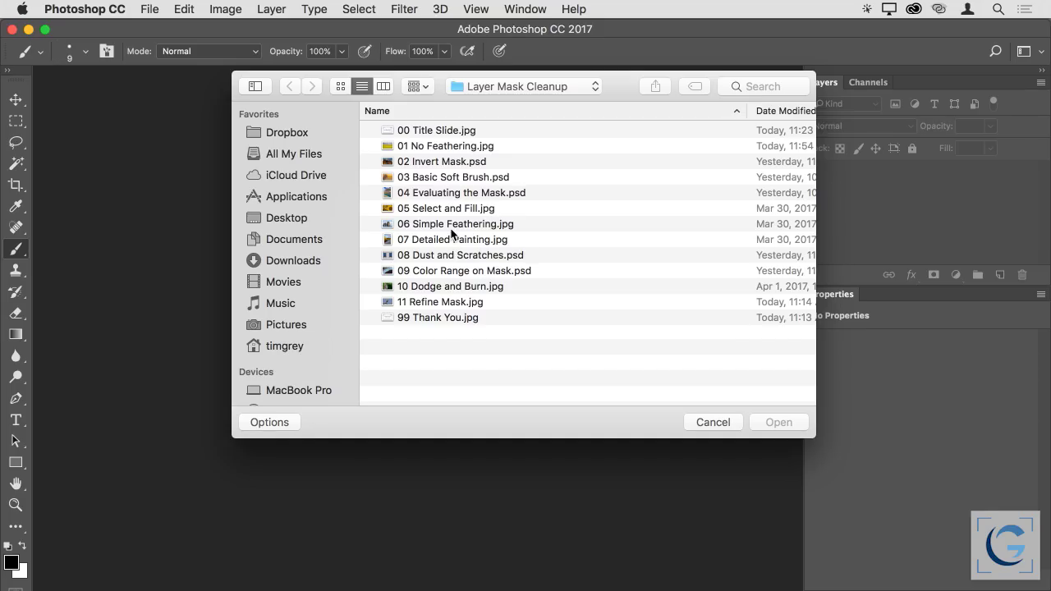
double_click(444, 224)
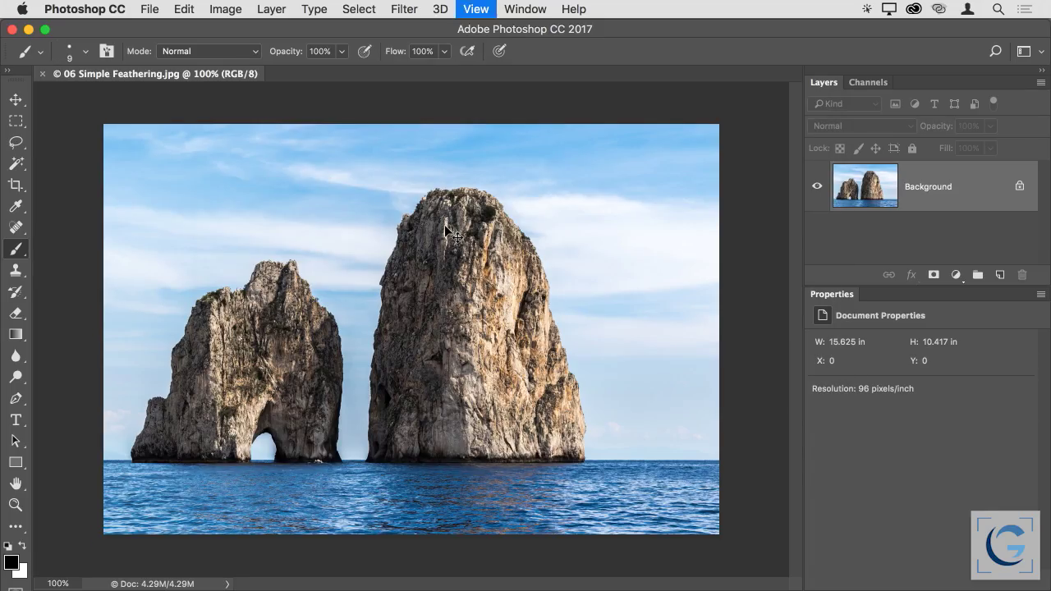
key(super+plus)
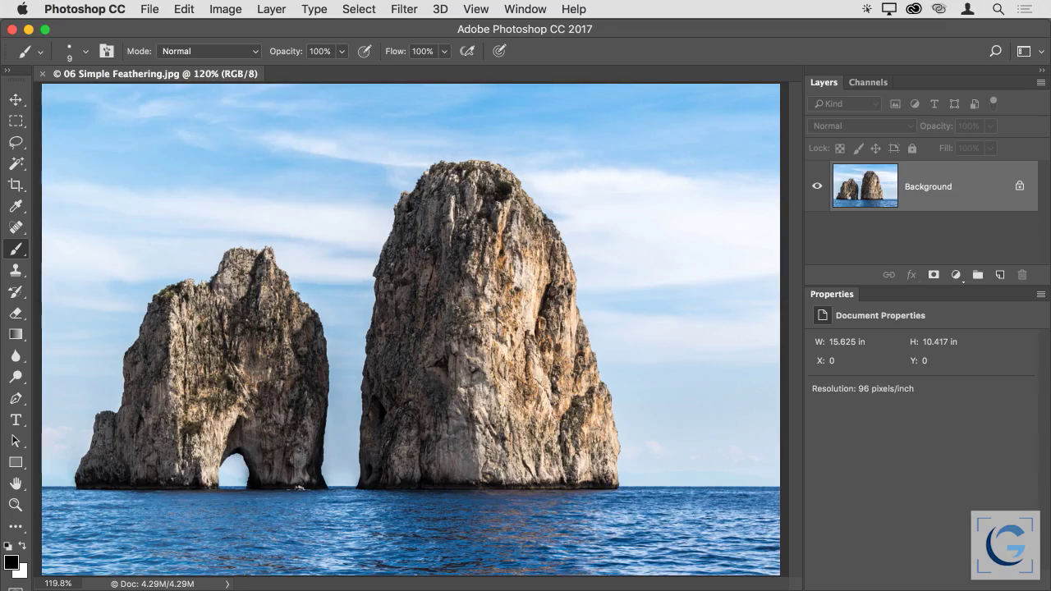
Select the sky around both rocks with the Quick Selection tool, using a 90 px brush.
click(16, 162)
click(83, 160)
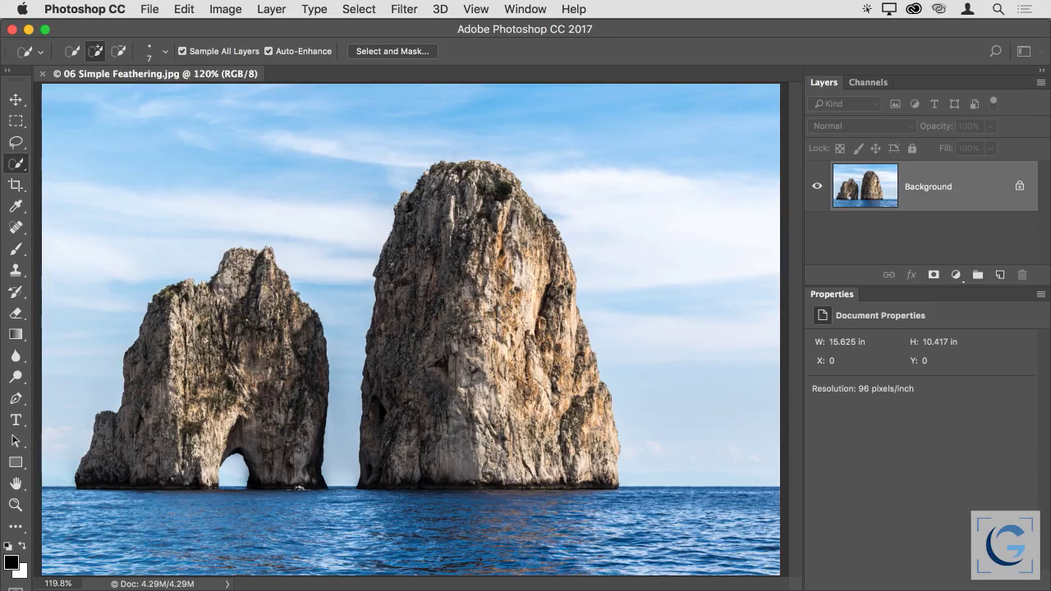
key(bracketright)
key(bracketright)
key(bracketright)
key(bracketright)
key(bracketright)
key(bracketright)
key(bracketright)
key(bracketright)
key(bracketright)
key(bracketright)
key(bracketright)
key(bracketright)
key(bracketright)
key(bracketright)
key(bracketright)
click(90, 238)
mouse_move(180, 173)
mouse_down()
mouse_move(244, 140)
mouse_move(339, 112)
mouse_move(568, 105)
mouse_move(676, 204)
mouse_move(710, 382)
mouse_up()
Add the patch of sky inside the rock arch to the selection with a smaller 25 px brush and return to the full image.
mouse_move(235, 474)
mouse_down()
mouse_move(380, 478)
mouse_move(291, 479)
mouse_up()
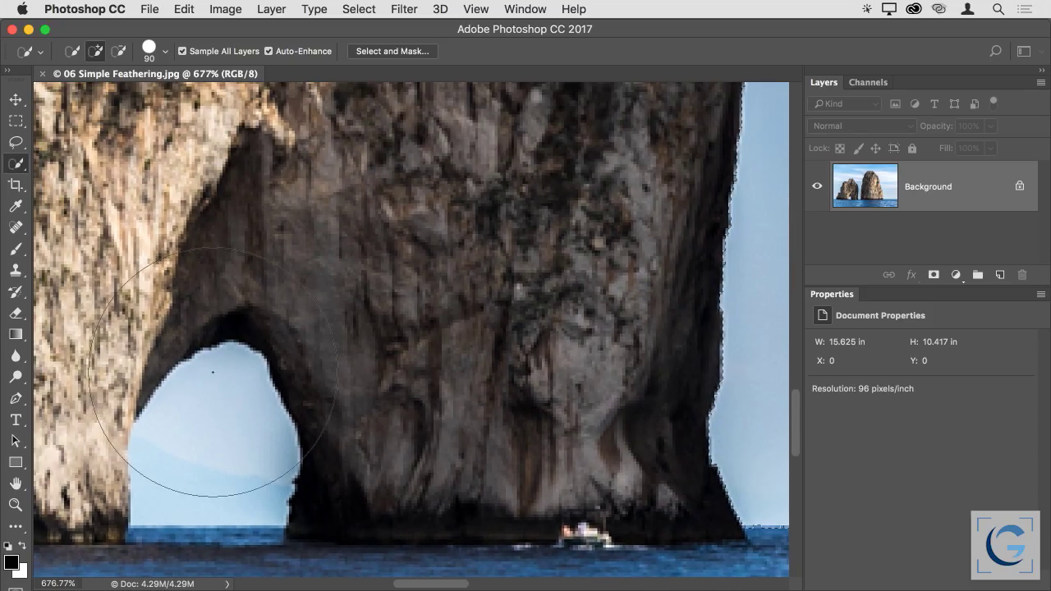
scroll(296, 430, left, 5)
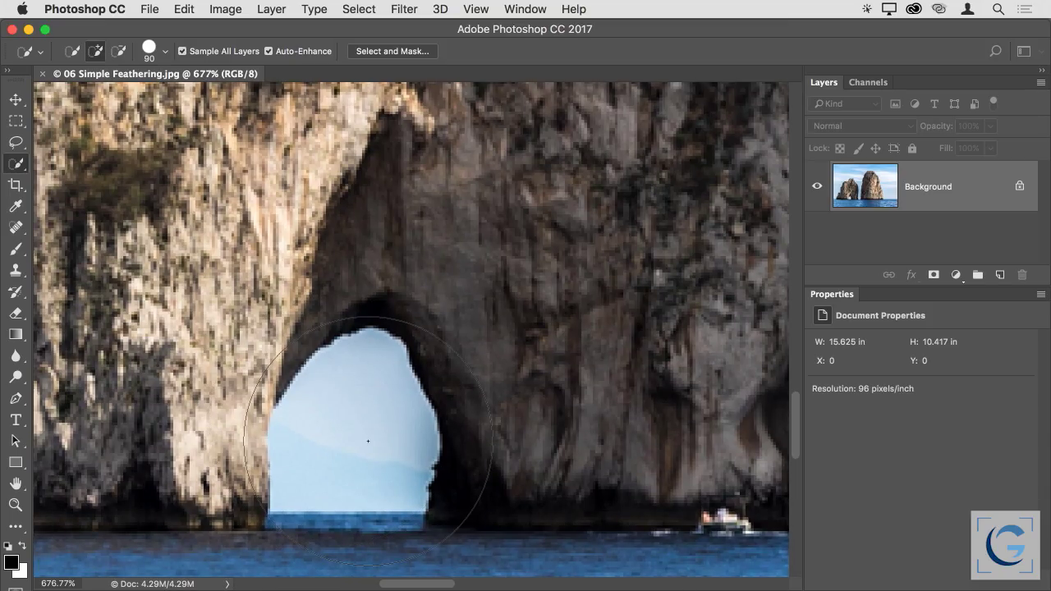
key(super+minus)
key(super+0)
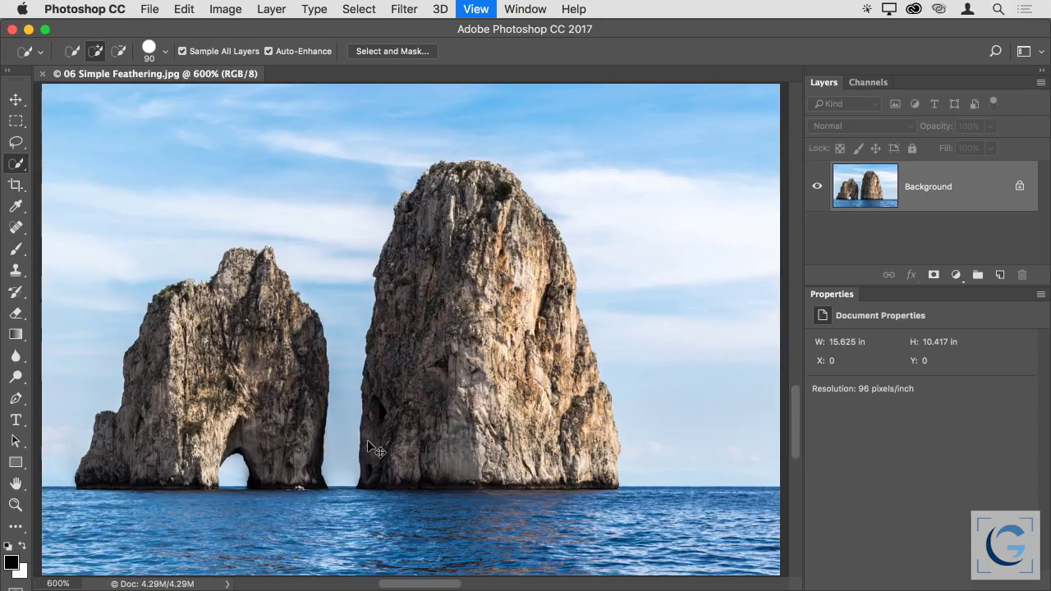
alt+click(245, 474)
scroll(245, 474, up, 5)
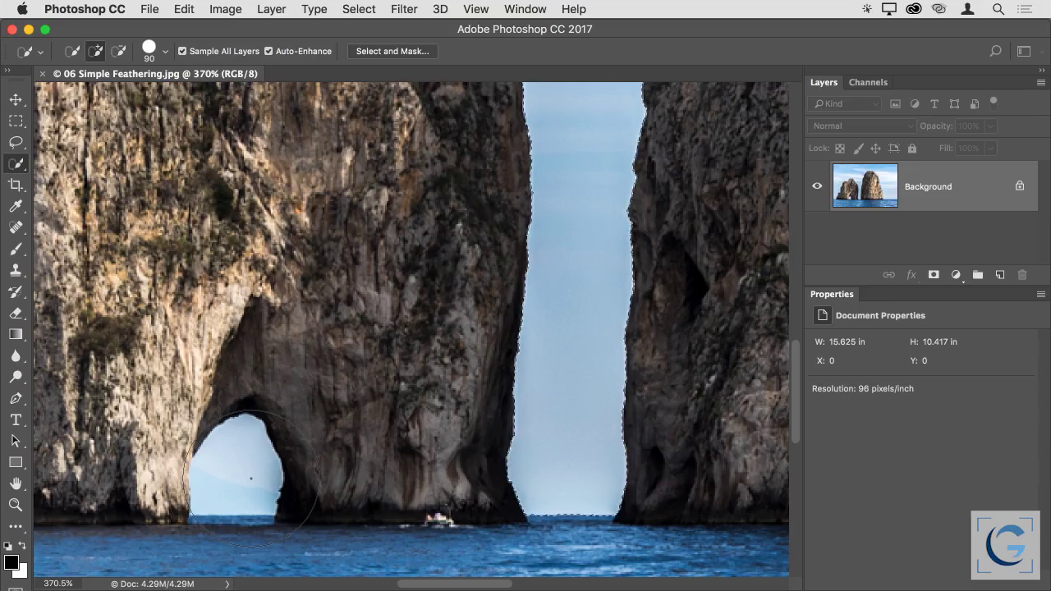
key(bracketleft)
key(bracketleft)
key(bracketleft)
key(bracketleft)
key(bracketleft)
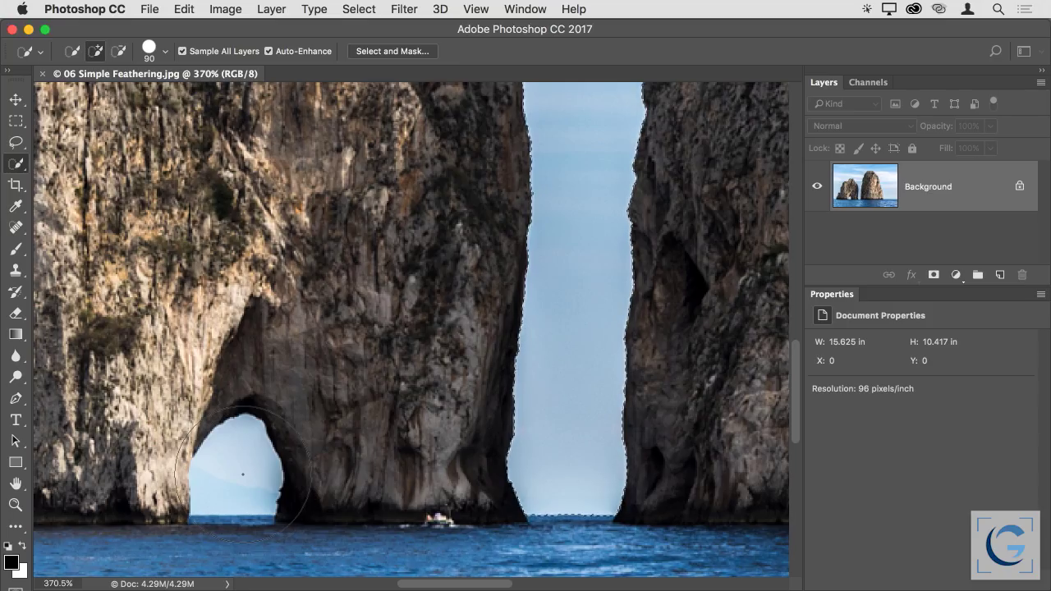
key(bracketleft)
key(bracketleft)
key(bracketleft)
key(bracketleft)
key(bracketleft)
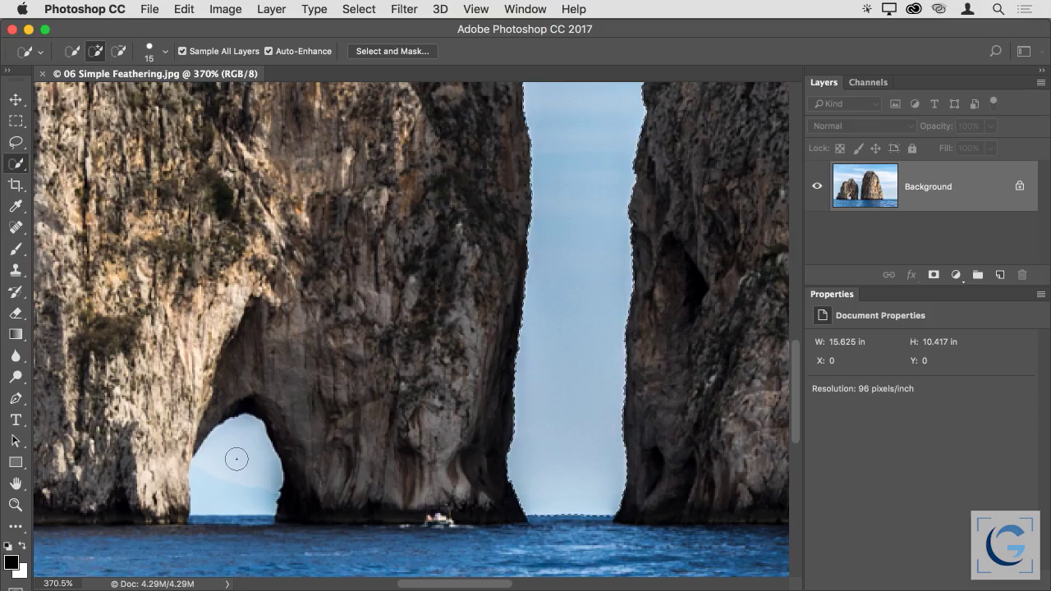
key(bracketright)
key(bracketright)
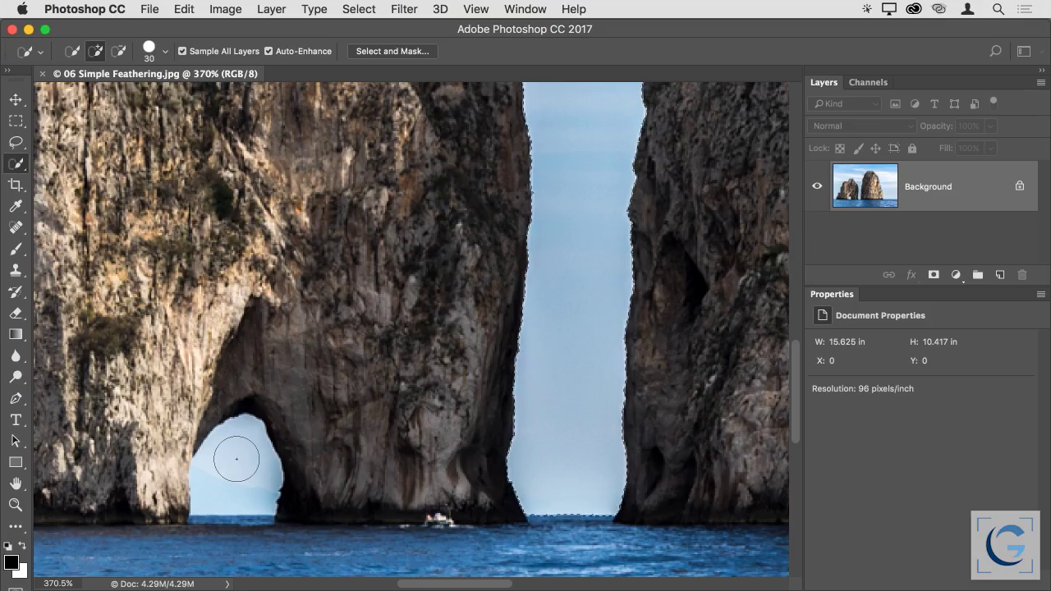
drag(235, 474, 247, 469)
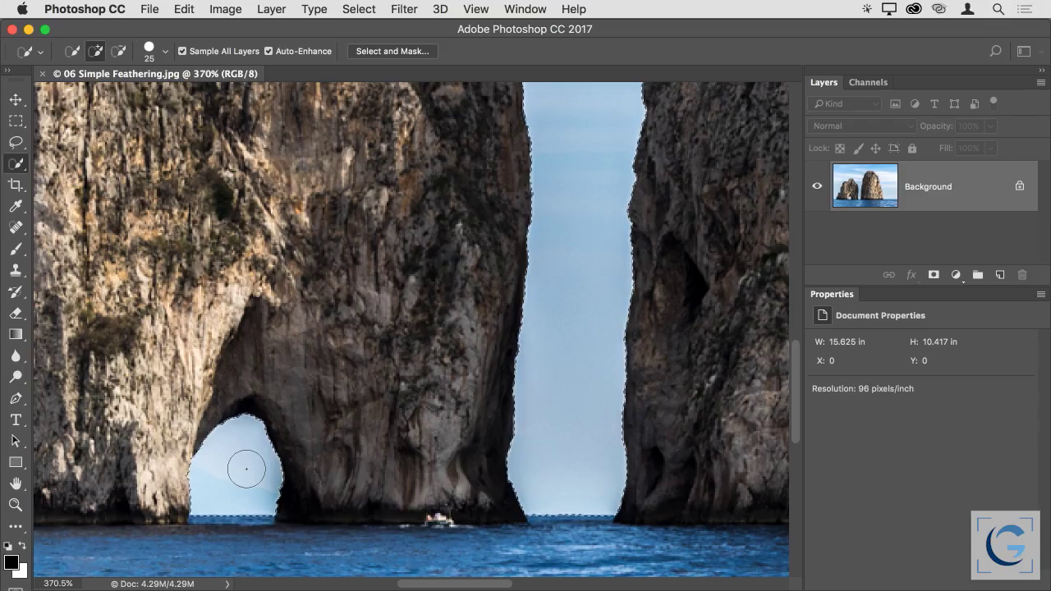
key(super+h)
key(super+0)
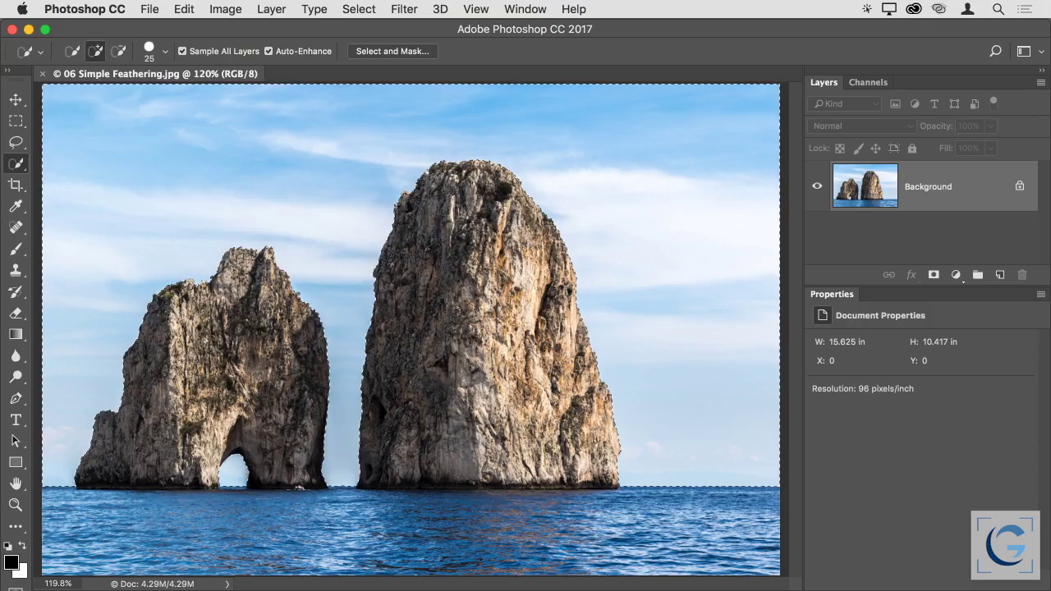
Add a Curves adjustment layer for the selected sky and pull the middle of the curve down to darken it.
click(956, 276)
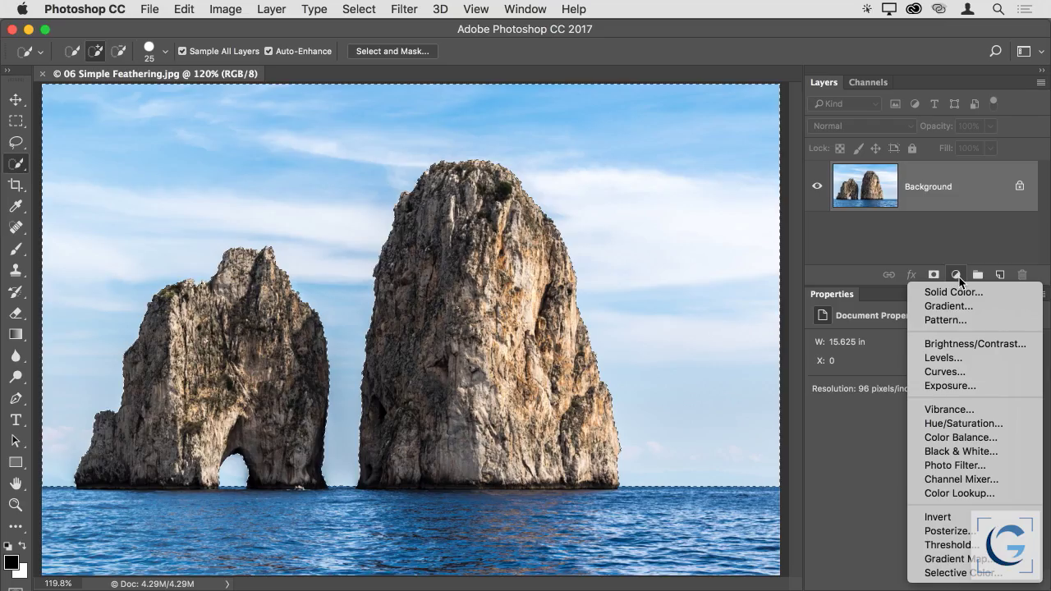
click(966, 372)
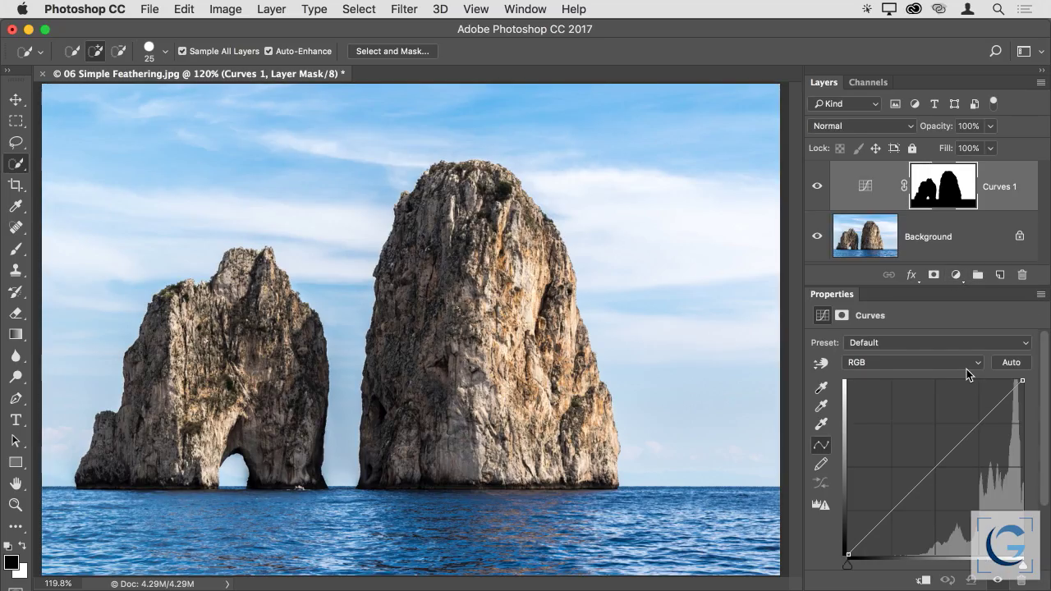
drag(937, 468, 957, 511)
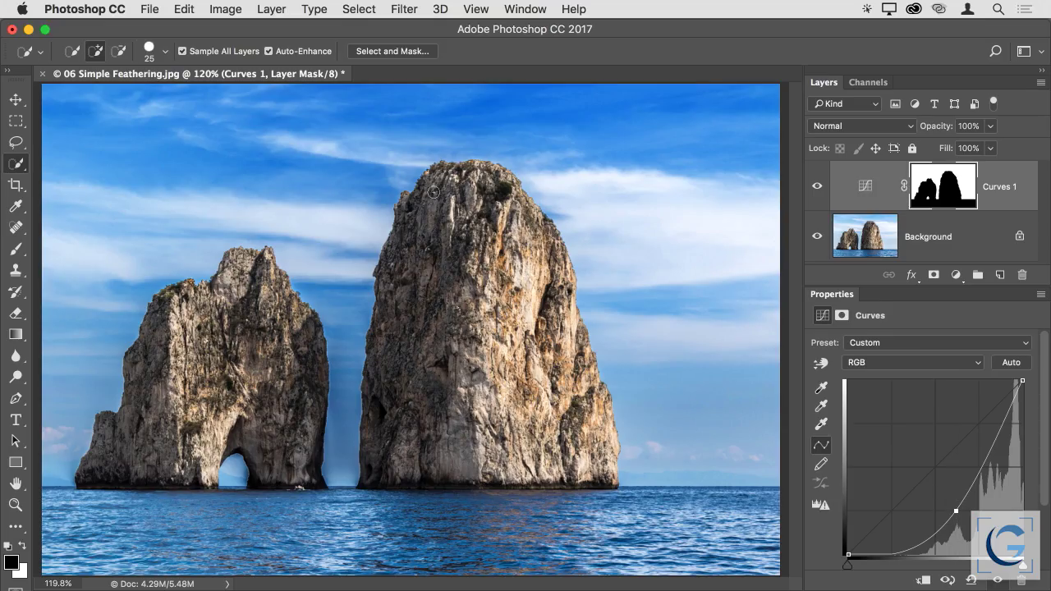
Lower the curve point further to darken the sky strongly while checking the edge at the top of the tall rock.
drag(421, 182, 529, 203)
scroll(556, 254, up, 5)
scroll(556, 254, right, 3)
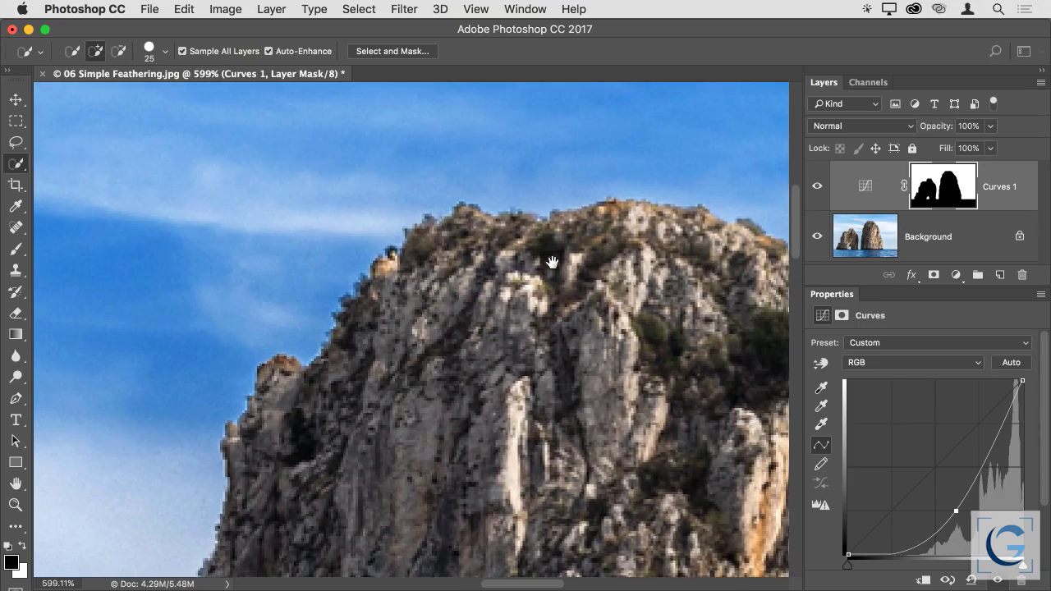
drag(956, 511, 971, 519)
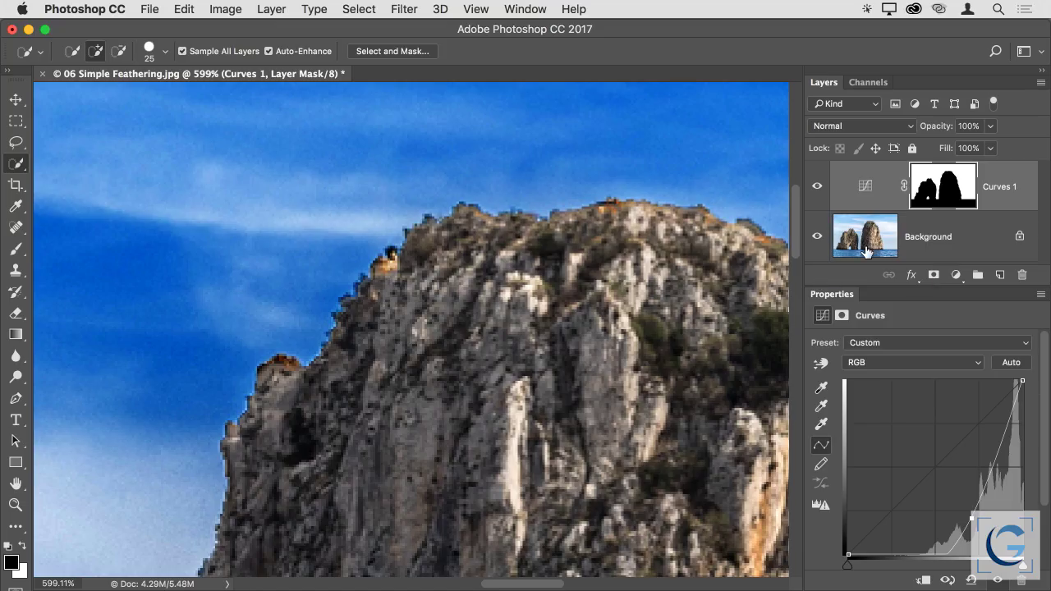
Feather the Curves mask to 8.8 px while viewing the mask alone, and return to the image.
alt+click(958, 190)
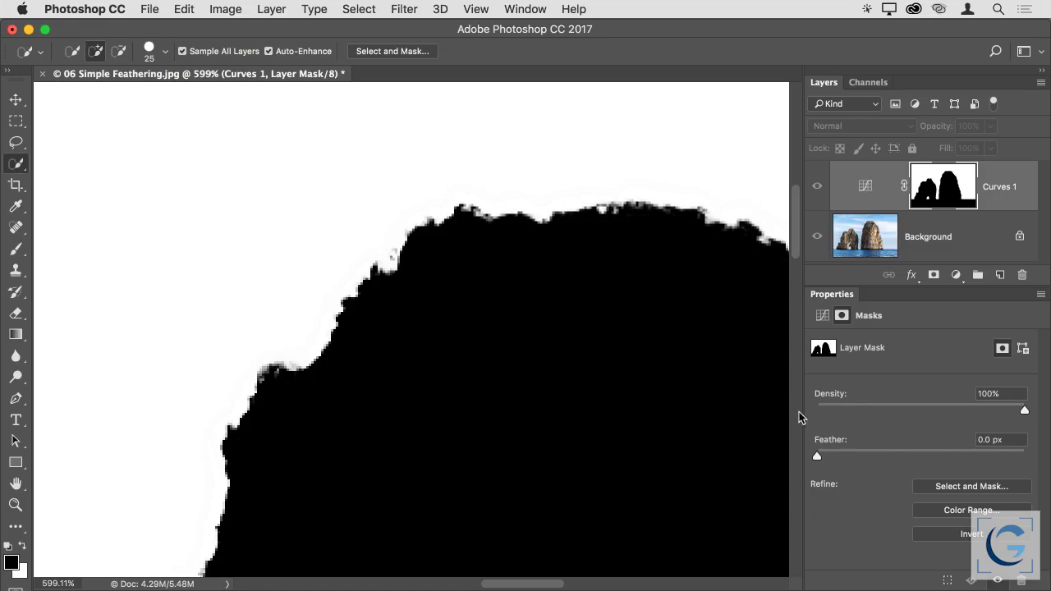
drag(816, 455, 876, 455)
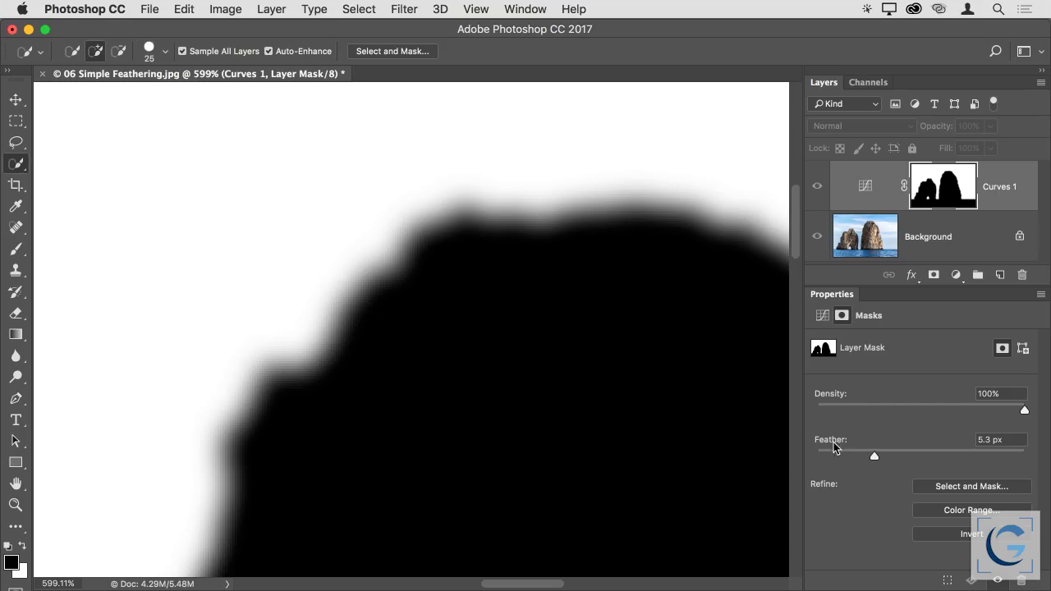
drag(875, 456, 895, 456)
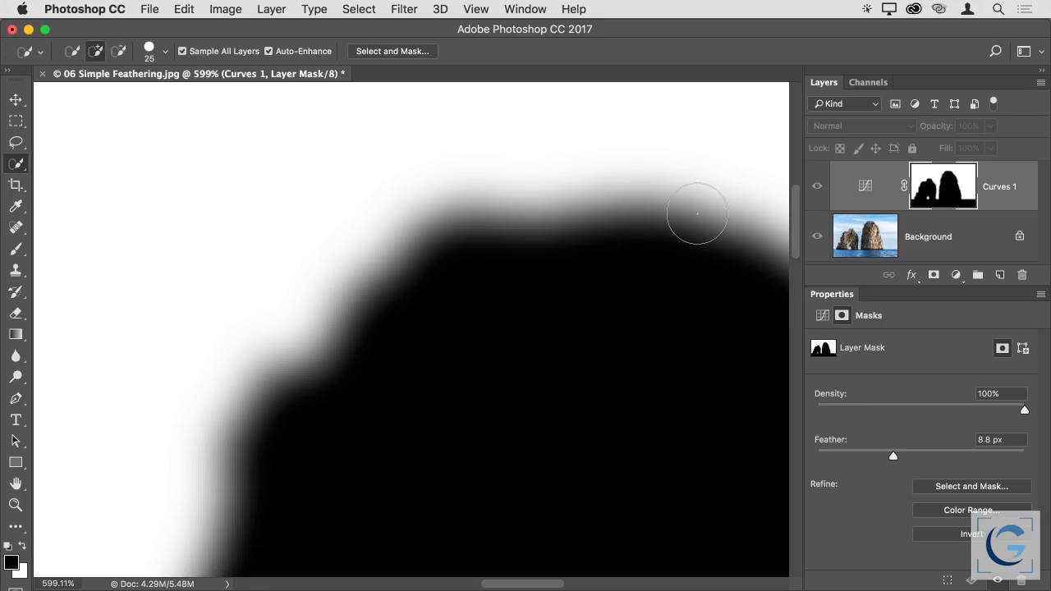
alt+click(969, 180)
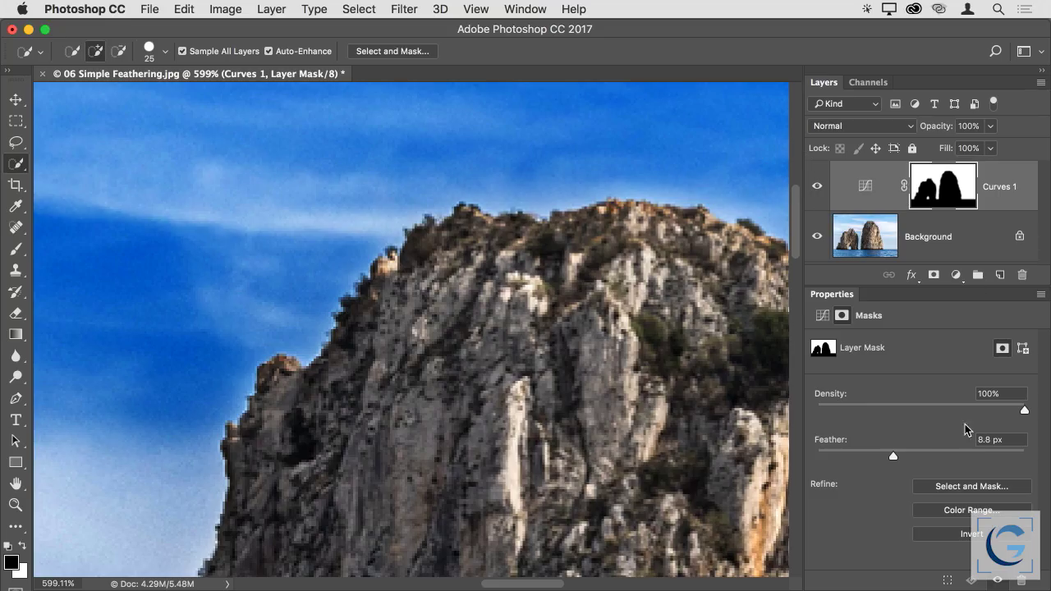
Raise the mask feather to 51.9 px and inspect the blurred mask alone at full image size before returning to the image.
drag(893, 456, 933, 454)
key(super+0)
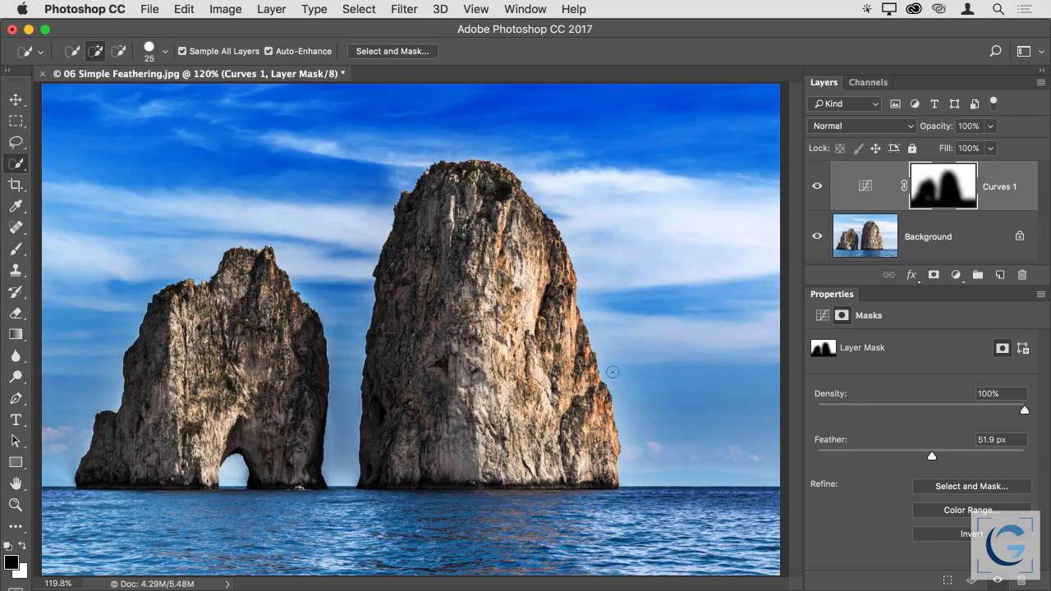
alt+click(955, 173)
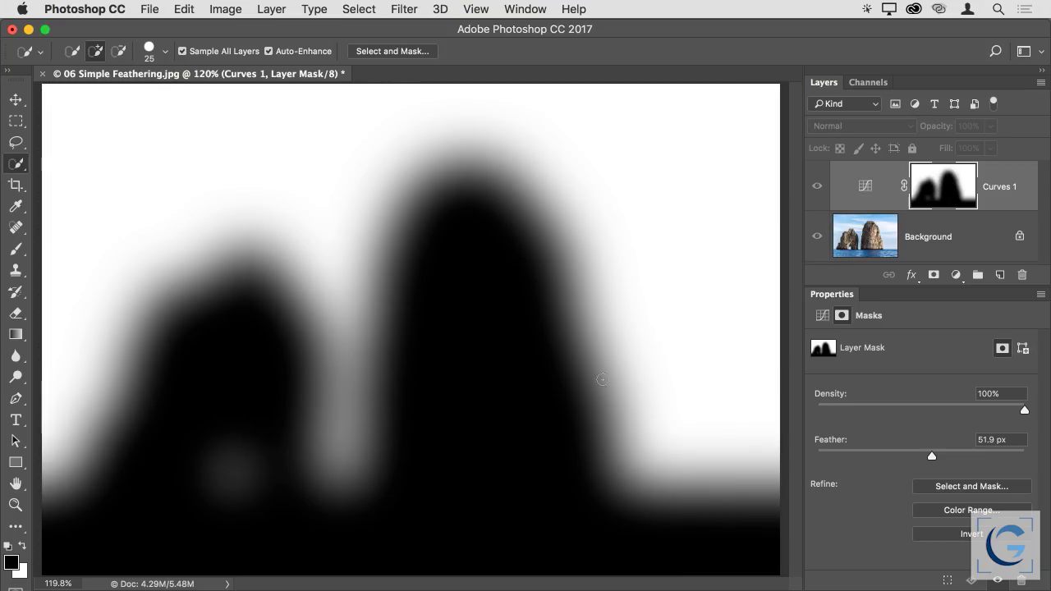
alt+click(951, 201)
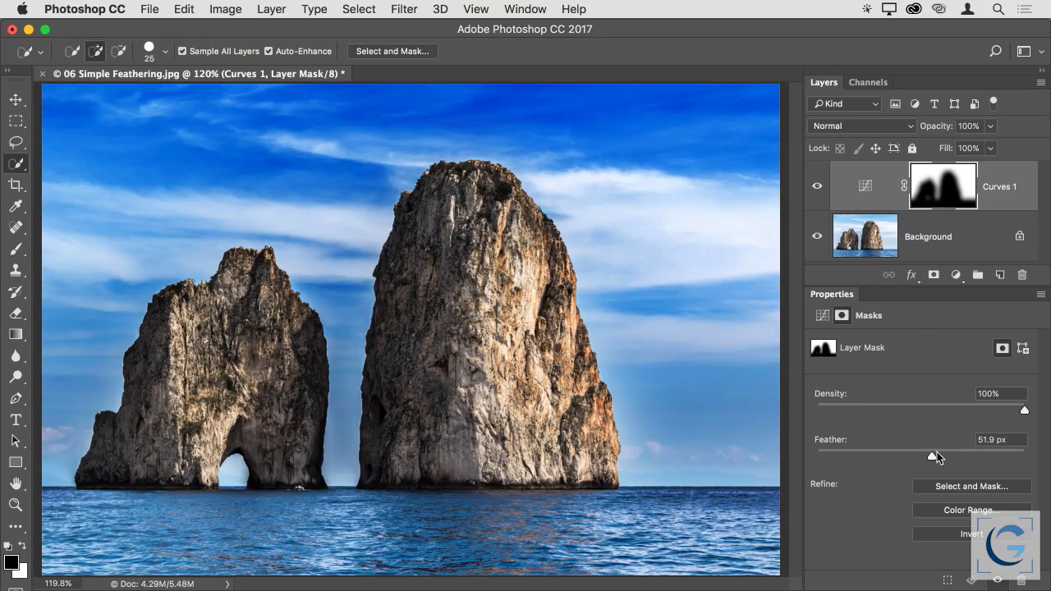
Try a 7.8 px feather on the Curves mask and raise it to 67.2 px to compare the transitions around the rocks.
drag(933, 456, 889, 455)
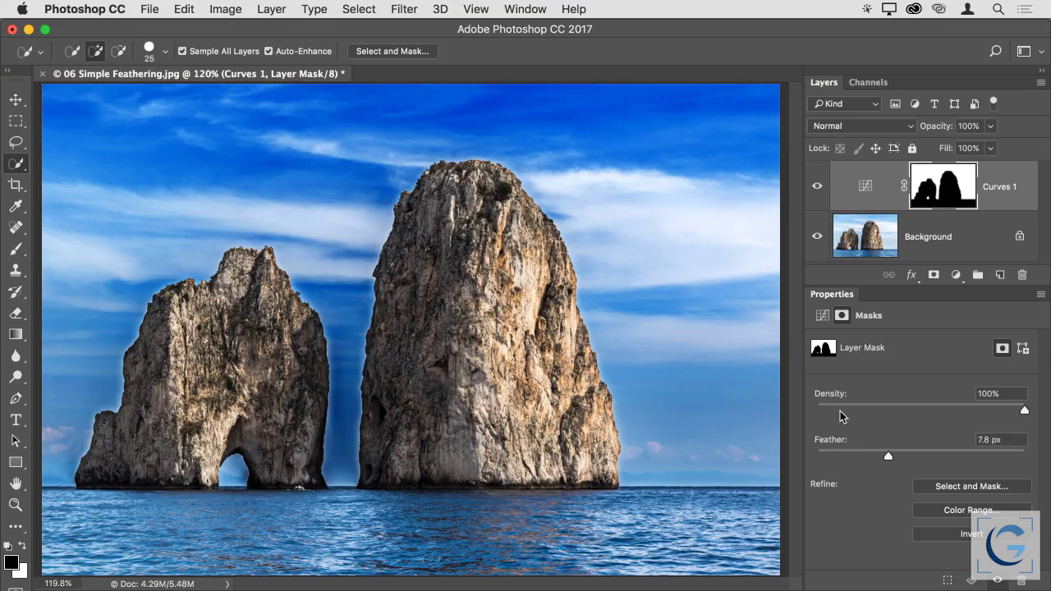
drag(891, 455, 939, 455)
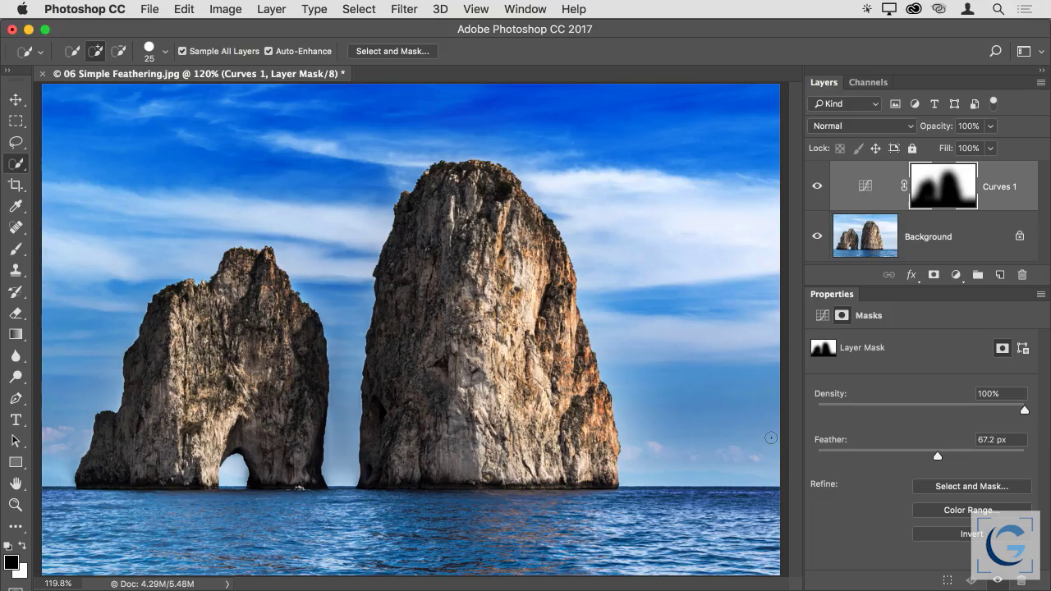
Reduce the Curves mask feather to 2.9 px and reshape the RGB curve with two points for a more moderate sky darkening.
drag(939, 456, 849, 455)
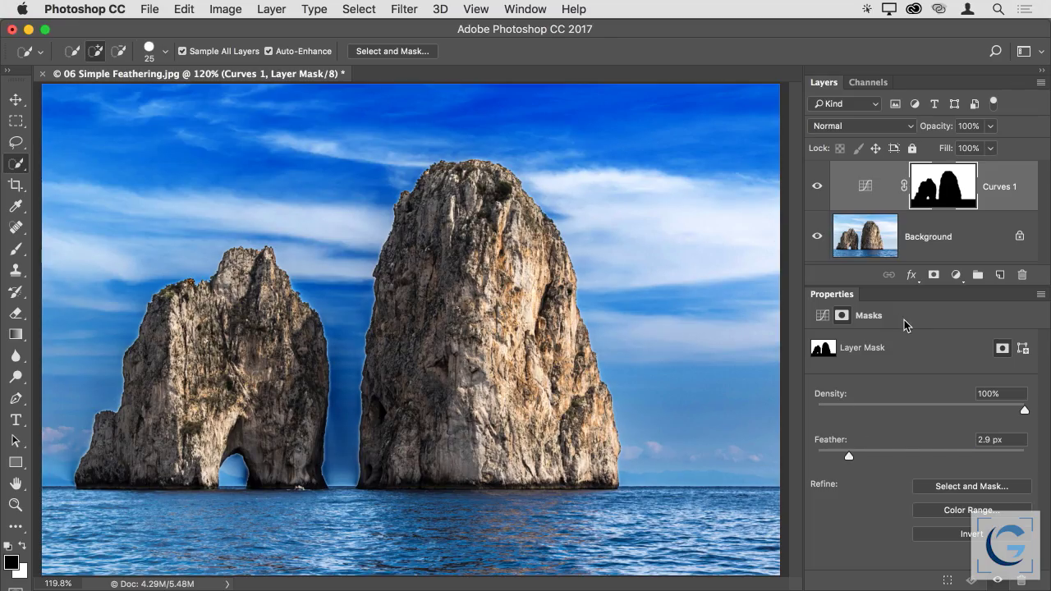
click(865, 187)
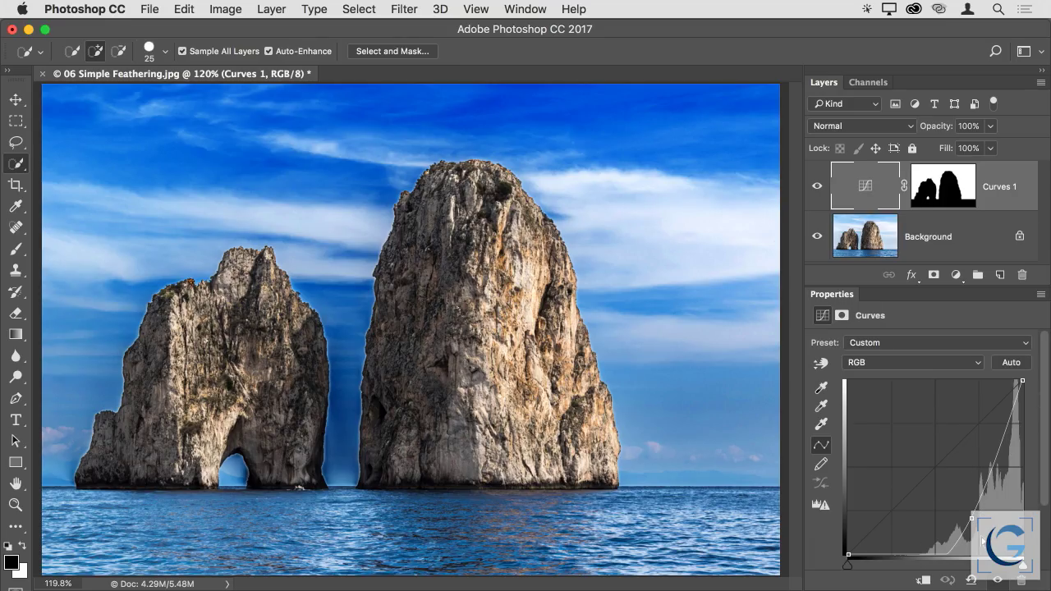
drag(972, 518, 949, 507)
drag(984, 452, 988, 435)
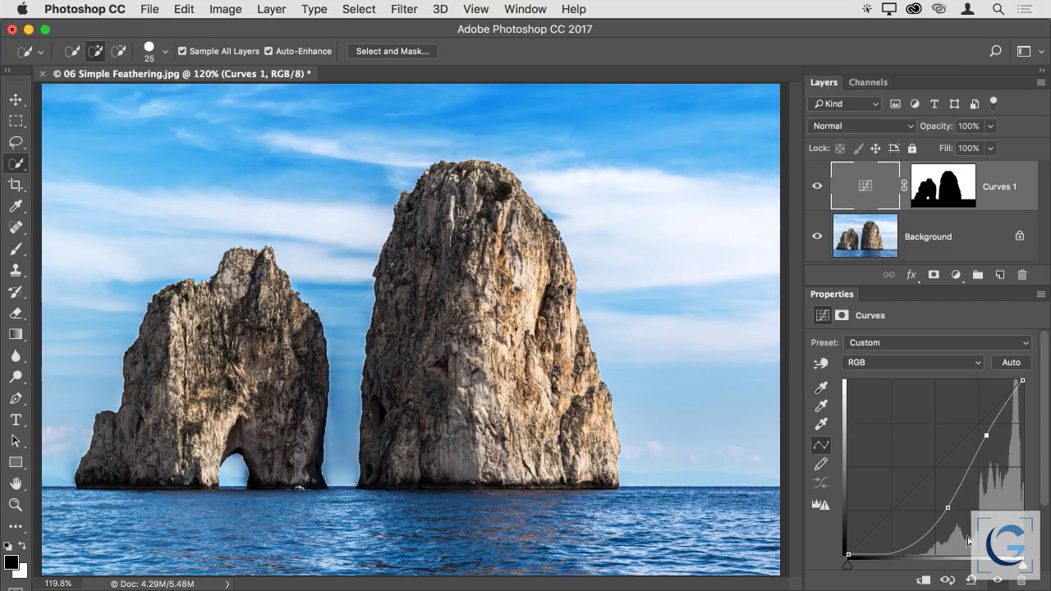
drag(949, 510, 944, 524)
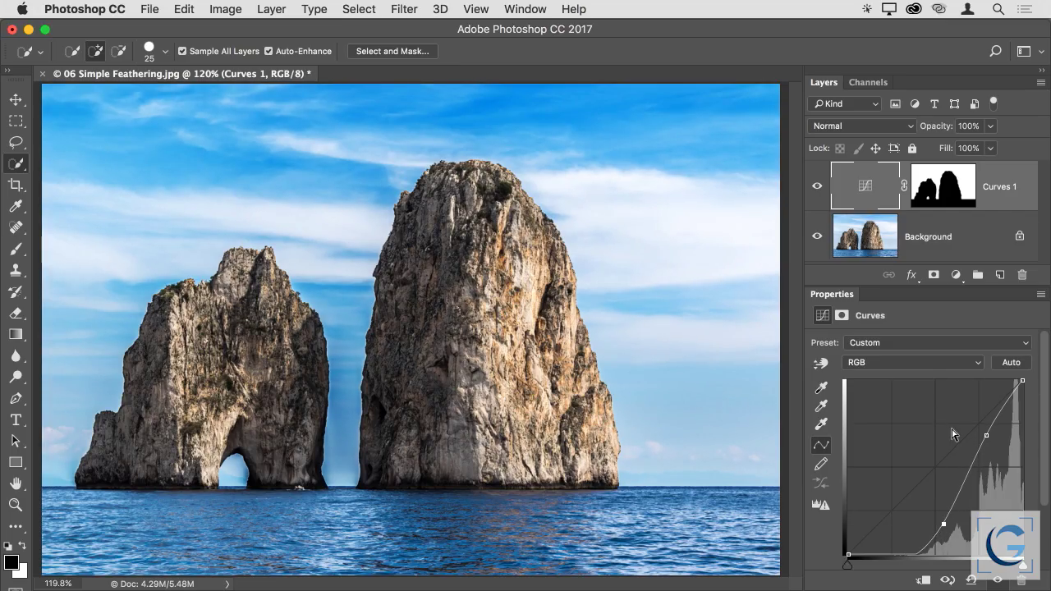
Add a midtone point slightly above the diagonal on the Red channel curve and reselect the Curves layer mask.
click(927, 361)
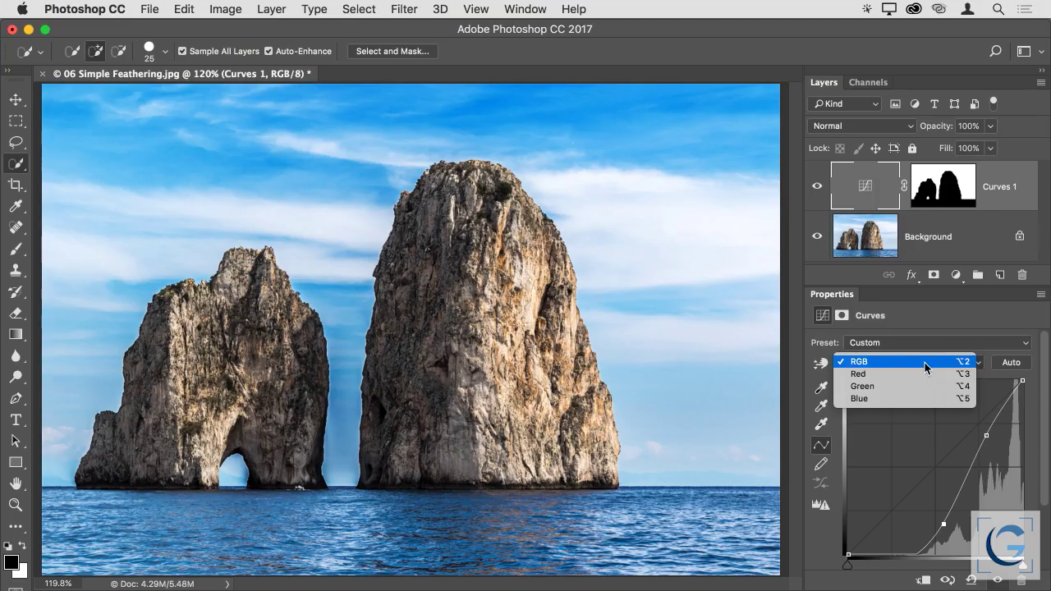
click(918, 373)
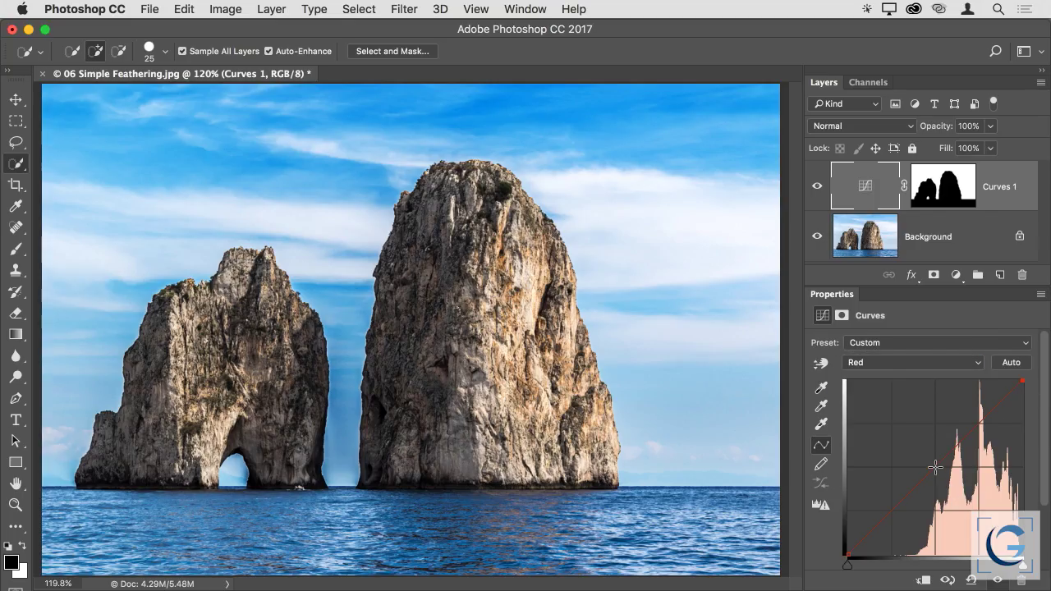
drag(935, 459, 934, 463)
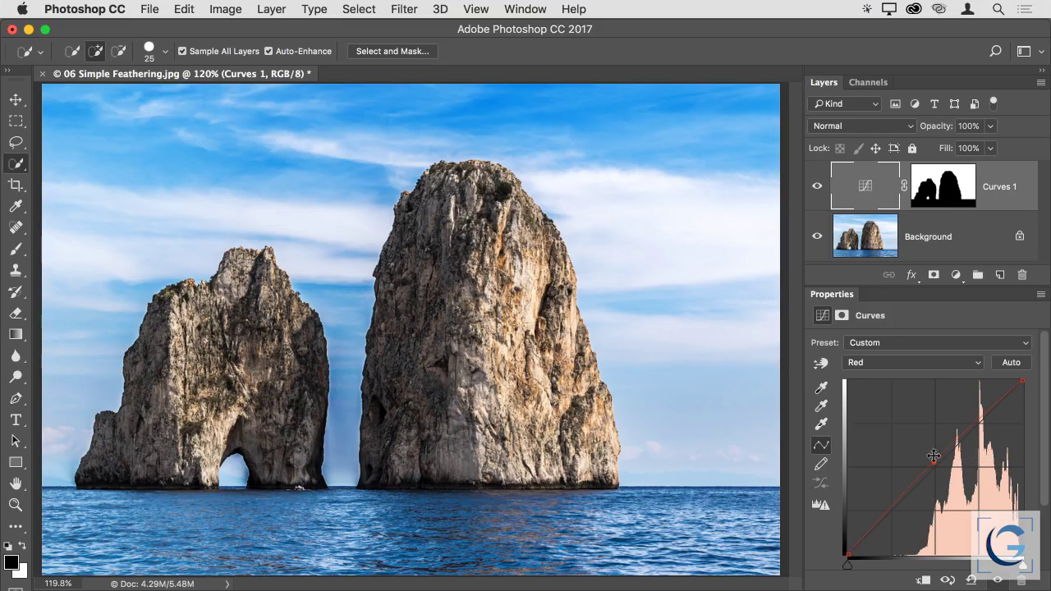
click(921, 205)
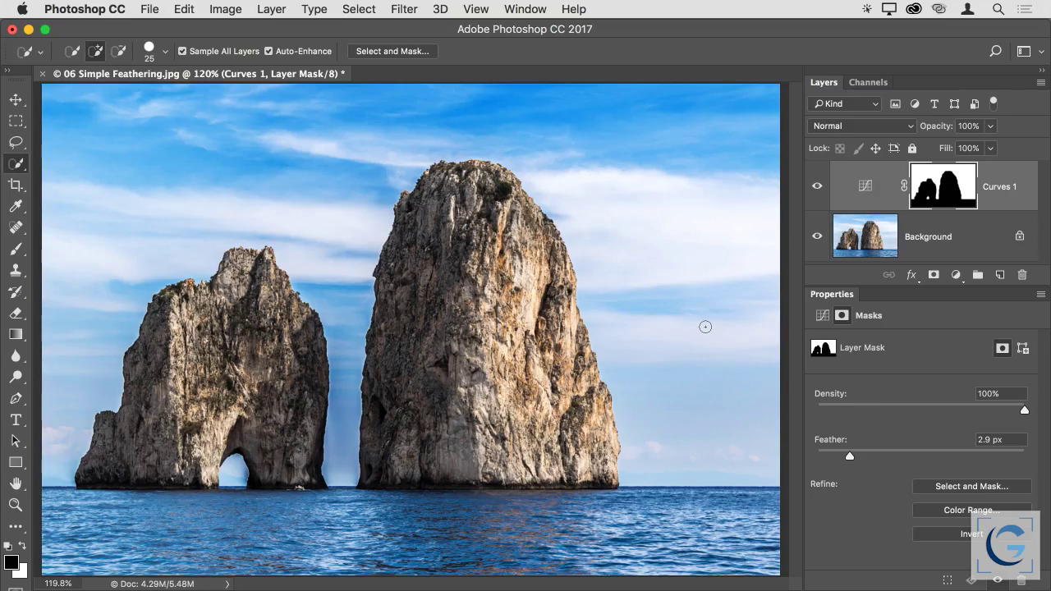
Close 06 Simple Feathering.jpg without saving and open 07 Detailed Painting.jpg from the Layer Mask Cleanup folder.
key(super+w)
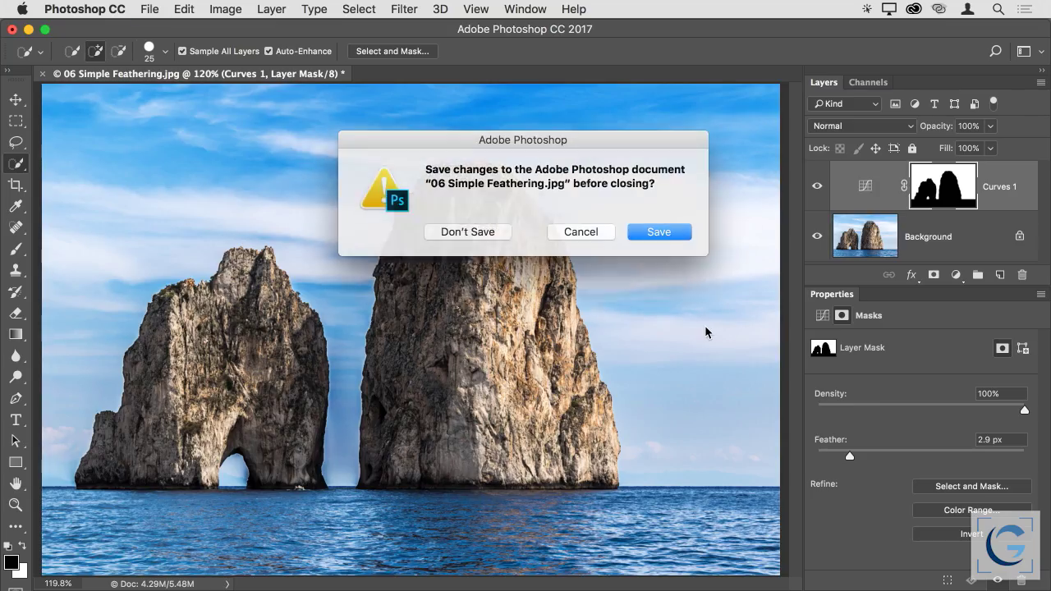
key(super+d)
key(super+o)
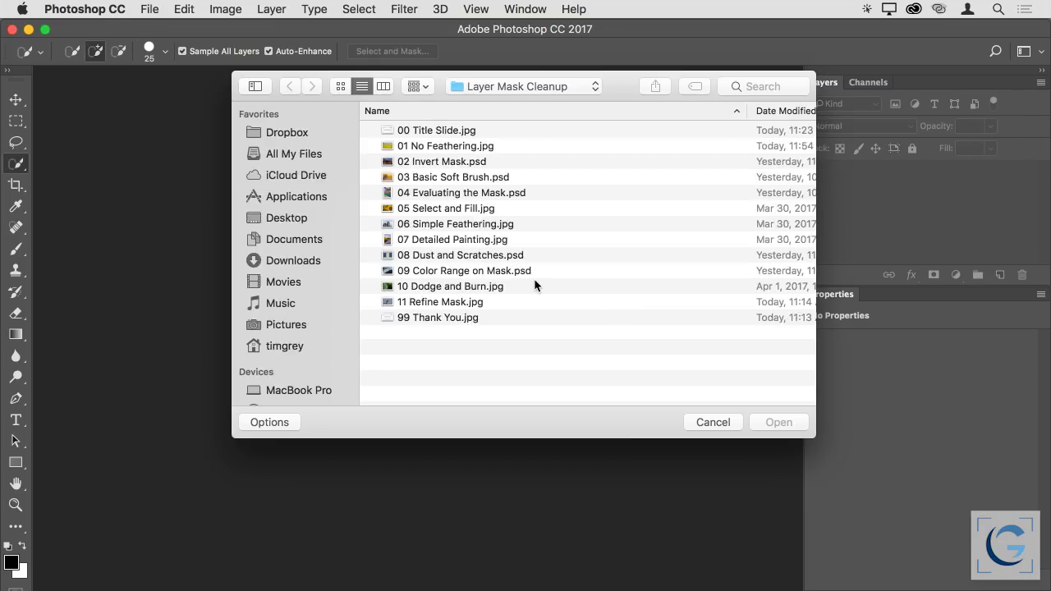
double_click(452, 240)
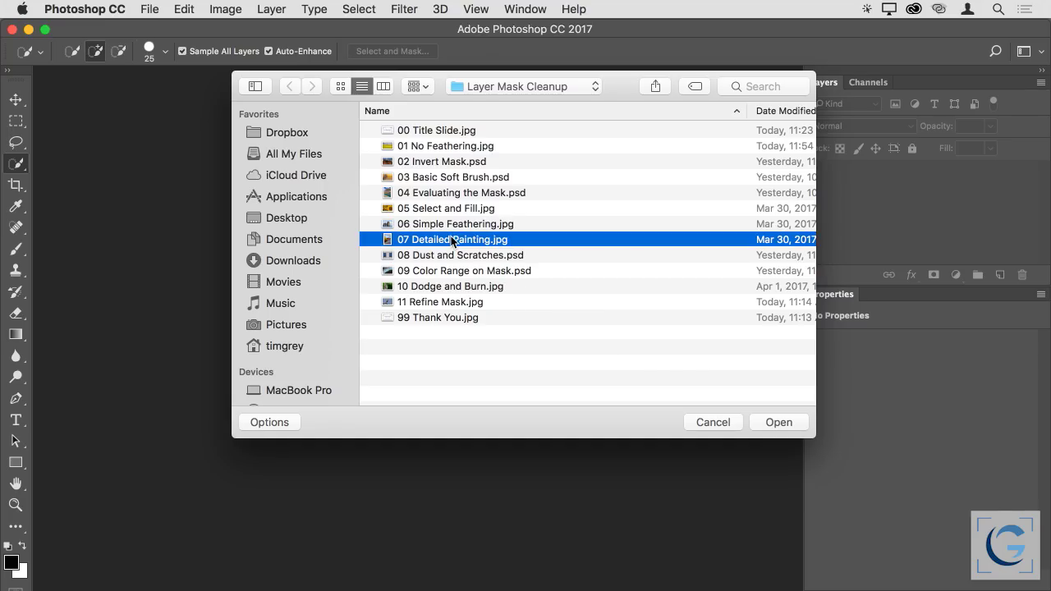
click(863, 507)
Select the entire sky above the rock and trees using the Quick Selection tool with an 80 px brush.
key(w)
key(super+0)
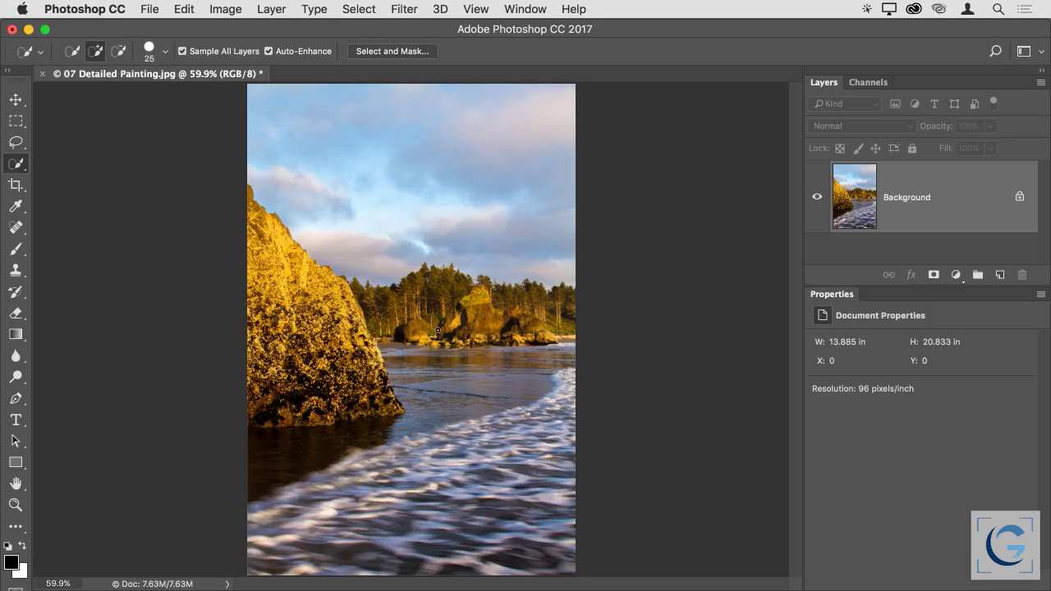
key(bracketright)
key(bracketright)
key(bracketright)
key(bracketright)
key(bracketright)
key(bracketright)
click(281, 122)
drag(423, 138, 542, 149)
Add a Curves adjustment layer masked to the sky selection and pull its curve down to darken the clouds strongly.
click(956, 274)
click(968, 374)
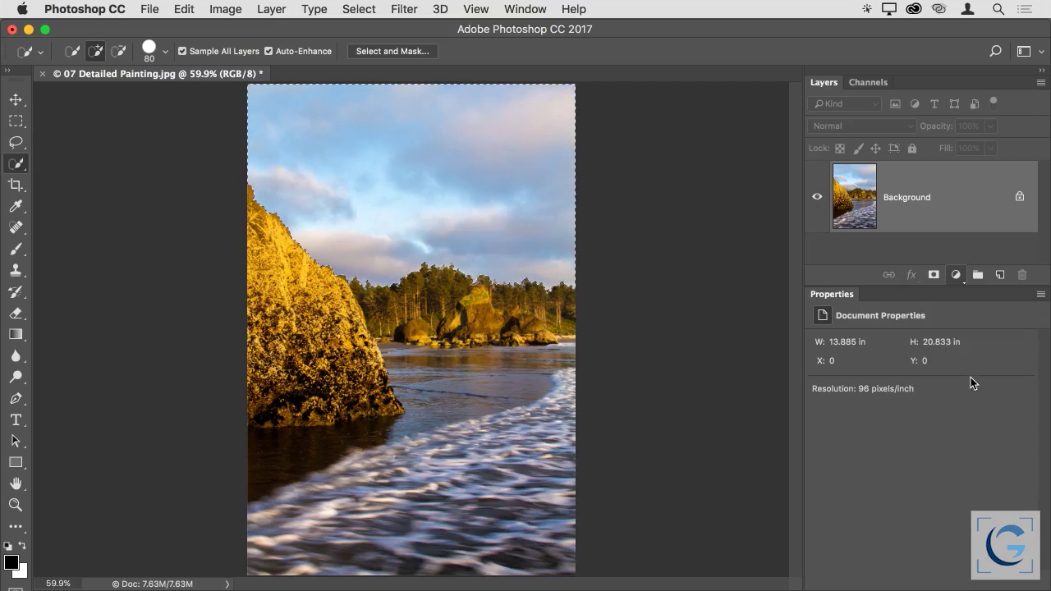
drag(934, 470, 963, 505)
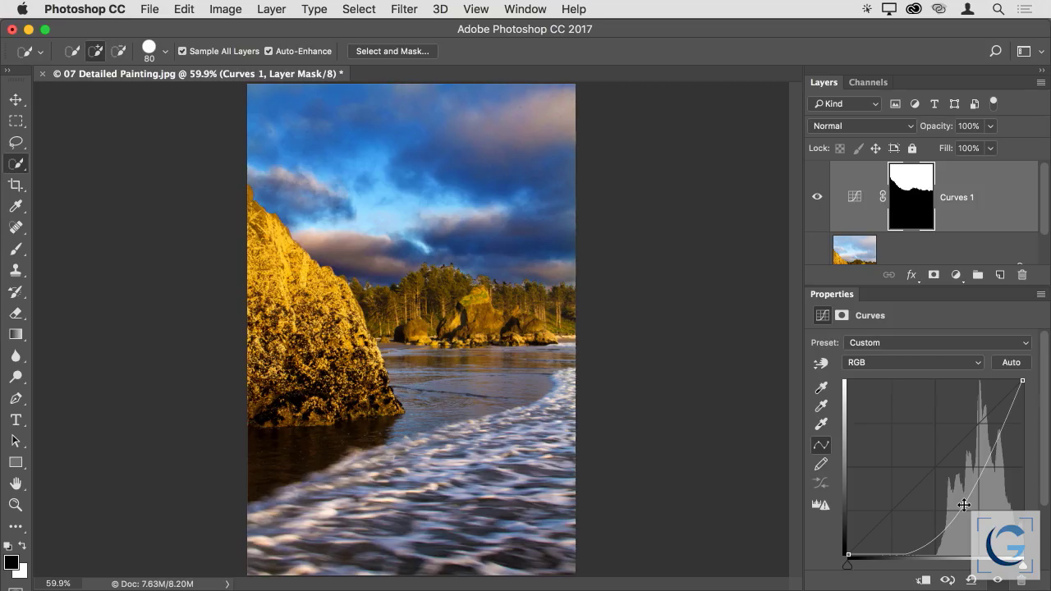
Paint black on the Curves mask over the tallest treetop's darkened tip with a 2 px brush.
click(609, 309)
drag(608, 309, 575, 305)
drag(662, 352, 576, 381)
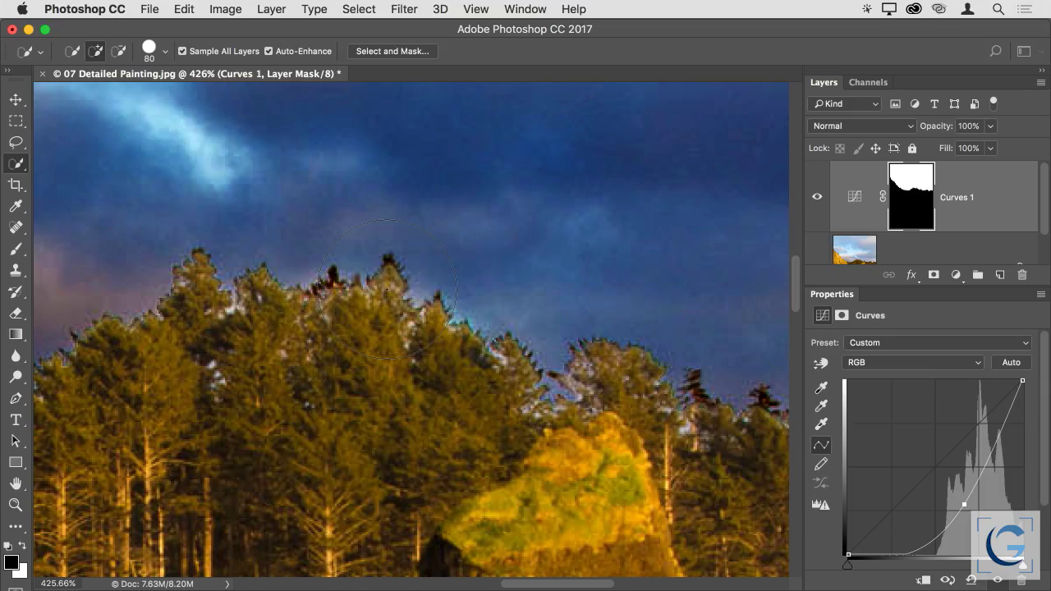
drag(392, 288, 468, 301)
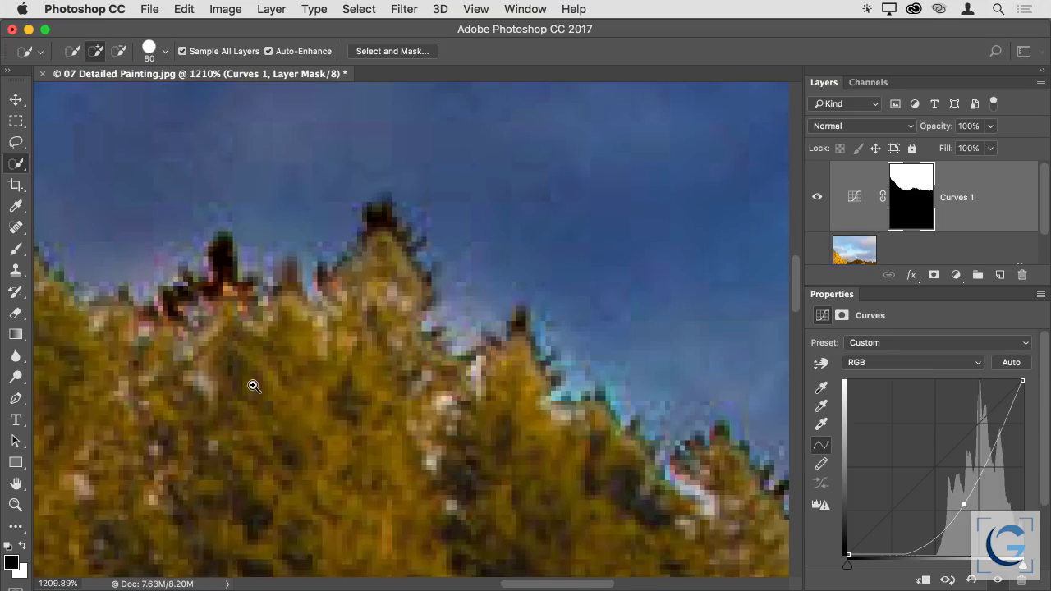
key(b)
key(bracketleft)
key(bracketleft)
key(bracketleft)
key(bracketleft)
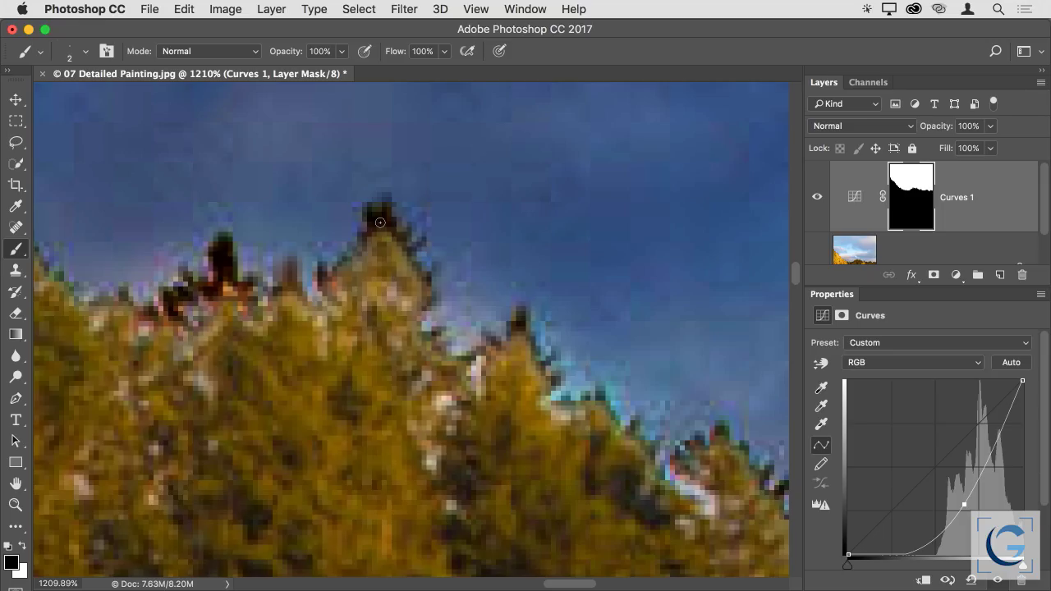
mouse_move(373, 212)
mouse_down()
mouse_move(375, 230)
mouse_move(385, 209)
mouse_move(426, 287)
mouse_move(397, 233)
mouse_up()
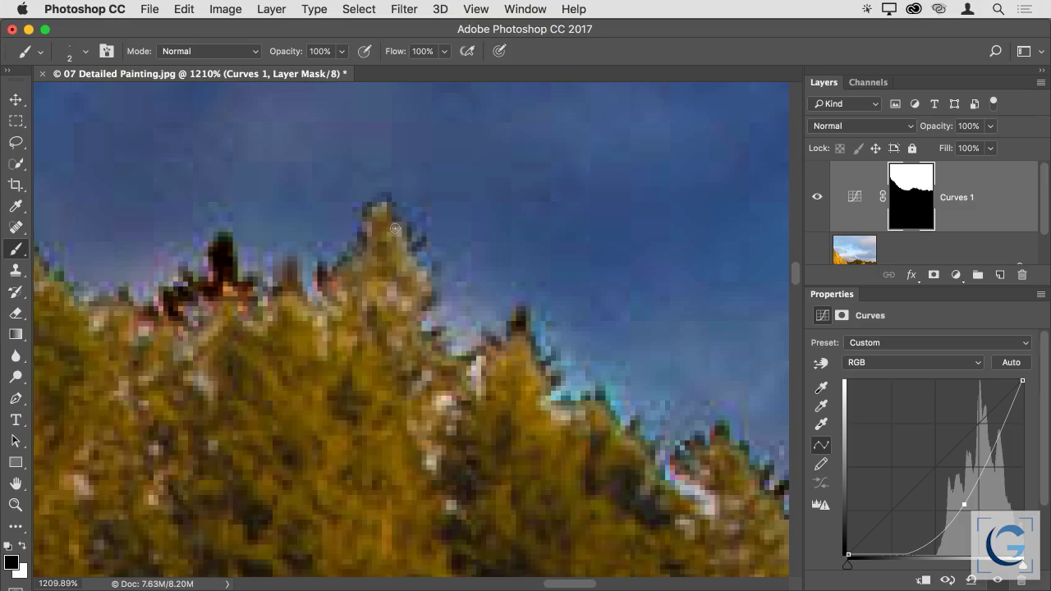
Paint black on the mask over the darkened tips of the neighbouring treetops to remove the sky adjustment there.
mouse_move(339, 278)
mouse_down()
mouse_move(320, 273)
mouse_move(333, 287)
mouse_up()
mouse_move(509, 334)
mouse_down()
mouse_move(518, 313)
mouse_move(521, 336)
mouse_up()
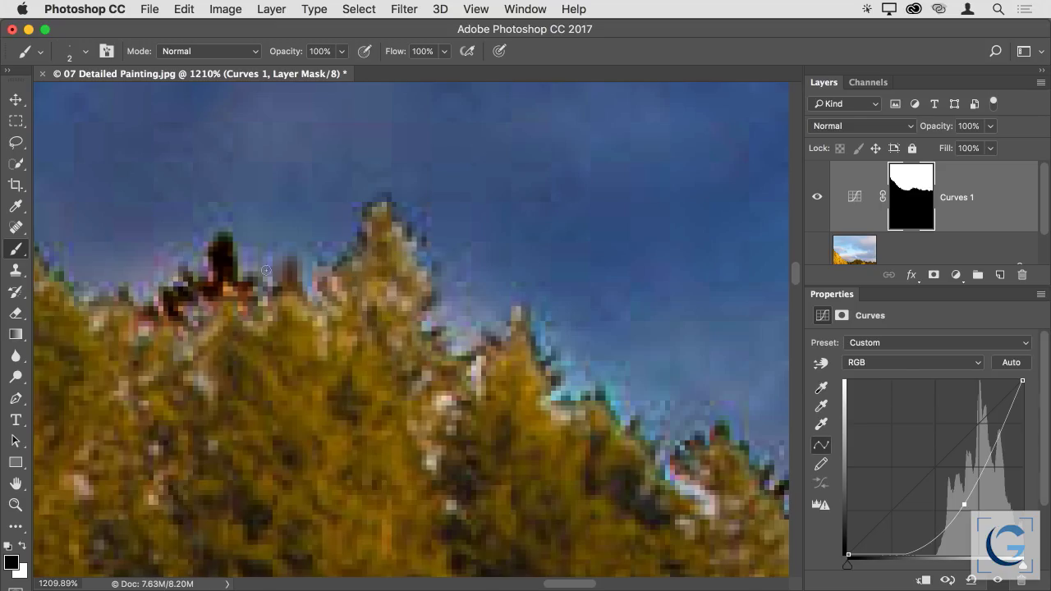
mouse_move(229, 239)
mouse_down()
mouse_move(217, 273)
mouse_move(228, 257)
mouse_move(247, 292)
mouse_move(254, 282)
mouse_move(280, 294)
mouse_move(205, 290)
mouse_move(183, 277)
mouse_move(187, 292)
mouse_move(167, 294)
mouse_move(167, 309)
mouse_move(140, 312)
mouse_move(178, 312)
mouse_move(181, 322)
mouse_move(196, 281)
mouse_move(228, 245)
mouse_move(211, 296)
mouse_move(189, 298)
mouse_move(224, 291)
mouse_up()
Paint white on the mask over the small bright sky gaps among the trees, and restore black as the painting color.
key(x)
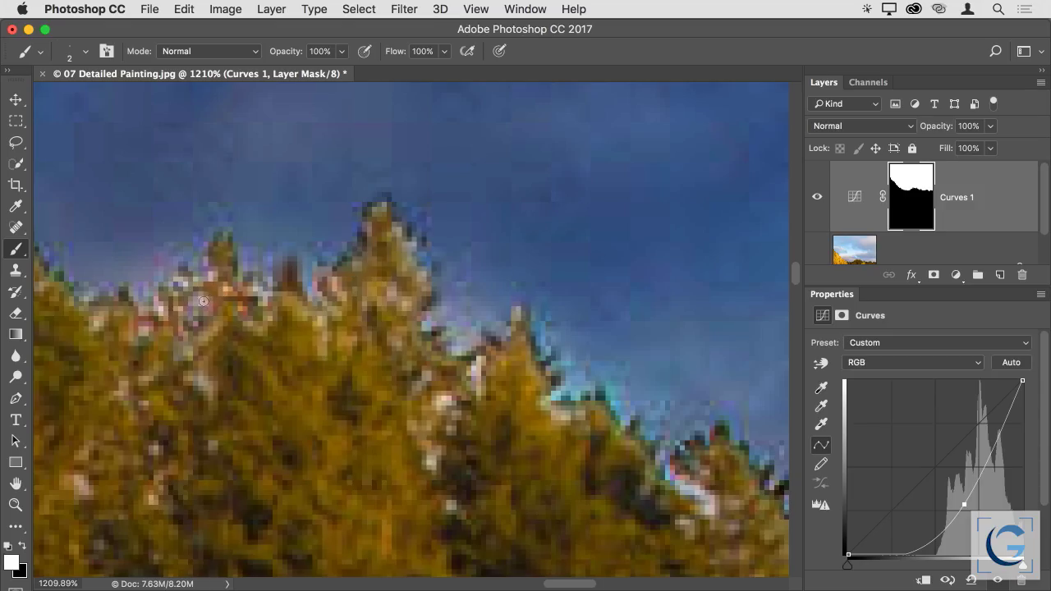
key(x)
key(x)
click(442, 400)
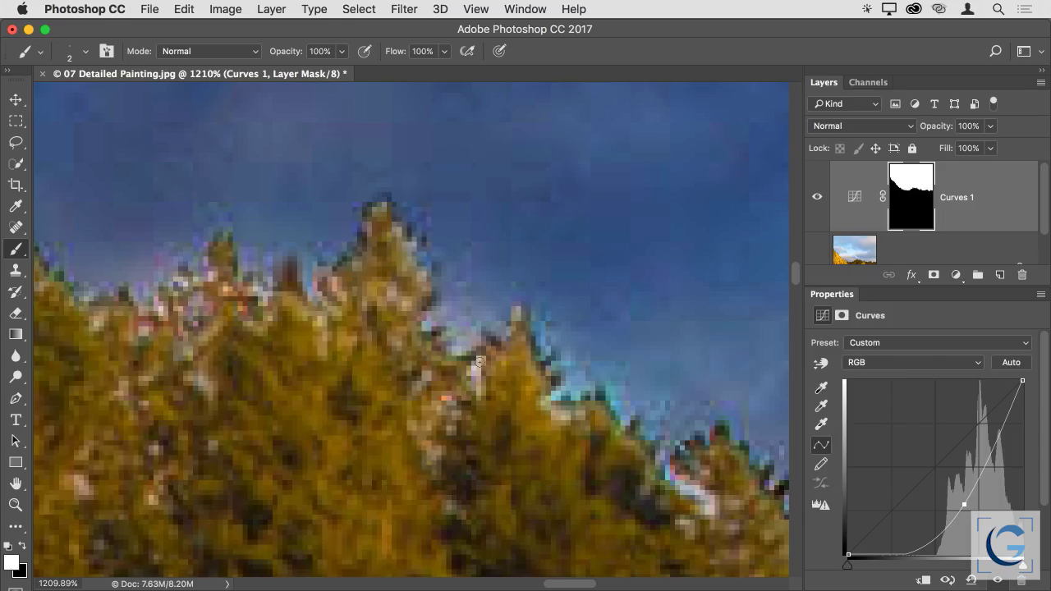
click(703, 498)
click(707, 506)
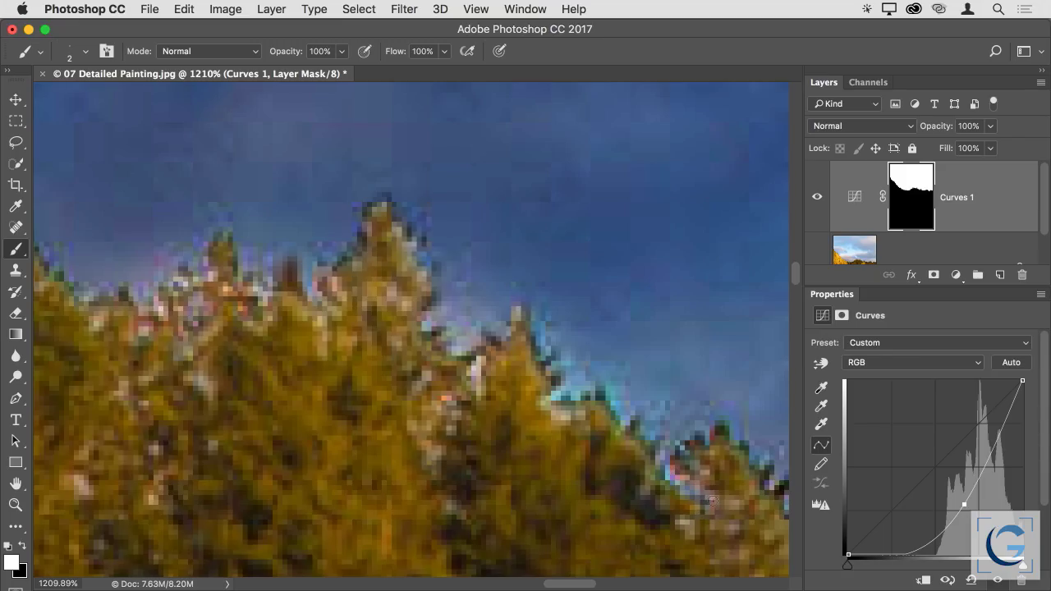
key(x)
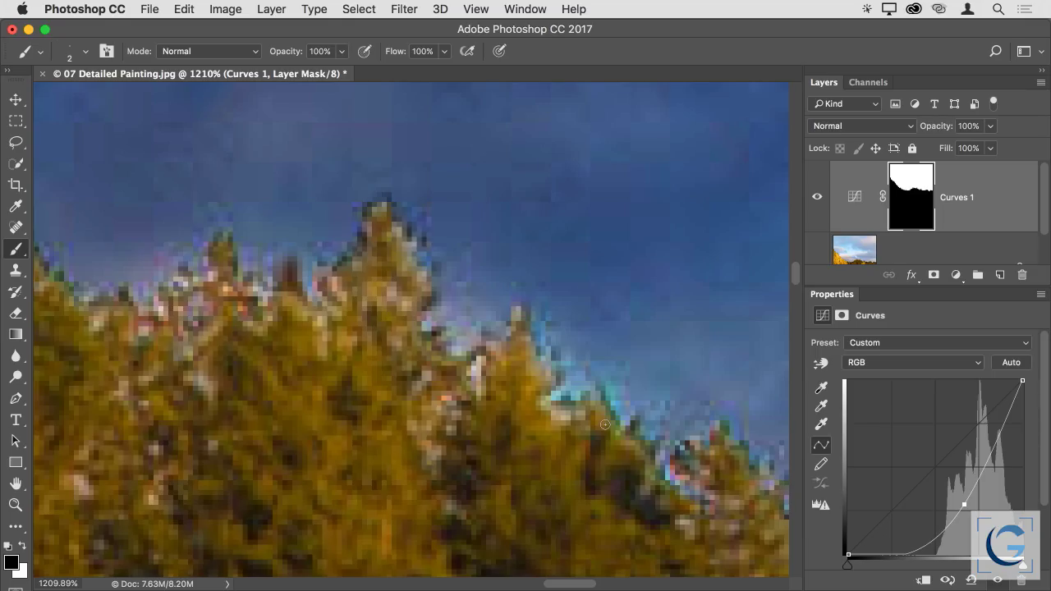
Close 07 Detailed Painting.jpg without saving and open 08 Dust and Scratches.psd.
key(cmd+w)
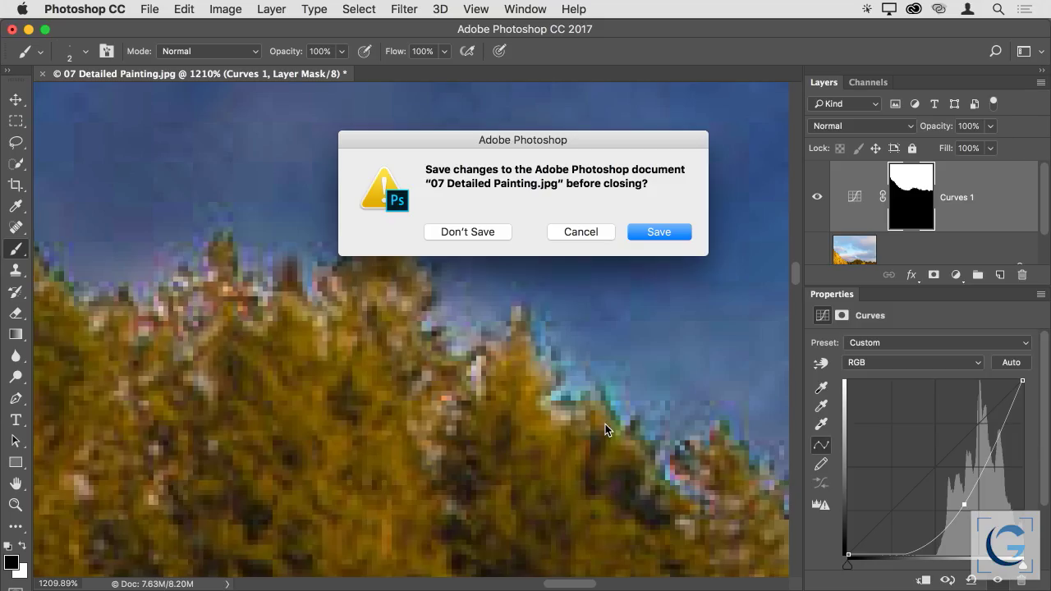
key(super+d)
key(super+o)
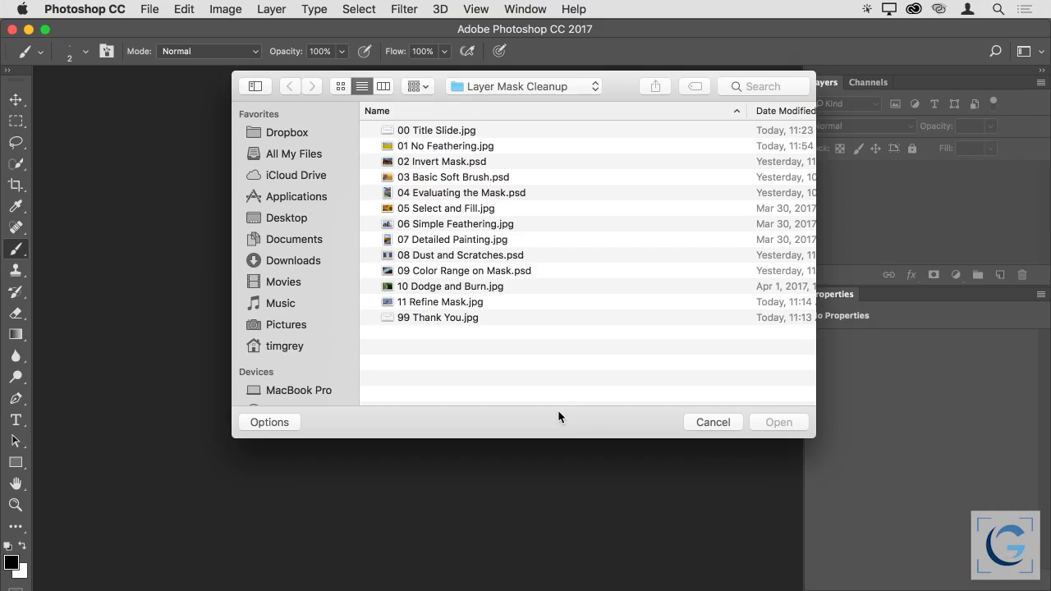
click(469, 255)
key(Return)
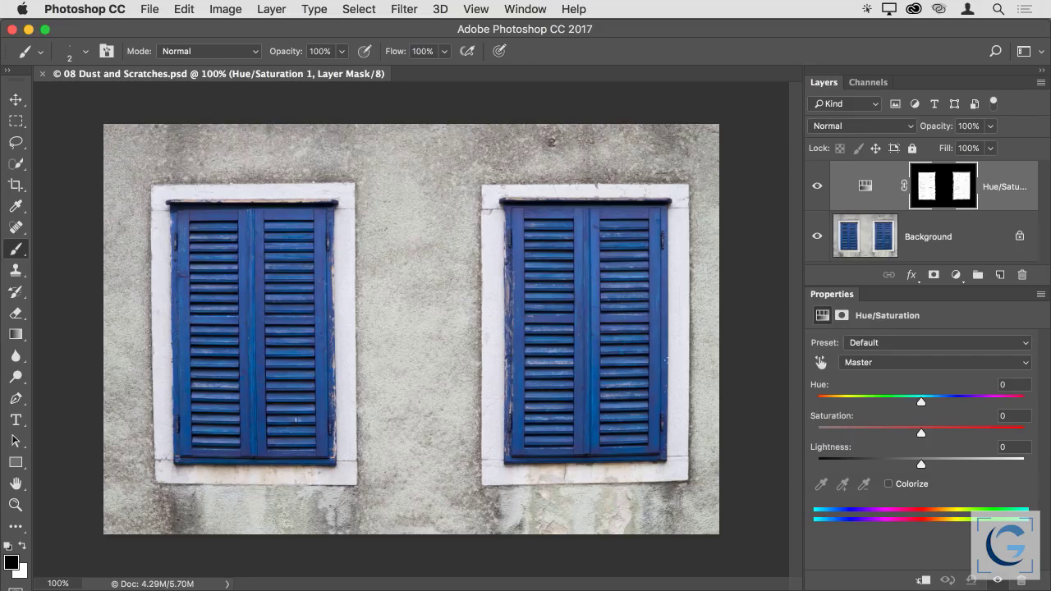
Compare the Hue/Saturation layer mask viewed alone with the full image of the two shuttered windows.
key(super+equal)
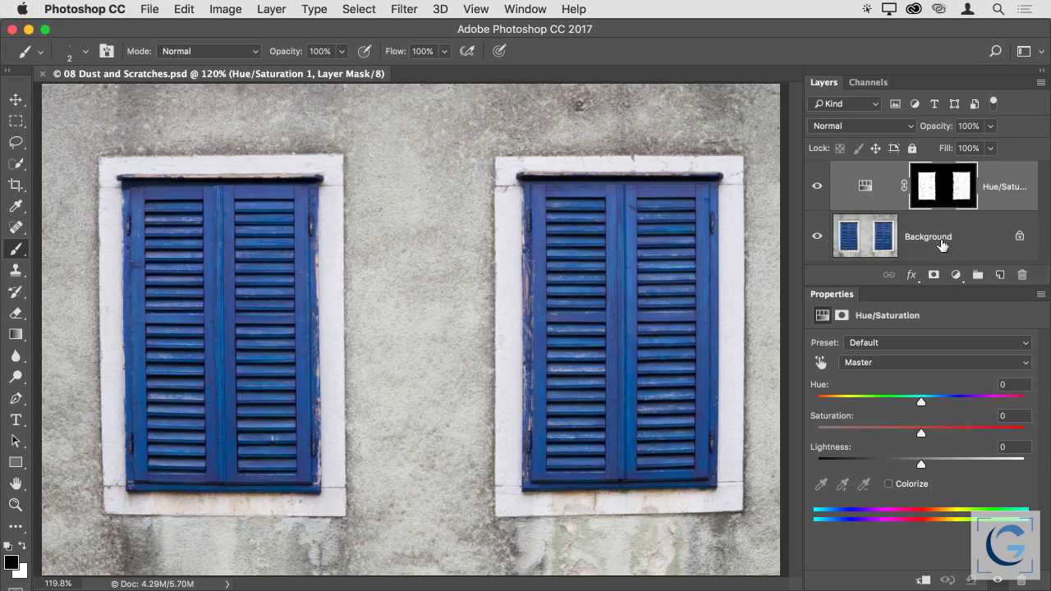
alt+click(943, 177)
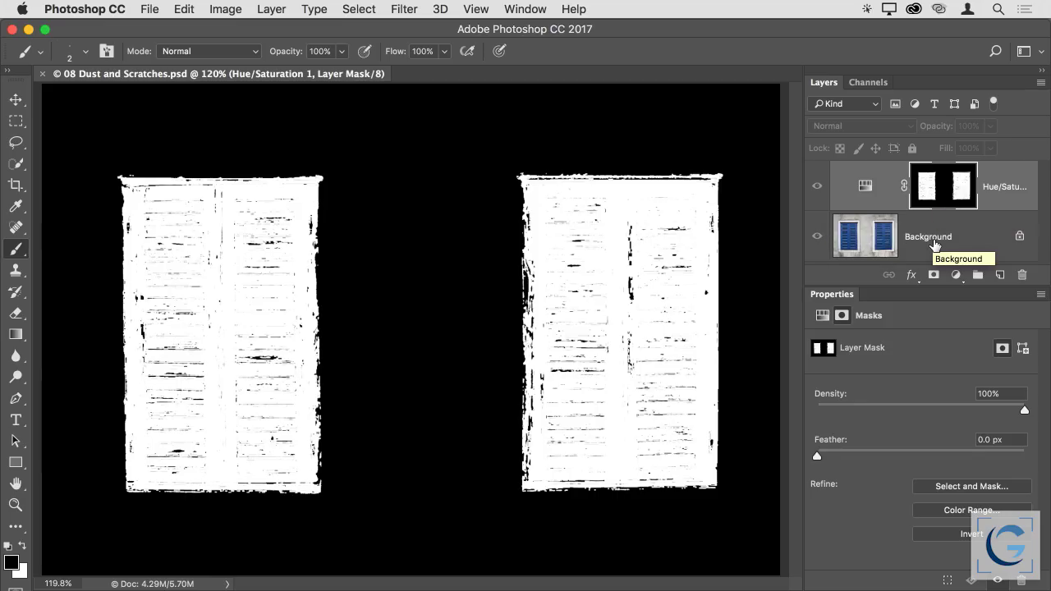
alt+click(932, 191)
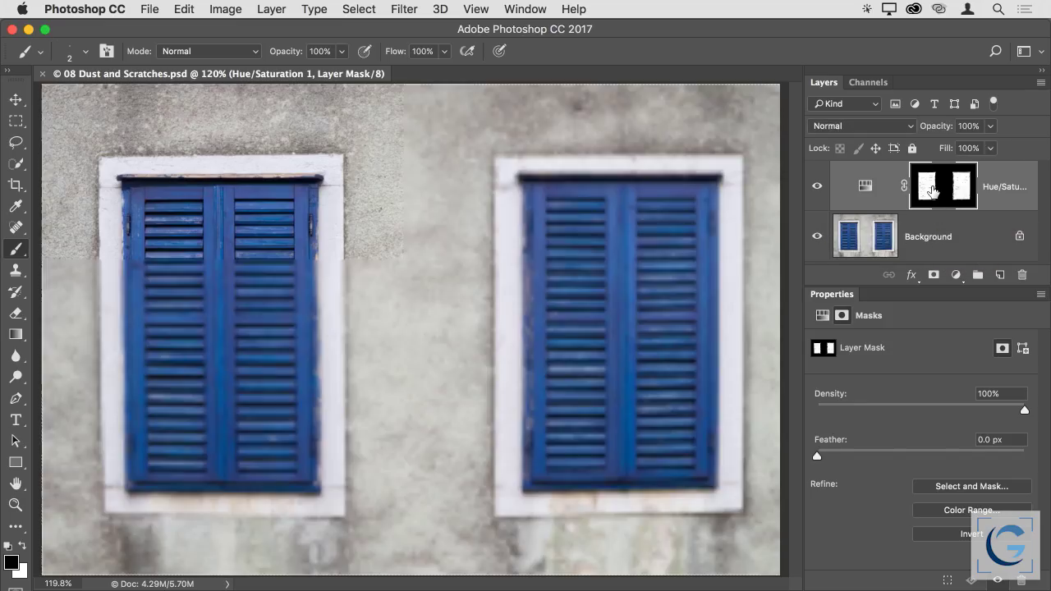
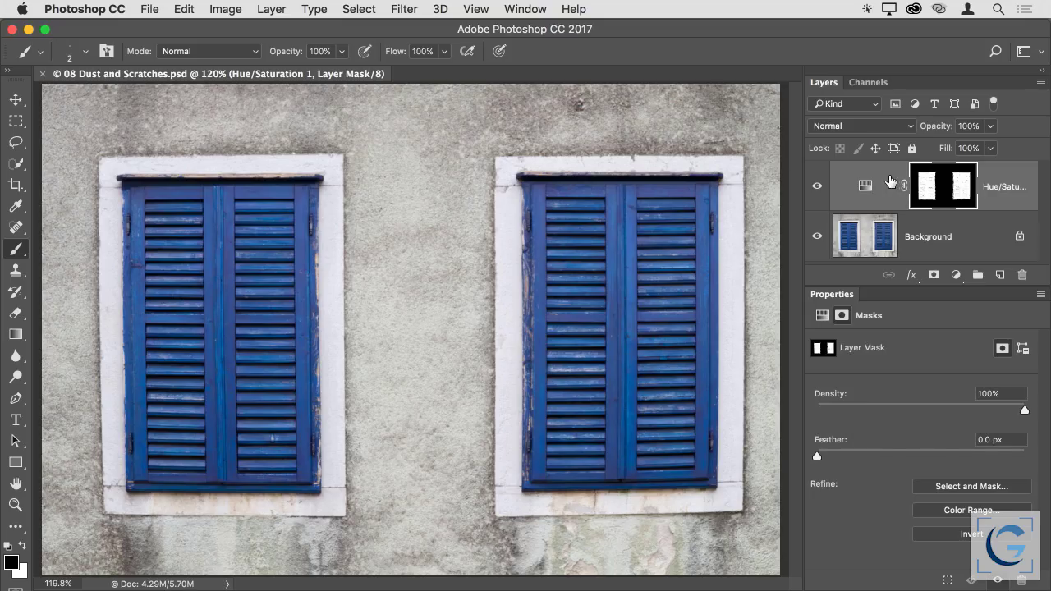
alt+click(958, 184)
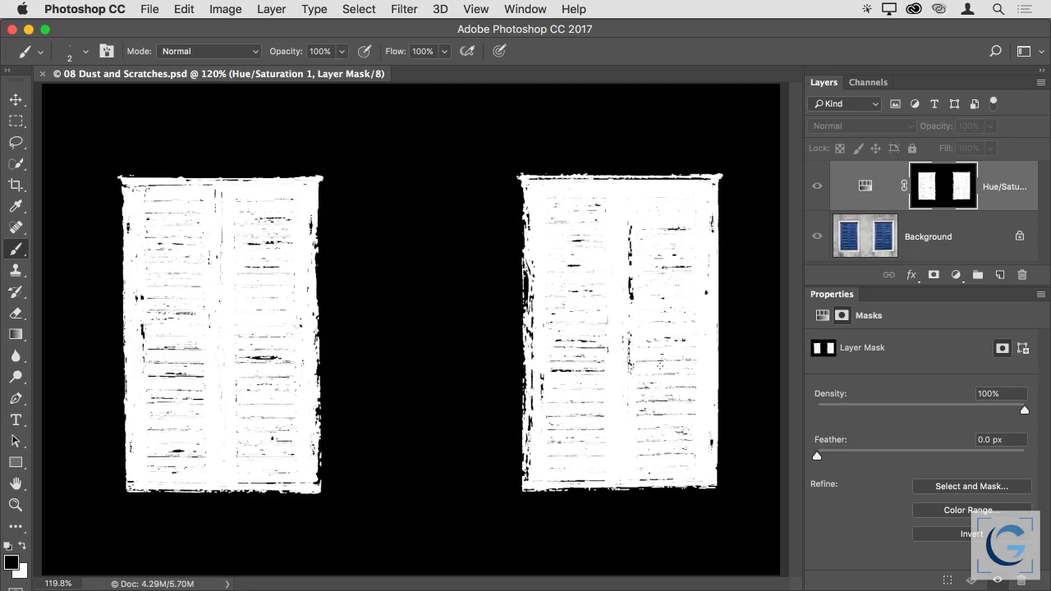
alt+click(935, 197)
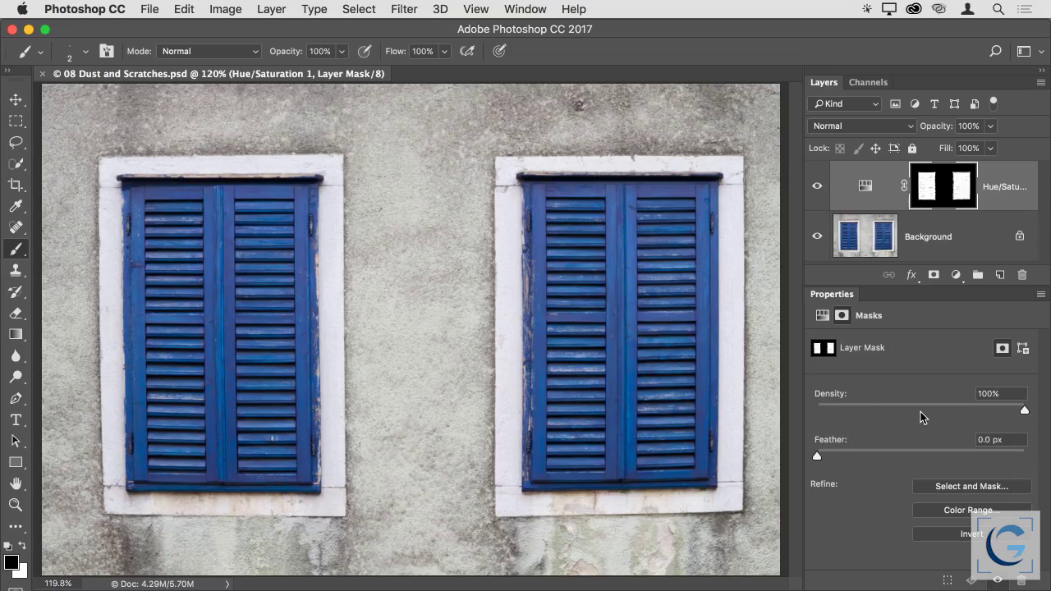
Set the Hue/Saturation adjustment's hue to +112 and inspect the second window's shutters closely for missed areas.
click(865, 187)
drag(922, 402, 997, 404)
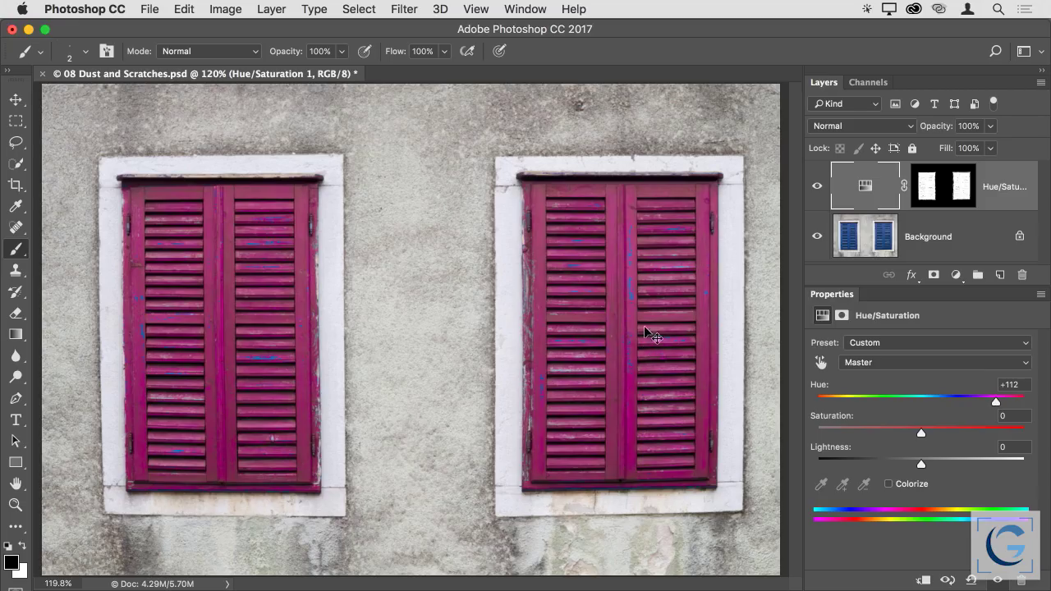
mouse_move(636, 293)
mouse_down()
mouse_move(676, 296)
mouse_move(583, 312)
mouse_move(334, 305)
mouse_up()
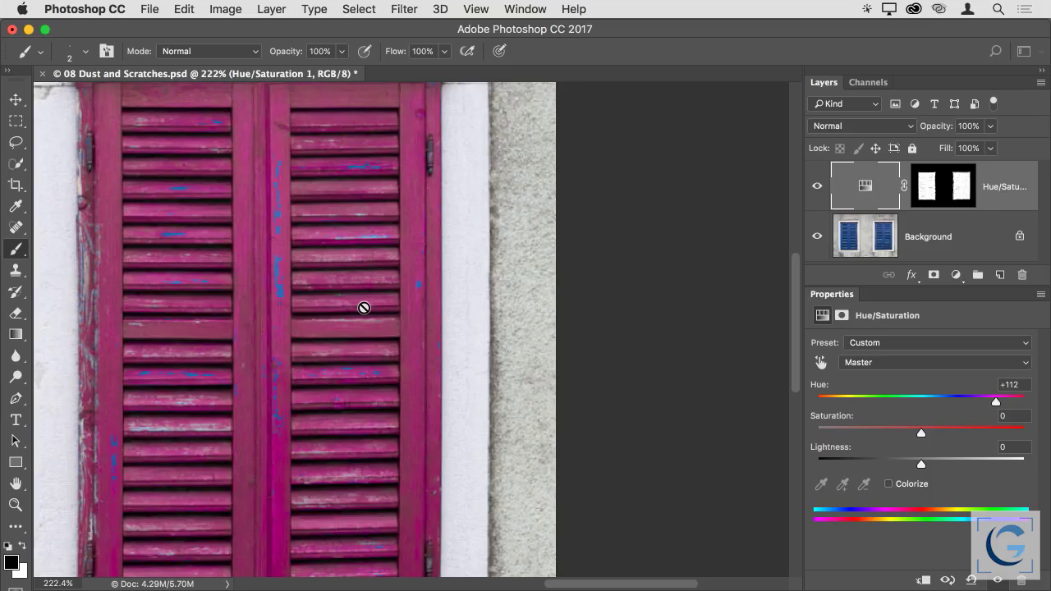
Start the Dust & Scratches filter on the Hue/Saturation layer mask and place its dialog clear of the shutters.
click(959, 195)
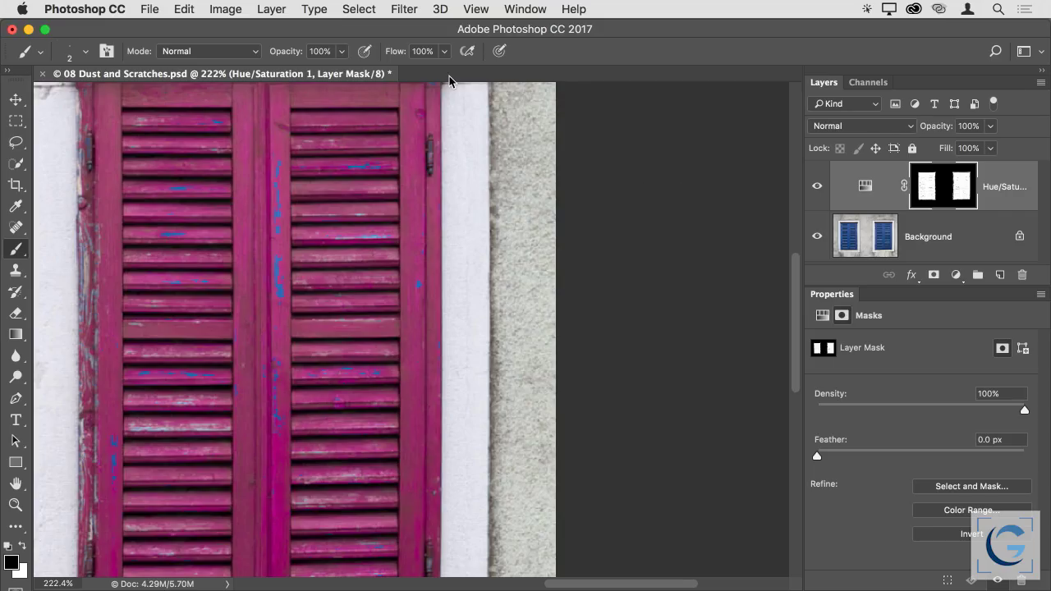
click(404, 9)
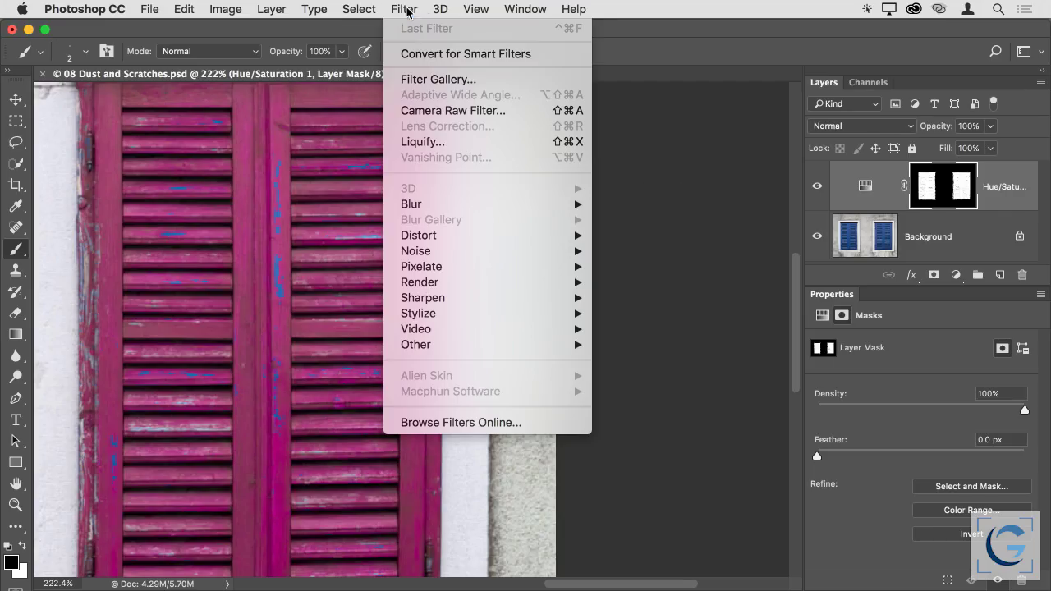
mouse_move(457, 252)
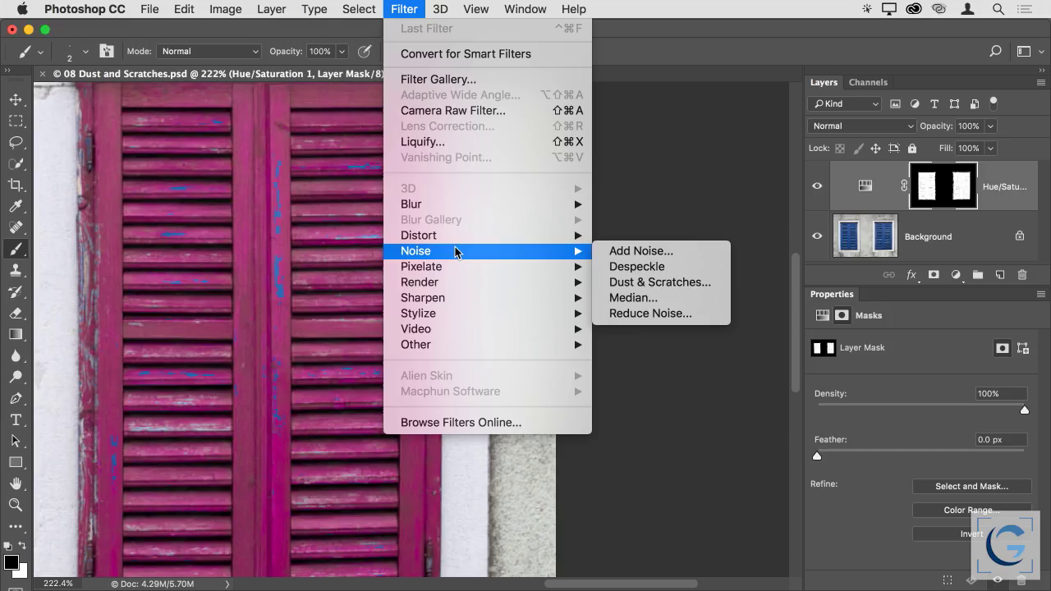
click(703, 285)
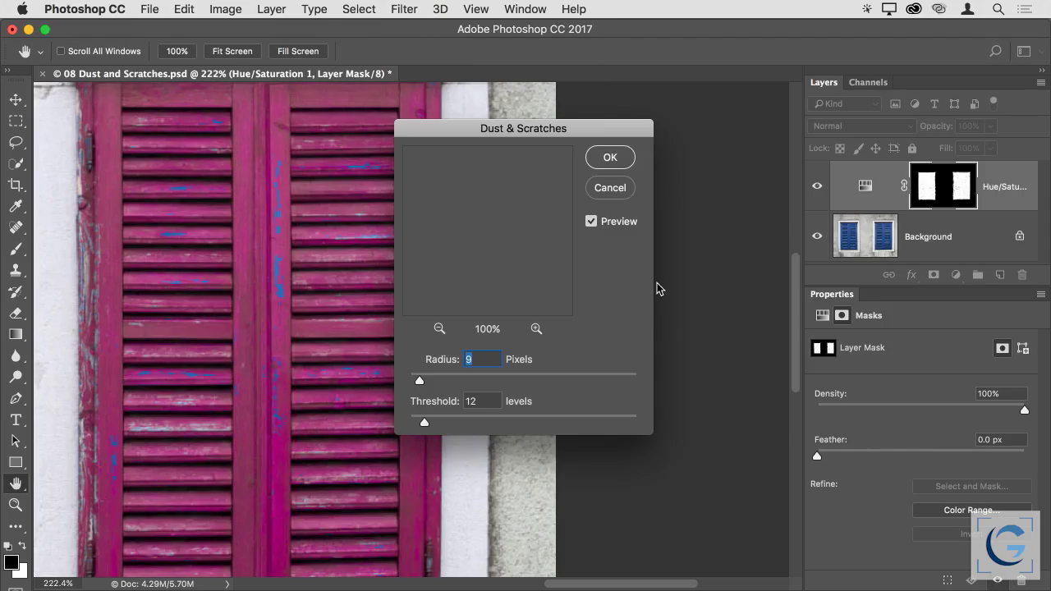
drag(493, 126, 719, 86)
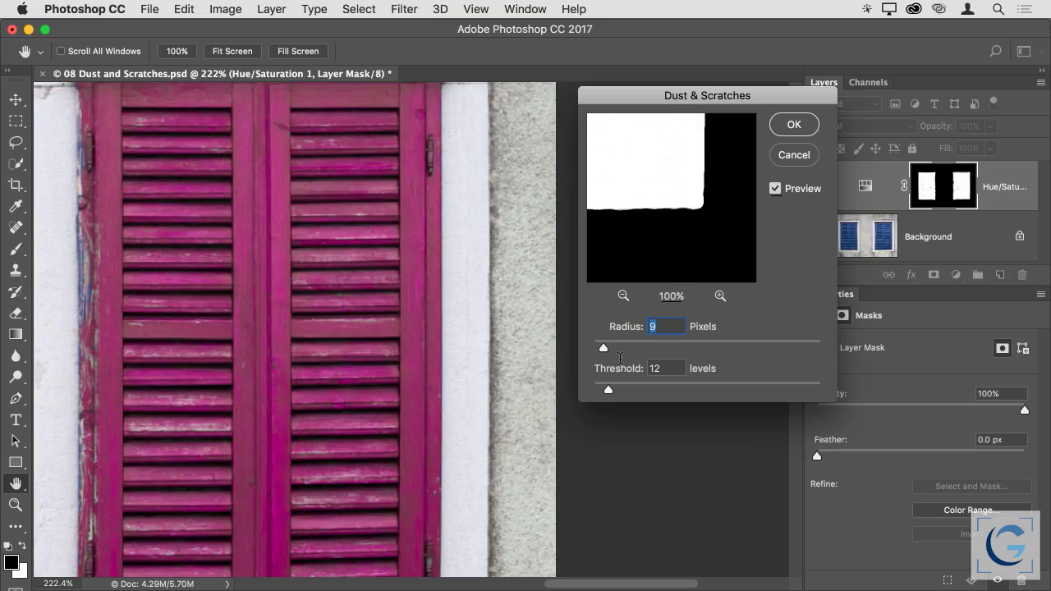
Reset the Dust & Scratches settings to a radius of 1 pixel and a threshold of 0 levels.
drag(650, 176, 703, 293)
drag(605, 347, 572, 351)
mouse_move(598, 389)
mouse_down()
mouse_move(588, 391)
mouse_move(612, 395)
mouse_move(593, 392)
mouse_up()
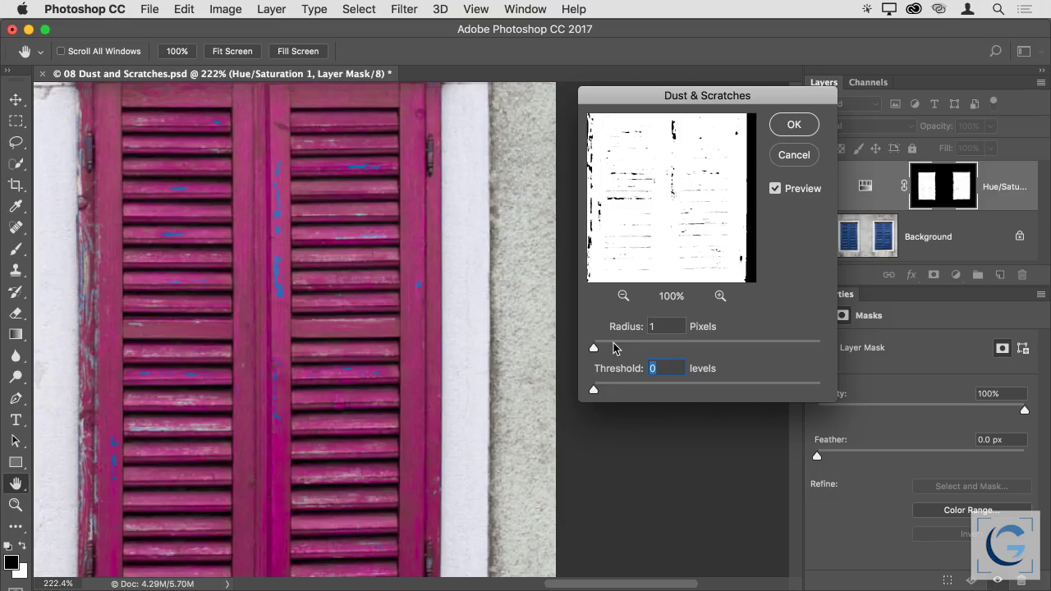
Raise the Dust & Scratches radius to 9 pixels and inspect the mask edge in the filter preview.
drag(595, 346, 598, 347)
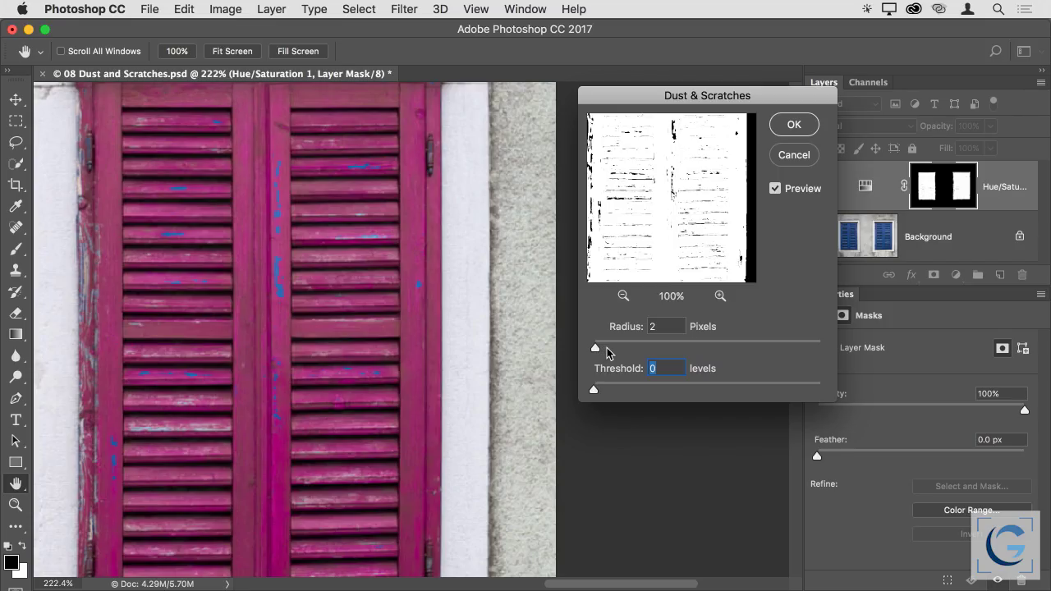
click(598, 347)
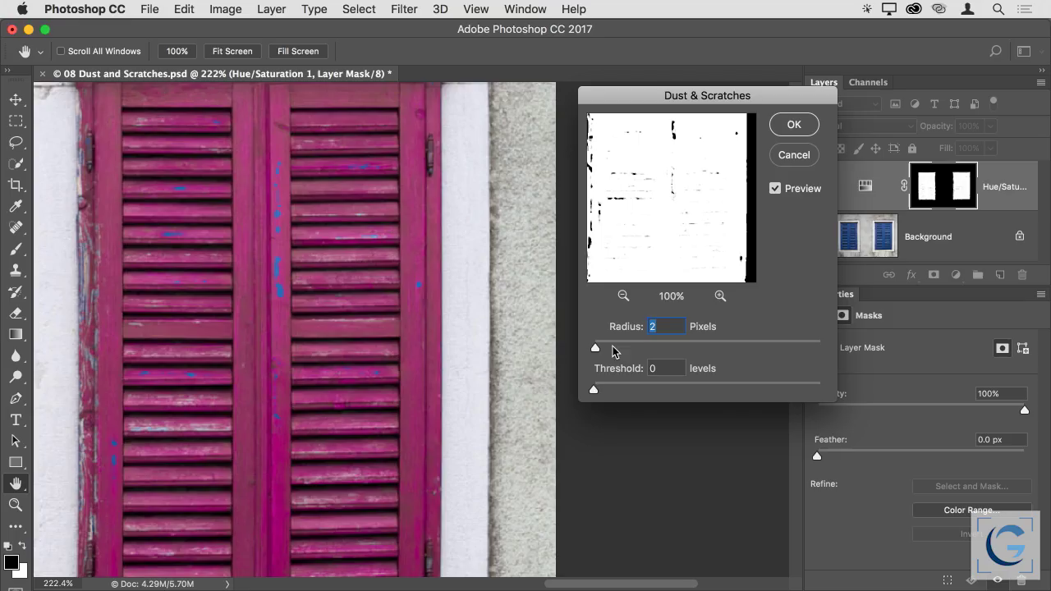
key(Up)
key(Up)
key(Up)
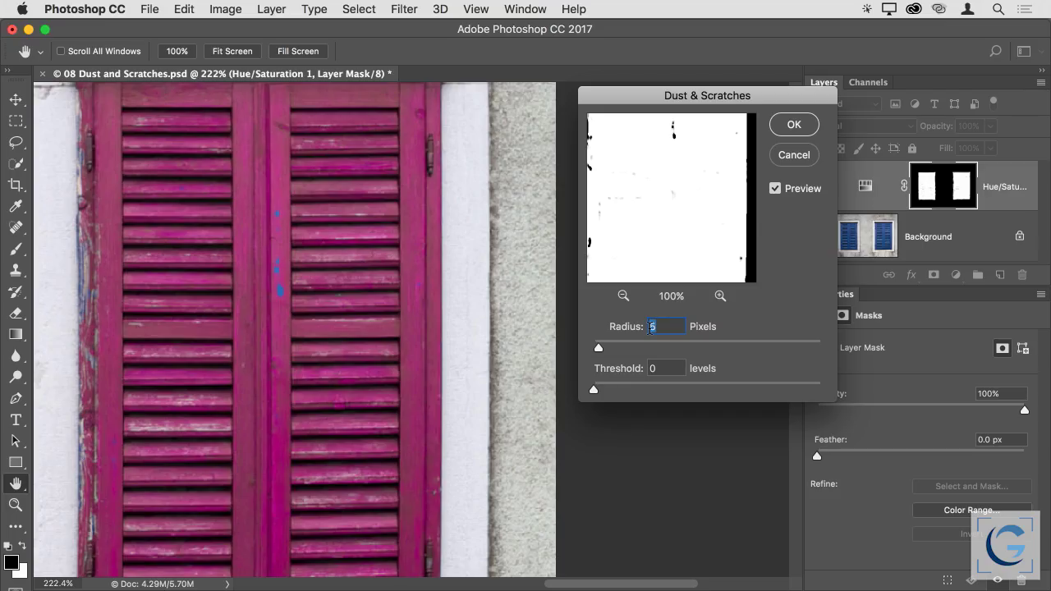
key(Up)
key(Up)
key(Up)
key(Up)
drag(638, 219, 665, 277)
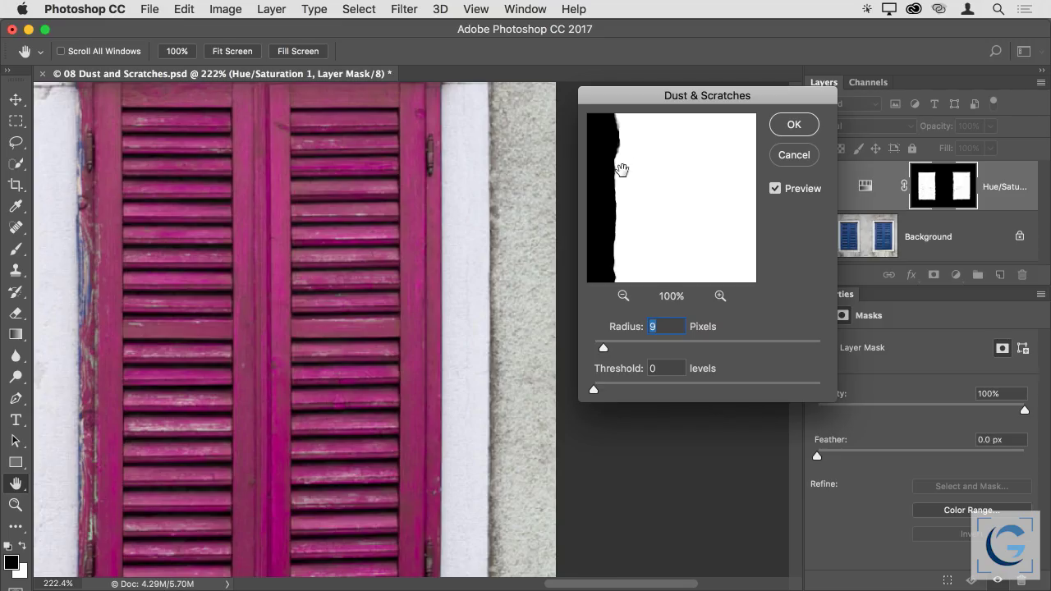
Set the Dust & Scratches threshold to 12 levels, check the mask corners and edges in the preview, and apply the filter.
key(Tab)
key(Up)
key(Up)
key(Up)
key(Up)
key(Up)
key(Up)
key(Up)
key(Up)
key(Up)
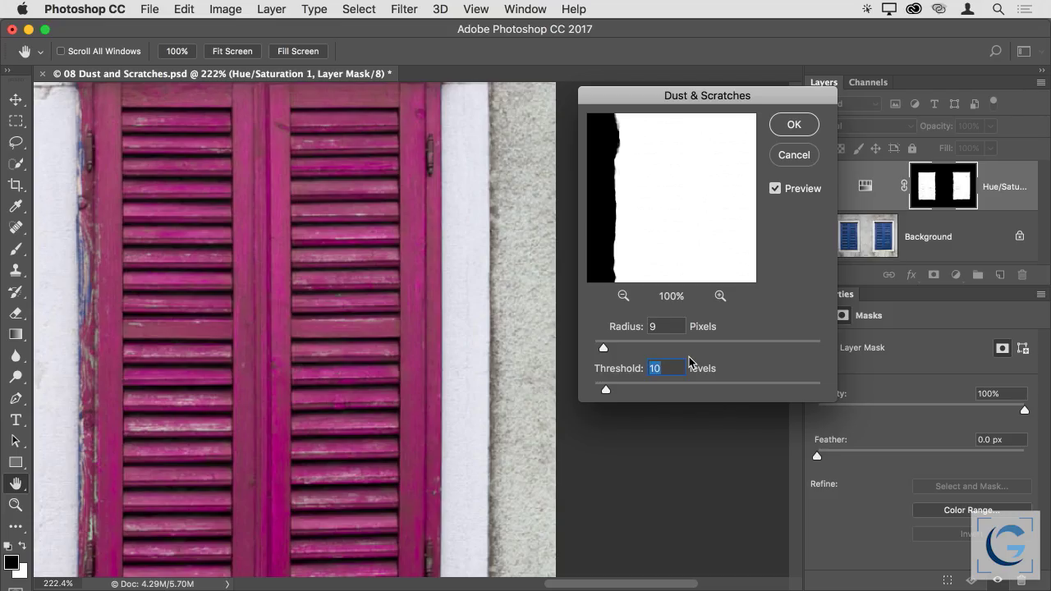
key(Up)
drag(724, 201, 638, 221)
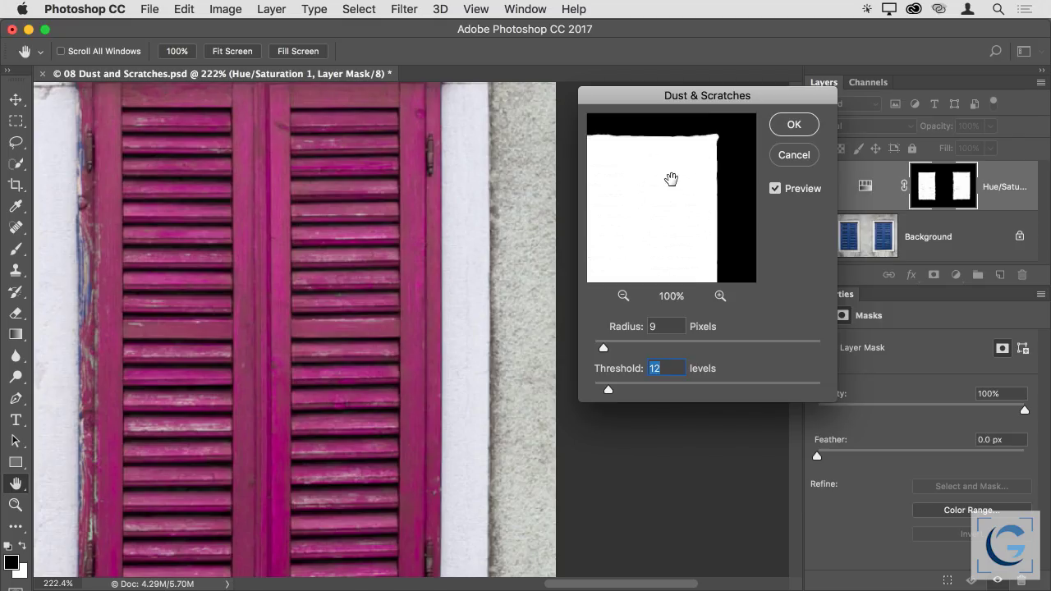
drag(651, 201, 682, 204)
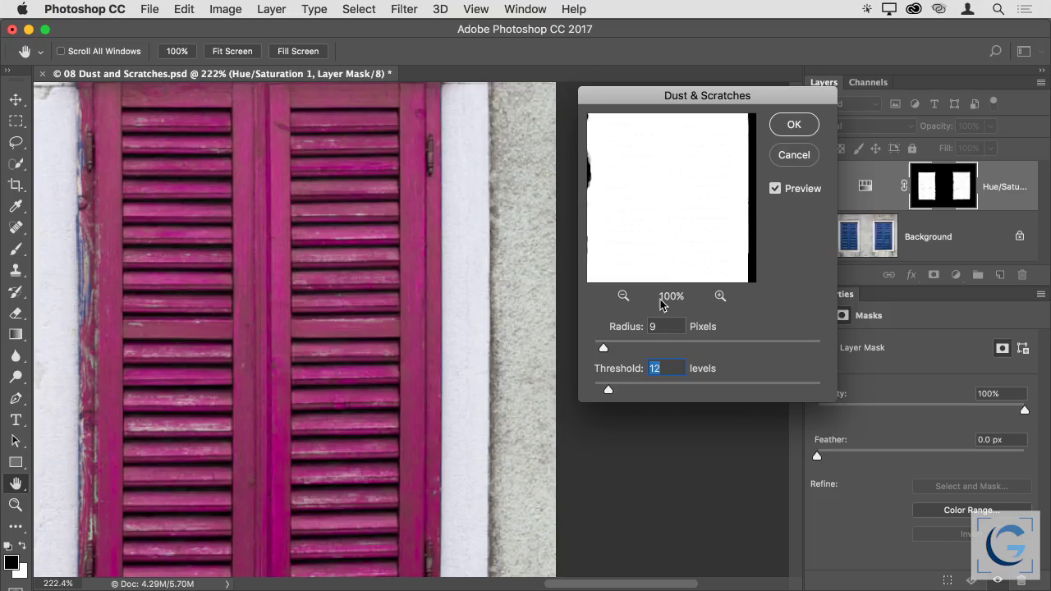
click(791, 126)
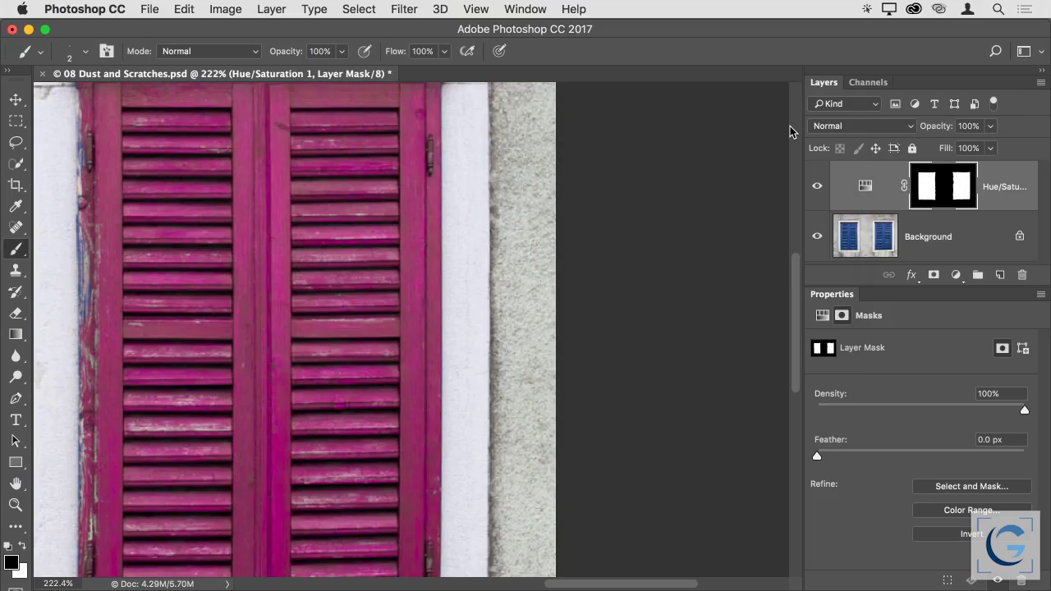
Shift the Hue/Saturation adjustment's hue to +23 to recolour both pairs of shutters blue.
key(super+0)
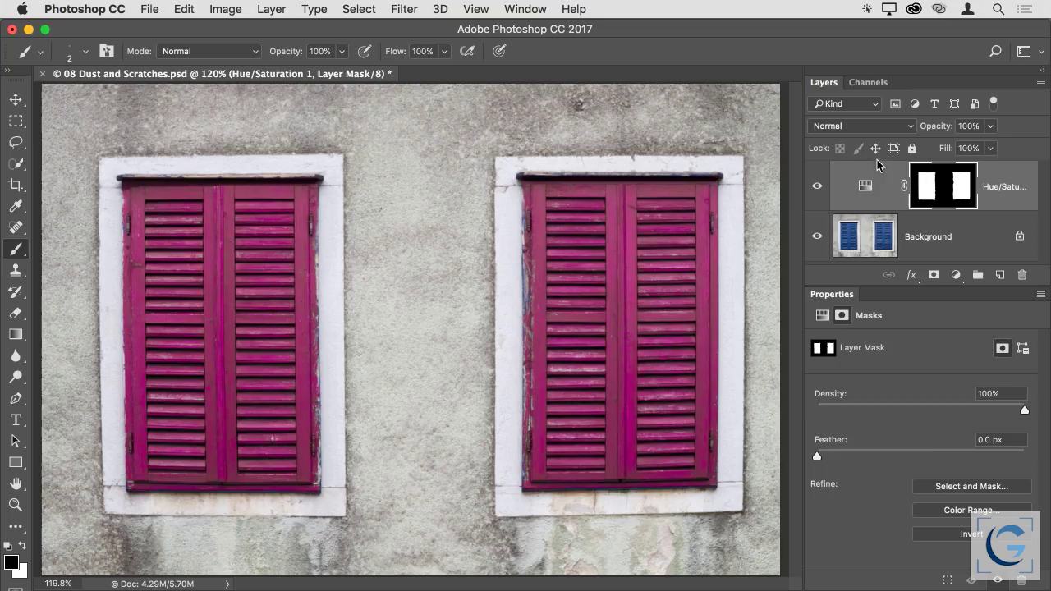
click(867, 184)
drag(997, 404, 945, 397)
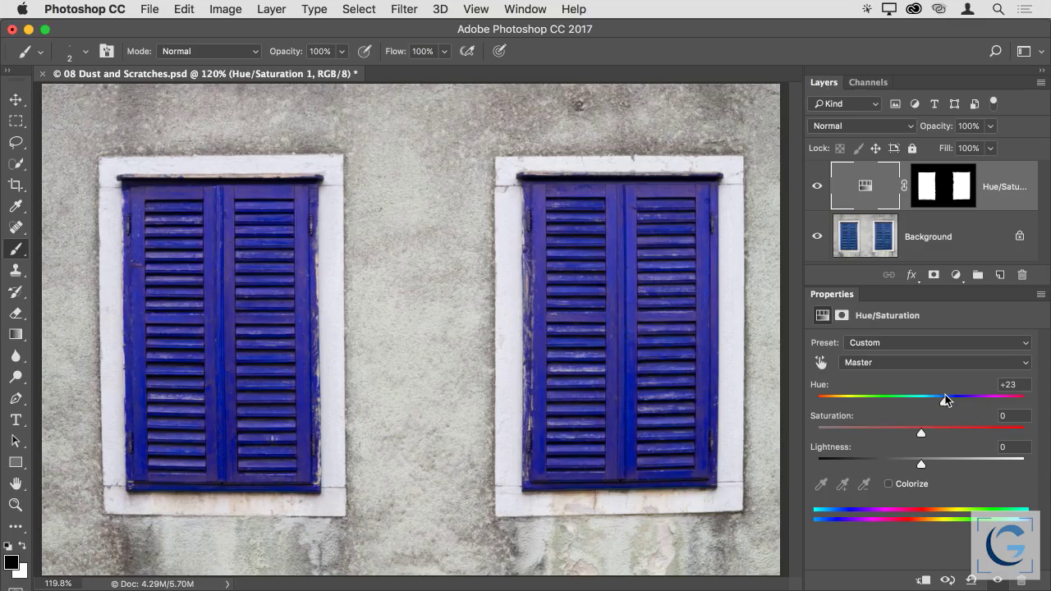
Close the shutters document without saving and open 09 Color Range on Mask.psd.
key(super+w)
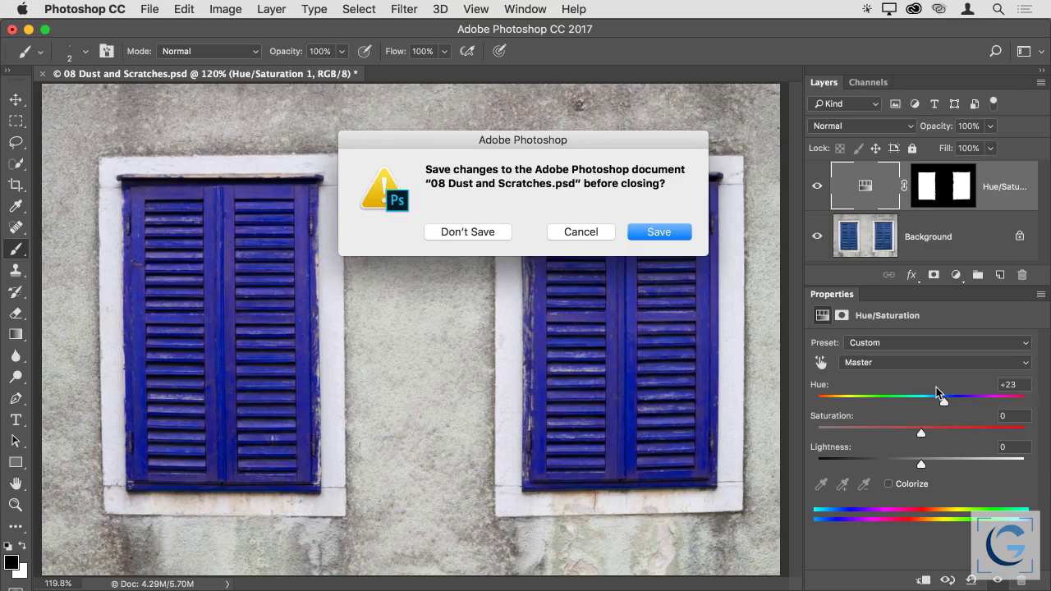
key(super+d)
key(super+o)
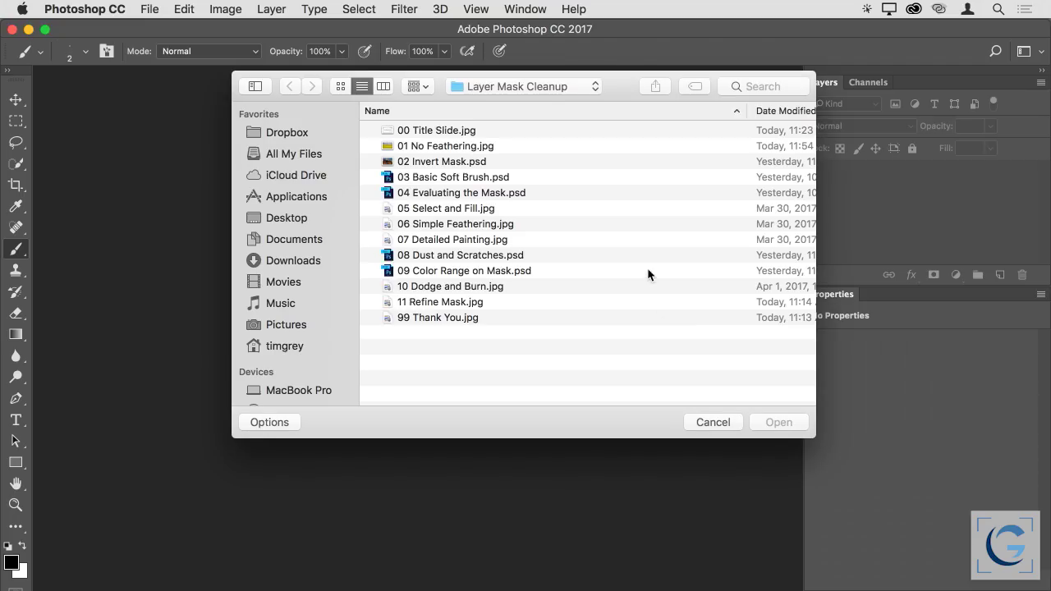
double_click(472, 271)
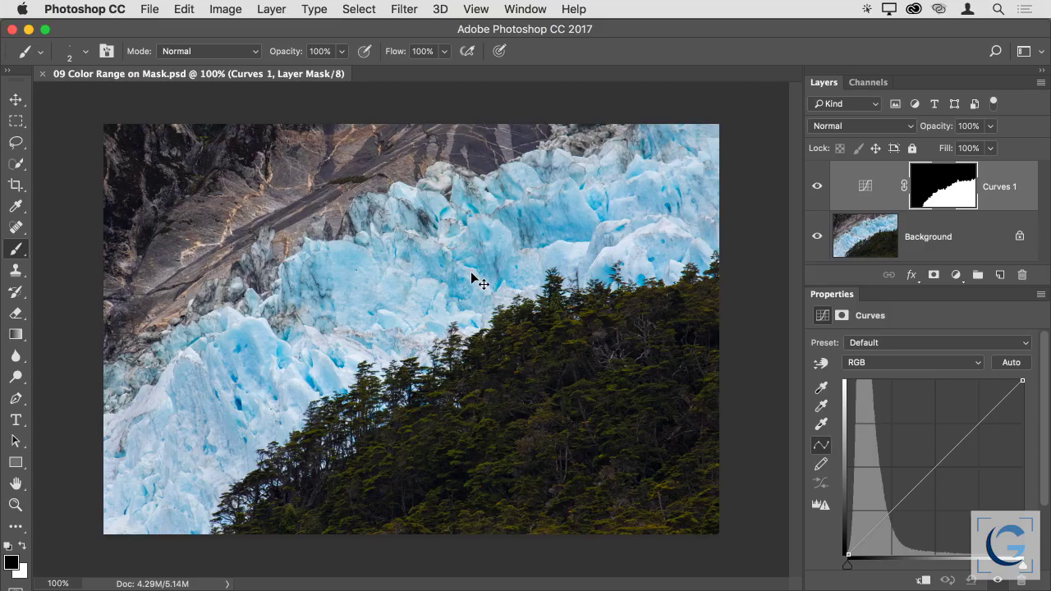
Raise the midpoint of the RGB curve steeply to brighten the masked trees dramatically.
key(super+equal)
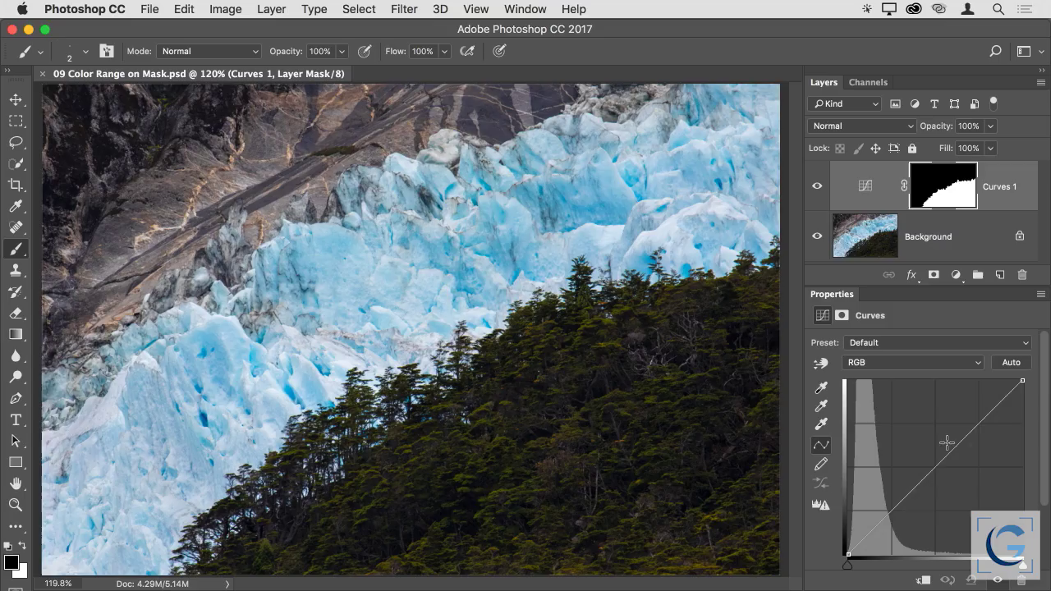
drag(927, 474, 890, 402)
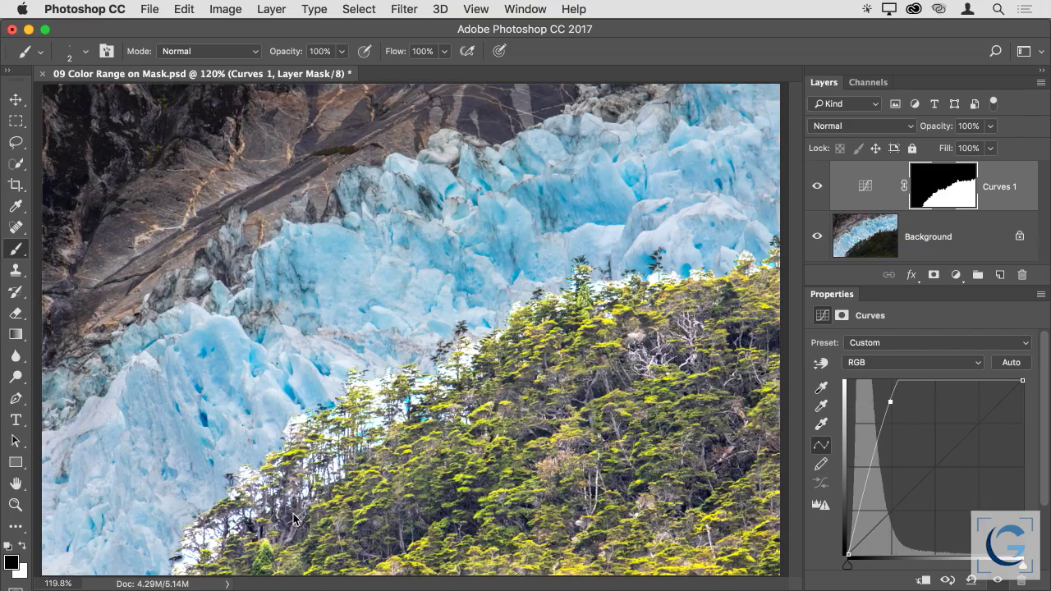
Examine the tree line against the glacier up close, and view the Curves layer mask on its own.
drag(403, 429, 472, 448)
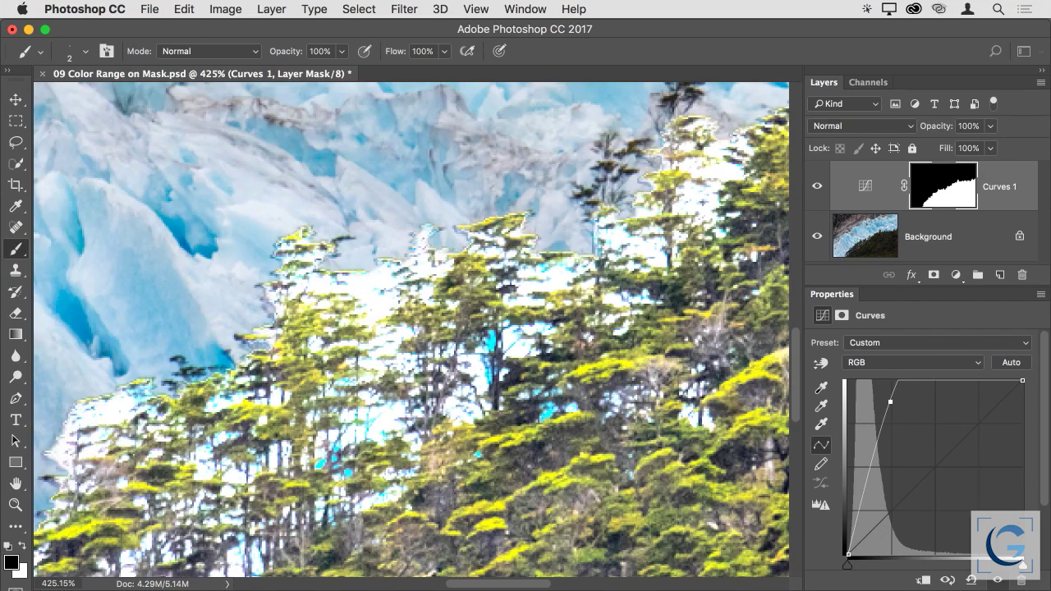
key(super+minus)
key(super+minus)
key(super+minus)
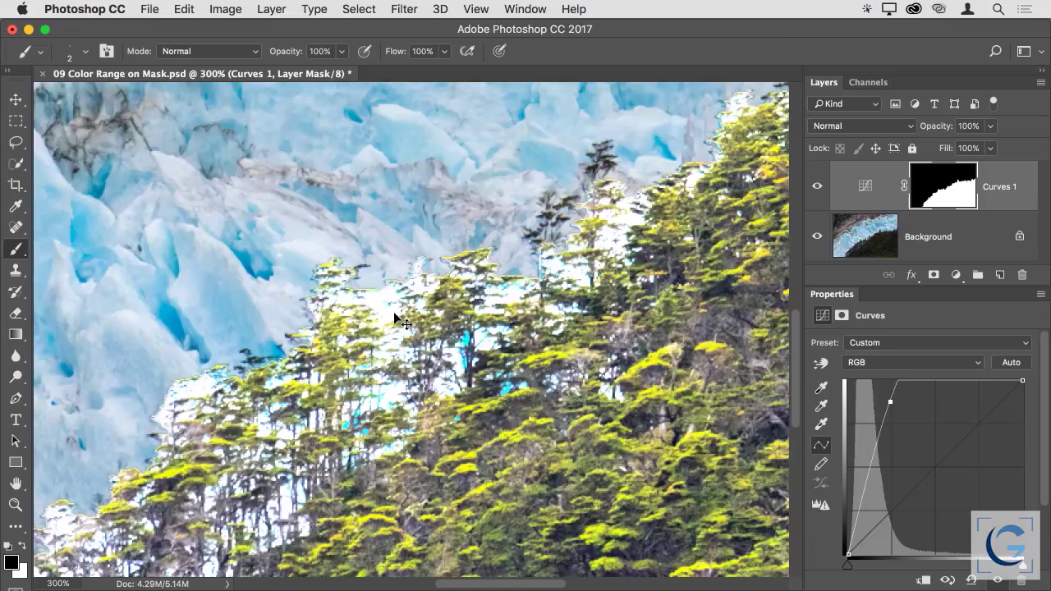
key(super+minus)
key(super+0)
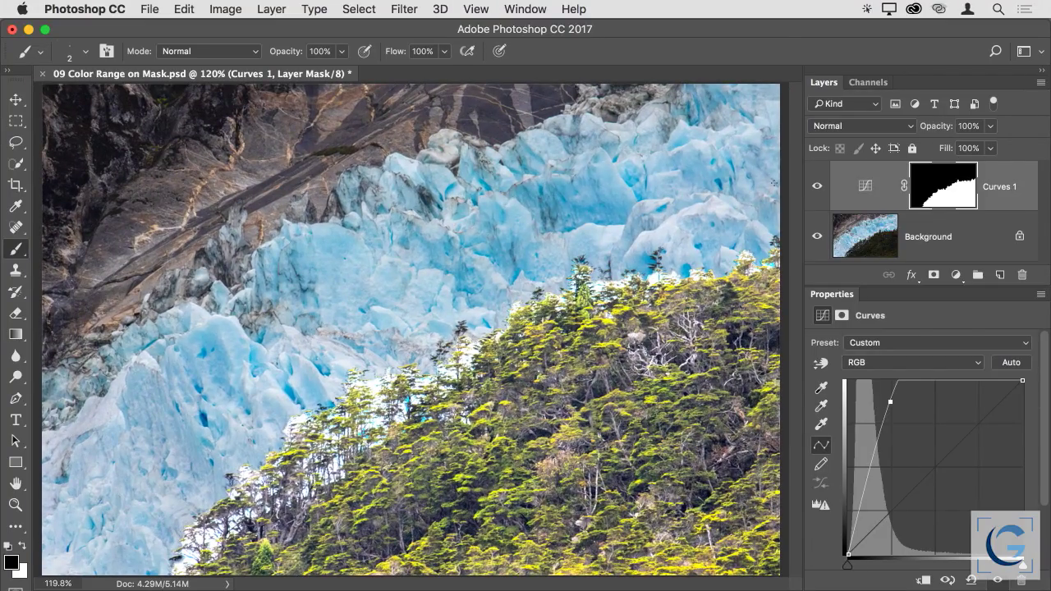
alt+click(943, 188)
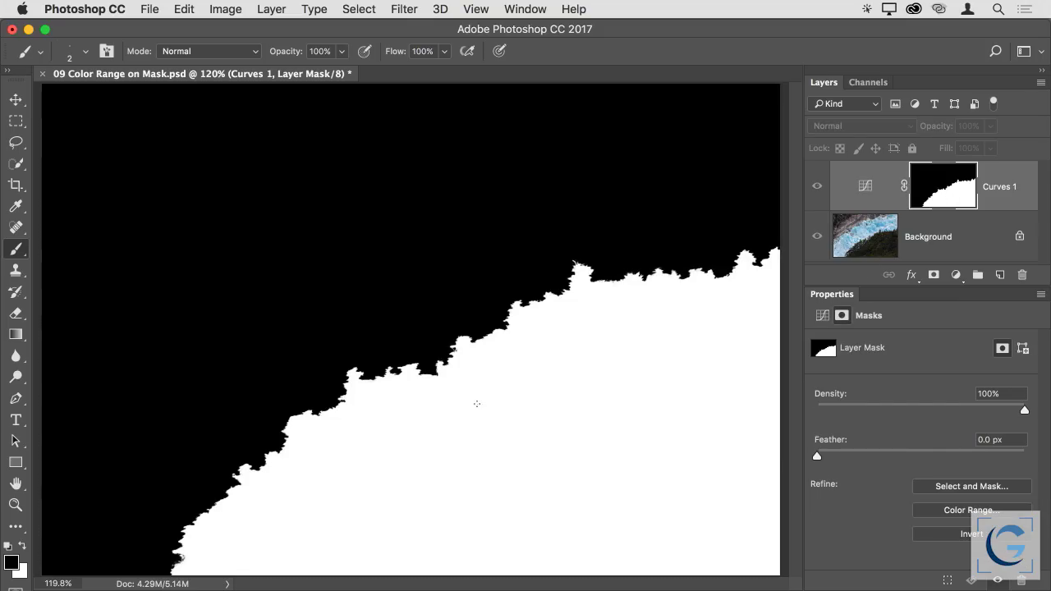
alt+click(938, 198)
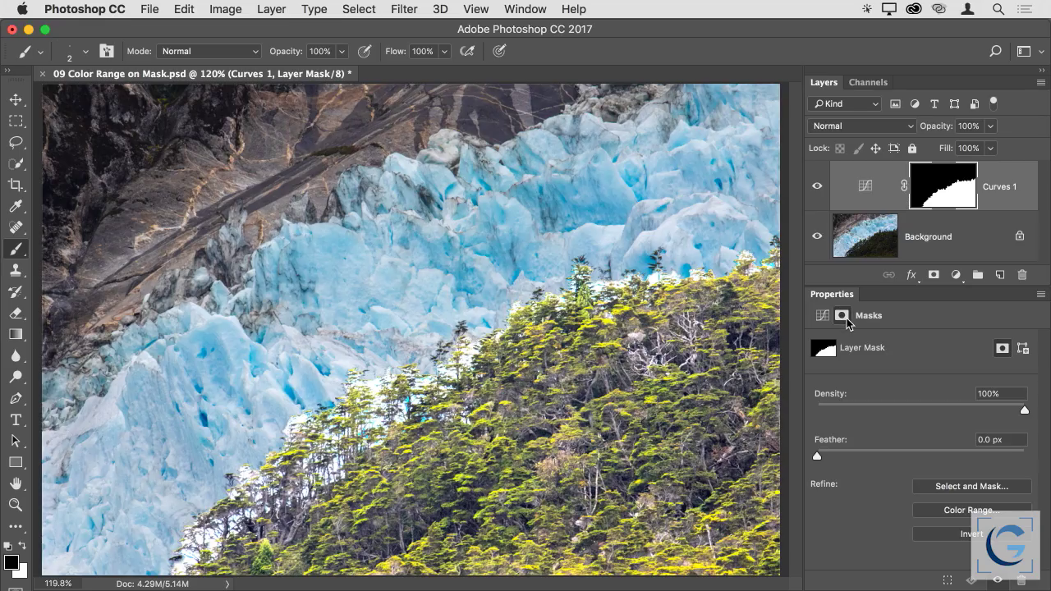
Start a Color Range refinement of the Curves layer mask and sample two colours from the forest, adding the second to the first.
click(990, 511)
drag(748, 97, 674, 31)
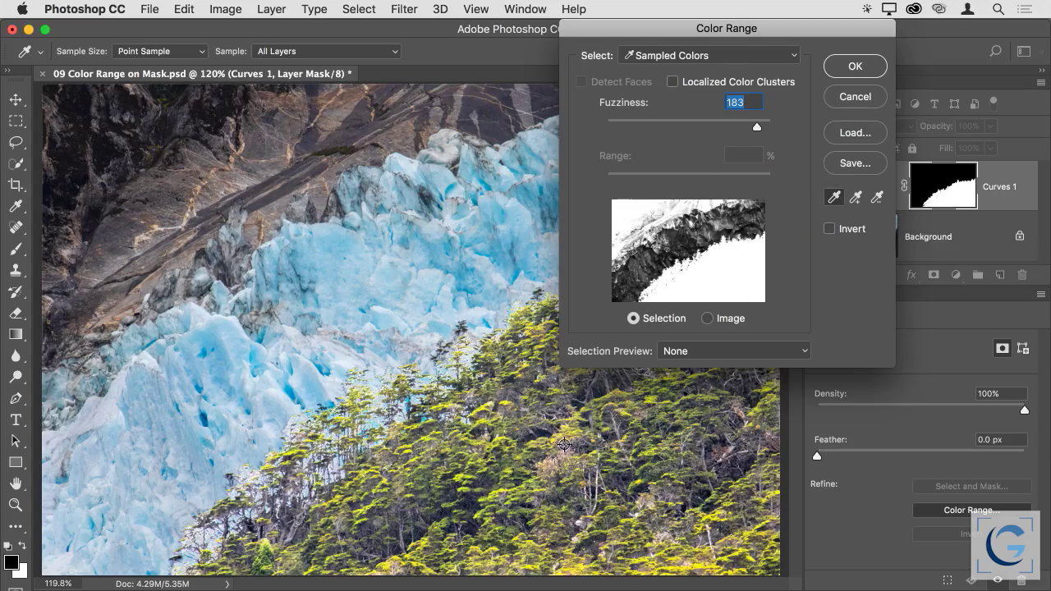
click(520, 474)
click(856, 197)
click(413, 502)
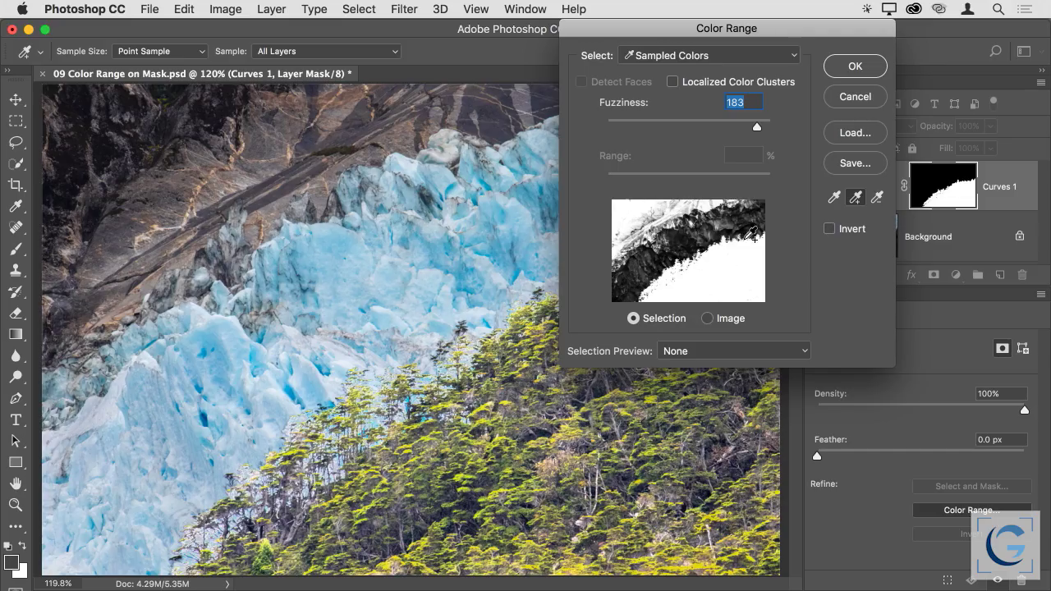
Try adding another colour sample from the trees near the upper tree line, and undo that addition.
drag(736, 35, 266, 77)
click(692, 326)
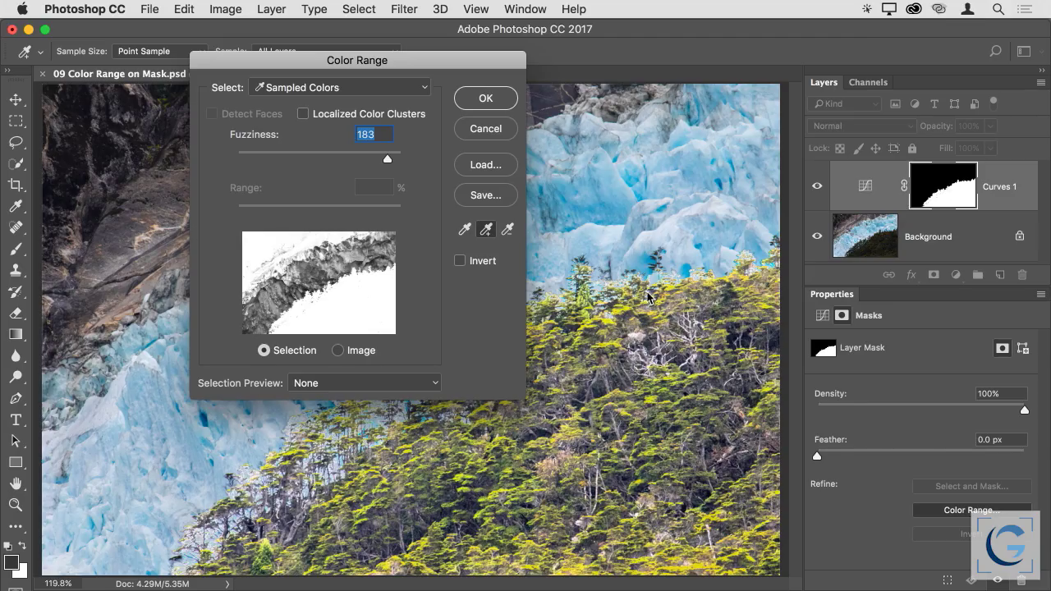
drag(332, 64, 434, 50)
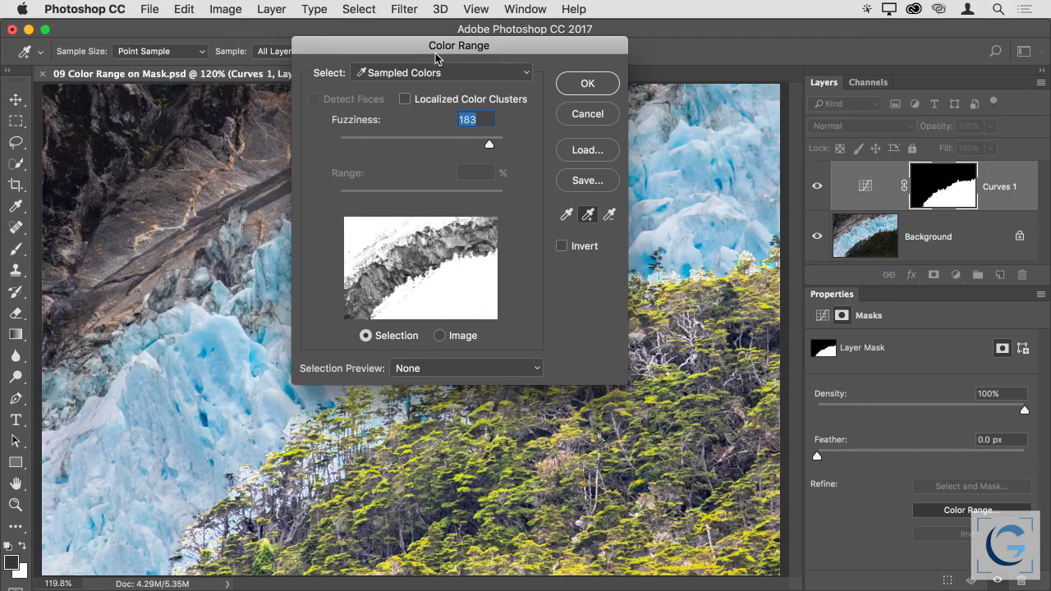
key(super+z)
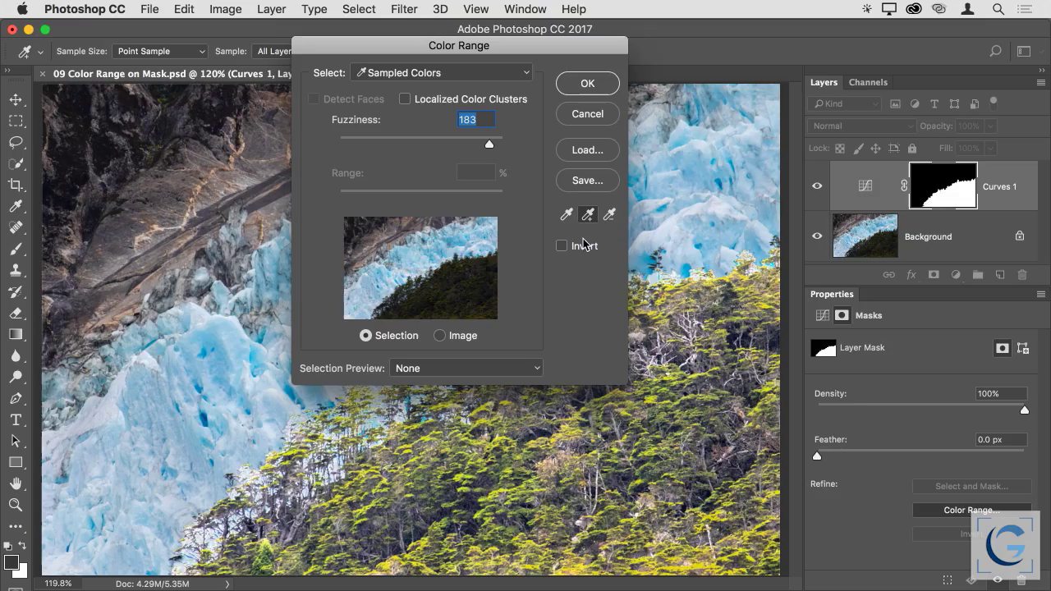
Apply the Color Range refinement to the Curves layer mask.
click(609, 215)
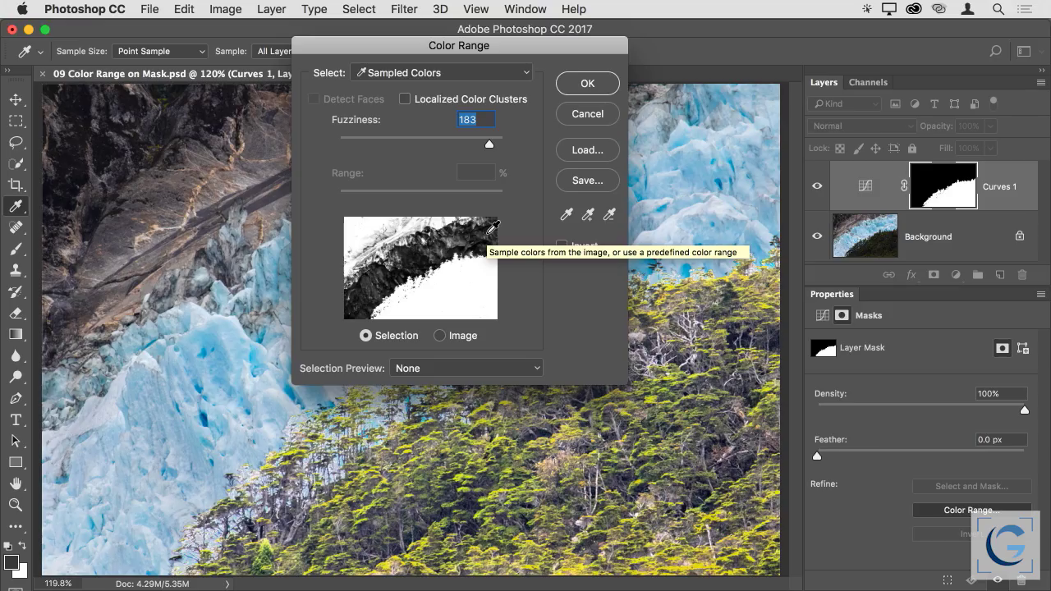
click(587, 86)
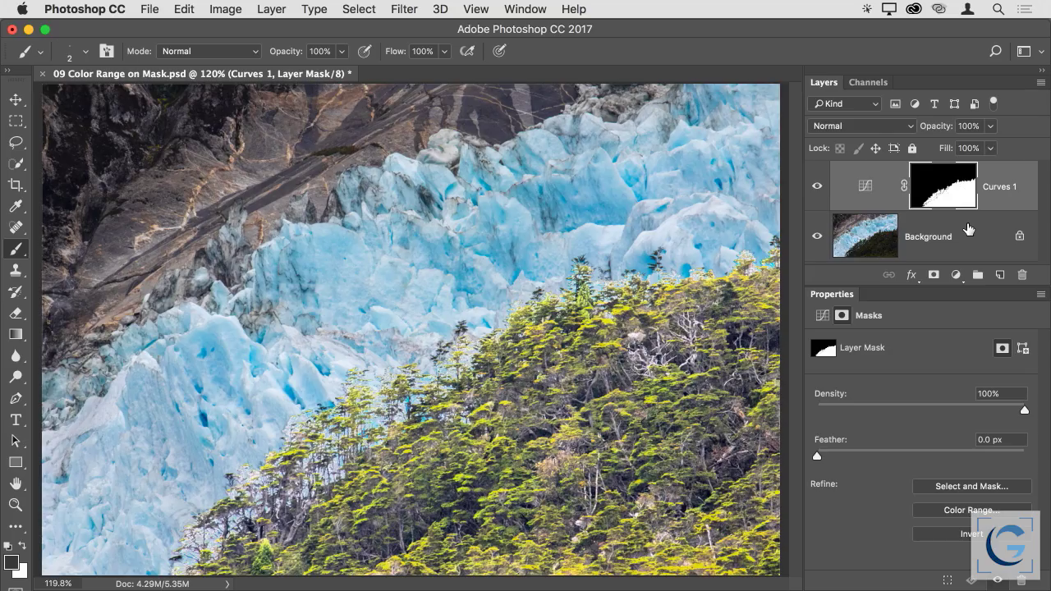
Display the Curves mask alone and paint over the grey specks in the forest interior with a 175-pixel white brush.
alt+click(959, 189)
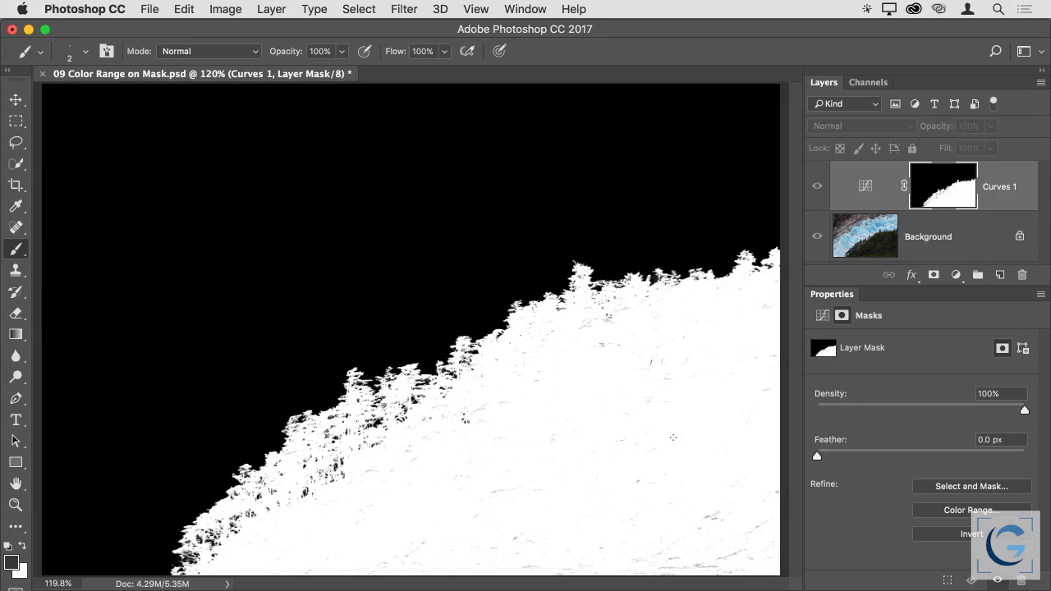
key(bracketright)
key(bracketright)
key(bracketright)
key(bracketright)
key(bracketright)
key(bracketright)
key(bracketright)
key(bracketright)
key(bracketright)
key(bracketright)
key(bracketright)
key(bracketright)
key(bracketright)
key(bracketright)
key(x)
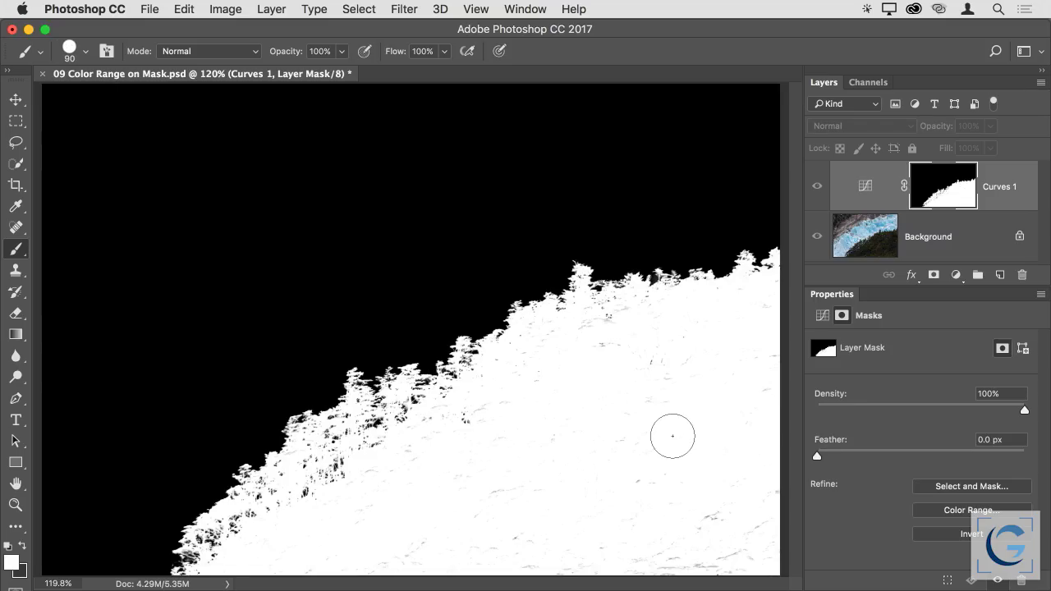
key(bracketright)
key(bracketright)
key(bracketright)
key(bracketright)
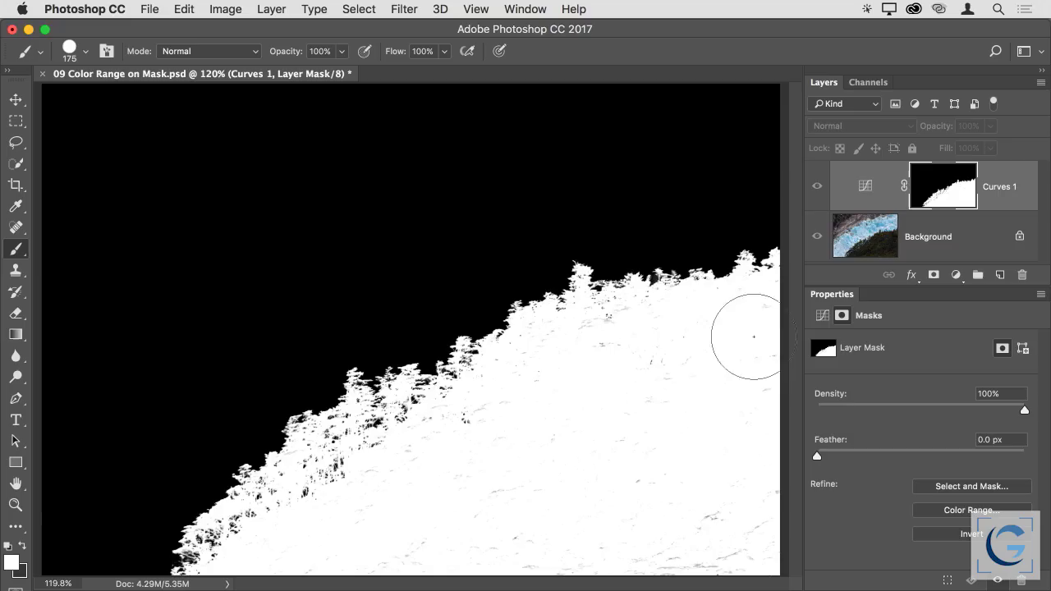
mouse_move(621, 368)
mouse_down()
mouse_move(457, 457)
mouse_move(412, 511)
mouse_move(356, 545)
mouse_move(539, 533)
mouse_move(604, 470)
mouse_move(647, 471)
mouse_move(723, 393)
mouse_move(676, 541)
mouse_move(703, 572)
mouse_move(728, 576)
mouse_move(803, 533)
mouse_move(782, 410)
mouse_up()
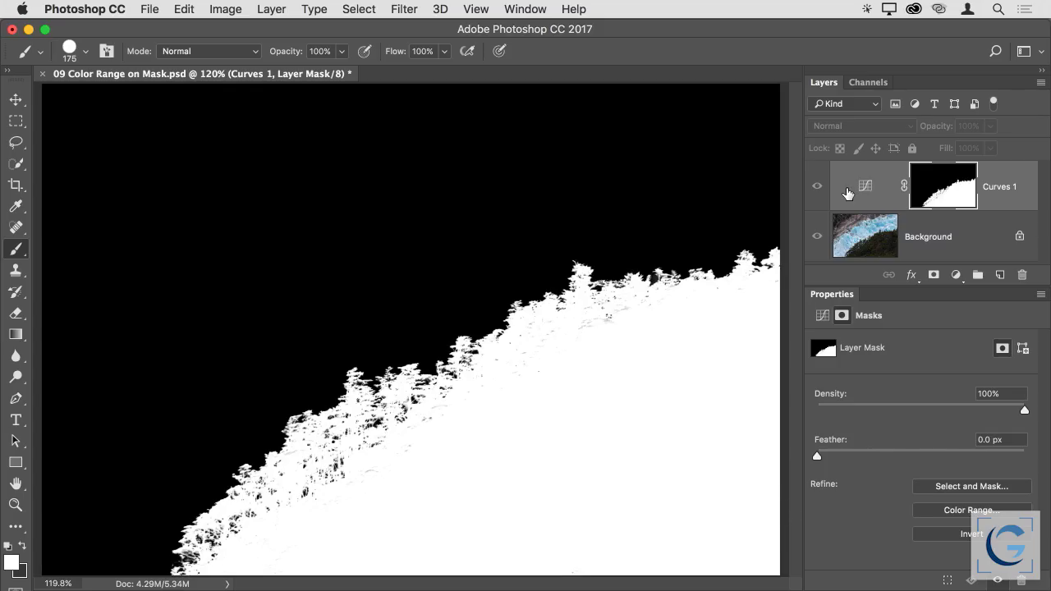
Lower the Curves adjustment's RGB curve point to give the trees only a moderate brightening.
click(881, 185)
drag(889, 401, 920, 463)
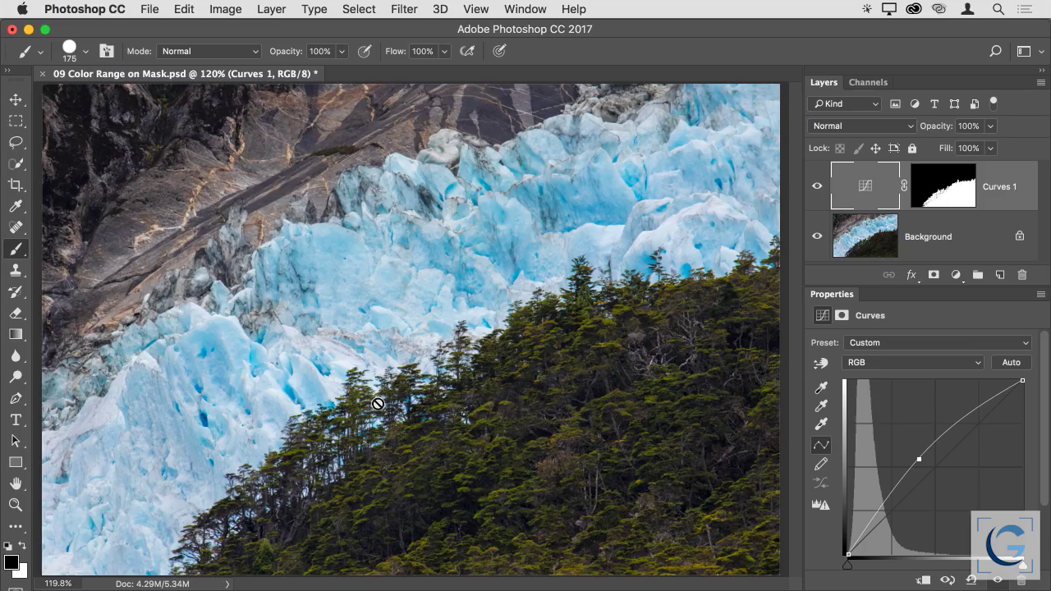
Close the current document without saving its changes and open 10 Dodge and Burn.jpg from the Layer Mask Cleanup folder.
key(super+w)
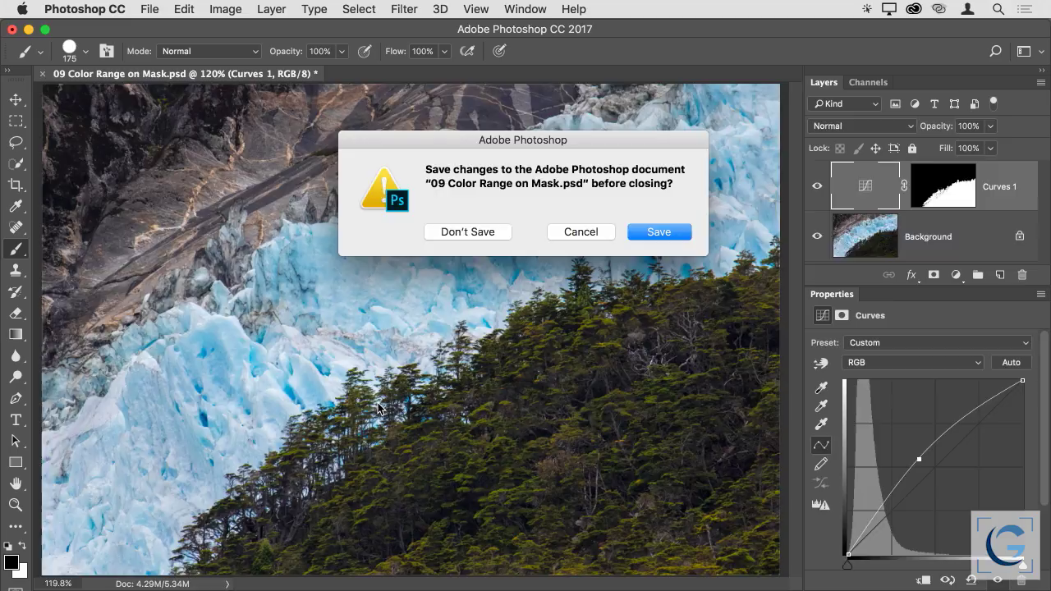
key(super+d)
key(super+o)
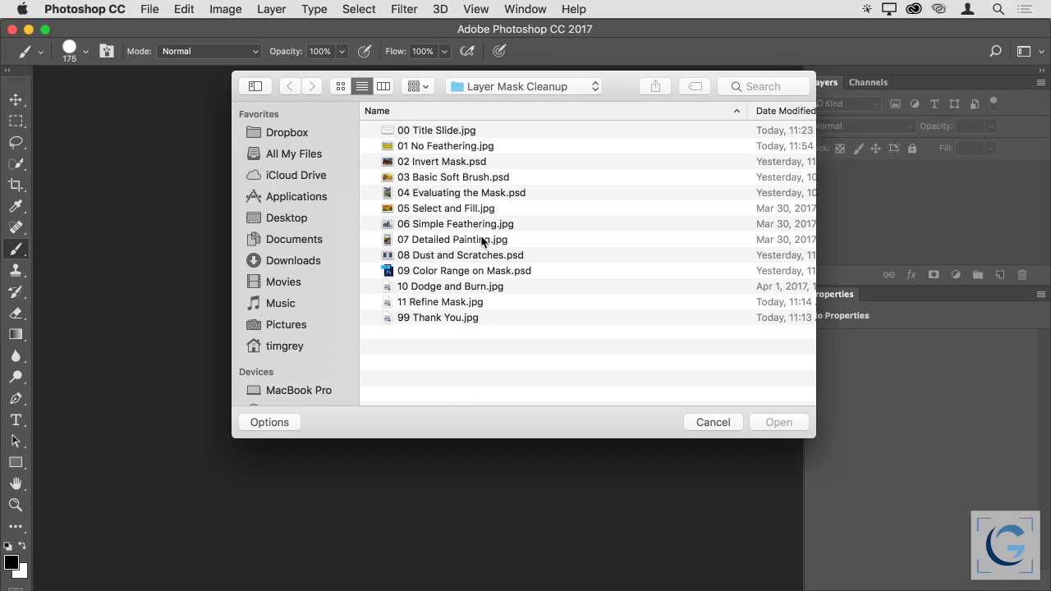
click(458, 290)
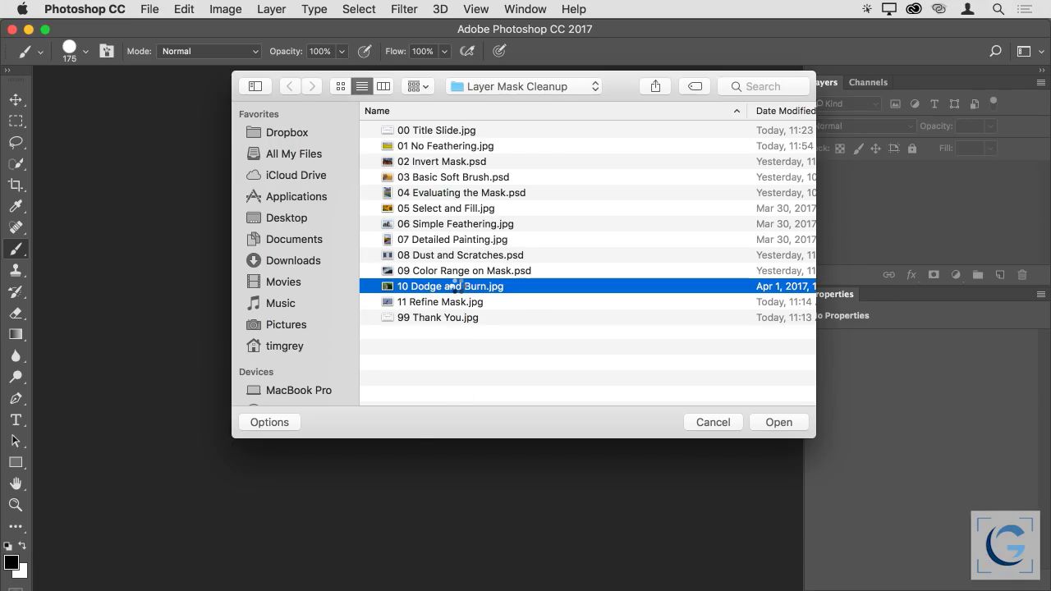
double_click(457, 287)
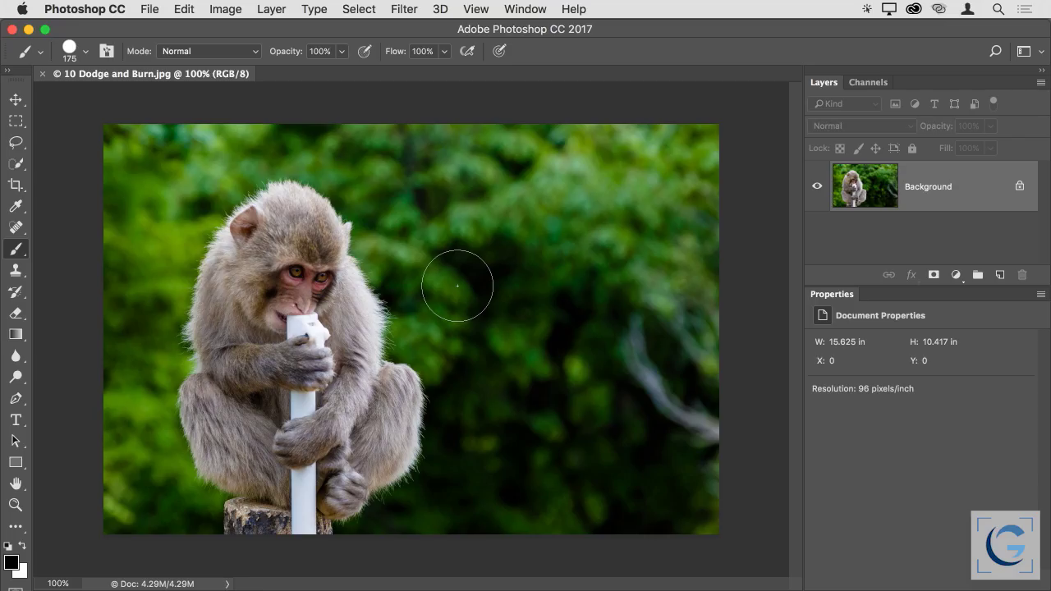
Examine the monkey's fur edge up close and compare the Red, Green and Blue channels for contrast between the monkey and the background.
key(super+plus)
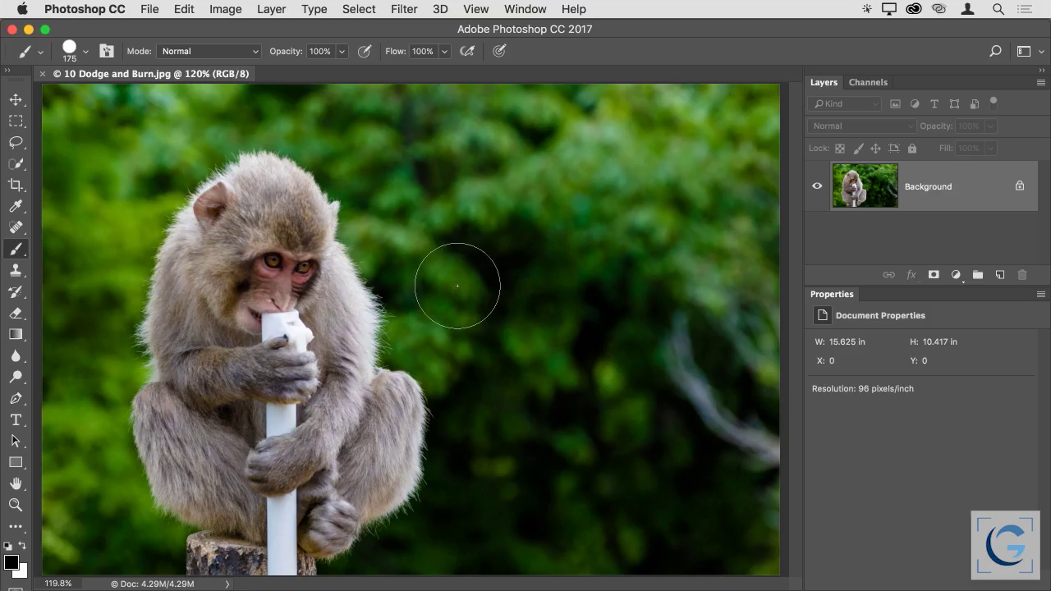
drag(396, 315, 425, 337)
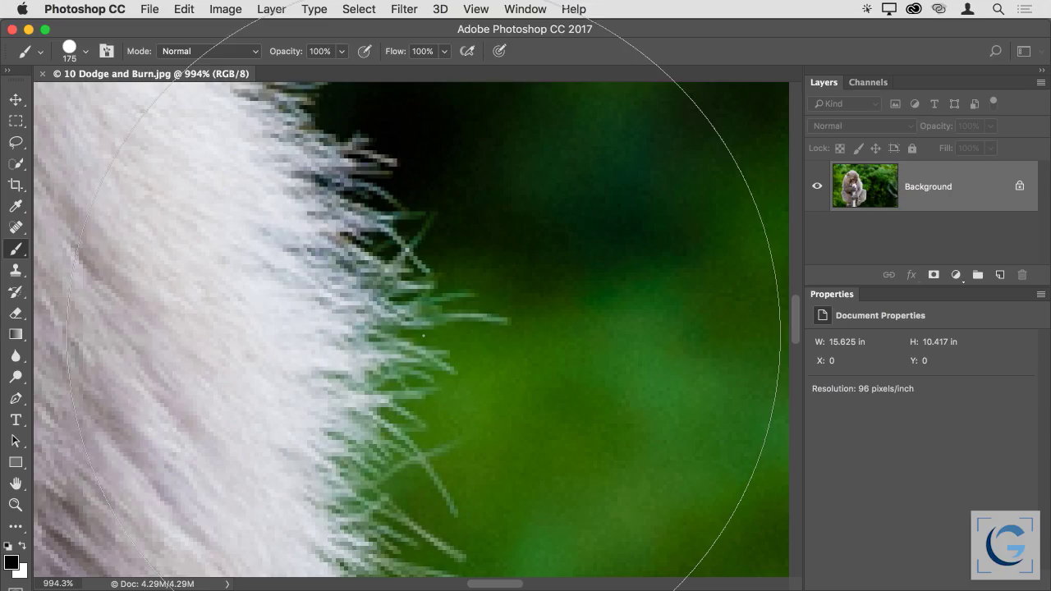
key(super+0)
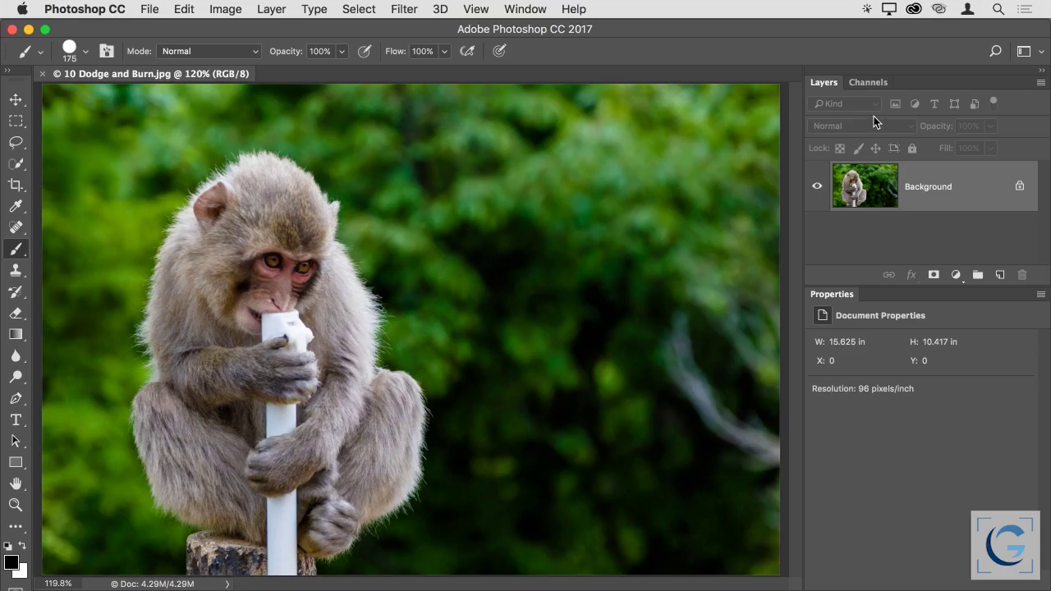
click(871, 84)
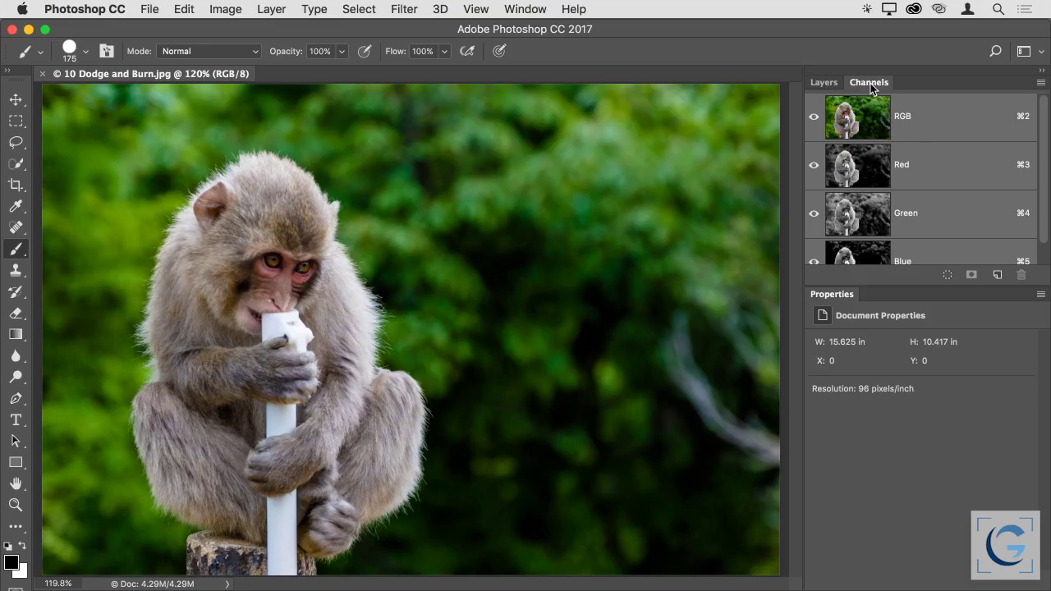
click(527, 12)
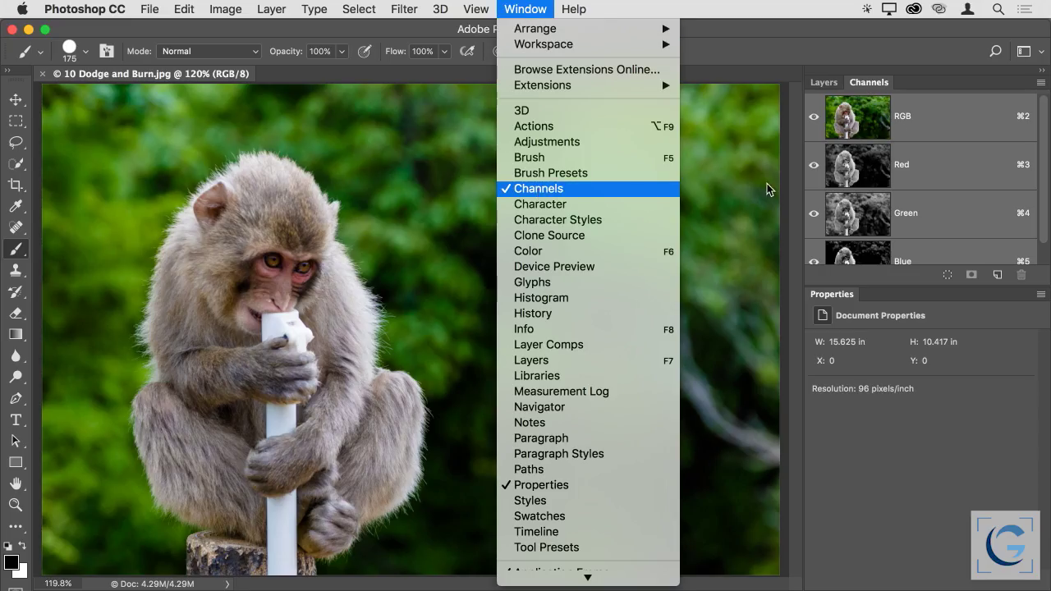
click(914, 115)
click(860, 166)
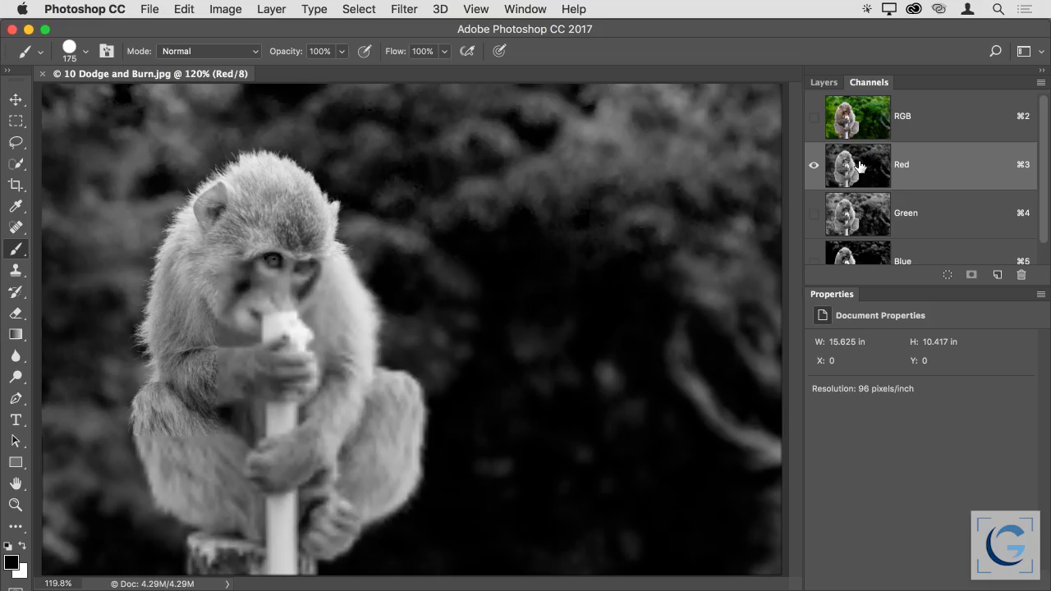
click(860, 222)
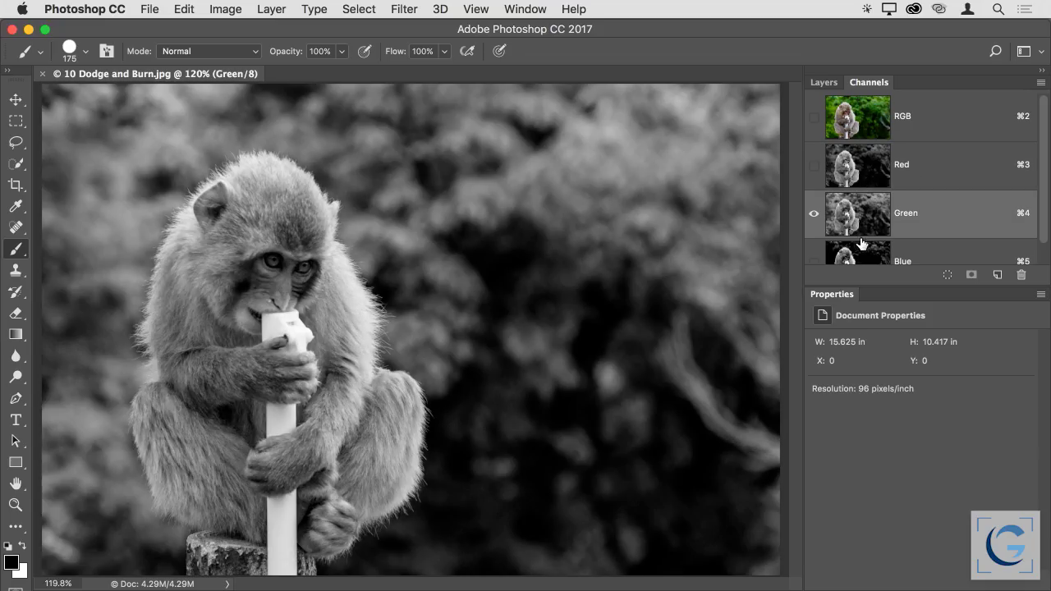
drag(864, 286, 867, 320)
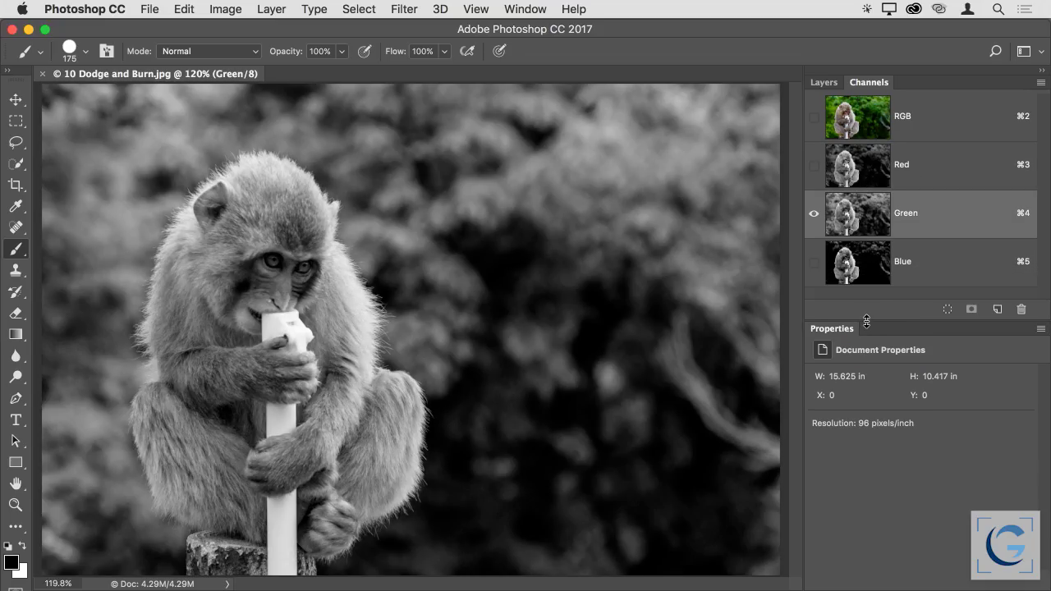
click(854, 265)
click(854, 174)
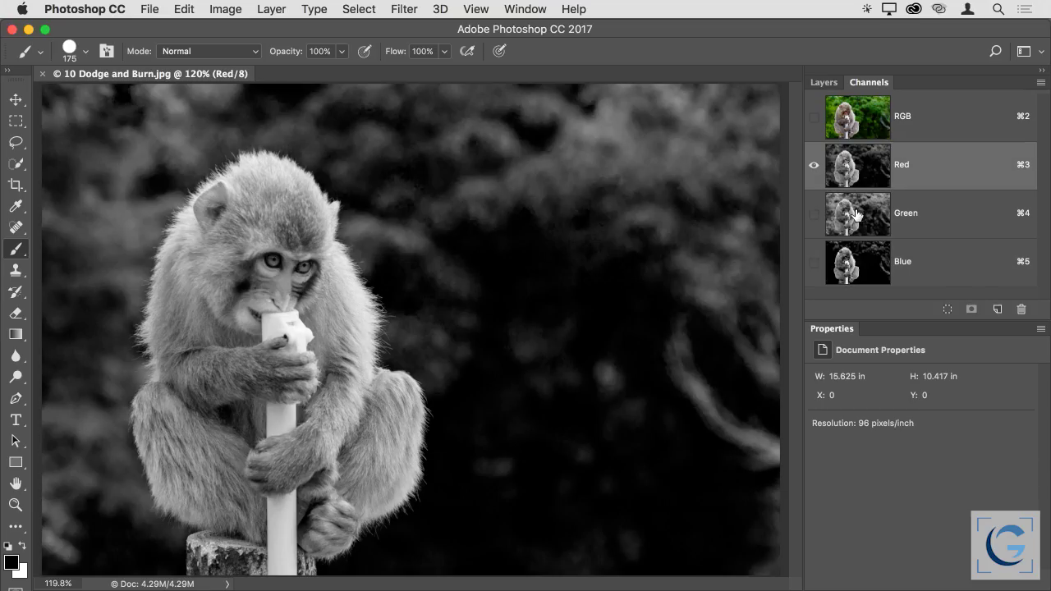
click(857, 212)
click(861, 273)
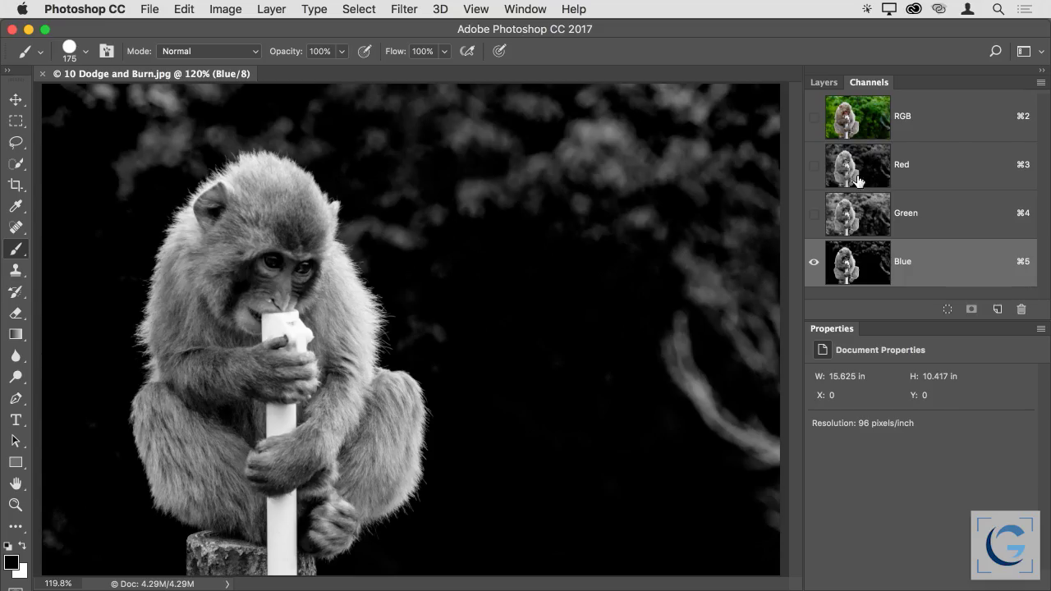
click(858, 205)
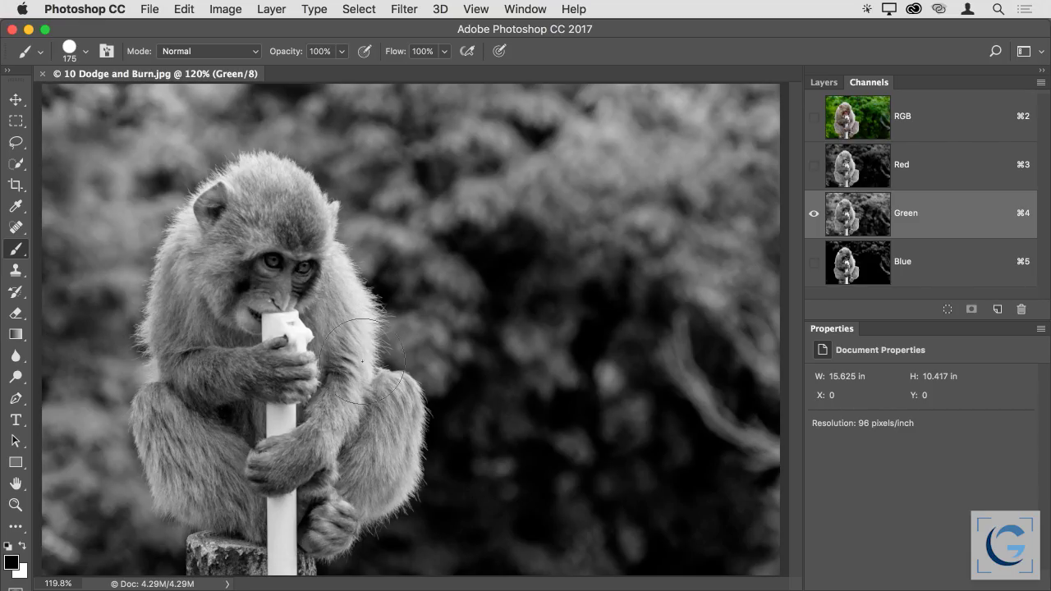
Duplicate the Blue channel and start a Levels adjustment on the copy.
click(849, 276)
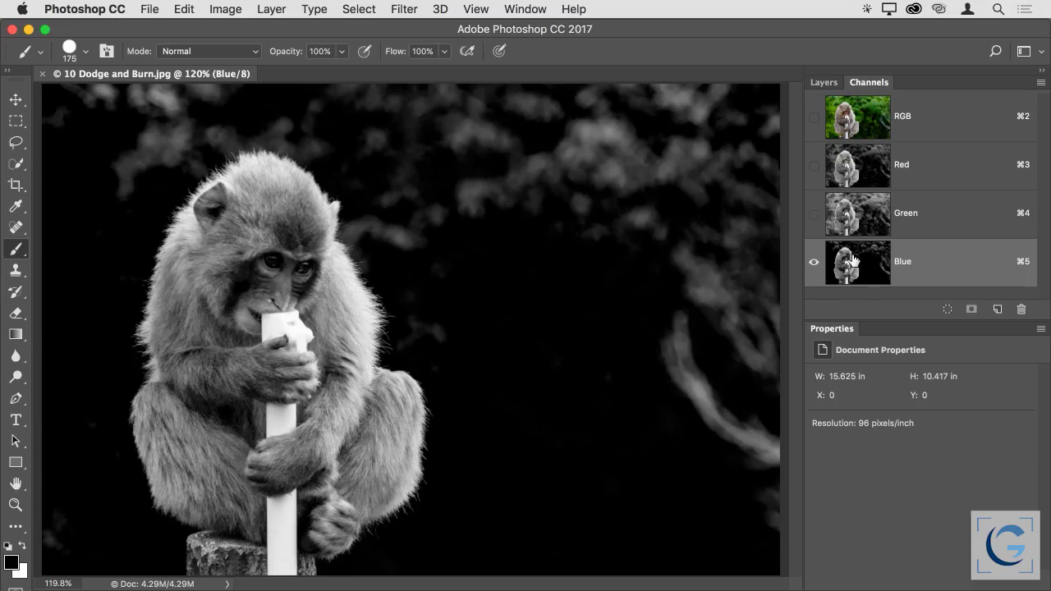
drag(920, 265, 1000, 311)
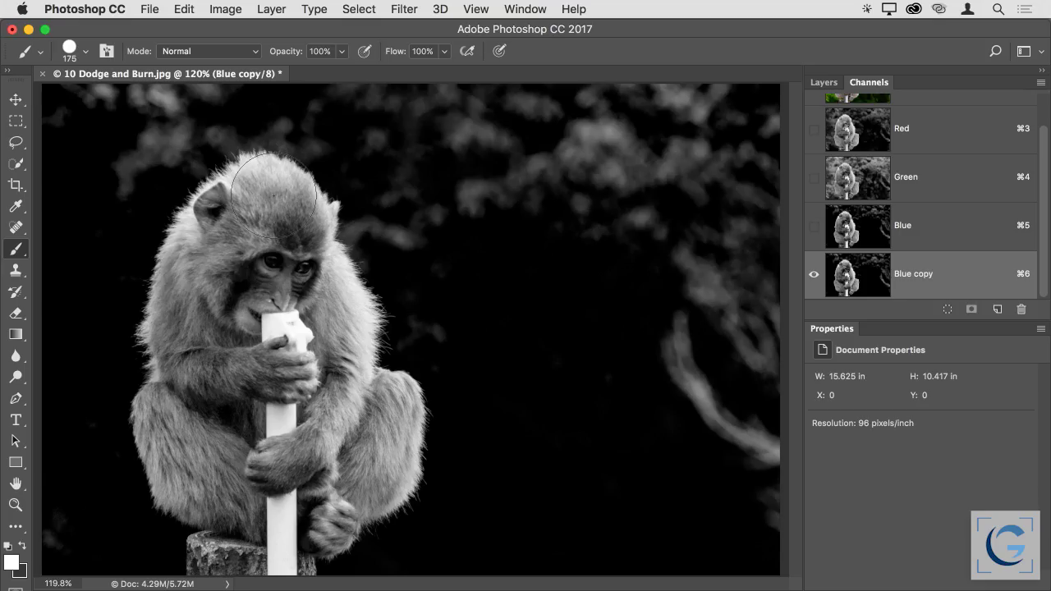
click(229, 10)
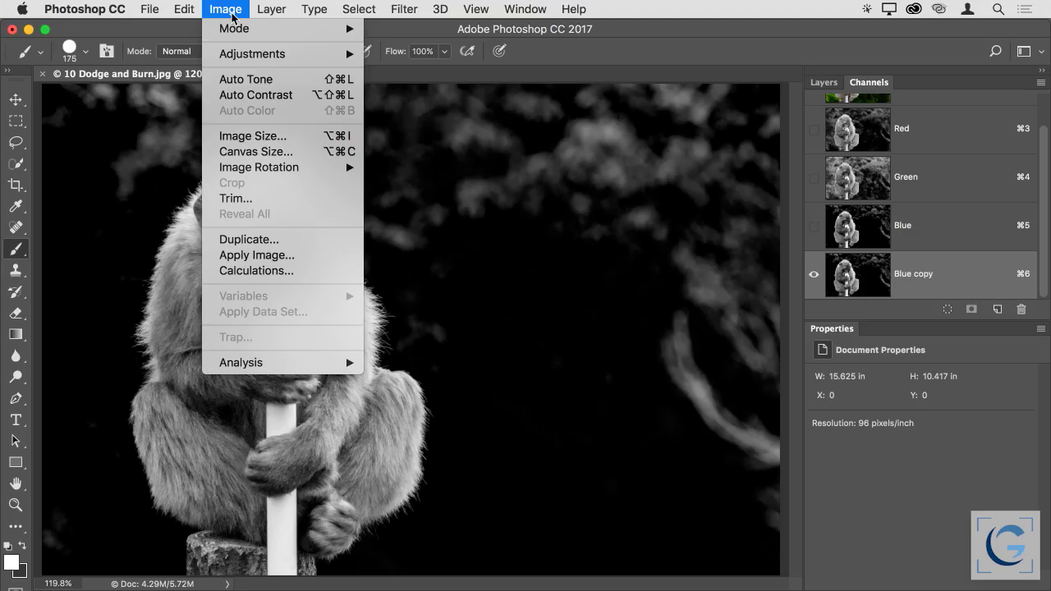
mouse_move(306, 57)
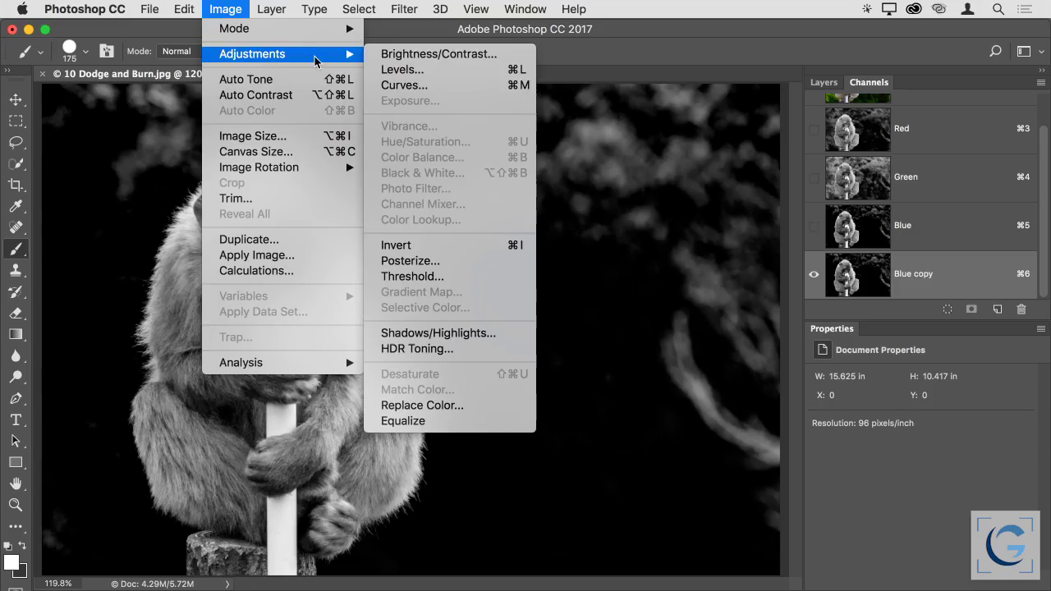
click(439, 72)
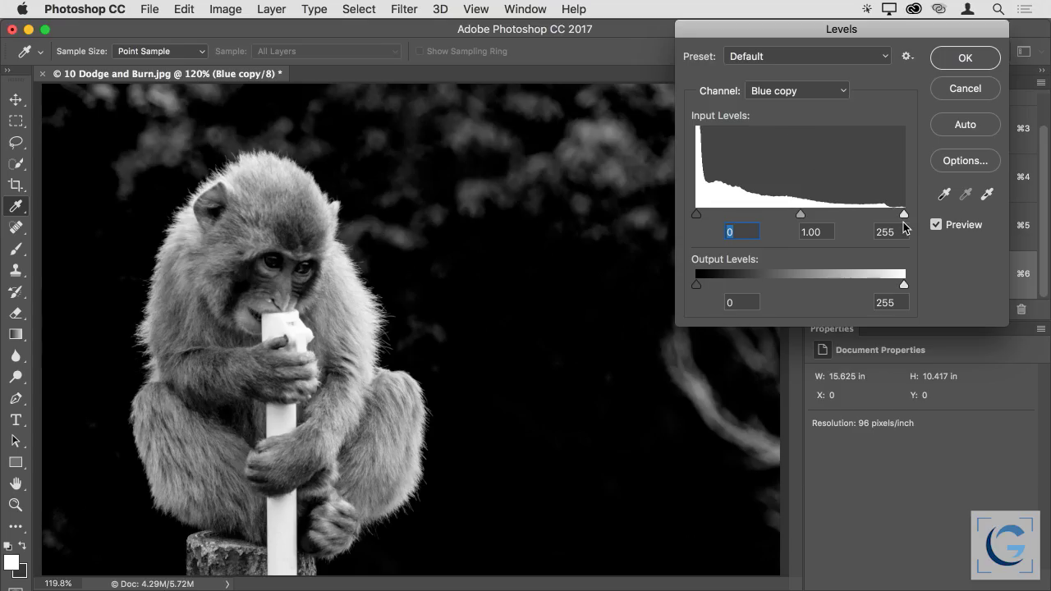
Set the Levels input black point to 52 and white point to 111 on the Blue copy channel, and apply the adjustment.
drag(904, 217, 772, 217)
drag(697, 216, 778, 215)
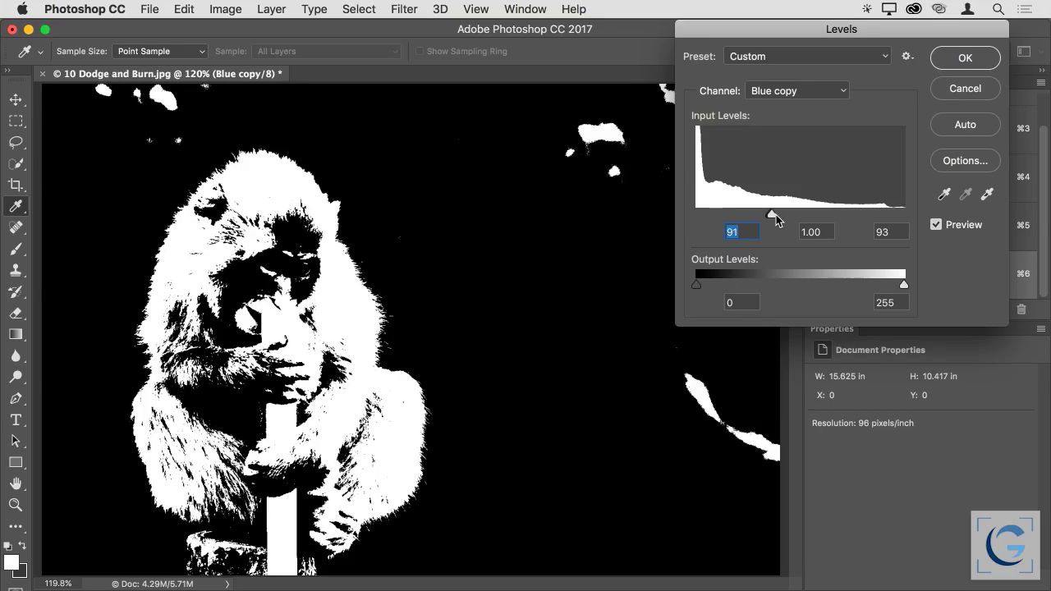
drag(774, 213, 749, 216)
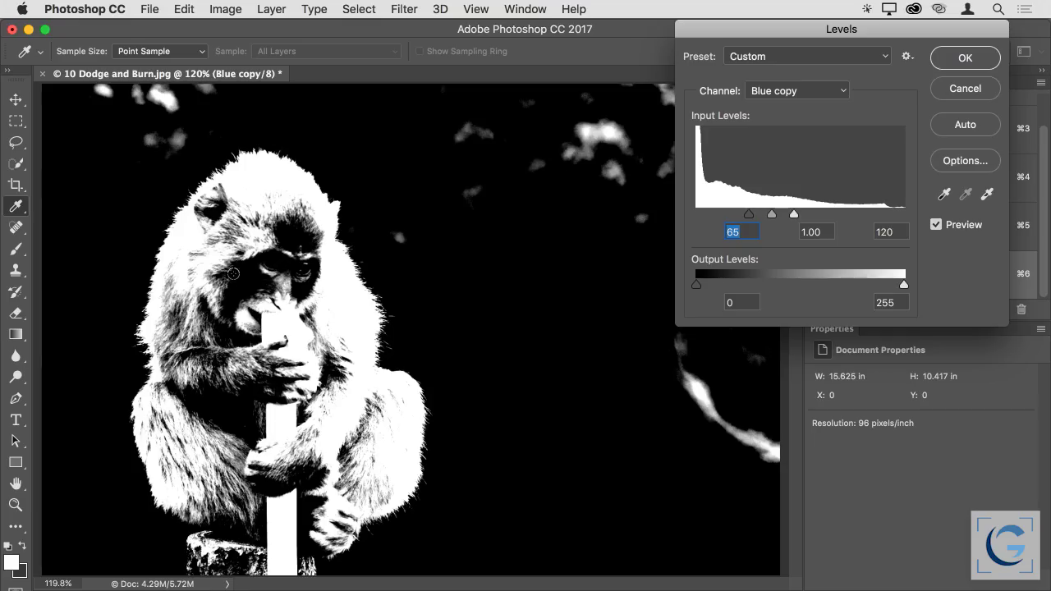
drag(748, 218, 741, 220)
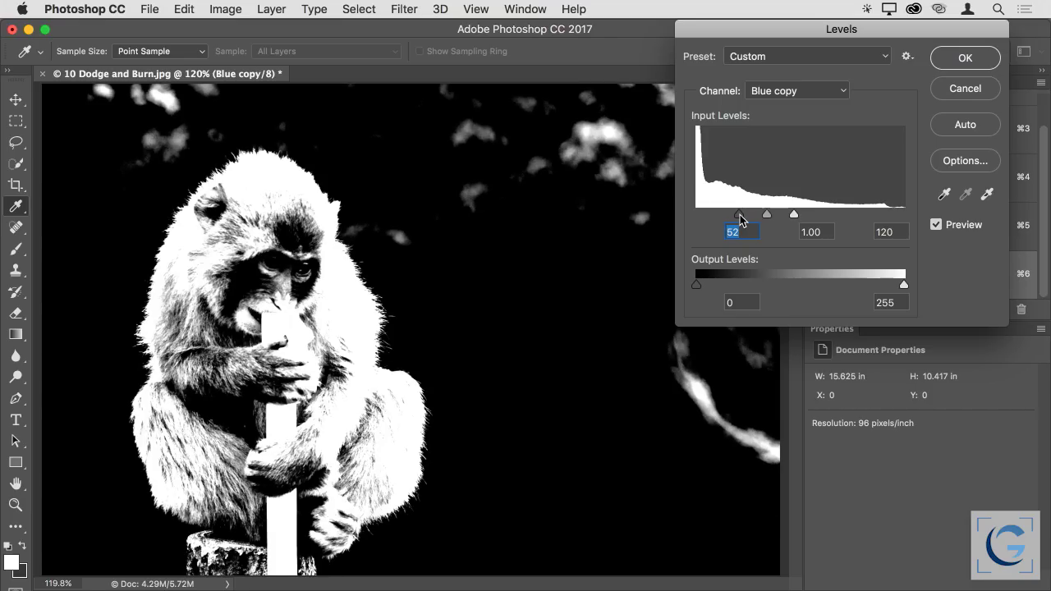
drag(793, 216, 796, 216)
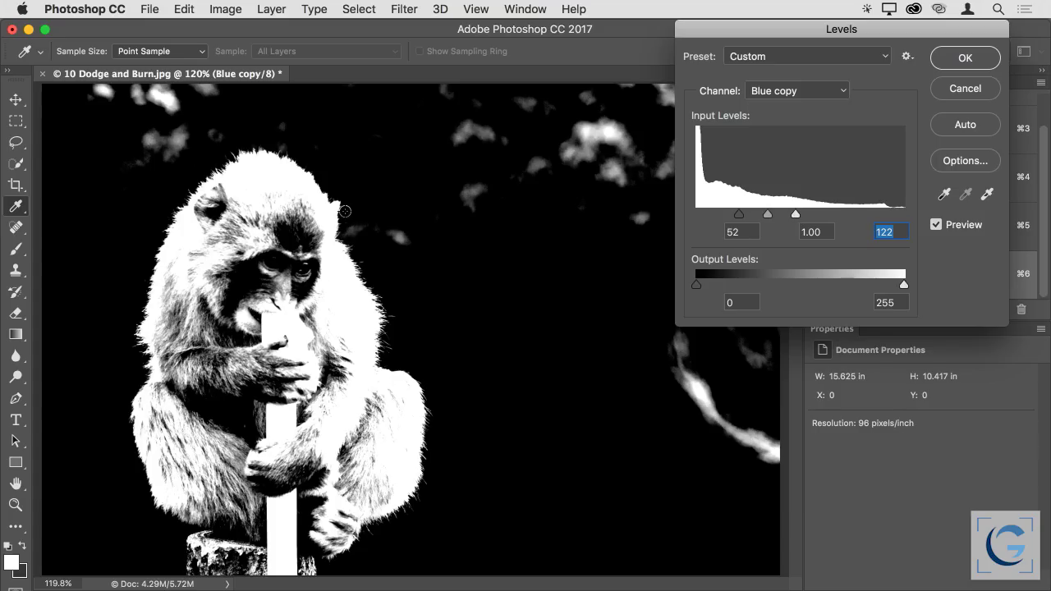
drag(359, 258, 443, 283)
mouse_move(794, 215)
mouse_down()
mouse_move(741, 215)
mouse_move(787, 215)
mouse_up()
key(super+0)
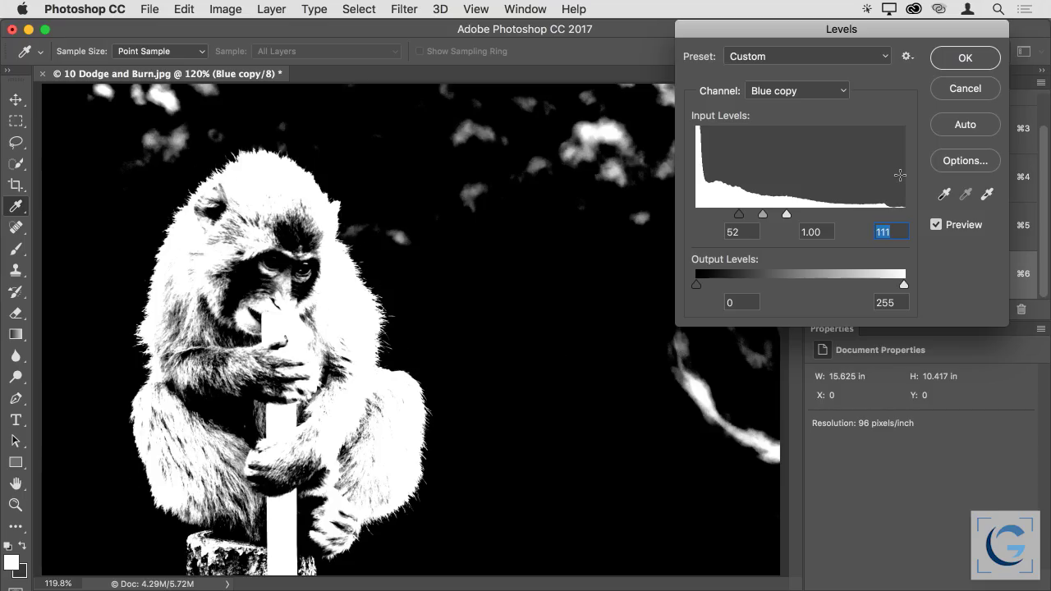
click(961, 61)
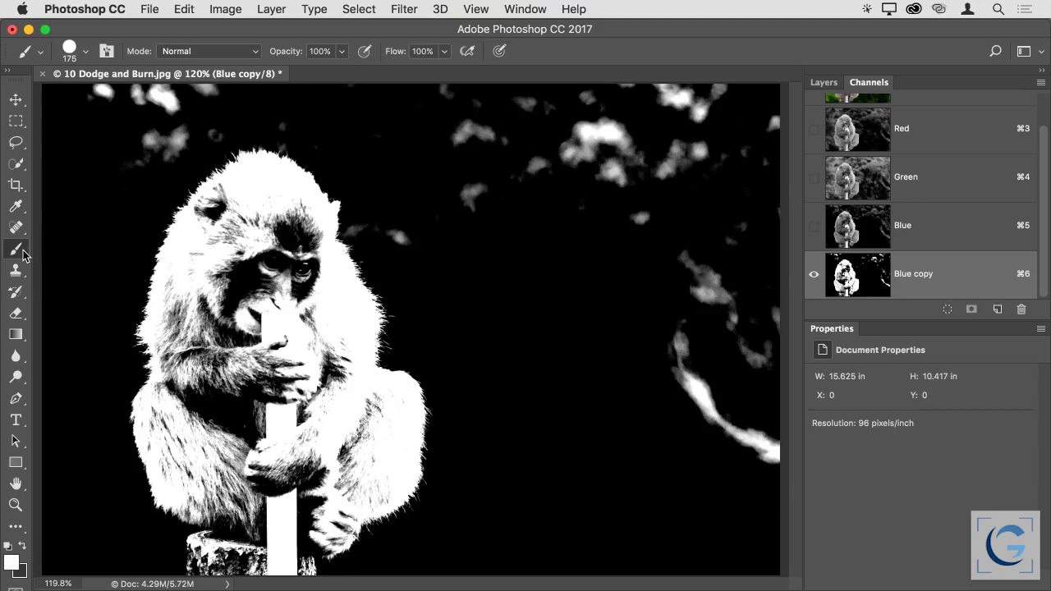
Try the Overlay blend mode for the Brush tool and return it to Normal.
click(206, 53)
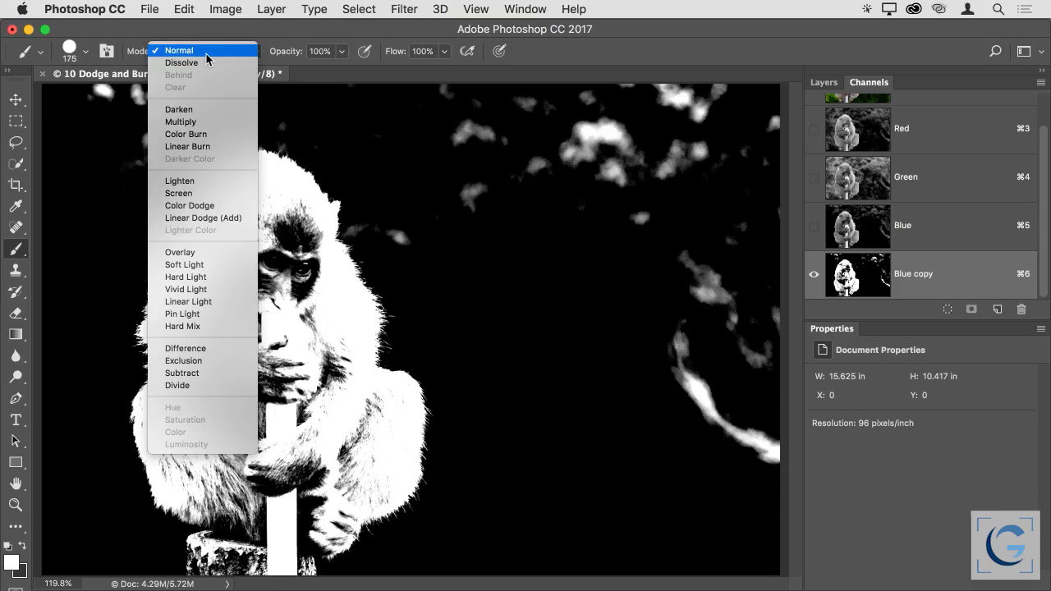
click(221, 256)
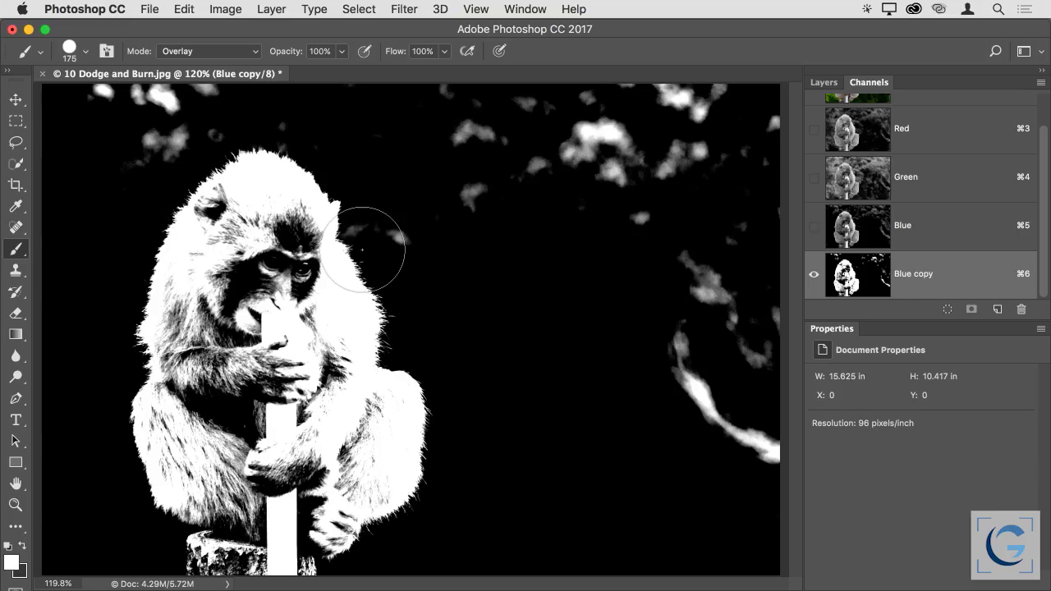
click(240, 51)
mouse_move(202, 11)
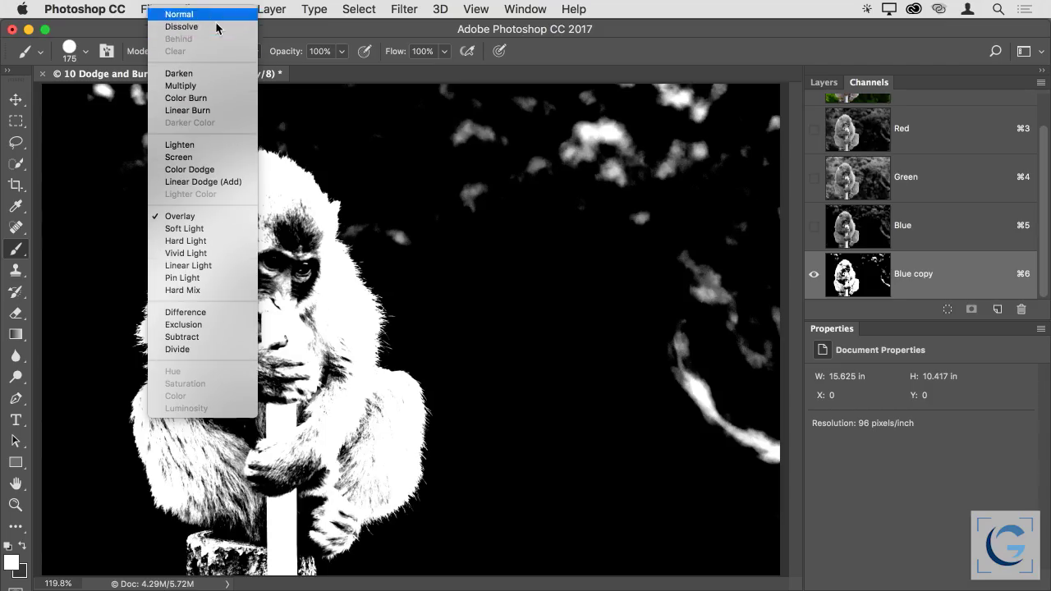
click(197, 14)
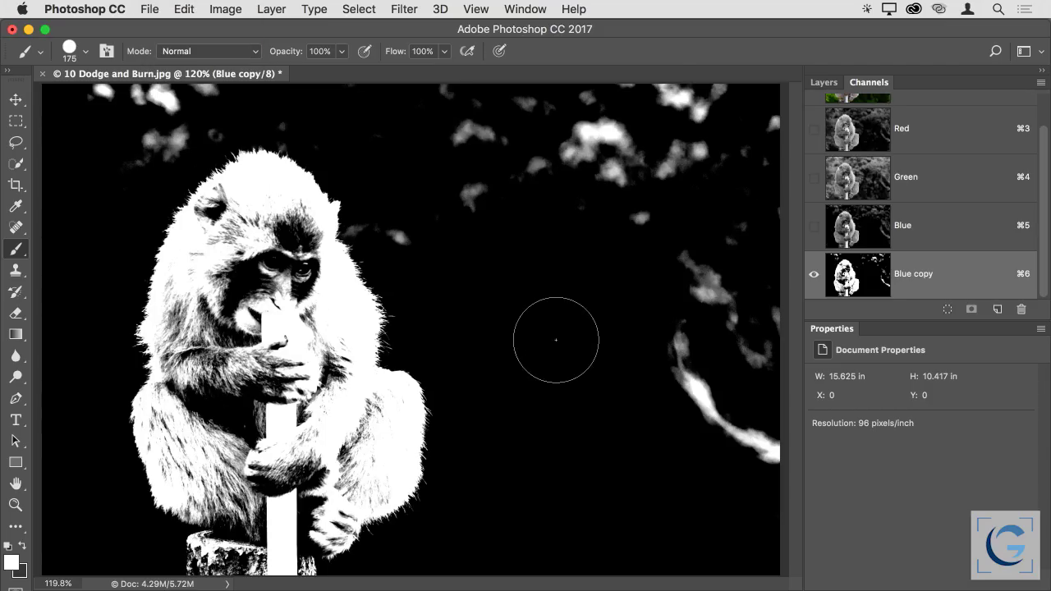
Paint over grey background spots beside the monkey's head with a 175-pixel black brush, and undo the stroke that cuts into the fur.
mouse_move(364, 277)
mouse_down()
mouse_move(480, 322)
mouse_move(420, 324)
mouse_move(431, 325)
mouse_move(369, 364)
mouse_move(451, 345)
mouse_up()
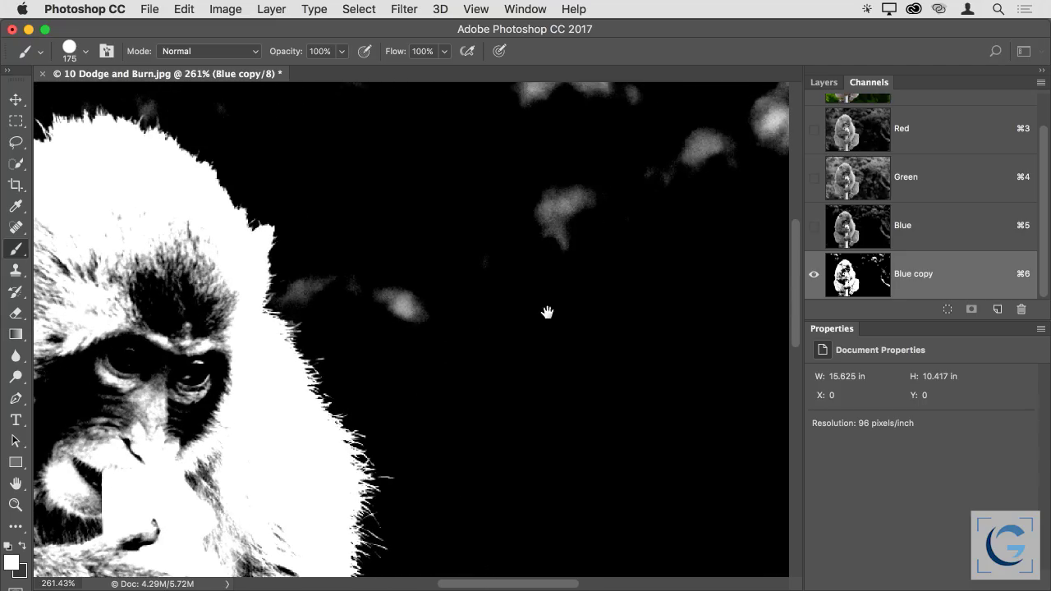
key(x)
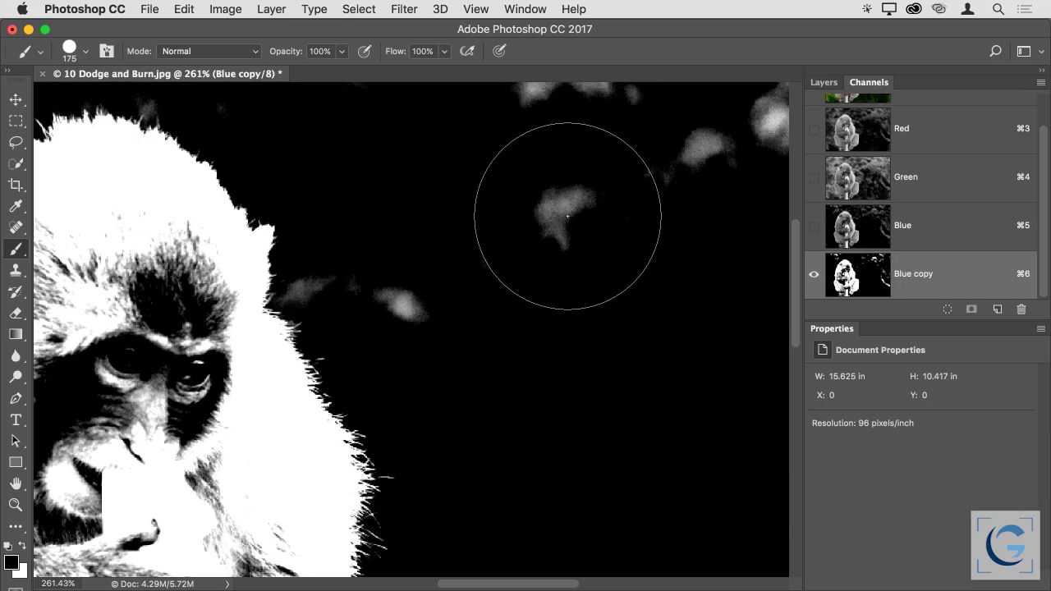
drag(549, 207, 559, 209)
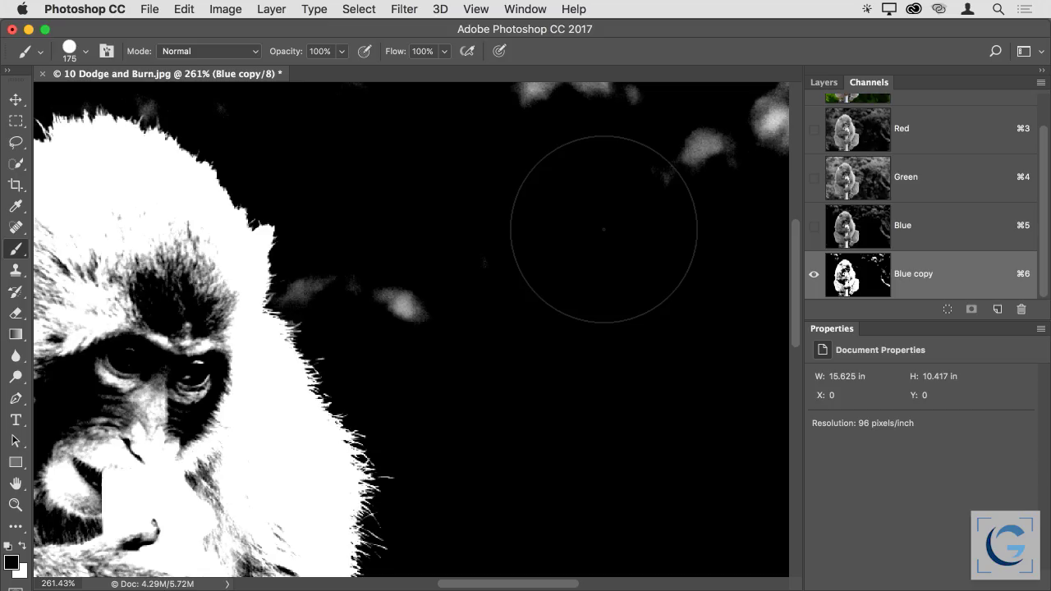
mouse_move(444, 271)
mouse_down()
mouse_move(481, 277)
mouse_move(473, 304)
mouse_move(412, 279)
mouse_move(445, 299)
mouse_move(419, 287)
mouse_move(416, 305)
mouse_move(345, 301)
mouse_up()
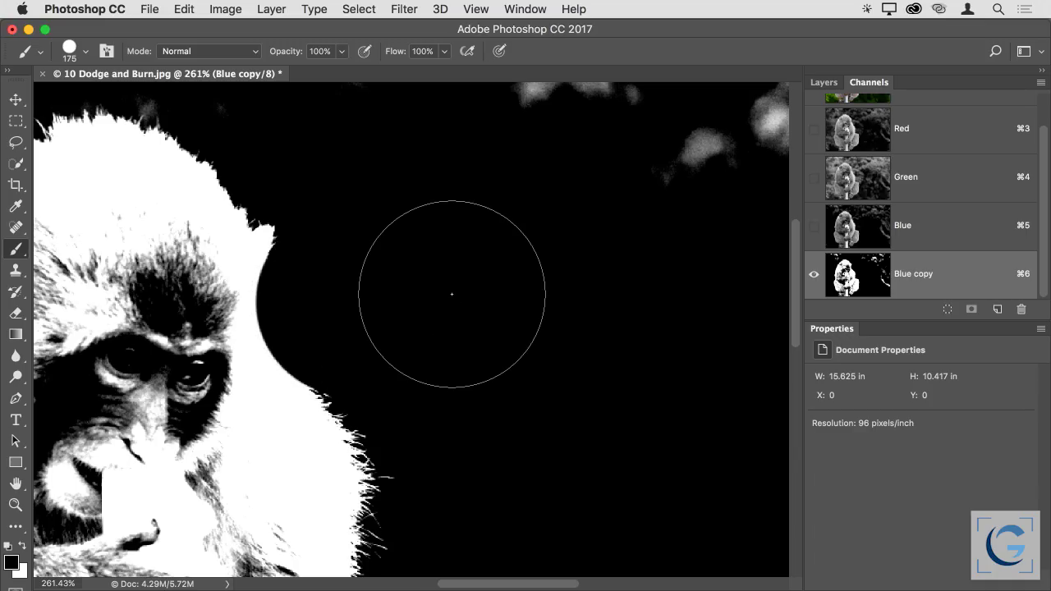
key(super+z)
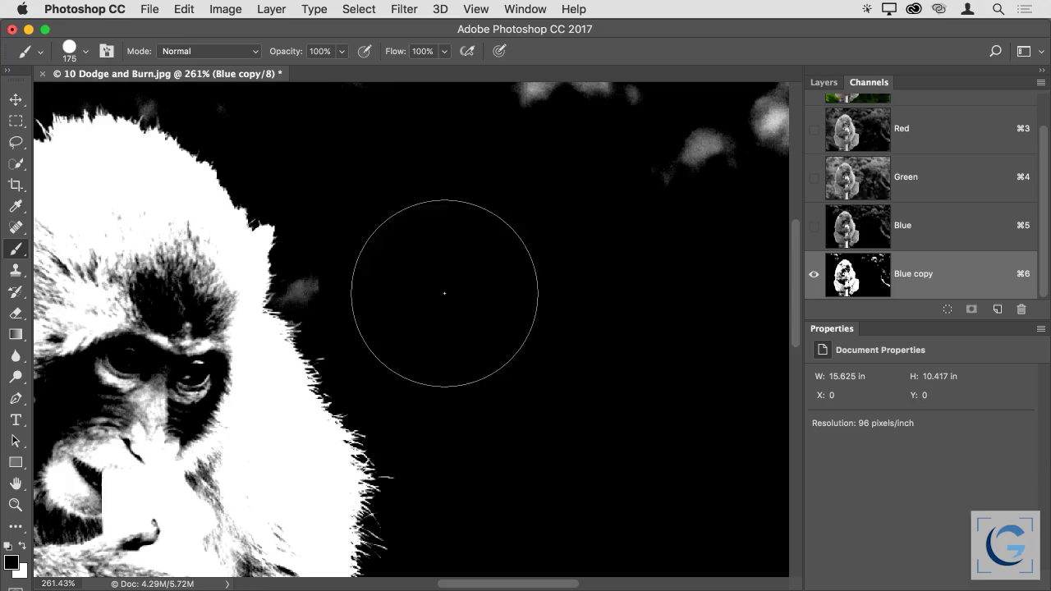
Set the brush to Overlay mode at 125 pixels and paint black over the grey spots beside and above the monkey's head.
click(216, 50)
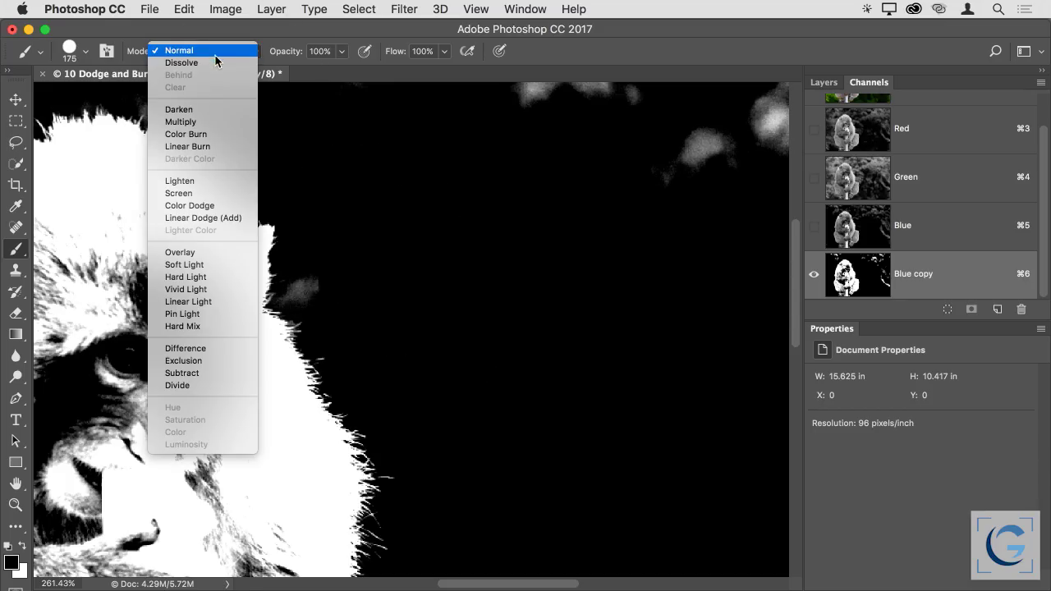
click(212, 248)
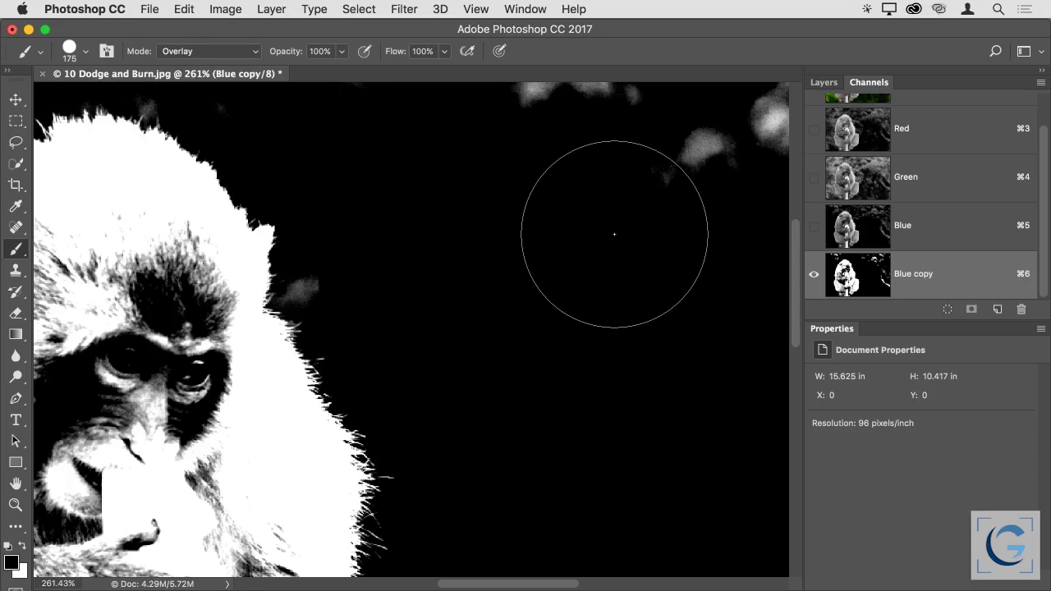
key(bracketleft)
key(bracketleft)
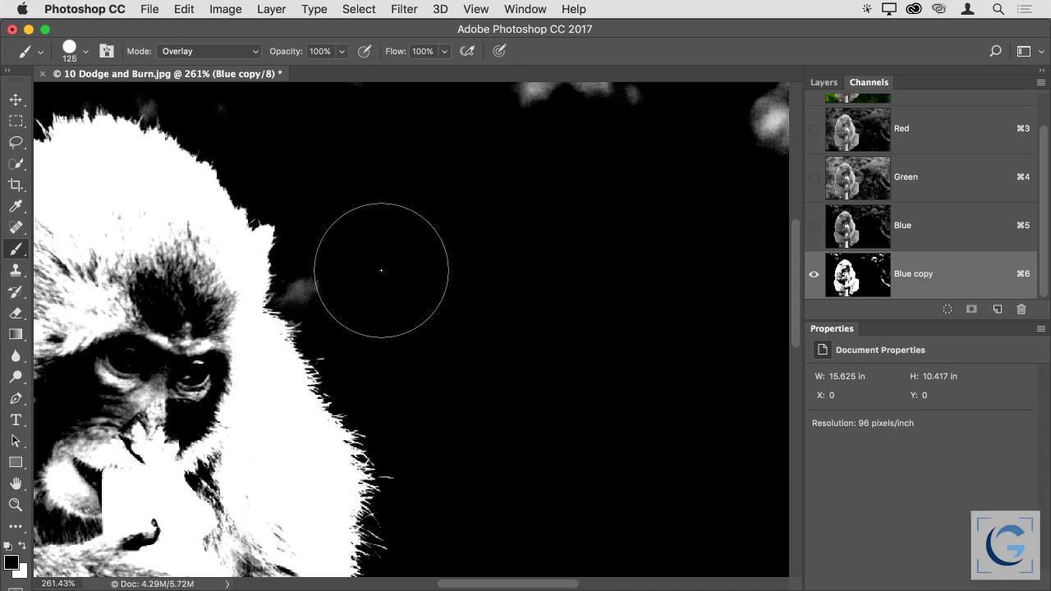
click(342, 284)
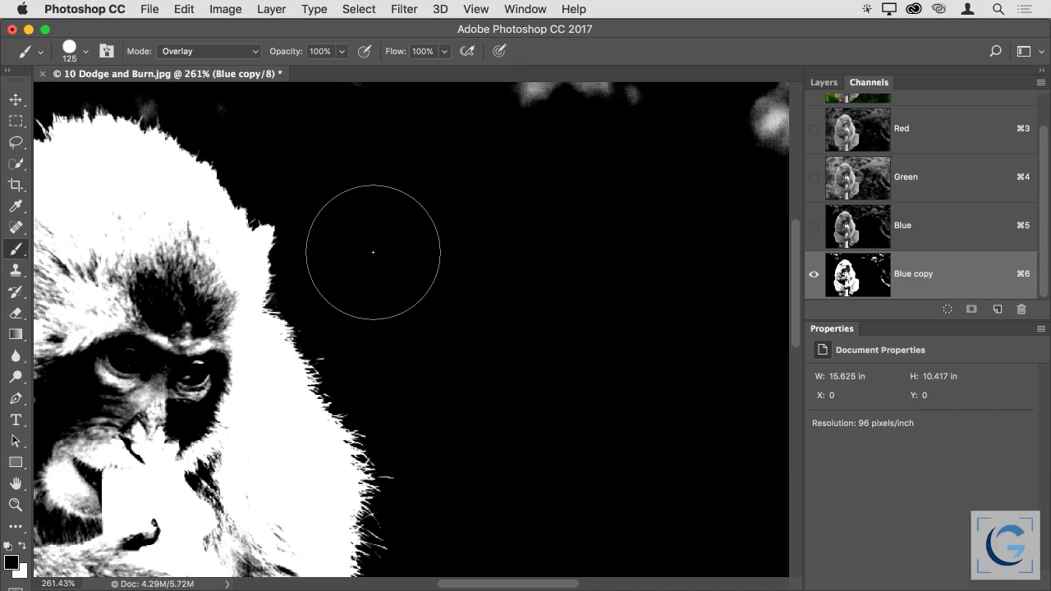
mouse_move(389, 230)
mouse_down()
mouse_move(512, 296)
mouse_move(512, 320)
mouse_up()
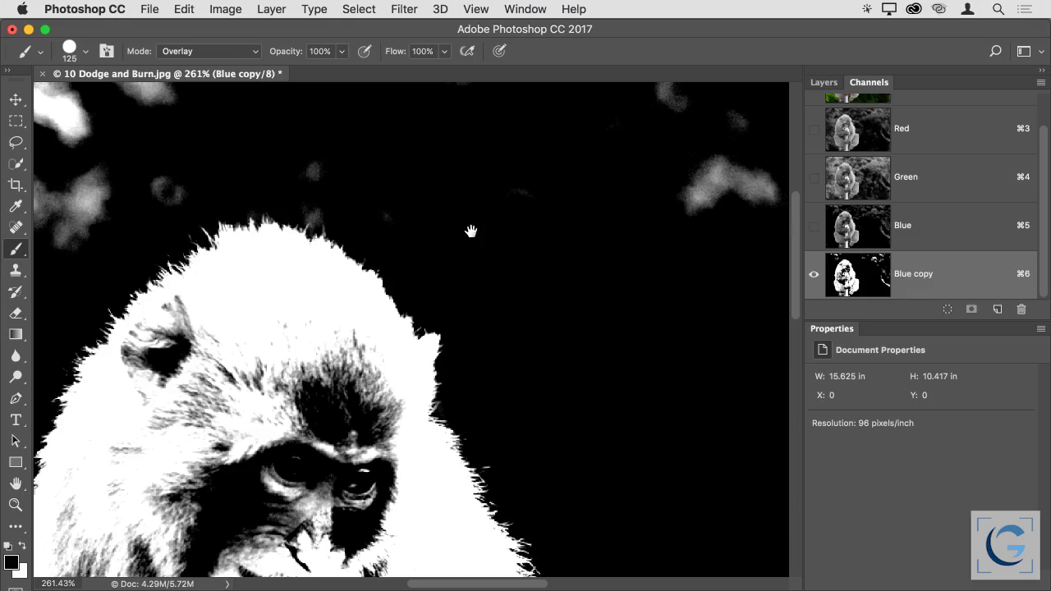
mouse_move(341, 165)
mouse_down()
mouse_move(305, 145)
mouse_move(222, 141)
mouse_move(106, 176)
mouse_move(218, 188)
mouse_move(497, 90)
mouse_move(518, 107)
mouse_move(509, 127)
mouse_up()
mouse_move(392, 147)
mouse_down()
mouse_move(319, 193)
mouse_move(328, 159)
mouse_up()
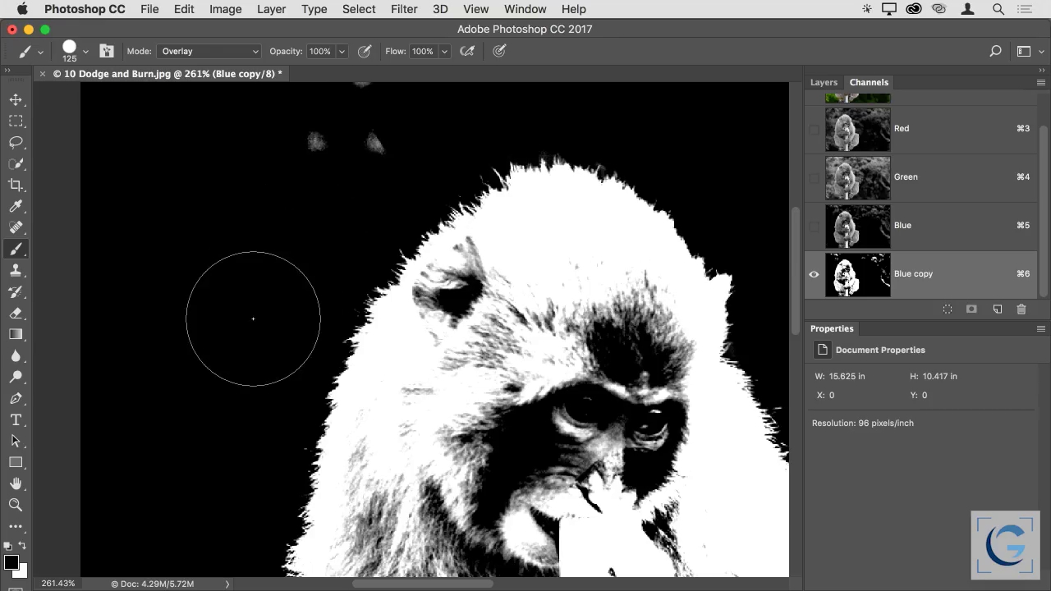
Continue the black Overlay strokes along the fur edge on the monkey's left side and inspect the opposite side of the body.
mouse_move(358, 440)
mouse_down()
mouse_move(446, 227)
mouse_move(439, 357)
mouse_up()
drag(332, 430, 337, 132)
drag(783, 361, 372, 364)
scroll(372, 364, up, 10)
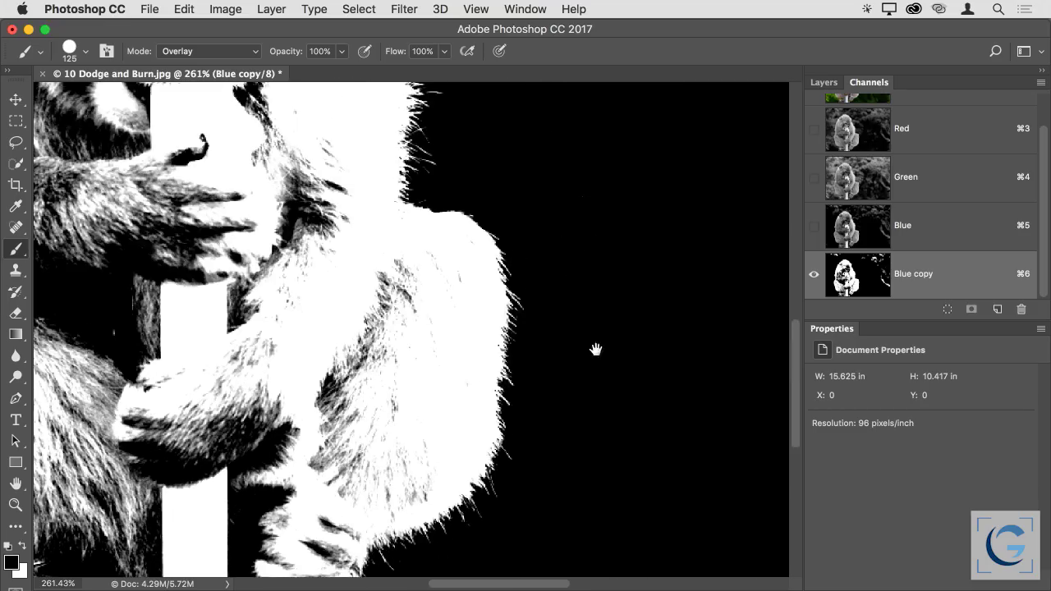
scroll(652, 423, up, 10)
scroll(652, 422, left, 9)
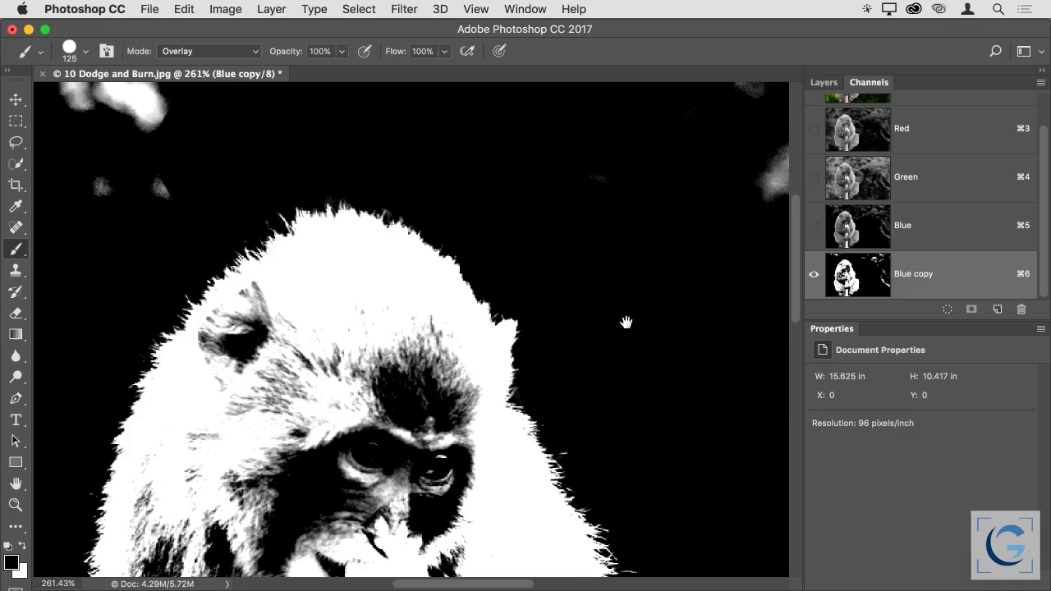
Reduce the brush to 50 pixels and paint black over the faint grey marks just above the monkey's head.
key(bracketleft)
key(bracketleft)
key(bracketleft)
key(bracketleft)
key(bracketleft)
key(bracketleft)
mouse_move(397, 189)
mouse_down()
mouse_move(446, 169)
mouse_move(589, 178)
mouse_move(664, 197)
mouse_up()
Swap the foreground colour to white and paint the fur inside the monkey's left edge, from the ear down to the leg.
key(super+minus)
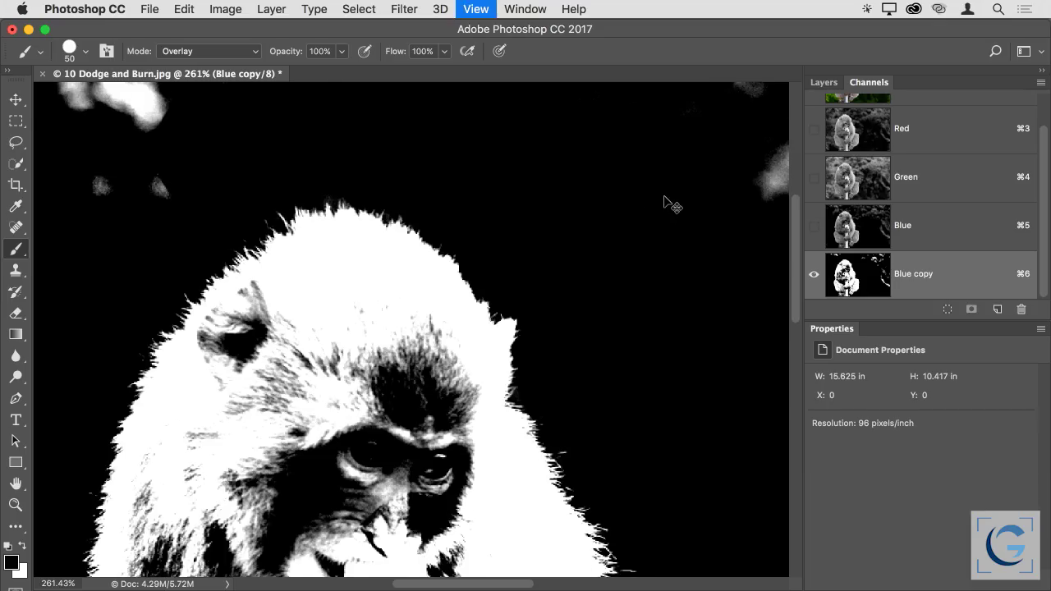
scroll(602, 255, up, 2)
scroll(603, 254, down, 3)
scroll(602, 255, left, 1)
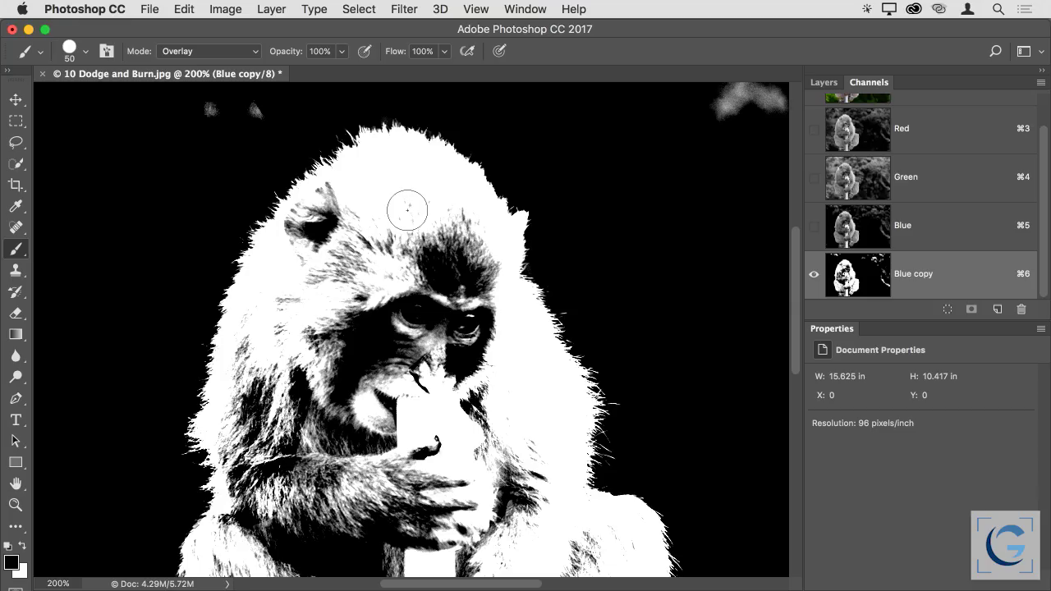
key(x)
drag(331, 195, 289, 234)
mouse_move(325, 192)
mouse_down()
mouse_move(239, 314)
mouse_move(248, 345)
mouse_move(230, 366)
mouse_move(233, 493)
mouse_move(228, 452)
mouse_move(272, 475)
mouse_move(317, 320)
mouse_up()
mouse_move(283, 383)
mouse_down()
mouse_move(268, 366)
mouse_move(258, 434)
mouse_move(265, 463)
mouse_move(284, 477)
mouse_up()
drag(294, 427, 281, 308)
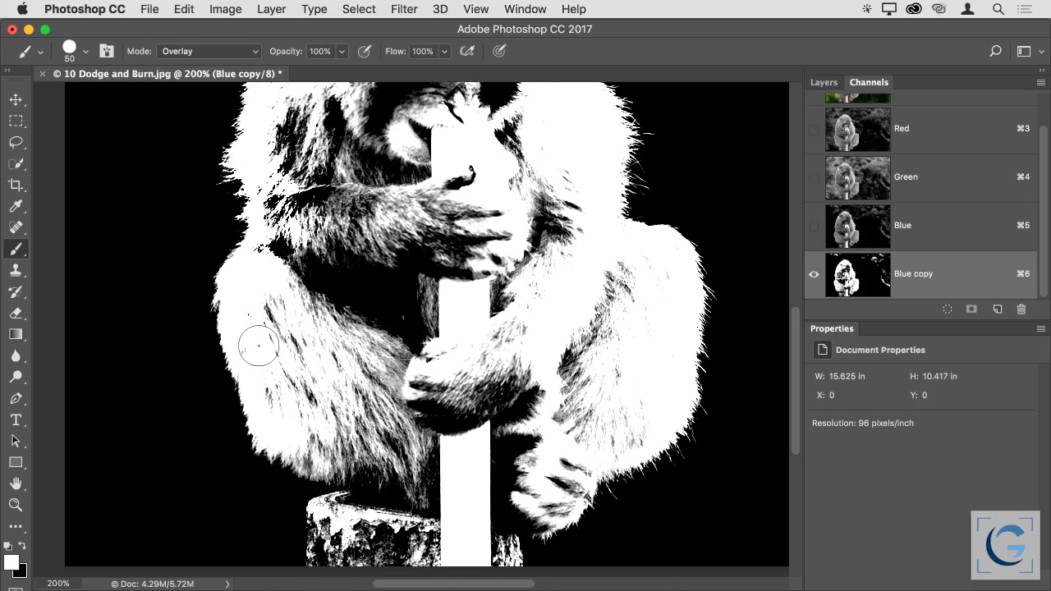
Paint white over the grey fur along the legs, the monkey's right side and the area below the ear.
mouse_move(269, 378)
mouse_down()
mouse_move(309, 461)
mouse_move(531, 475)
mouse_move(532, 517)
mouse_move(542, 516)
mouse_move(573, 491)
mouse_move(579, 467)
mouse_move(640, 429)
mouse_move(658, 275)
mouse_move(642, 271)
mouse_move(647, 282)
mouse_move(667, 258)
mouse_move(664, 374)
mouse_move(646, 271)
mouse_move(609, 240)
mouse_up()
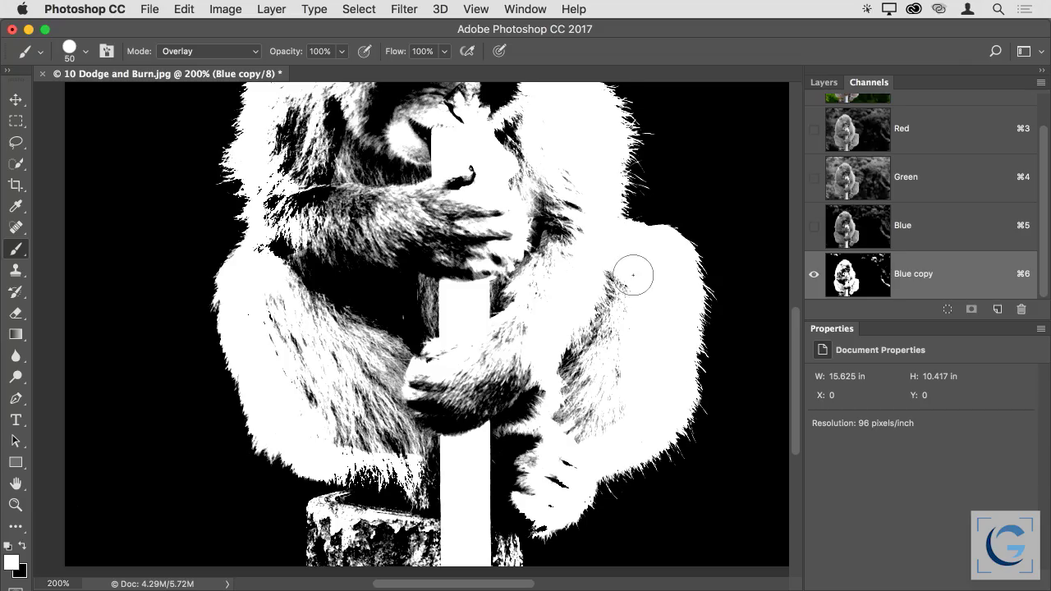
drag(566, 178, 572, 320)
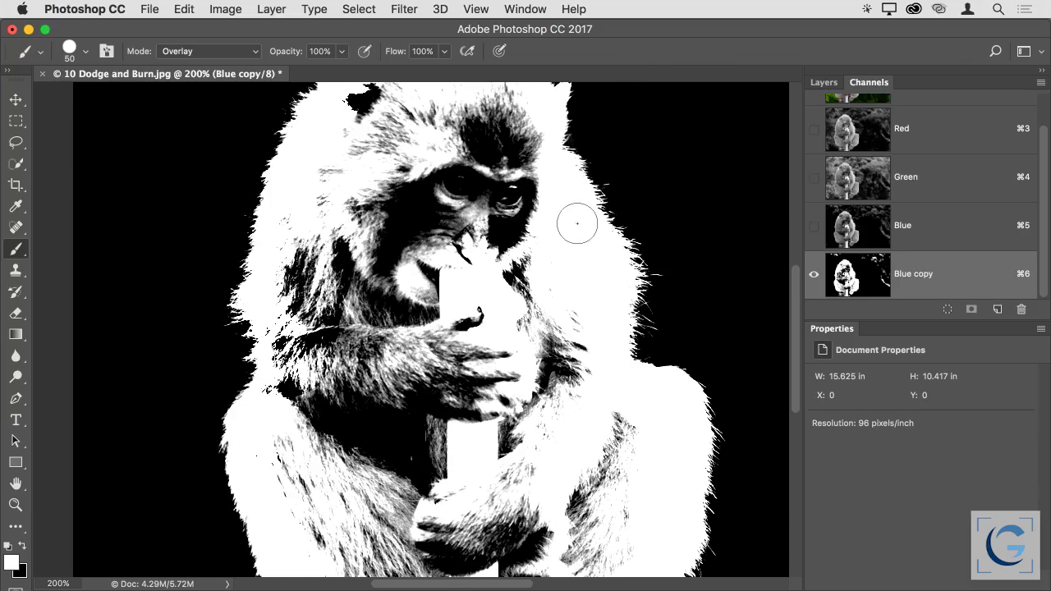
drag(544, 171, 544, 361)
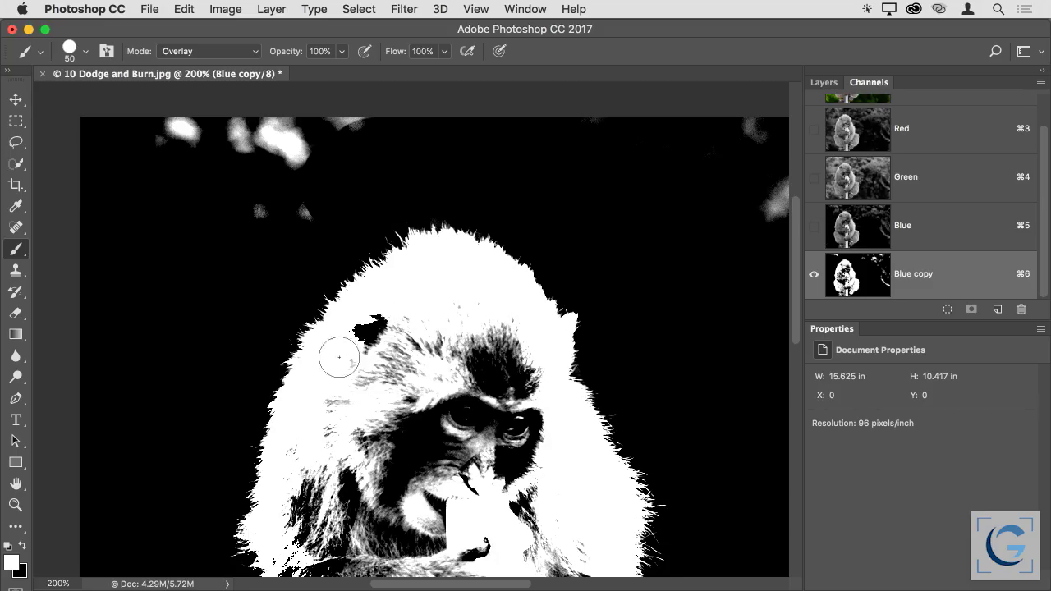
drag(290, 478, 349, 379)
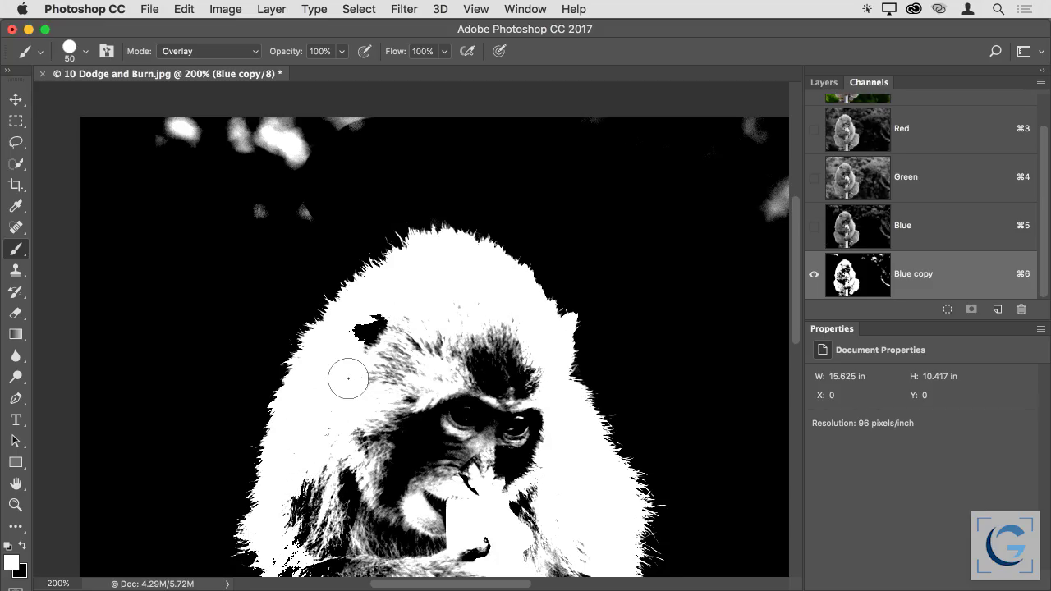
Select the monkey's interior just inside the white fur edge with the Polygonal Lasso tool.
key(super+0)
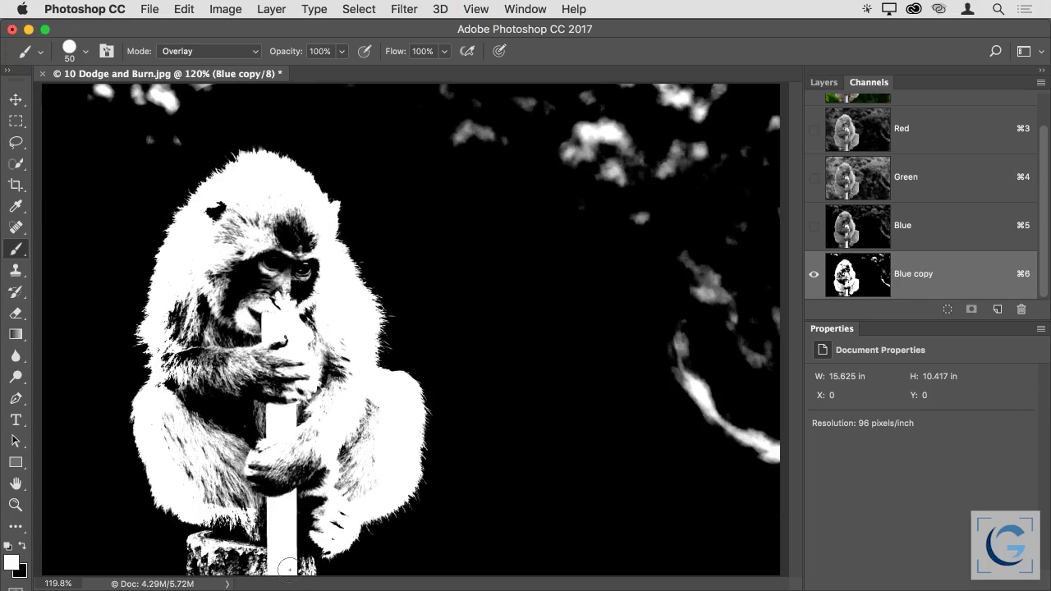
click(16, 144)
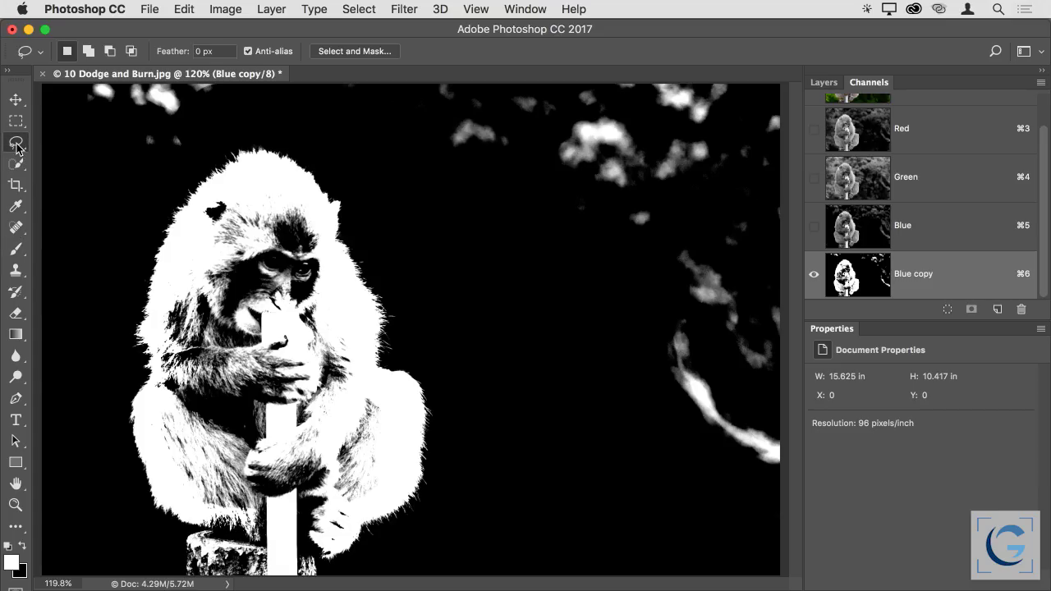
click(17, 145)
click(66, 154)
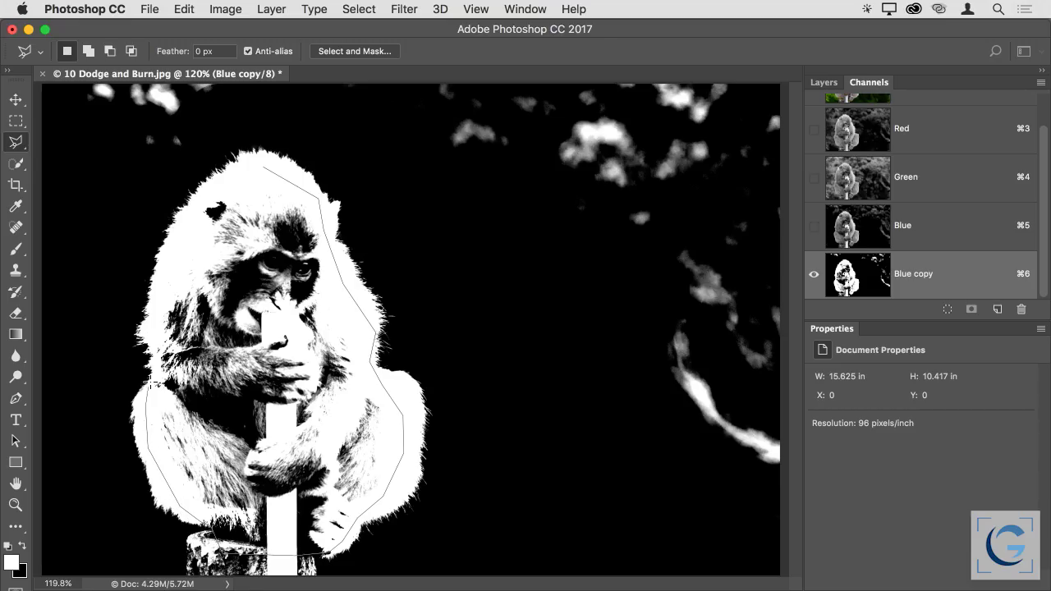
click(165, 265)
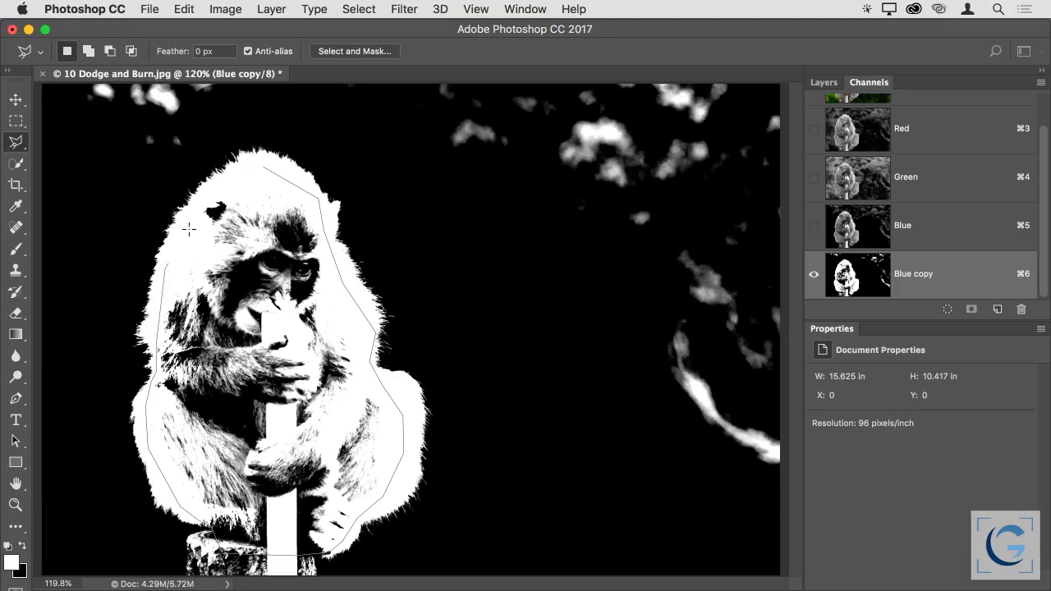
click(260, 171)
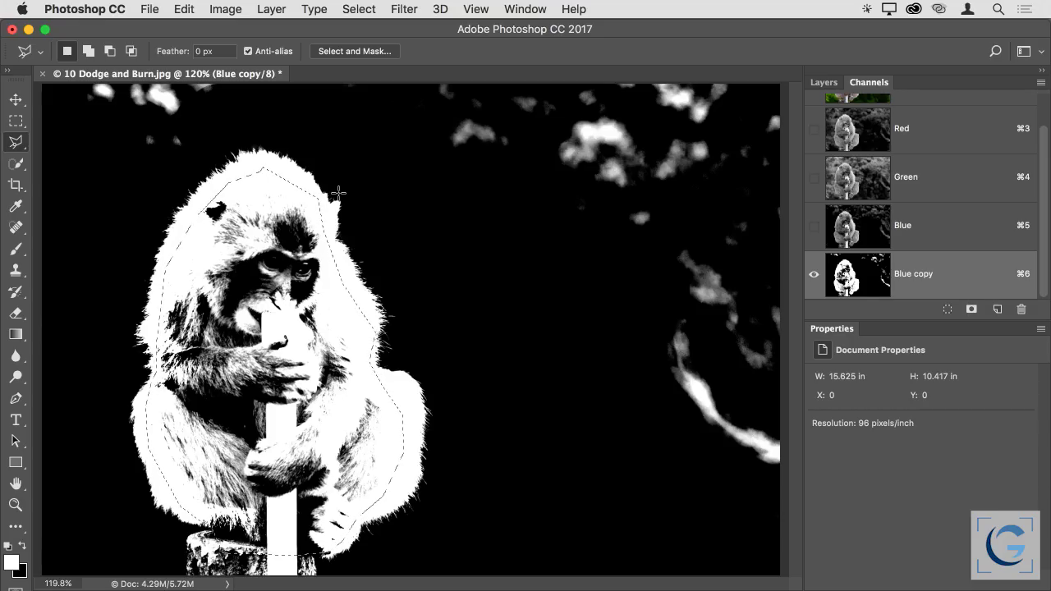
Fill the selected interior of the monkey with the white foreground colour and deselect.
key(alt)
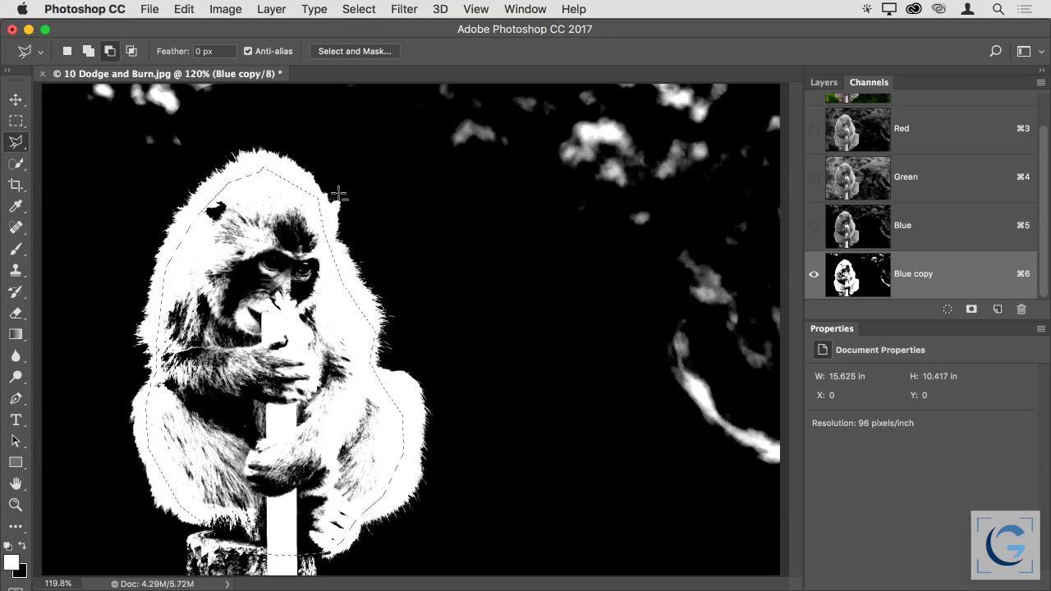
key(alt+BackSpace)
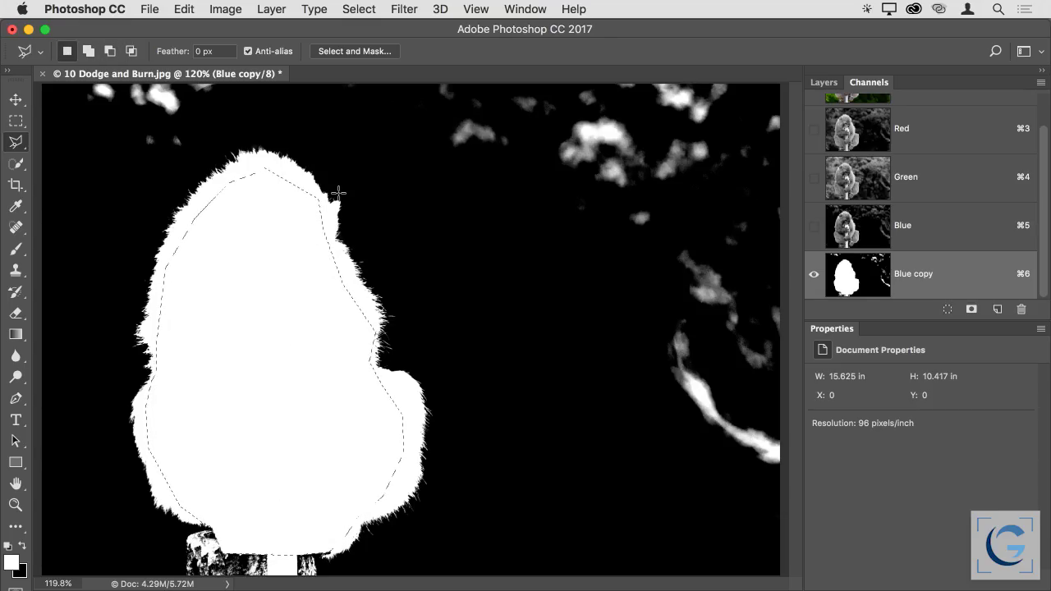
key(super+d)
Outline the whole background with the Polygonal Lasso tool, passing just outside the monkey's fur and around the canvas edges.
key(super+1)
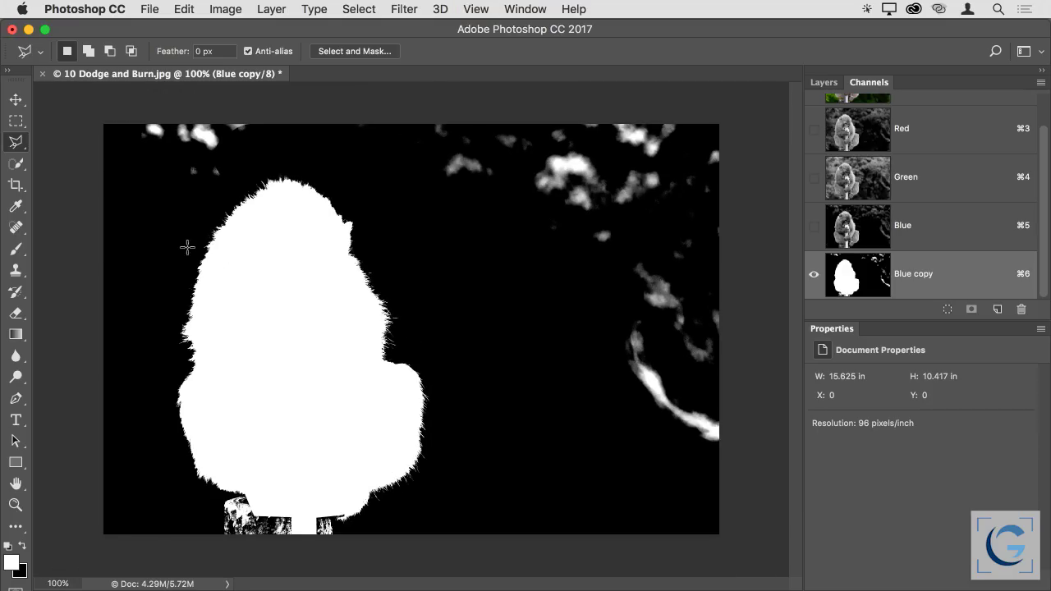
click(184, 545)
click(177, 263)
click(215, 197)
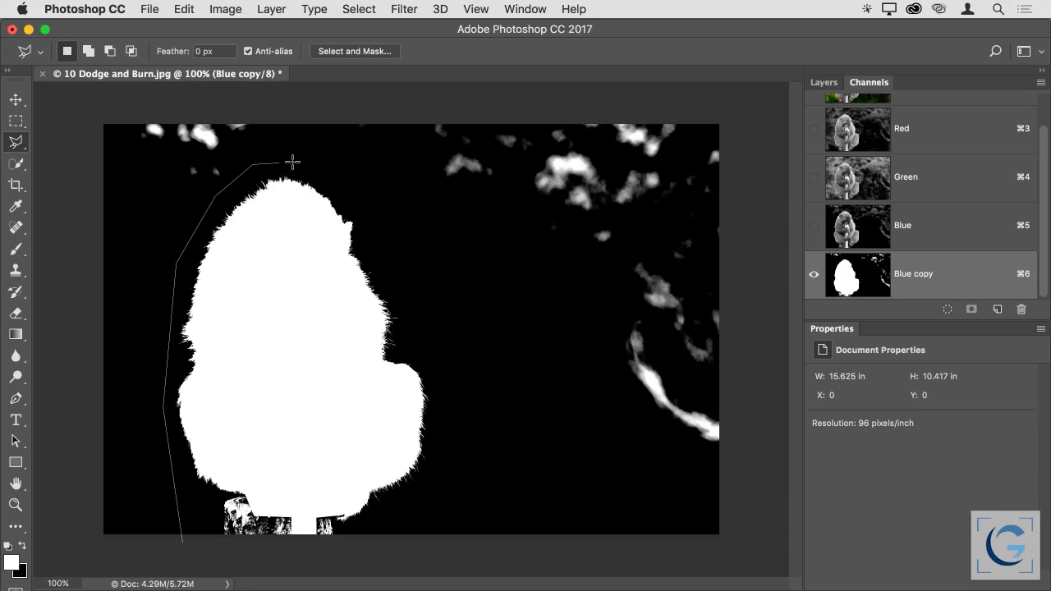
click(344, 180)
click(368, 206)
click(396, 262)
click(433, 487)
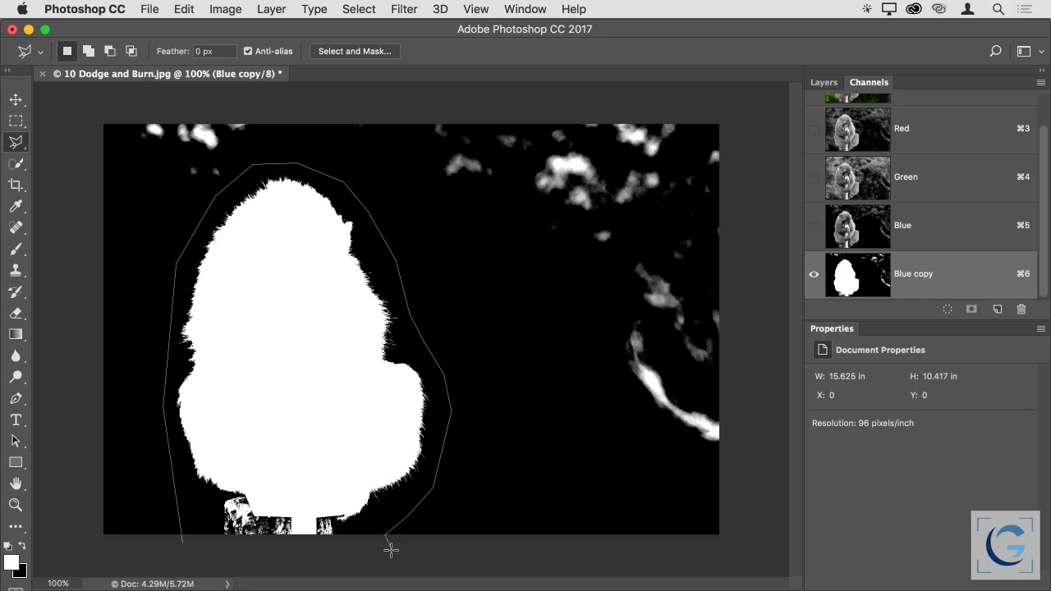
click(391, 552)
click(746, 554)
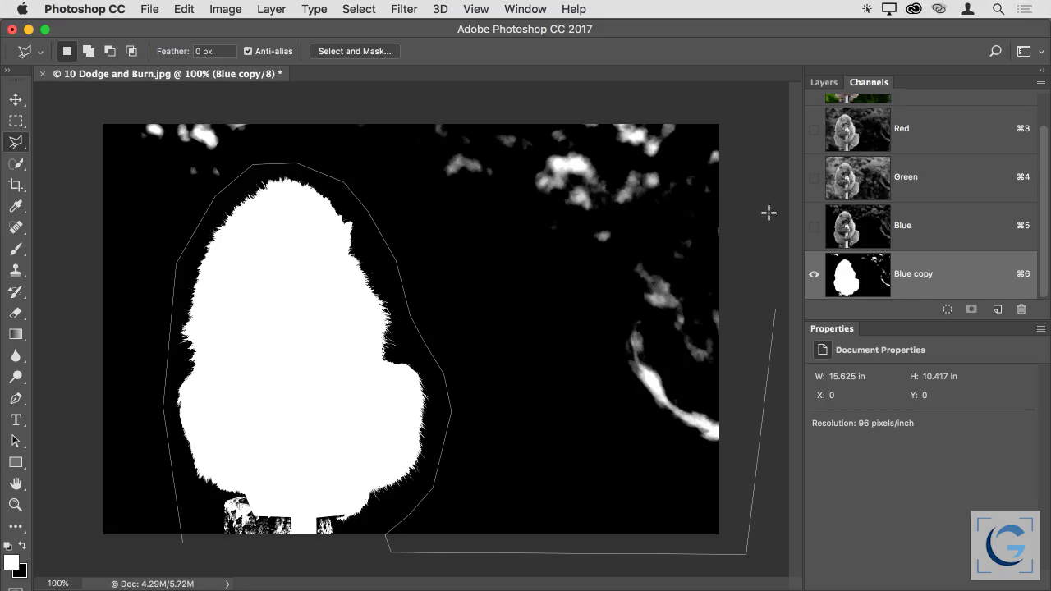
click(755, 101)
click(91, 99)
click(74, 423)
click(83, 551)
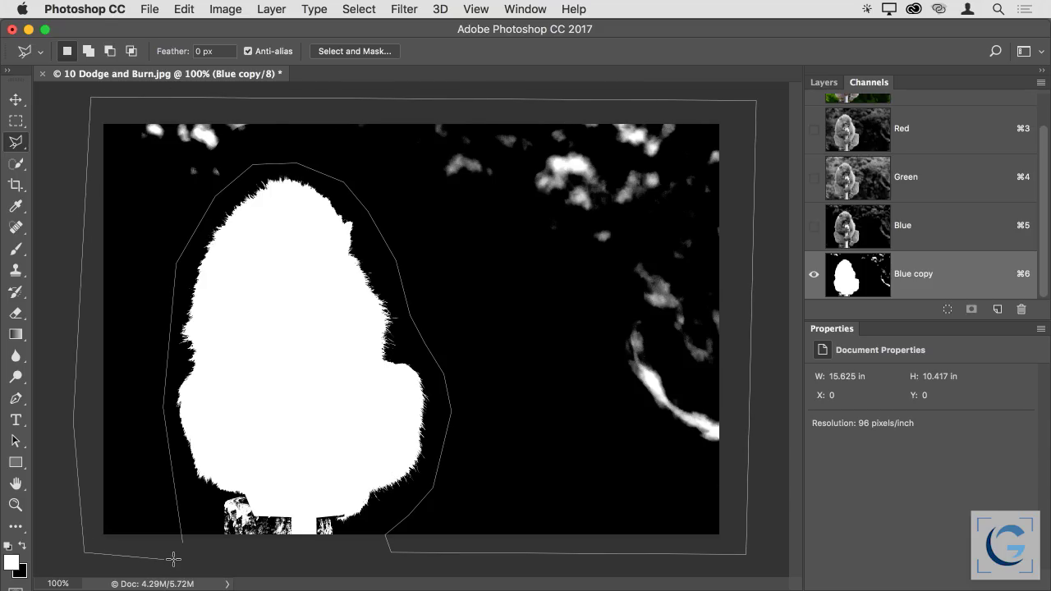
click(176, 557)
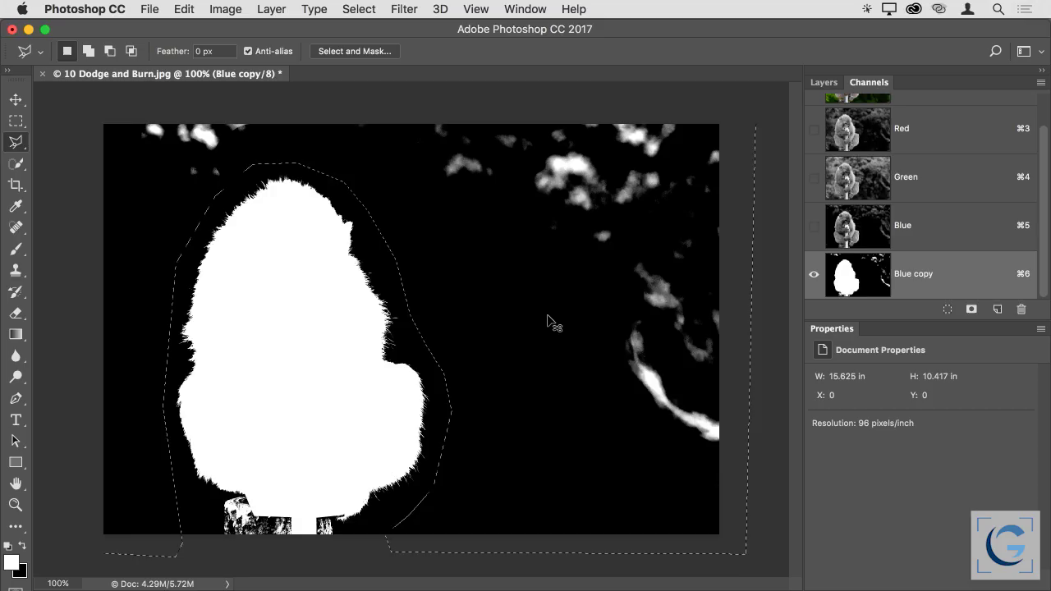
Fill the selected background with the black background colour and deselect.
key(super+BackSpace)
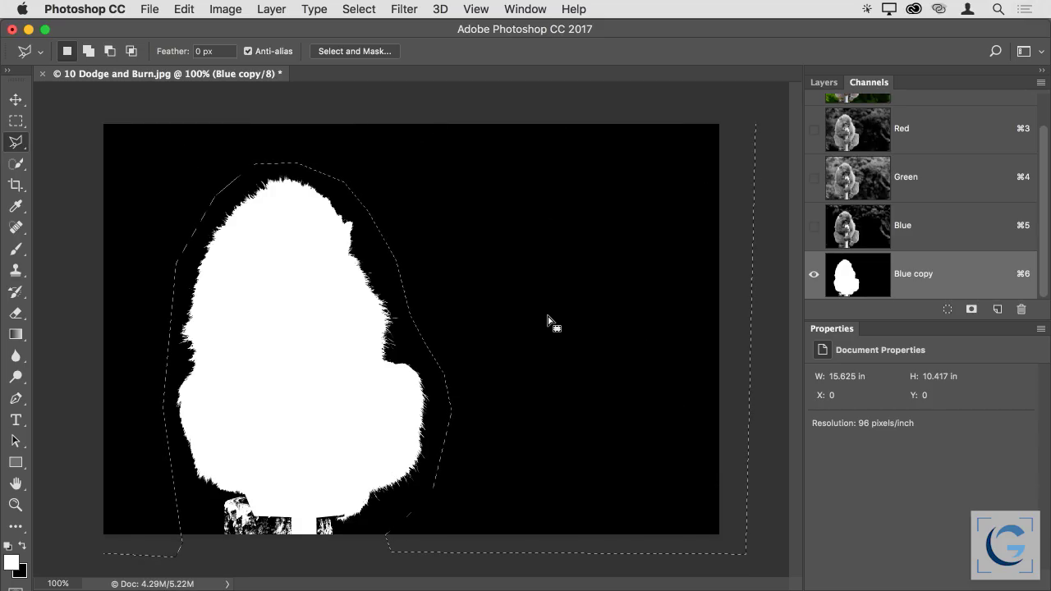
key(super+d)
key(super+equal)
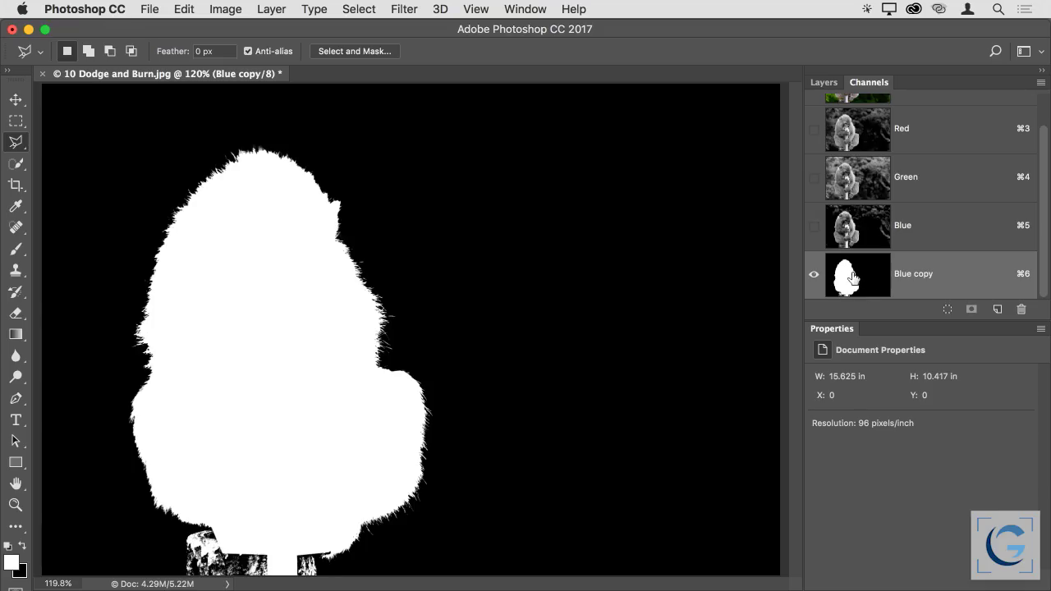
Load the Blue copy channel as a selection and return to the RGB composite channel.
click(948, 310)
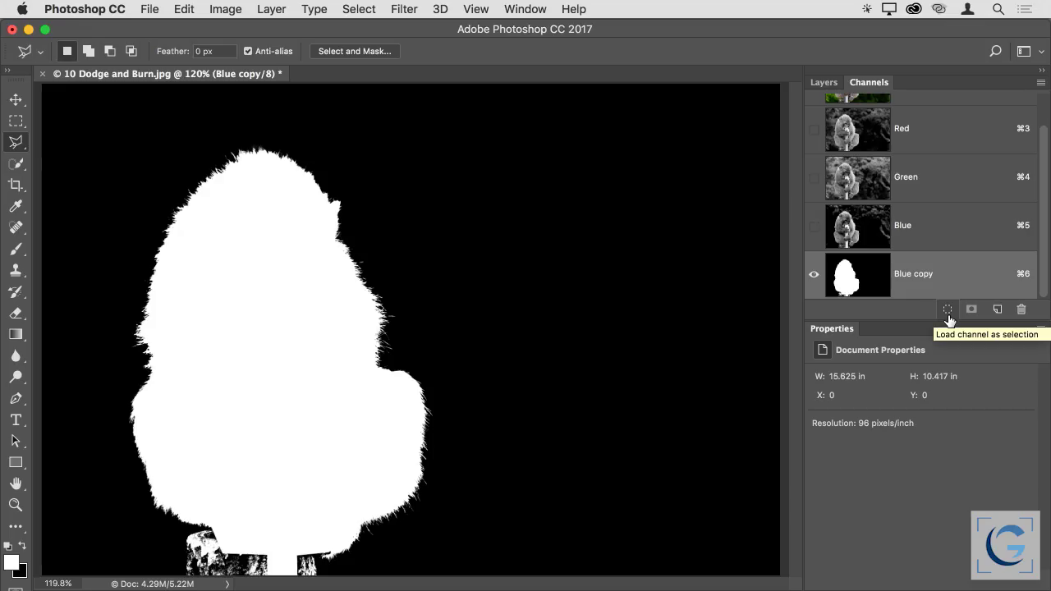
click(947, 316)
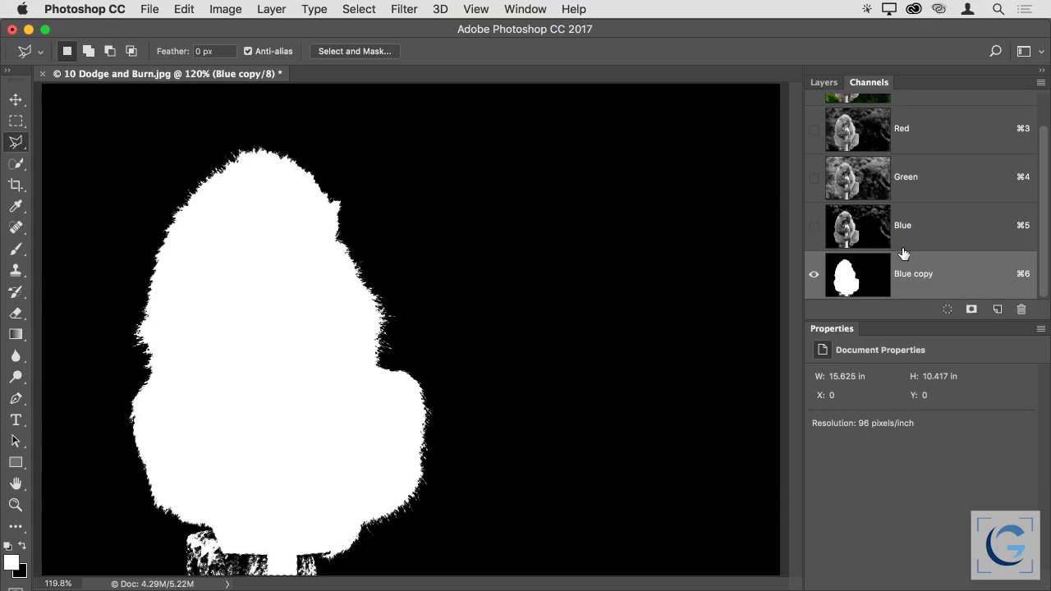
scroll(902, 258, up, 2)
click(870, 113)
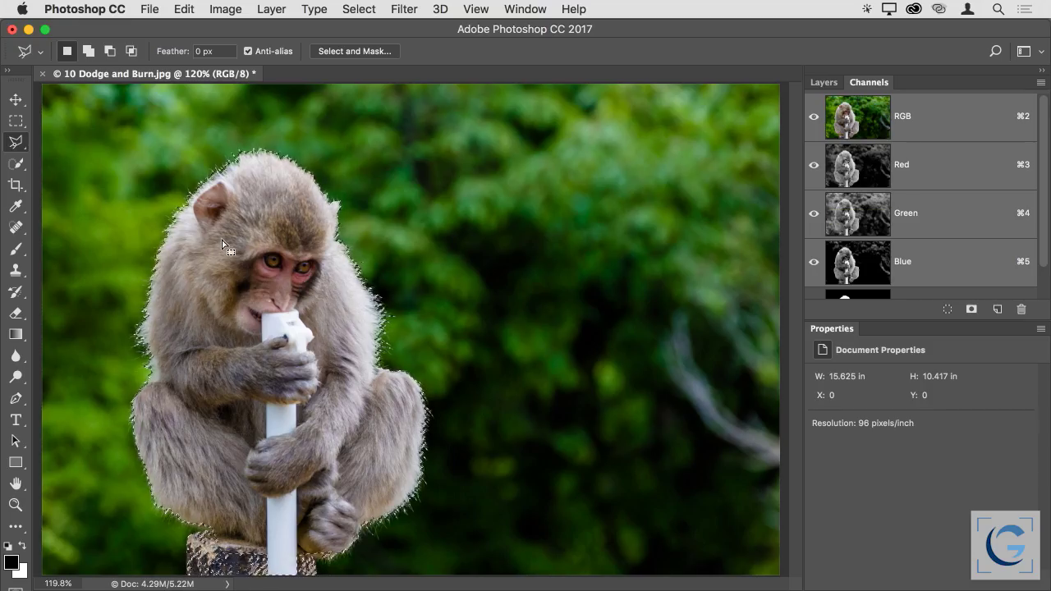
Add a Curves adjustment layer masked by the monkey selection and raise the curve's midtones to brighten the monkey.
click(825, 84)
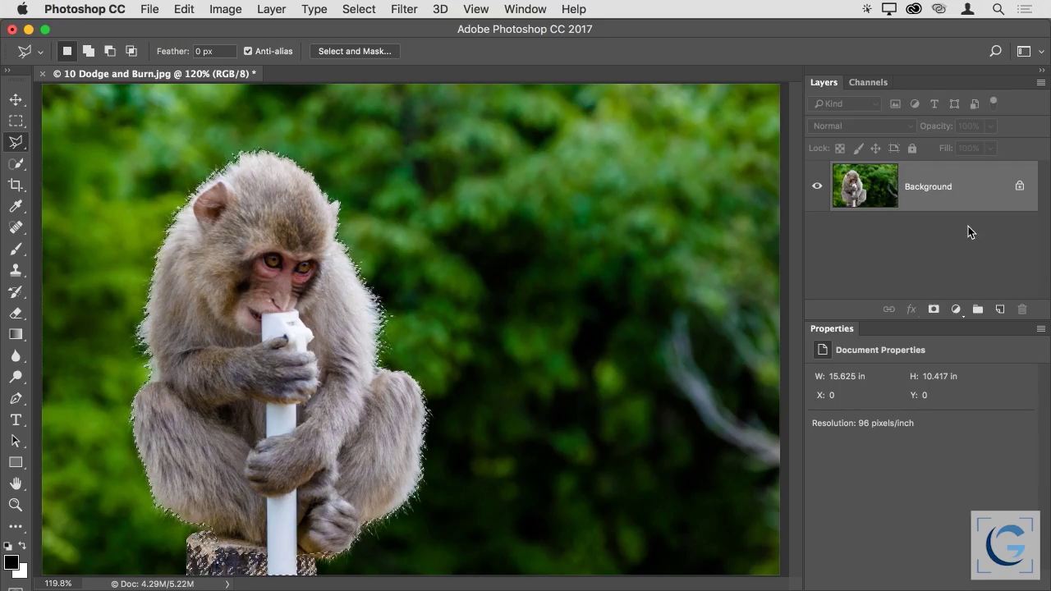
click(957, 308)
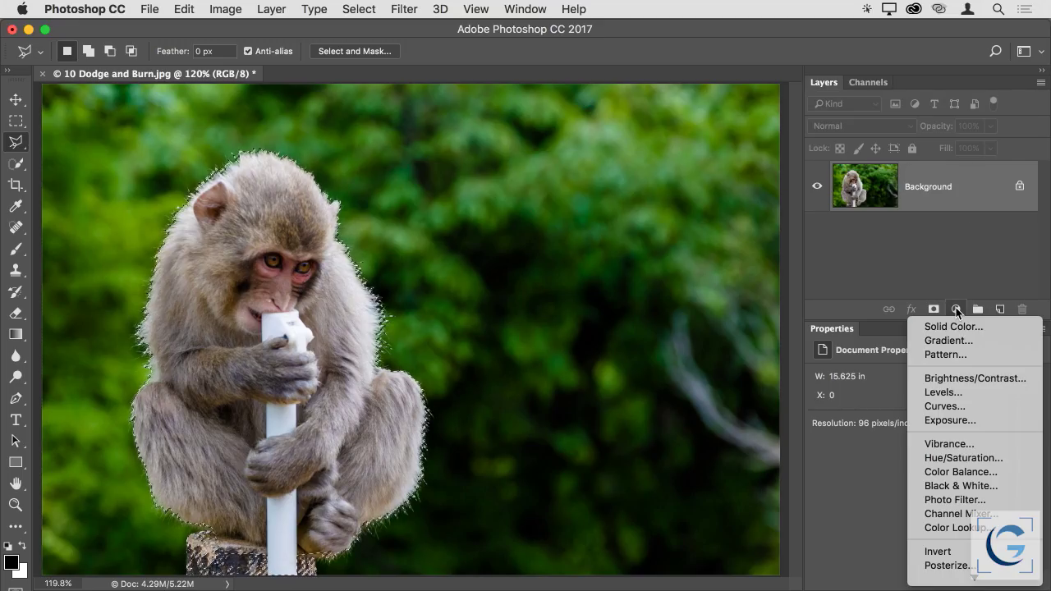
click(959, 406)
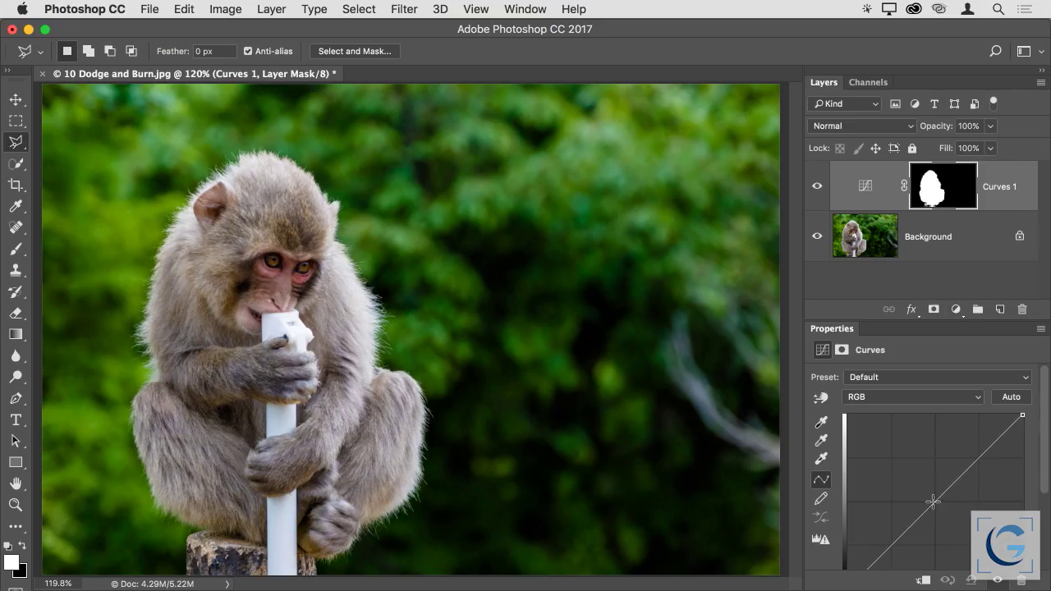
drag(927, 498, 928, 486)
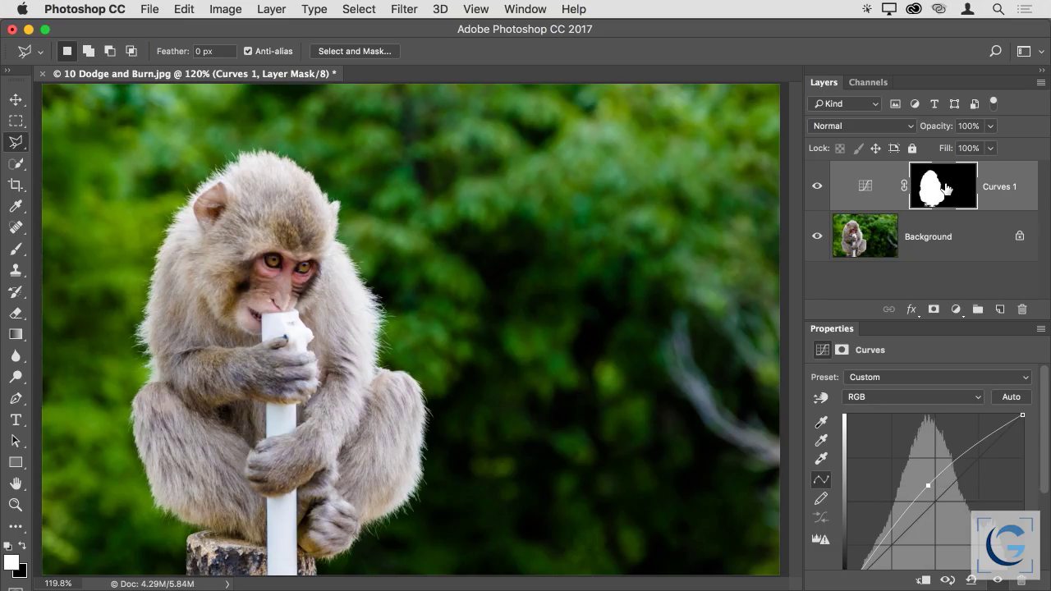
Invert the Curves layer's mask to target the background and pull the curve's midtones slightly down to darken it.
click(947, 188)
key(super+i)
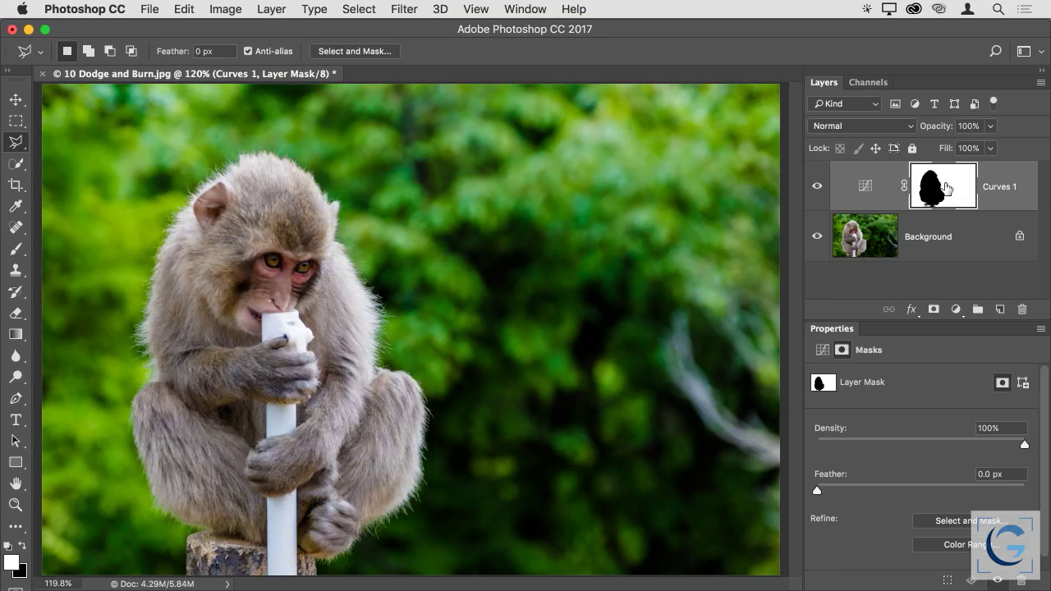
click(879, 188)
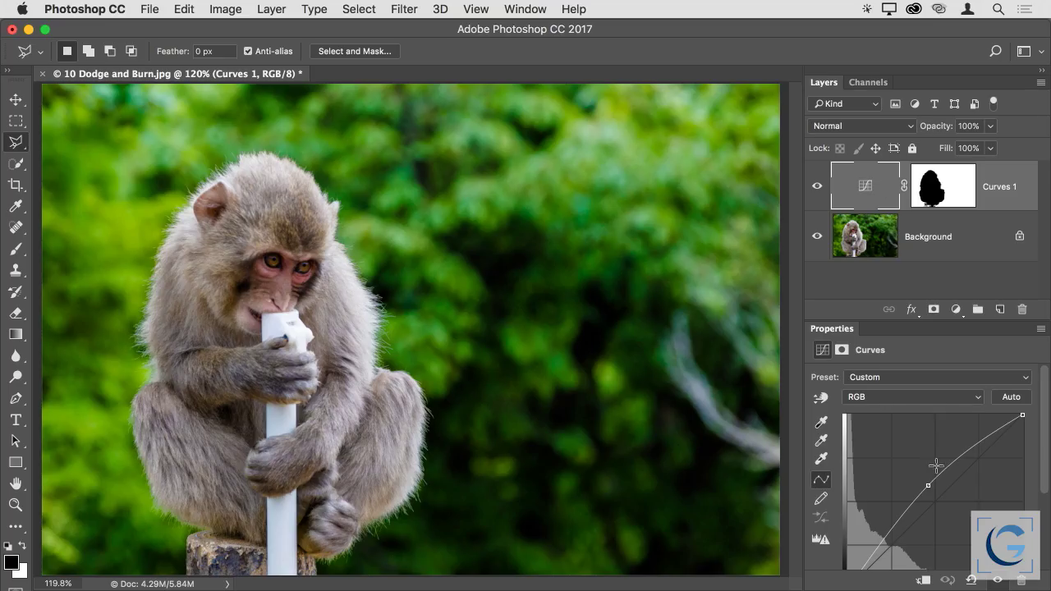
mouse_move(937, 496)
mouse_down()
mouse_move(953, 530)
mouse_move(943, 509)
mouse_up()
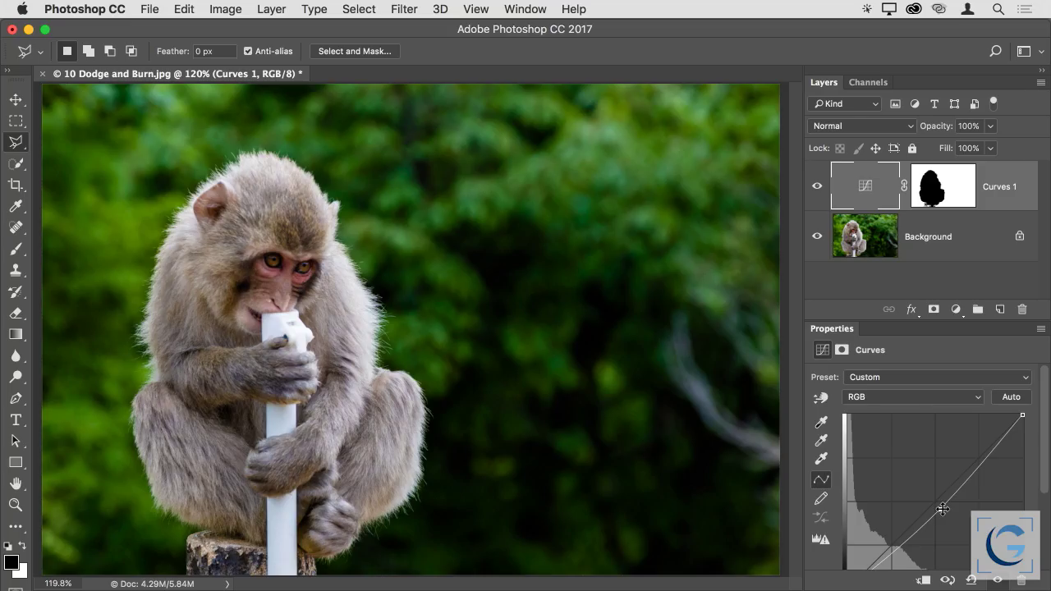
click(943, 509)
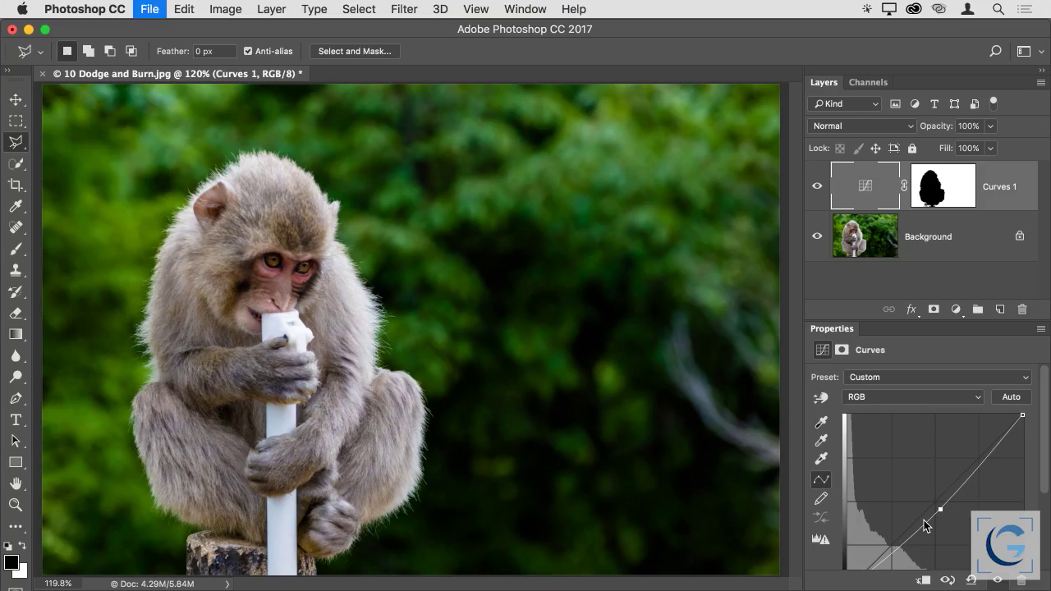
Close the monkey image without saving and open 11 Refine Mask.jpg, fitted to the window.
key(super+w)
key(super+d)
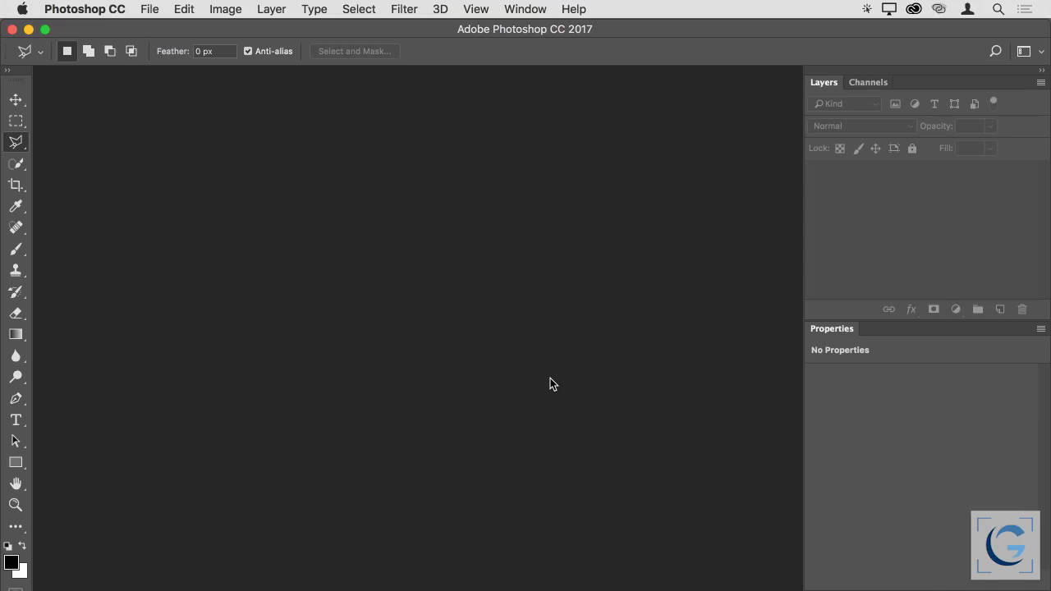
key(super+o)
double_click(433, 303)
key(super+0)
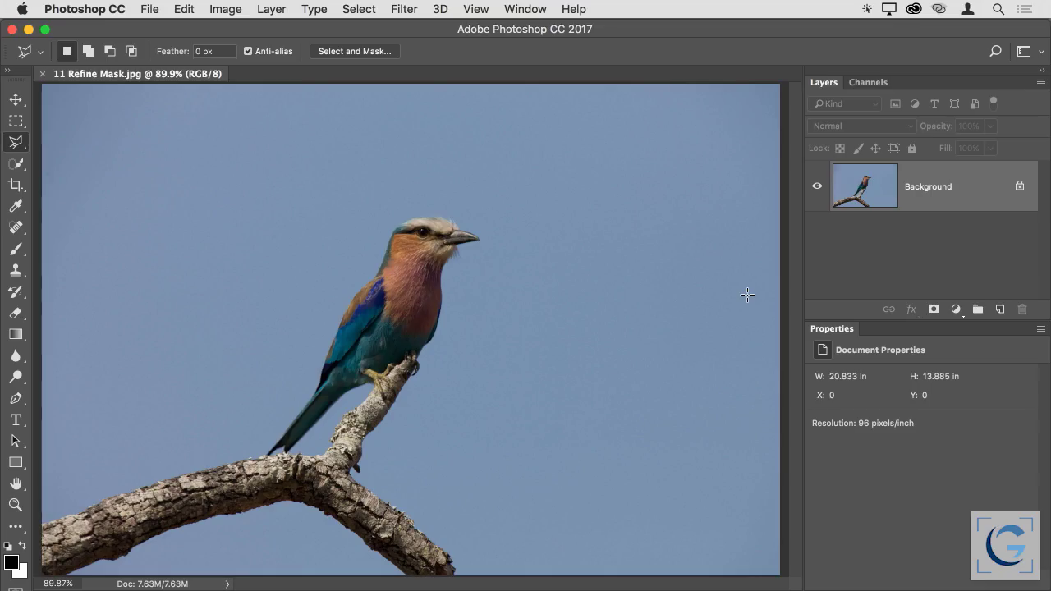
Select the entire blue sky with the Magic Wand at Tolerance 16 with Contiguous turned off.
drag(15, 163, 74, 175)
click(162, 169)
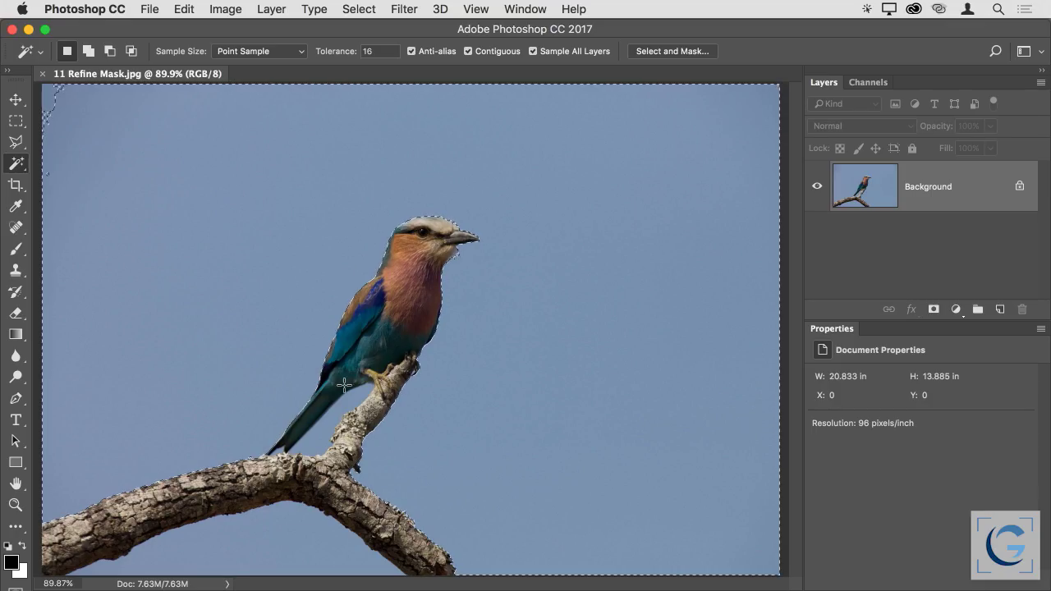
click(468, 51)
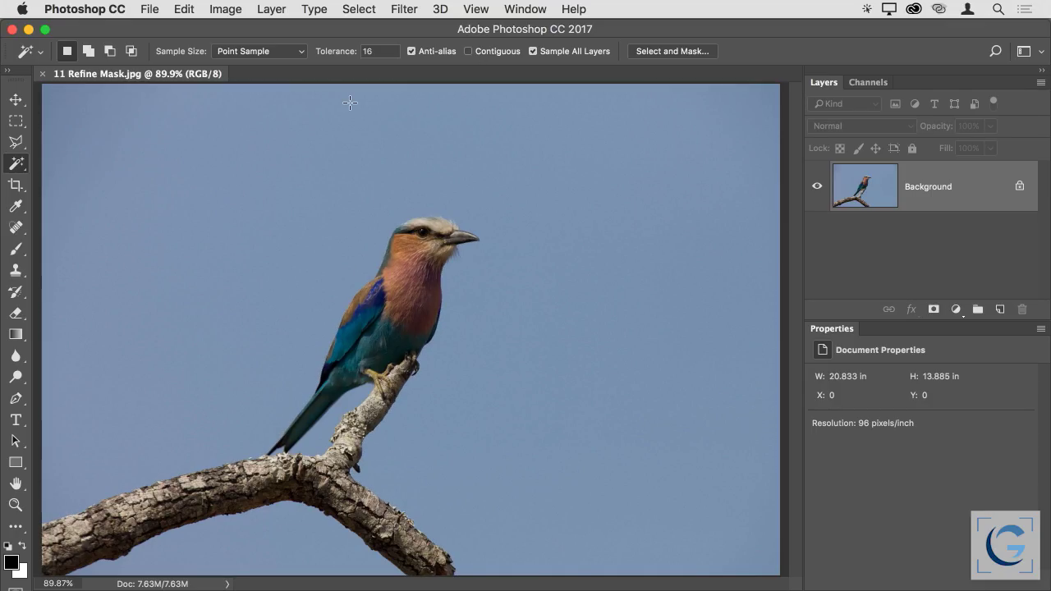
click(166, 125)
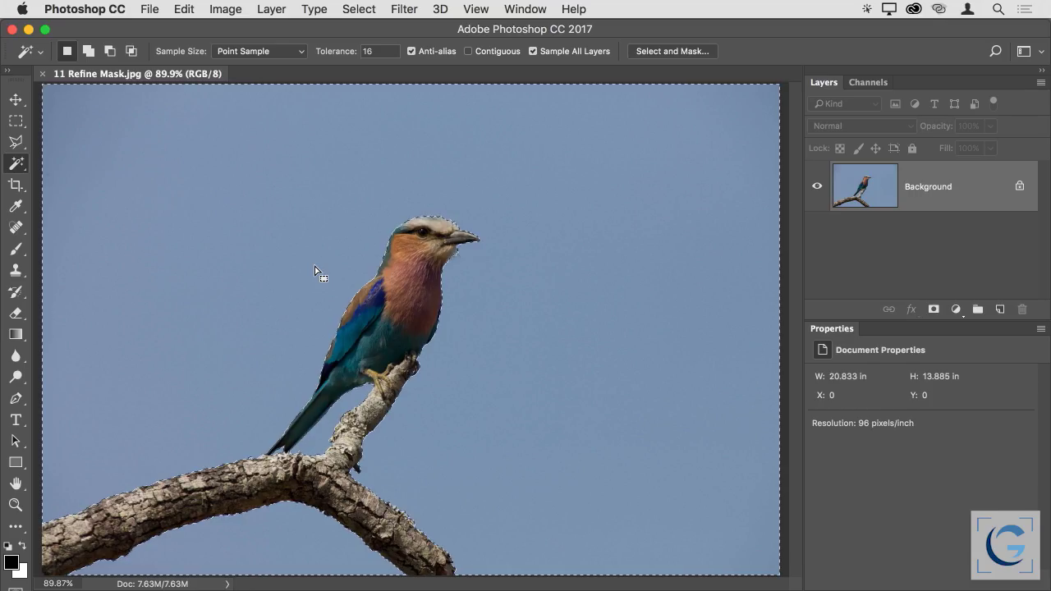
Add a Curves adjustment layer masked to the sky and pull the curve strongly down to turn the sky deep blue.
click(956, 310)
click(964, 408)
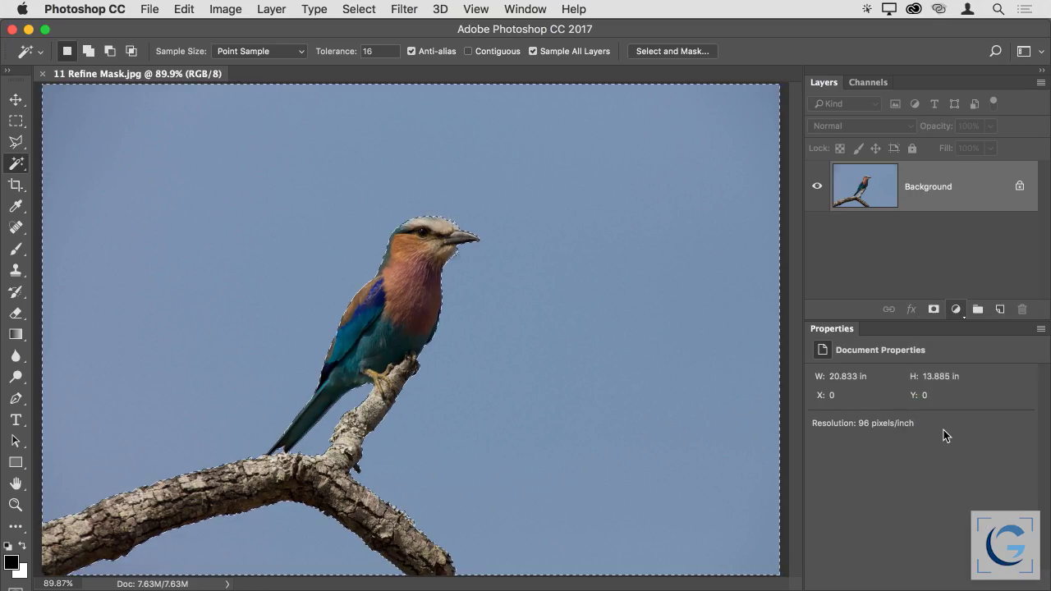
mouse_move(940, 508)
mouse_down()
mouse_move(959, 549)
mouse_move(944, 492)
mouse_up()
drag(963, 532, 967, 536)
Examine the edge between the bird and the darkened sky at progressively smaller sizes and back at full view.
key(super+minus)
key(super+minus)
key(super+minus)
key(super+minus)
key(super+minus)
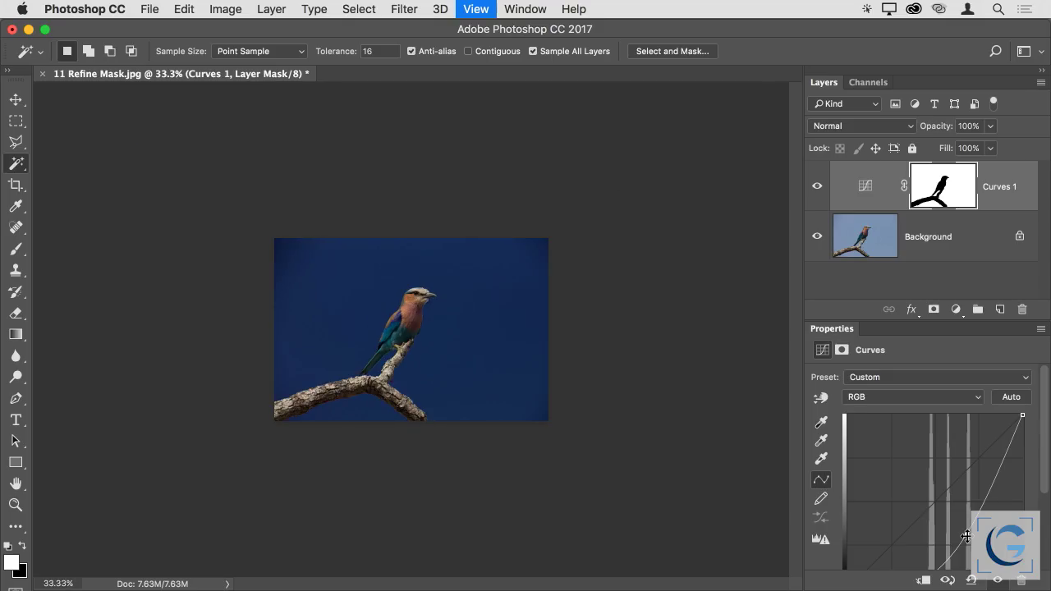
key(super+minus)
key(super+minus)
key(super+minus)
key(super+minus)
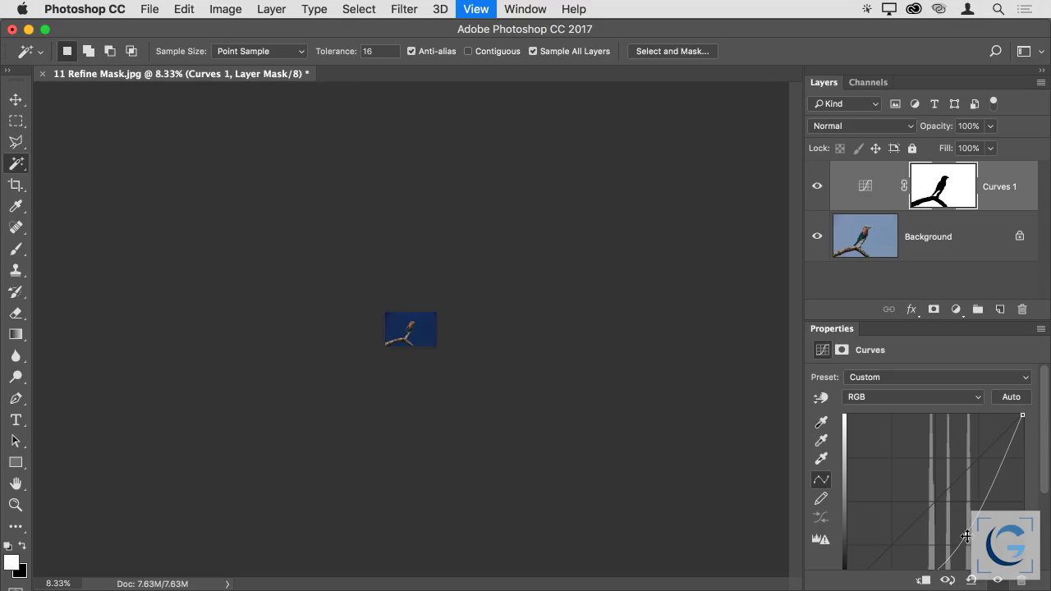
key(super+minus)
key(super+minus)
key(super+0)
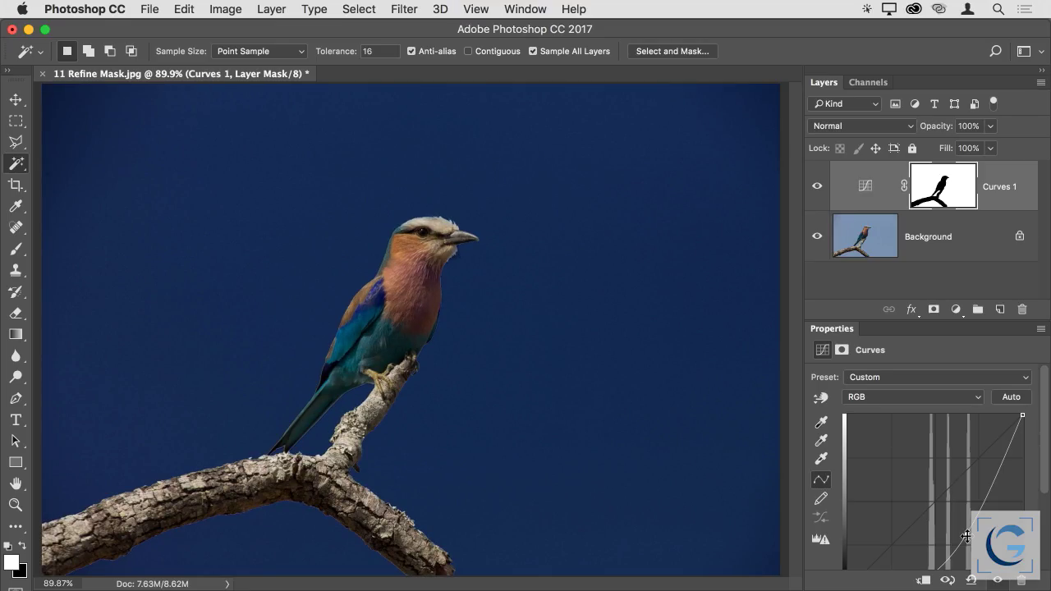
Try feathering the Curves mask along the edge of the bird's breast and return Feather to 0 px.
drag(472, 337, 570, 369)
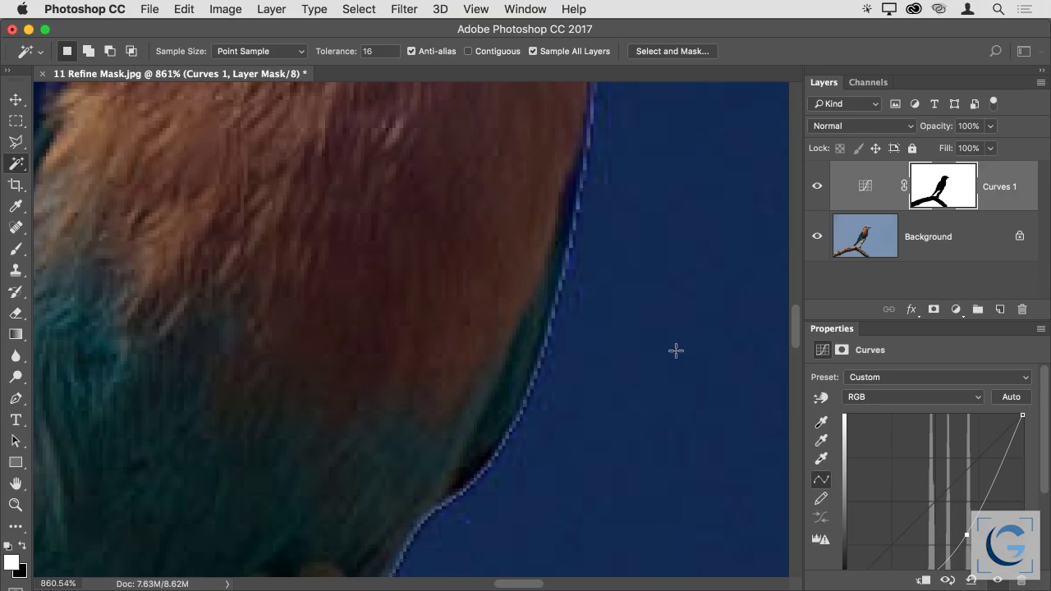
click(843, 349)
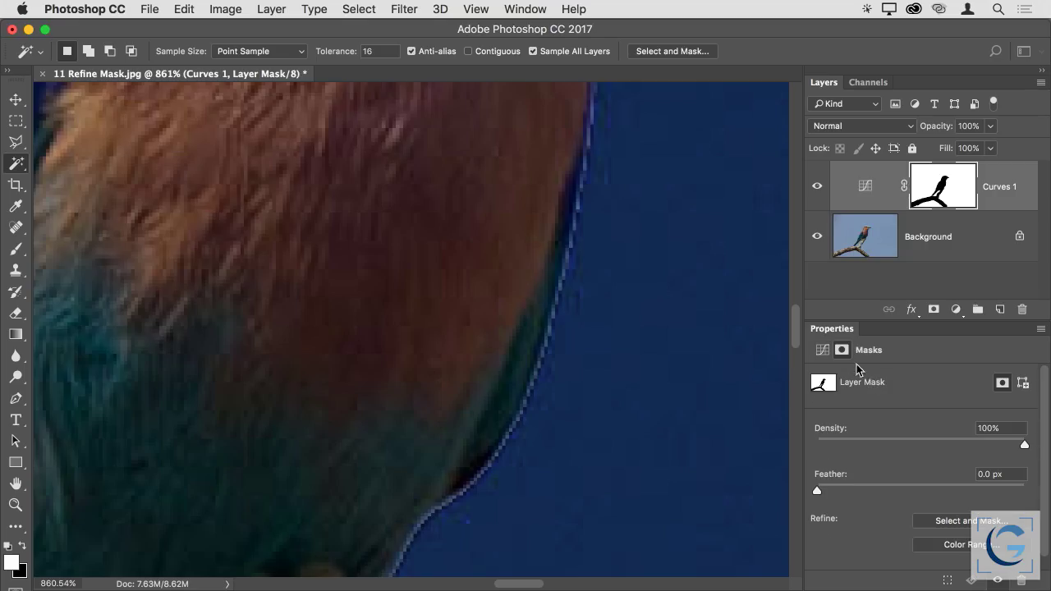
drag(819, 491, 570, 239)
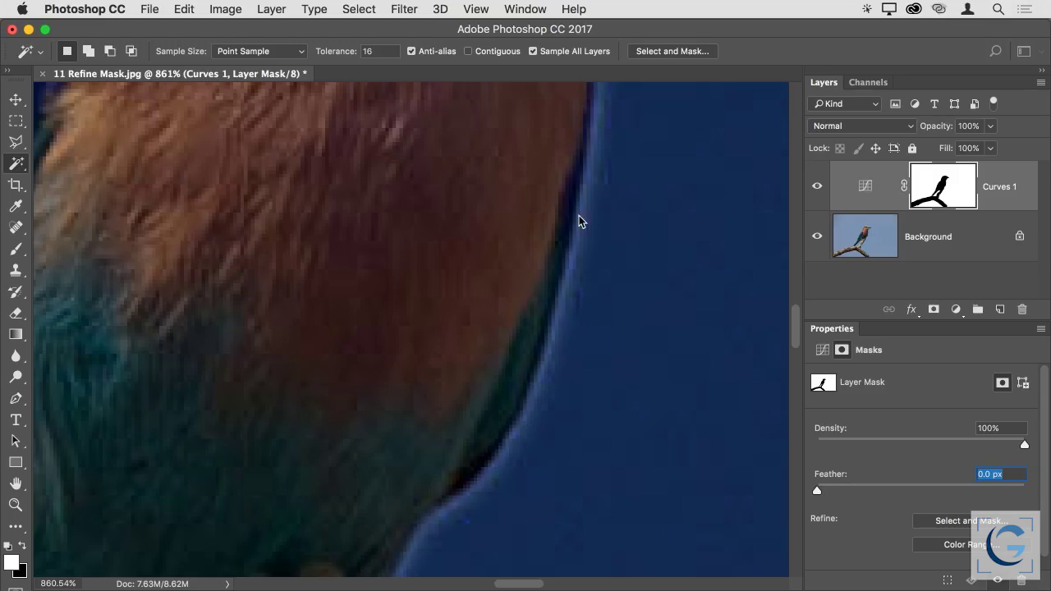
drag(517, 441, 805, 484)
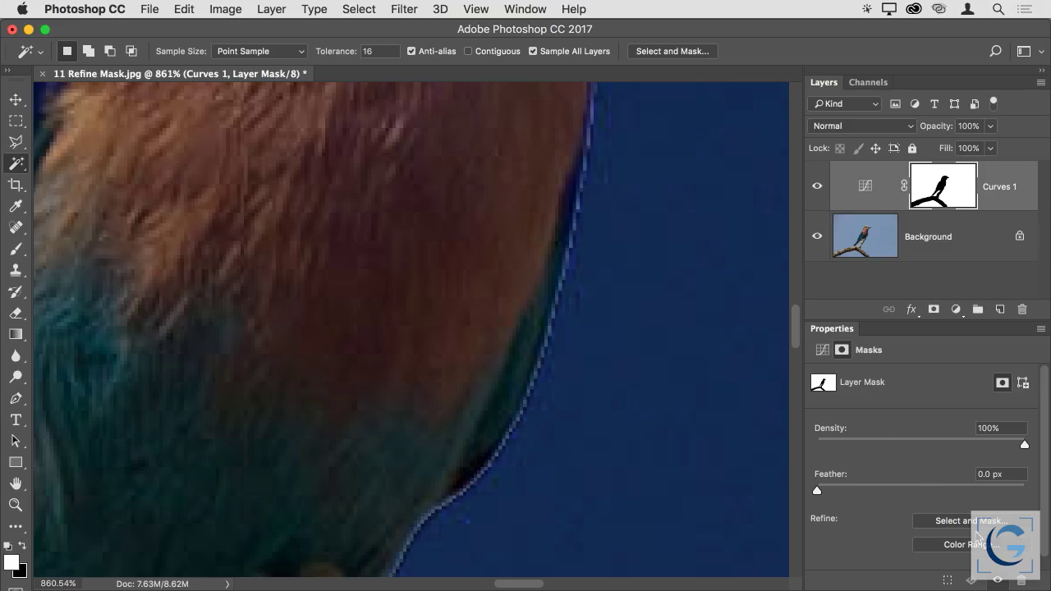
Open the Curves mask in Select and Mask, check the available view modes and set Feather to 2.4 px.
double_click(945, 188)
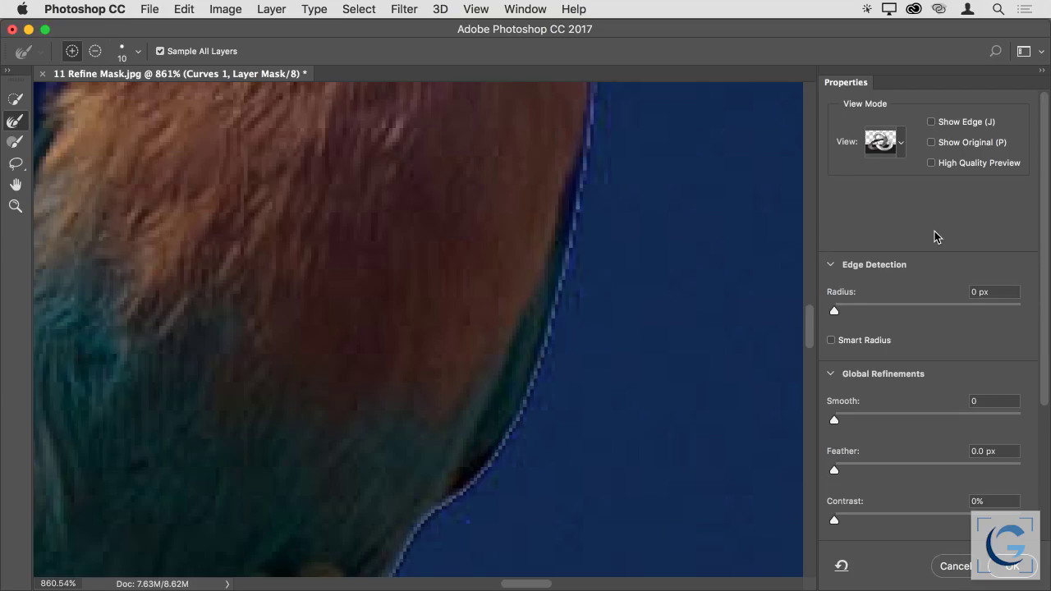
click(902, 142)
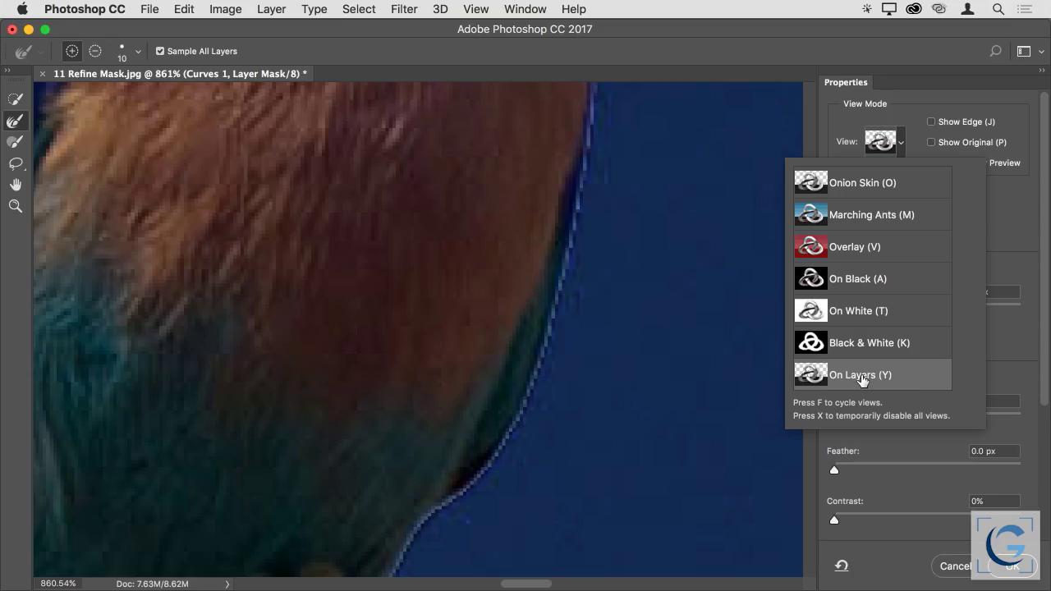
click(905, 146)
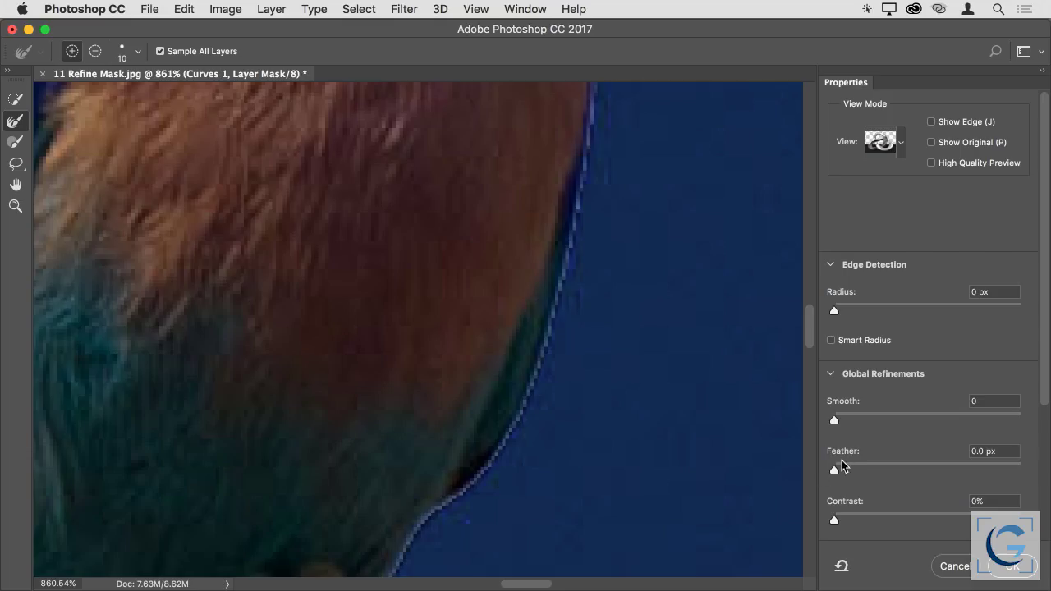
drag(835, 472, 861, 472)
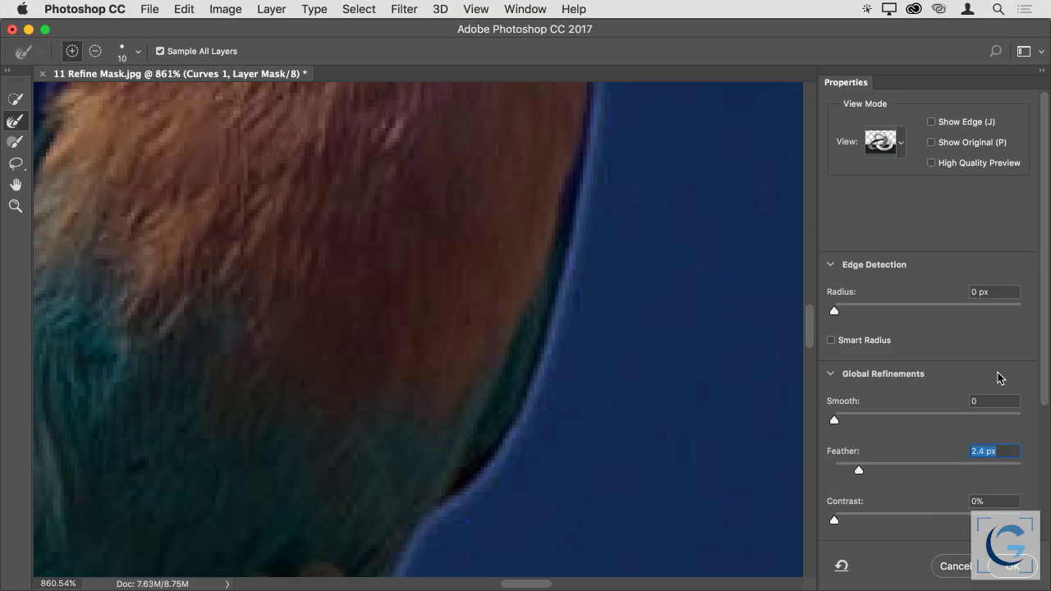
Set the mask's Shift Edge to +21% and reduce its Feather to 2.1 px.
scroll(999, 377, down, 2)
scroll(999, 378, down, 1)
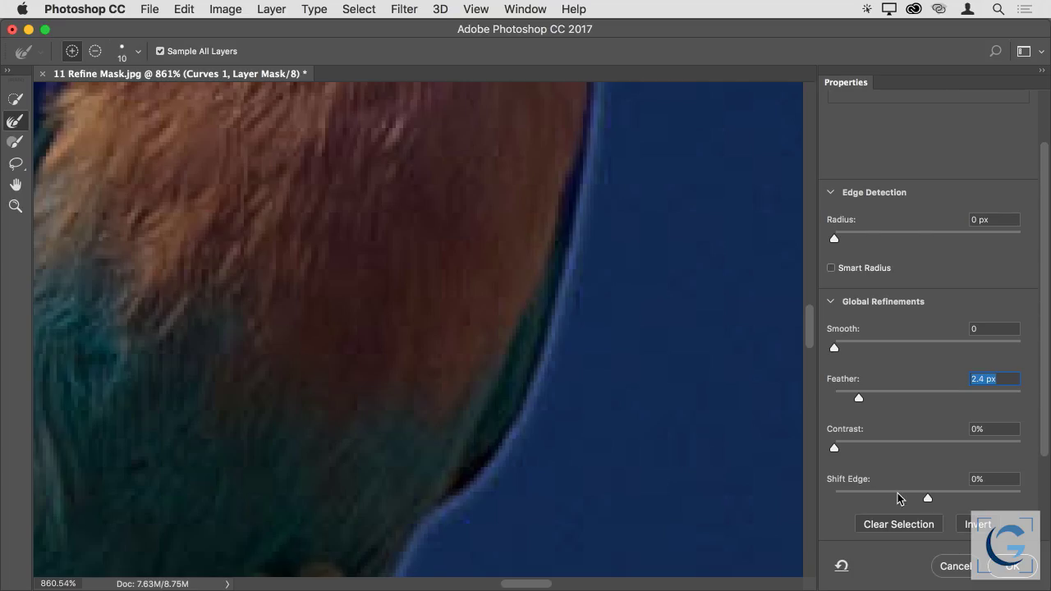
mouse_move(928, 497)
mouse_down()
mouse_move(958, 496)
mouse_move(868, 499)
mouse_move(958, 498)
mouse_move(945, 497)
mouse_up()
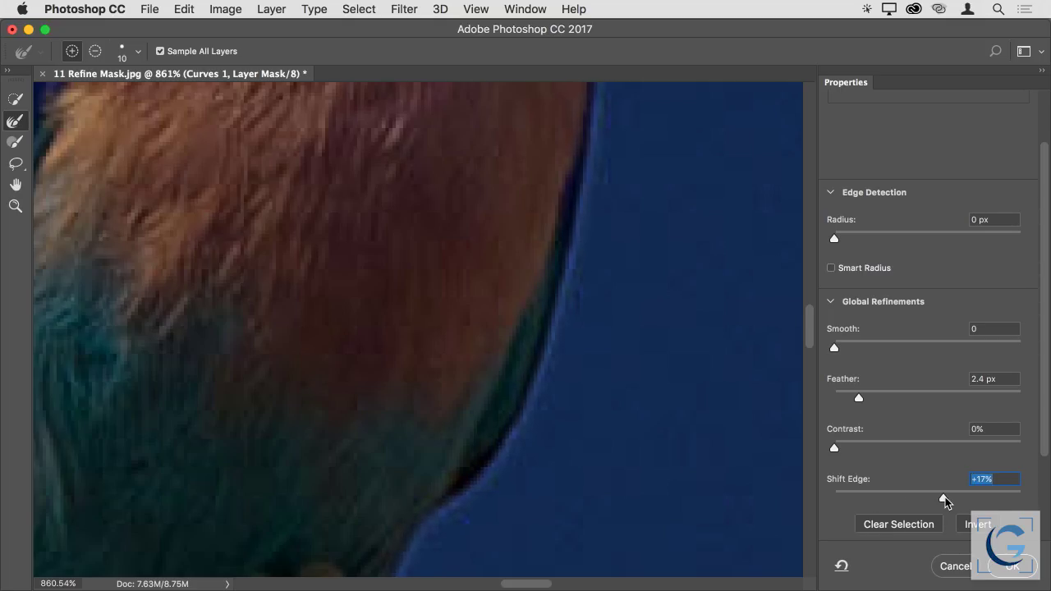
click(859, 399)
drag(859, 396, 857, 396)
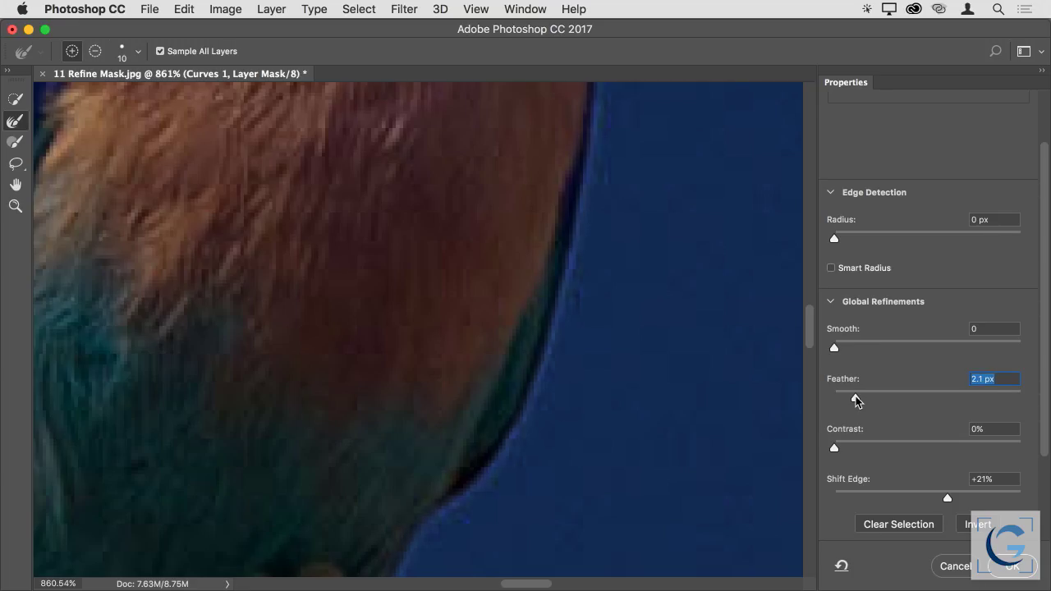
Enable Smart Radius and set the edge detection Radius to 3 px while checking the feathers under the bird's beak.
key(super+0)
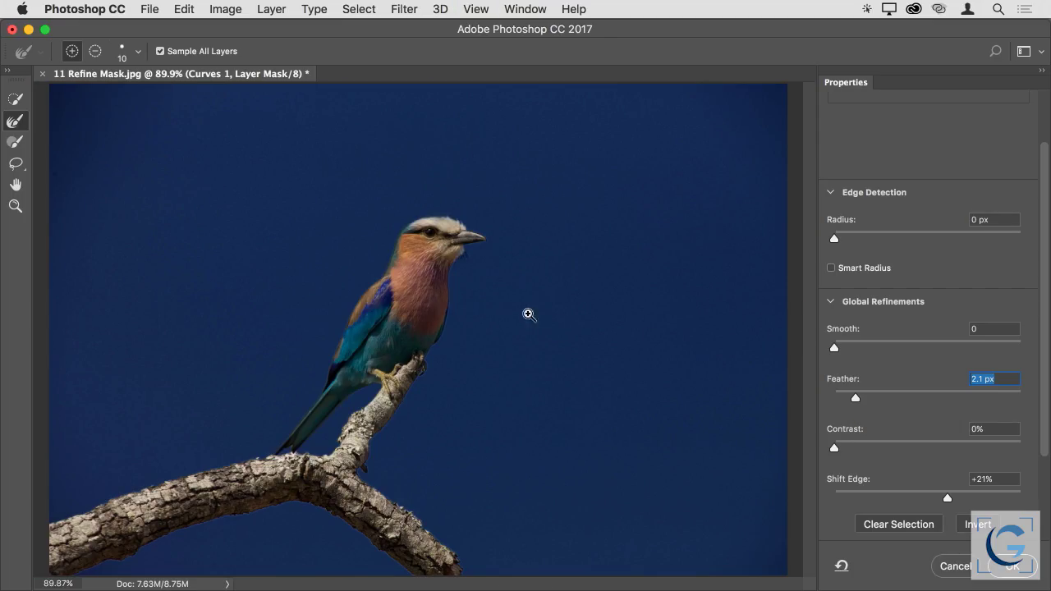
drag(470, 240, 605, 304)
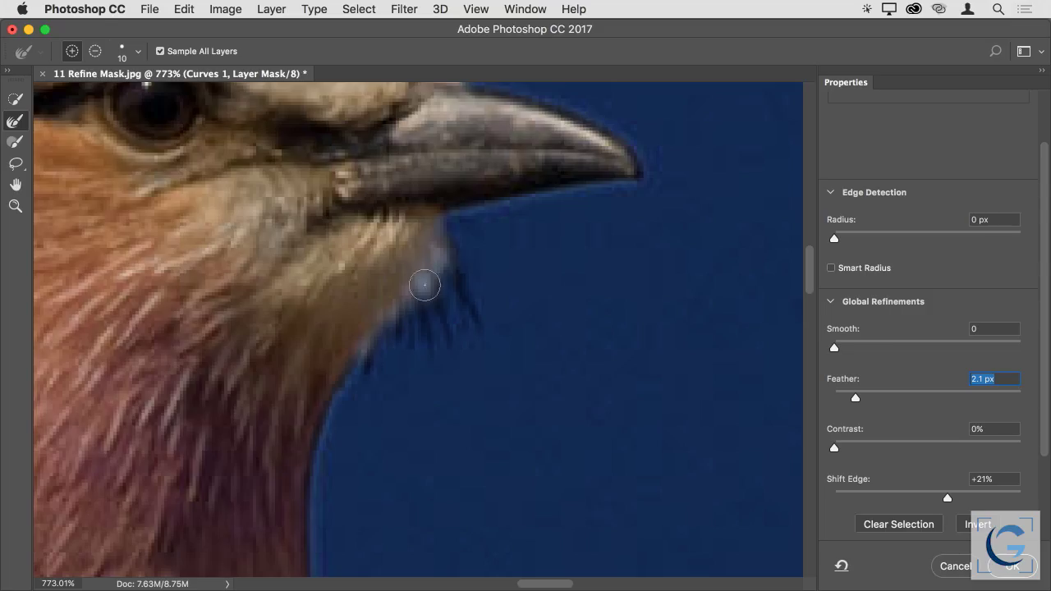
click(831, 267)
drag(834, 239, 858, 243)
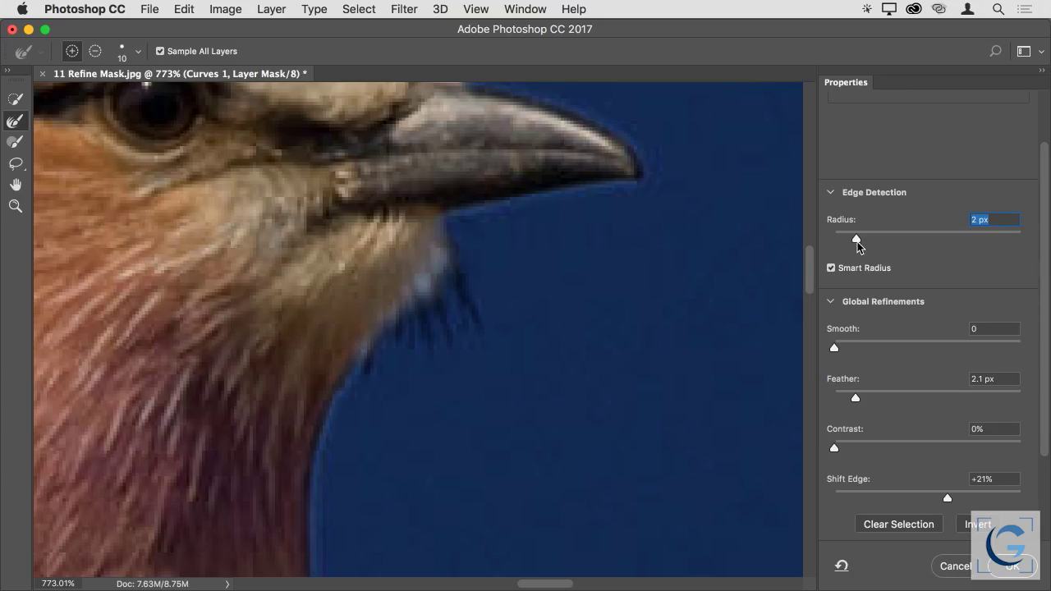
drag(859, 238, 862, 241)
Try the Smooth refinement and a Contrast of 32% on the mask edge, returning both to 0.
mouse_move(834, 349)
mouse_down()
mouse_move(883, 352)
mouse_move(835, 353)
mouse_up()
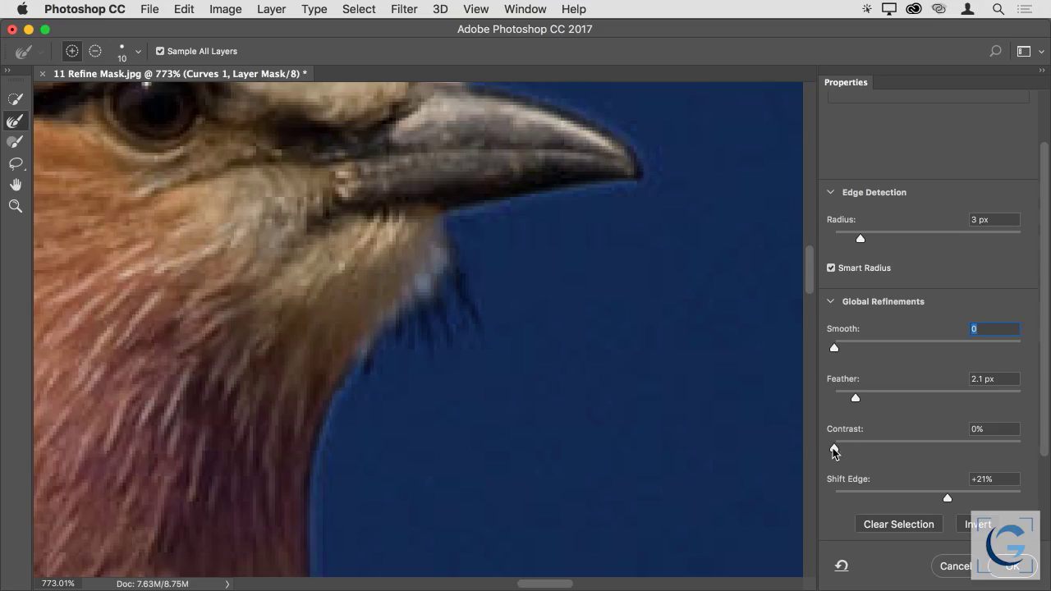
drag(835, 449, 897, 451)
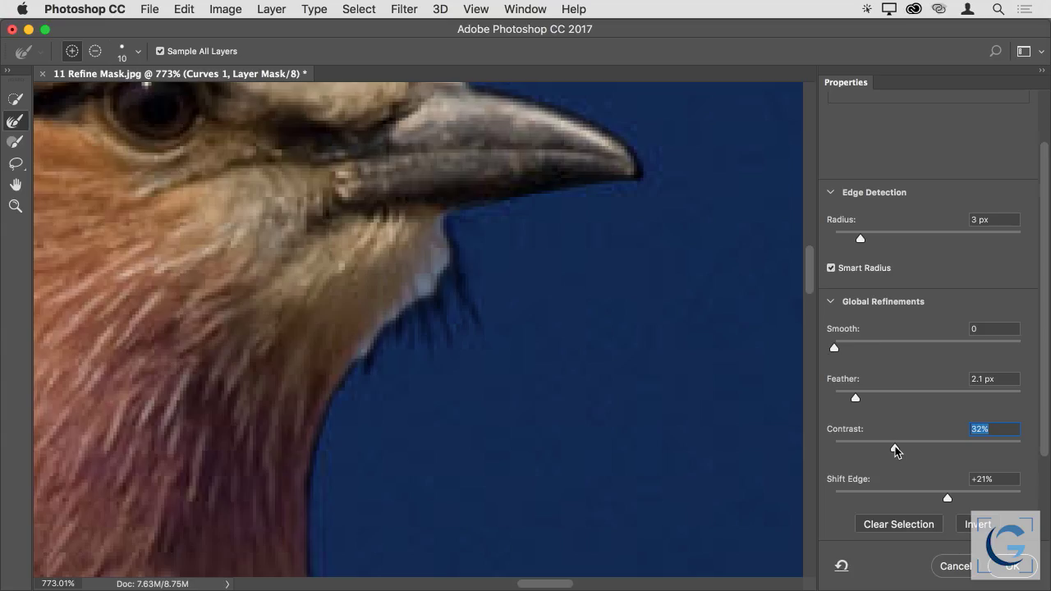
drag(896, 451, 829, 450)
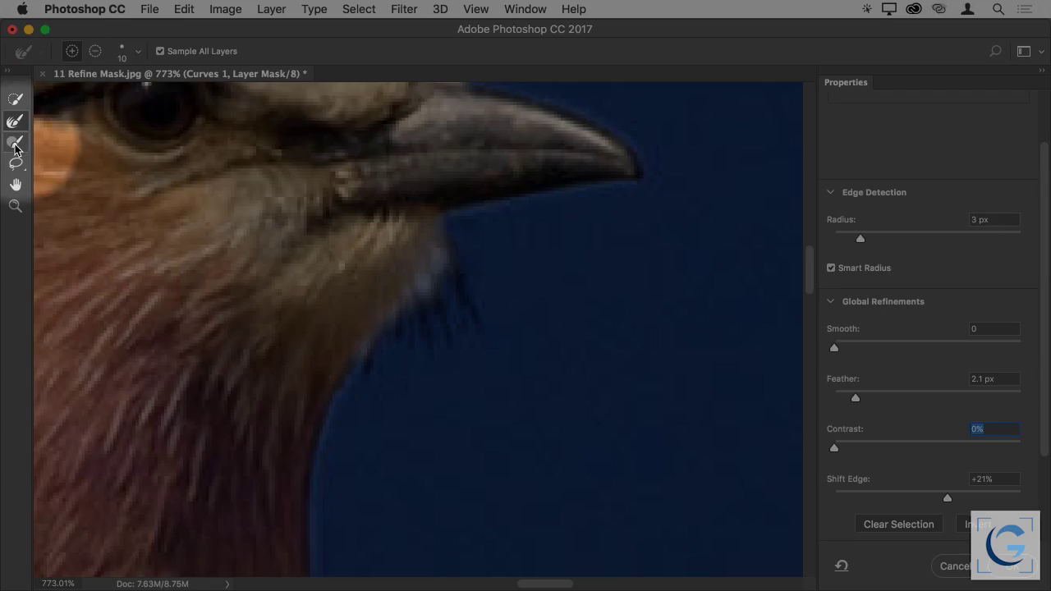
click(43, 144)
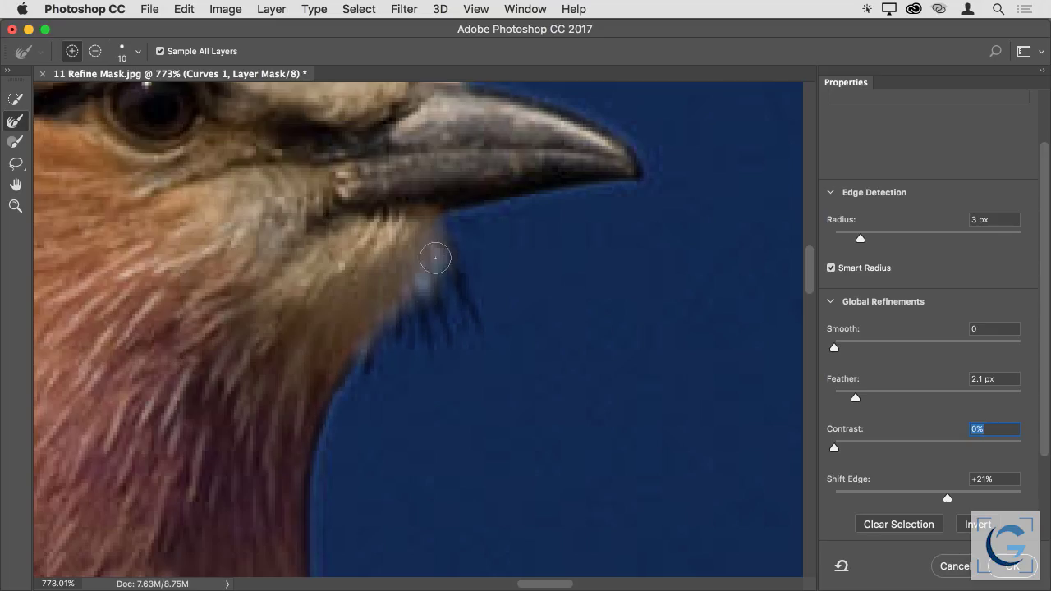
Brush over the feathers under the beak with the Refine Edge Brush, trying subtract mode before repainting them in expand mode.
mouse_move(427, 296)
mouse_down()
mouse_move(369, 336)
mouse_move(438, 271)
mouse_move(436, 293)
mouse_up()
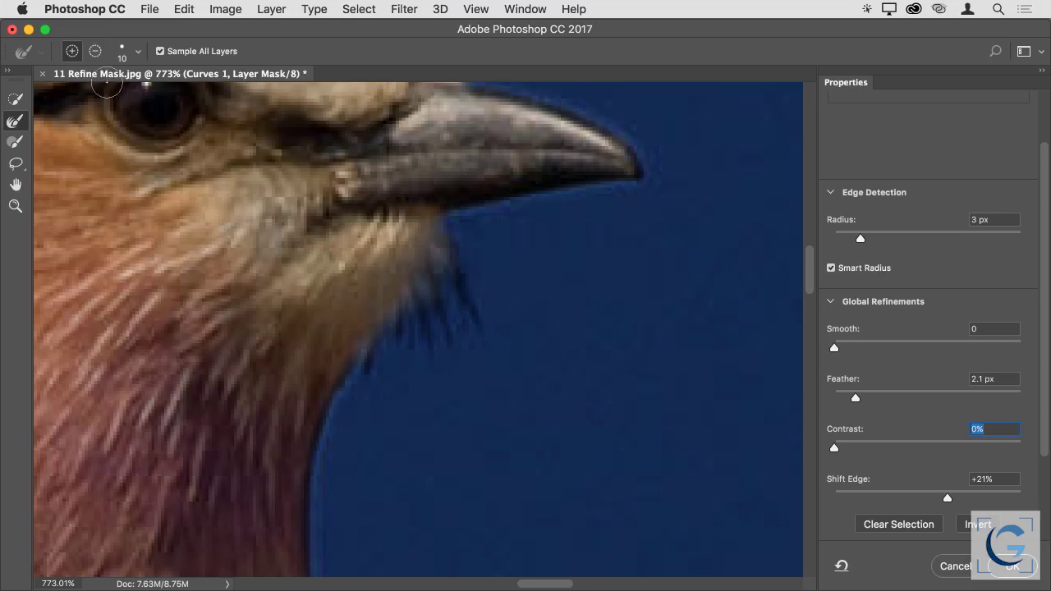
click(94, 53)
mouse_move(440, 304)
mouse_down()
mouse_move(406, 301)
mouse_move(422, 315)
mouse_move(416, 304)
mouse_move(408, 336)
mouse_move(390, 282)
mouse_move(437, 305)
mouse_up()
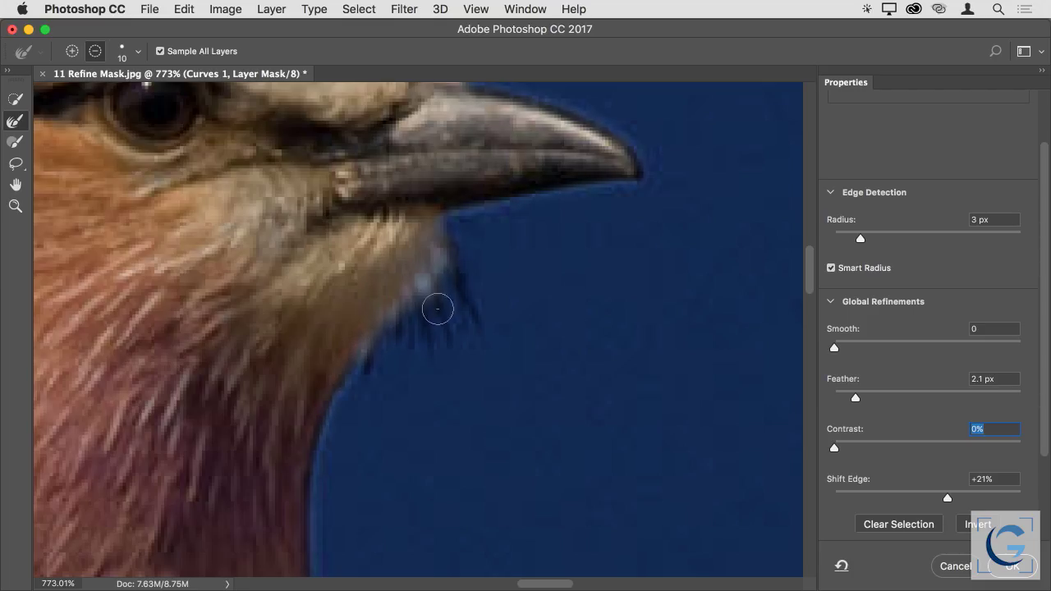
click(16, 123)
click(72, 51)
mouse_move(420, 287)
mouse_down()
mouse_move(434, 263)
mouse_move(396, 315)
mouse_move(427, 294)
mouse_move(367, 339)
mouse_move(409, 307)
mouse_move(435, 304)
mouse_move(448, 264)
mouse_move(462, 307)
mouse_move(449, 290)
mouse_move(427, 312)
mouse_move(401, 308)
mouse_move(367, 331)
mouse_up()
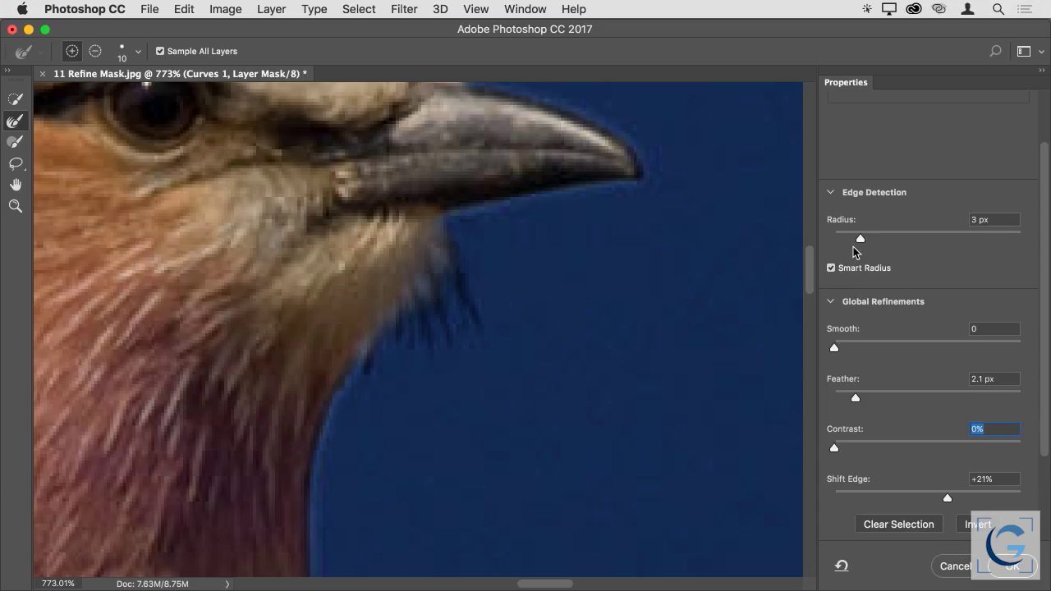
Lower the edge detection Radius to 1 px, check the whole image, and apply the refined mask.
drag(861, 239, 850, 245)
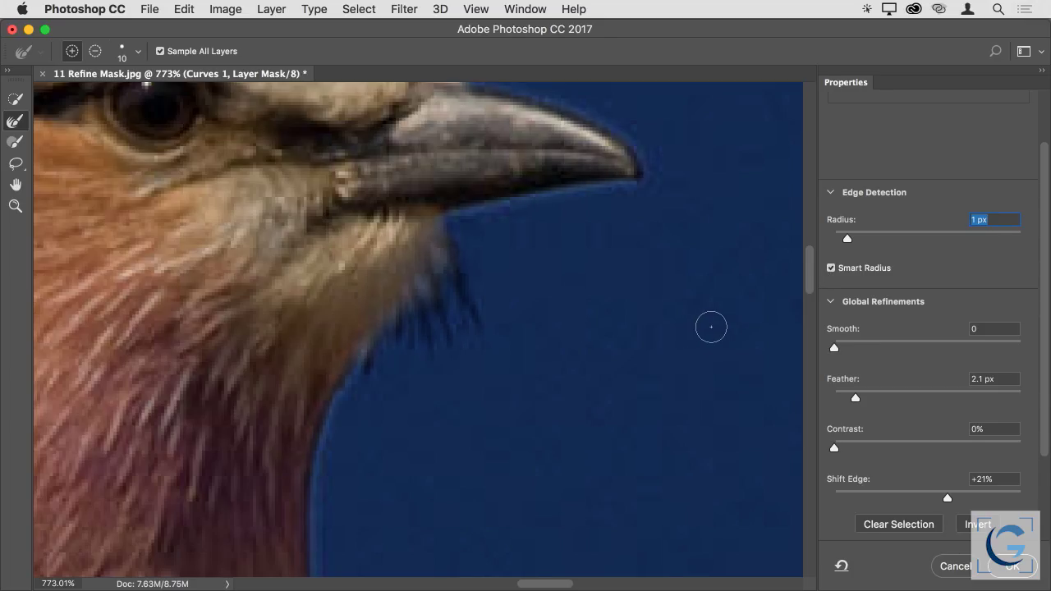
key(super+0)
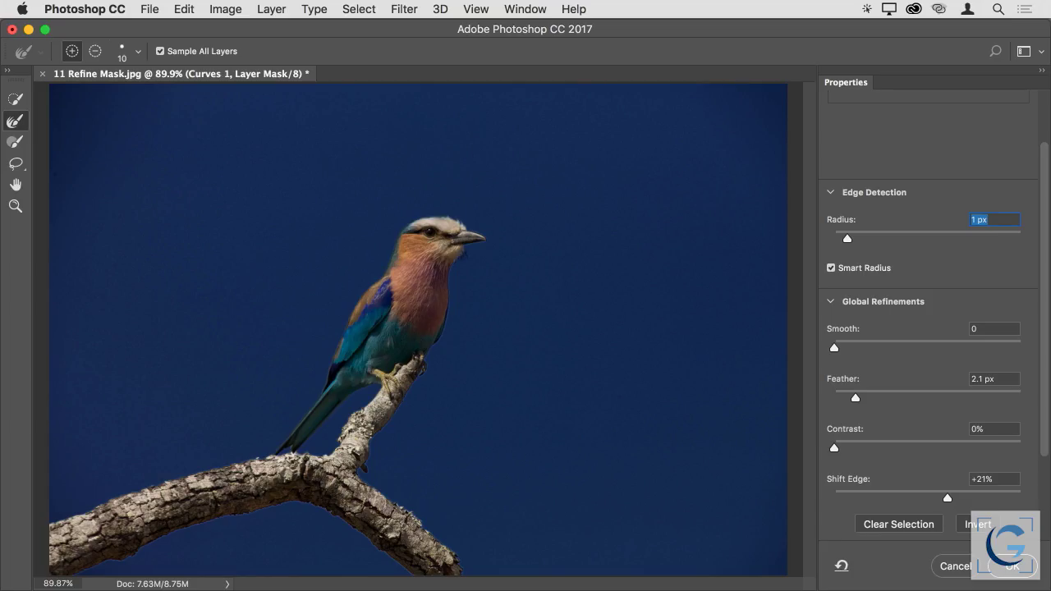
click(1013, 566)
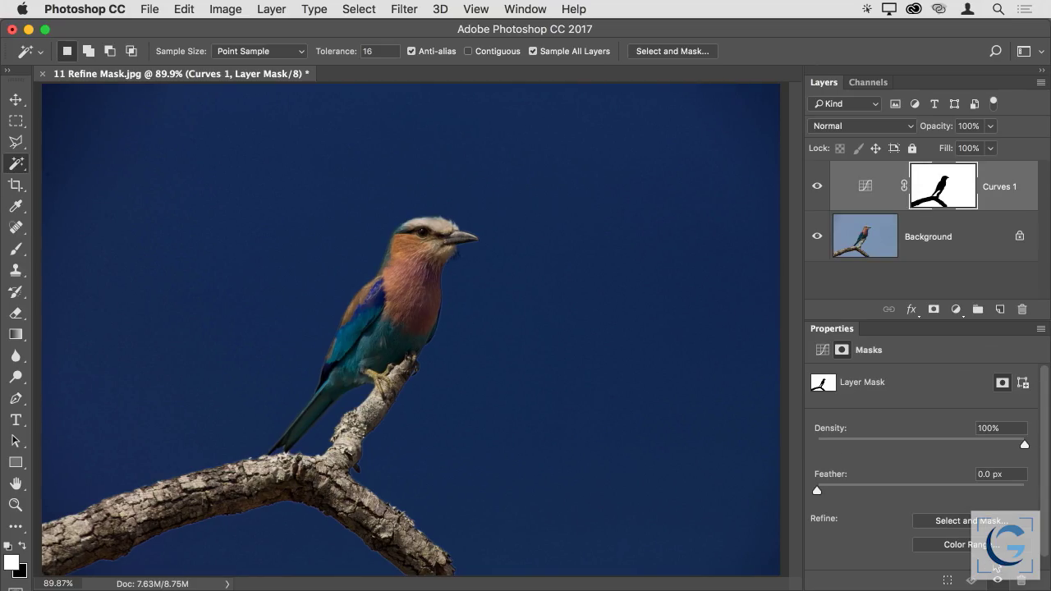
Raise the midpoint of the Curves 1 adjustment to soften the sky darkening, comparing with the adjustment hidden.
click(865, 182)
drag(964, 536, 957, 515)
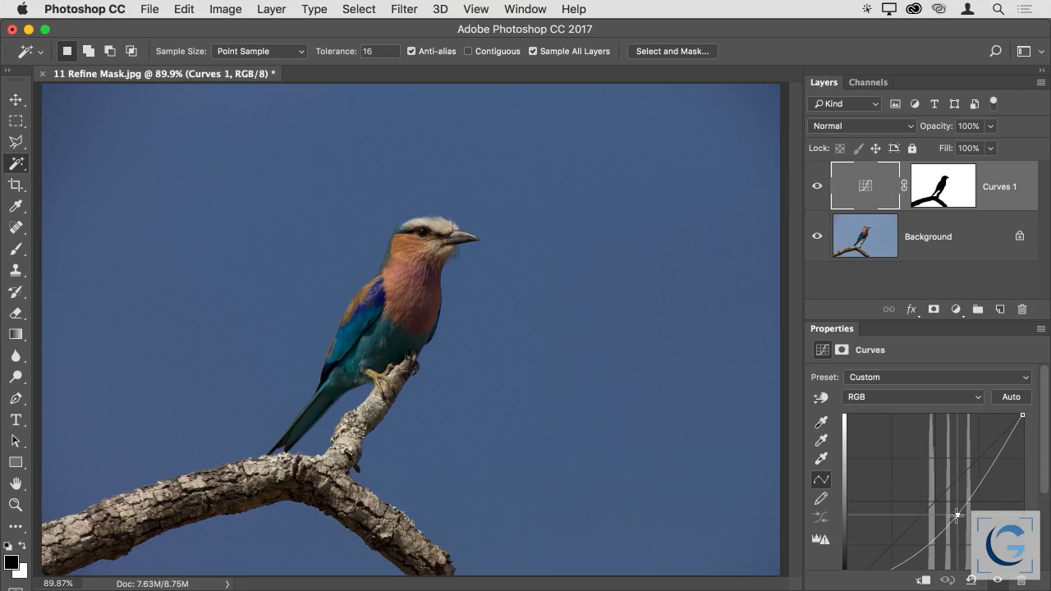
click(817, 186)
click(819, 185)
drag(957, 515, 950, 512)
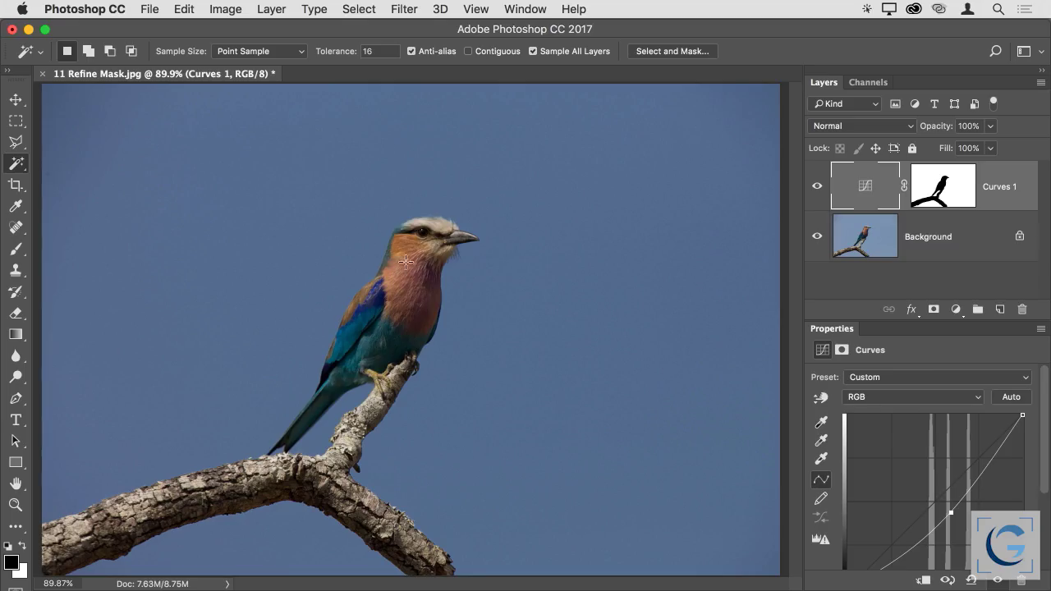
Compare the sky with and without the Curves 1 adjustment.
click(818, 186)
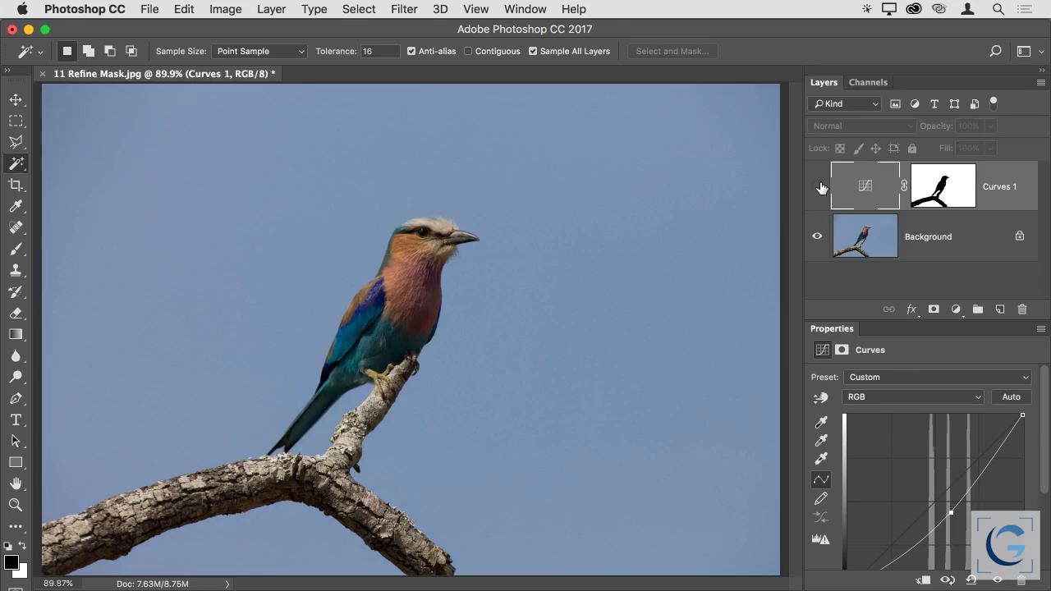
click(819, 187)
click(819, 187)
click(819, 186)
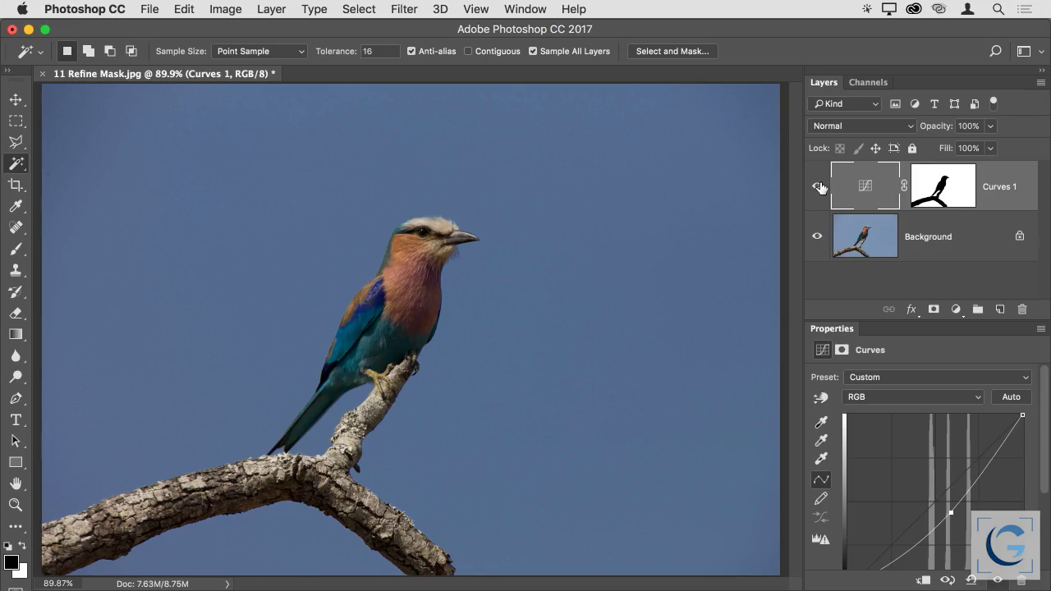
Load the Curves 1 mask as a selection and show it in Quick Mask, with colour indicating Masked Areas at 50% opacity.
super+click(944, 194)
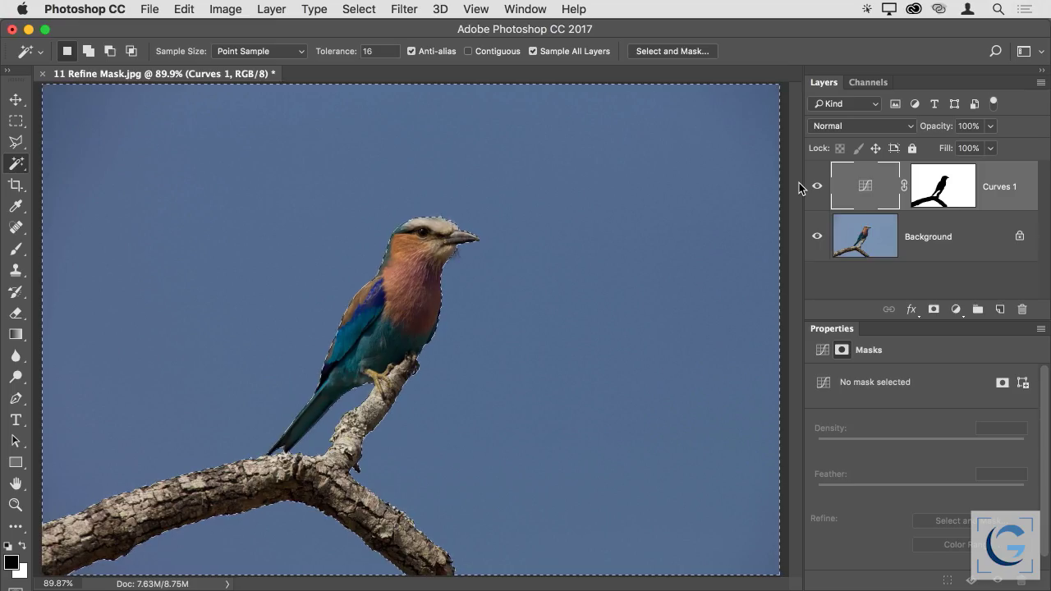
key(q)
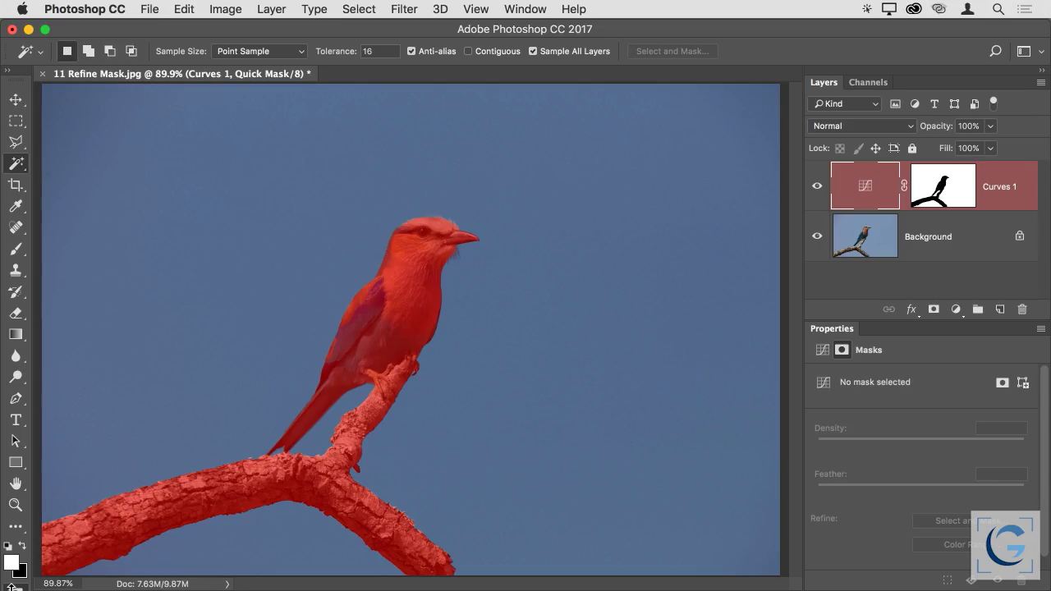
double_click(16, 588)
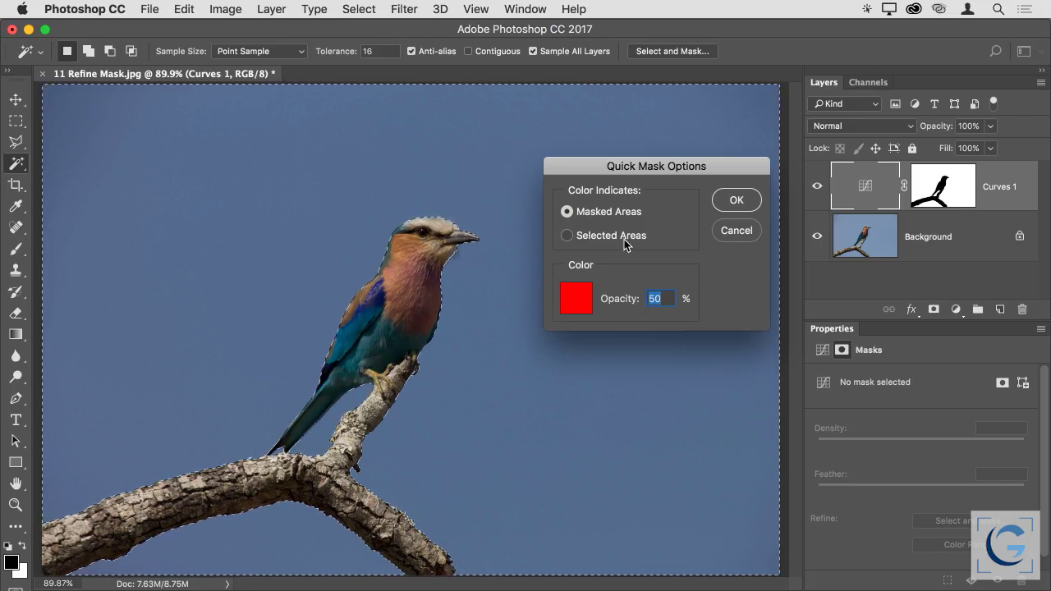
click(734, 200)
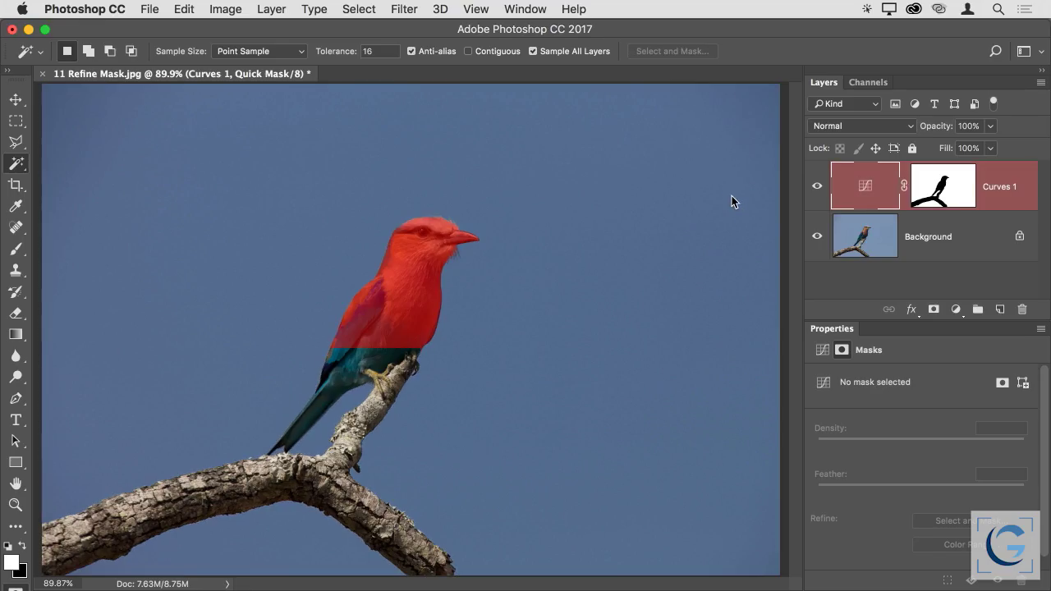
Paint white along the edge of the bird's breast in Quick Mask with the 50 px Overlay brush, and return to the selection.
drag(451, 235, 563, 274)
scroll(453, 237, down, 5)
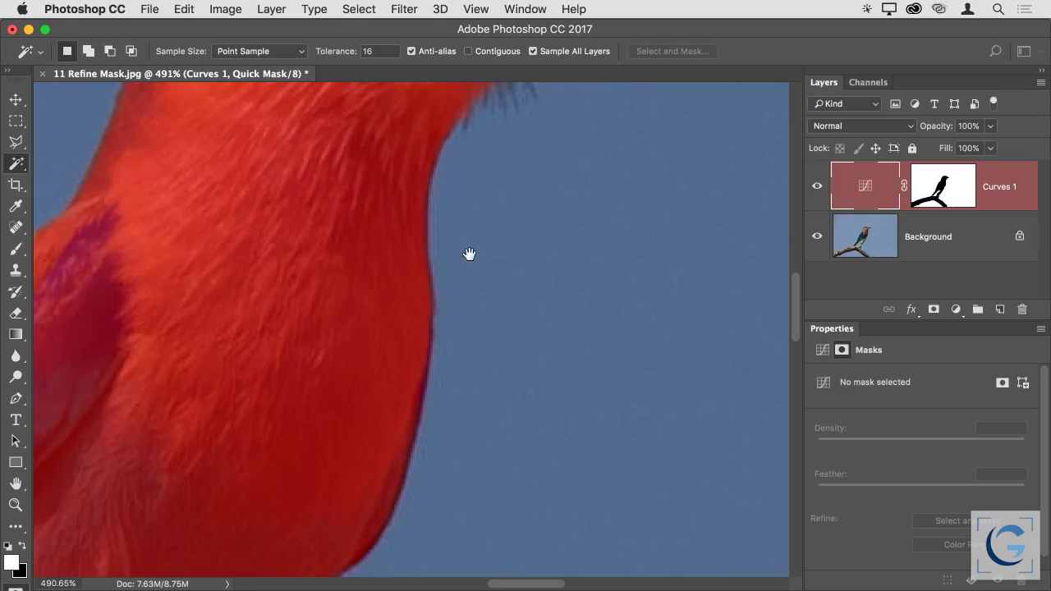
key(b)
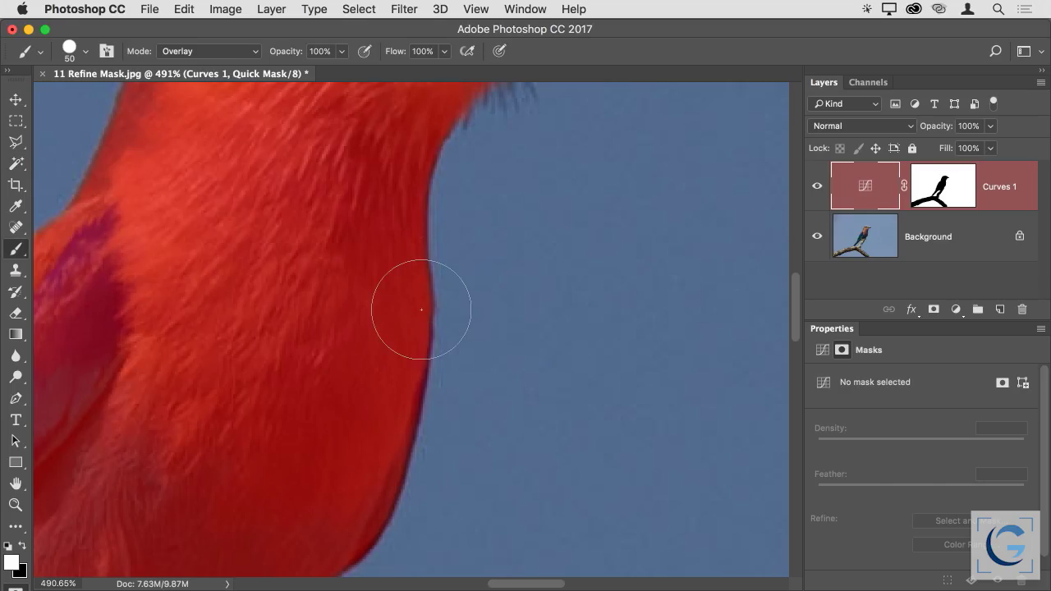
drag(433, 362, 480, 354)
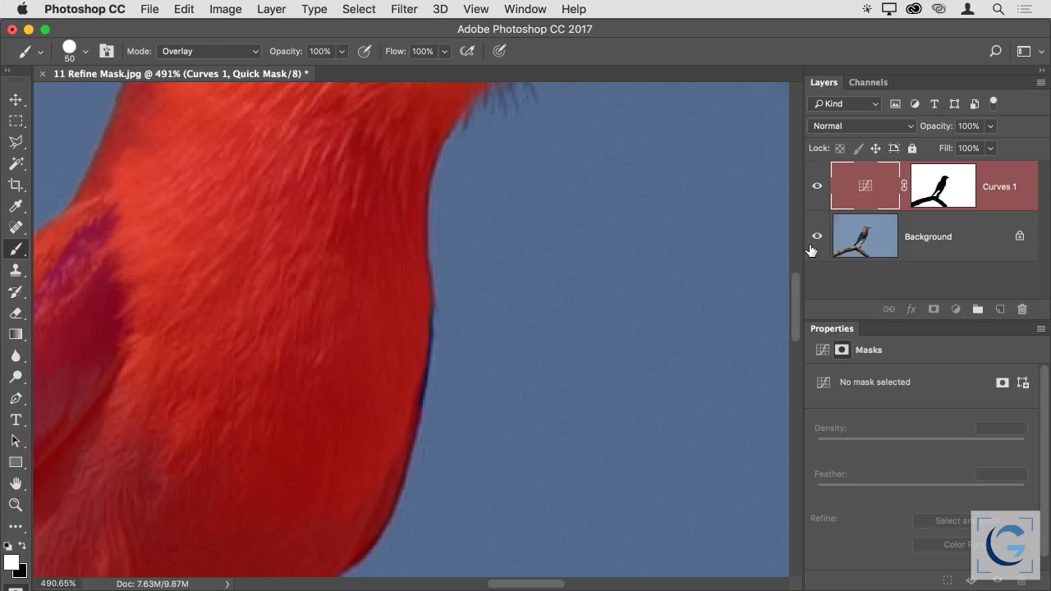
key(q)
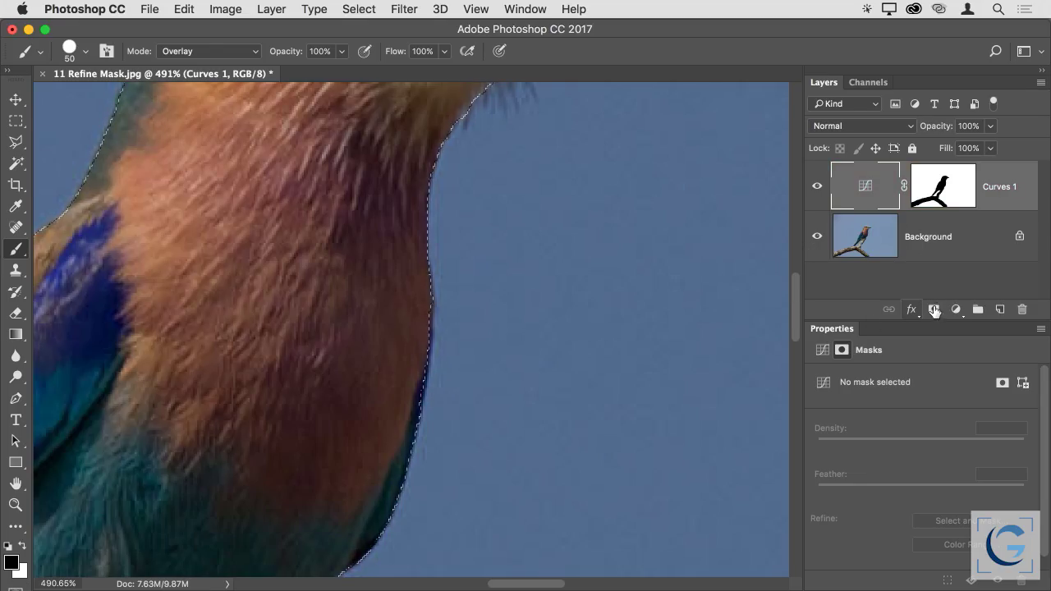
View the selection in Quick Mask with the Background layer active and swap the foreground and background colours.
click(871, 244)
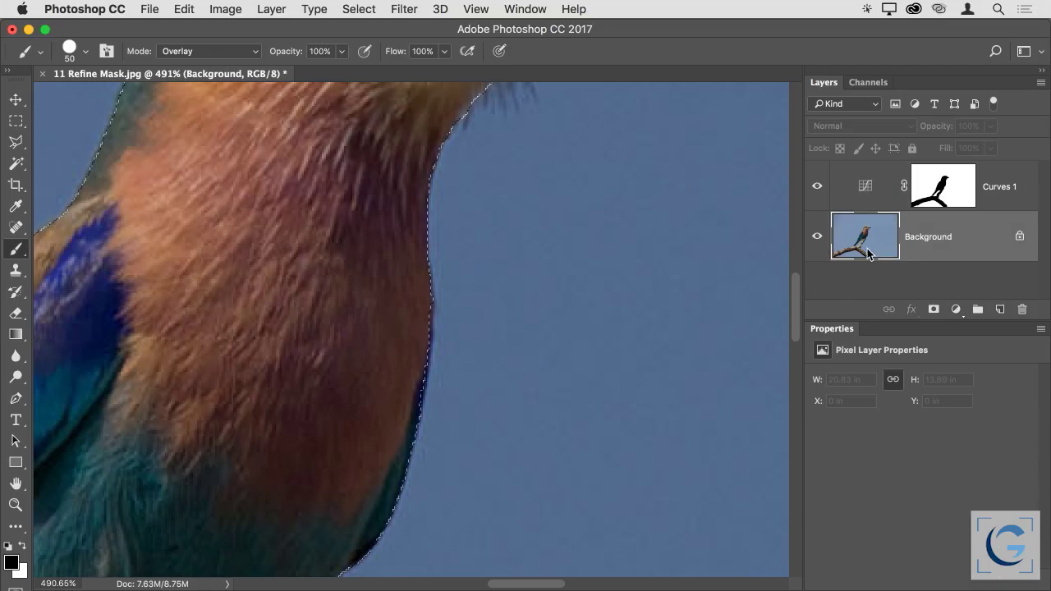
key(q)
key(x)
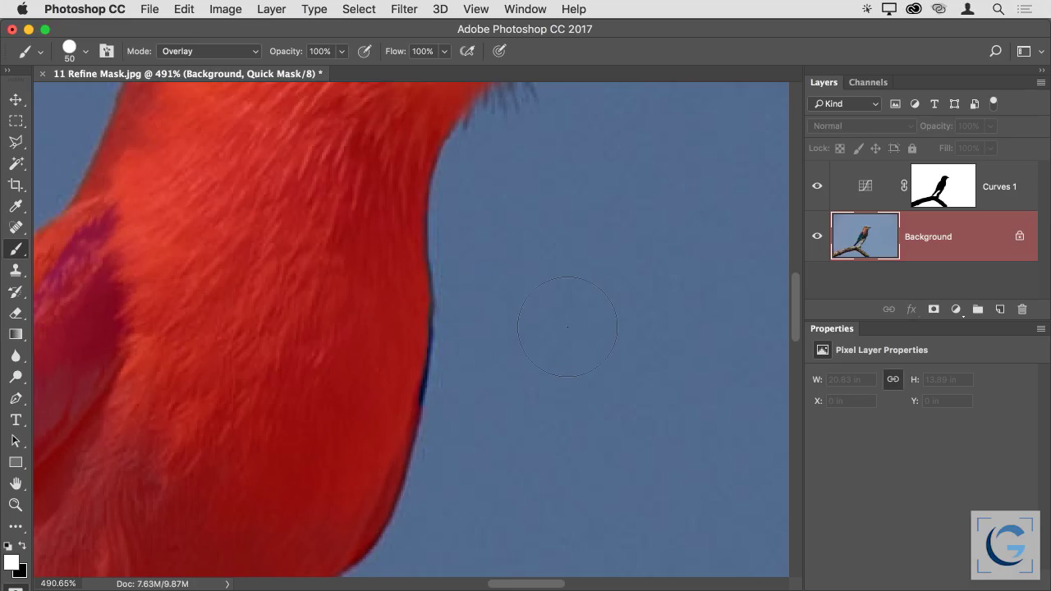
key(x)
Close the bird image without saving and open 01 No Feathering.jpg.
key(super+w)
key(super+d)
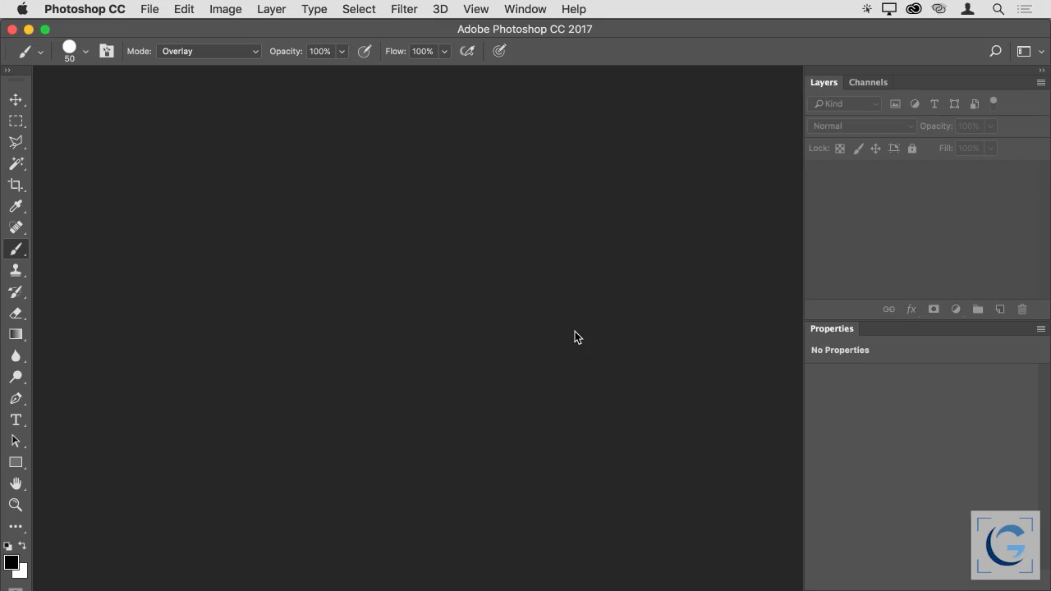
key(super+o)
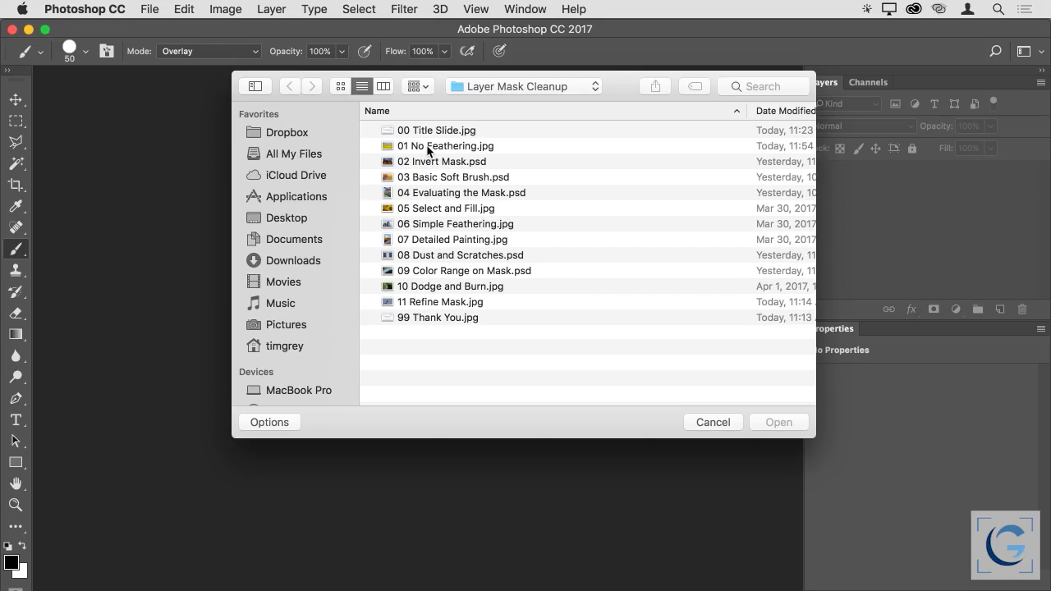
click(428, 148)
key(Return)
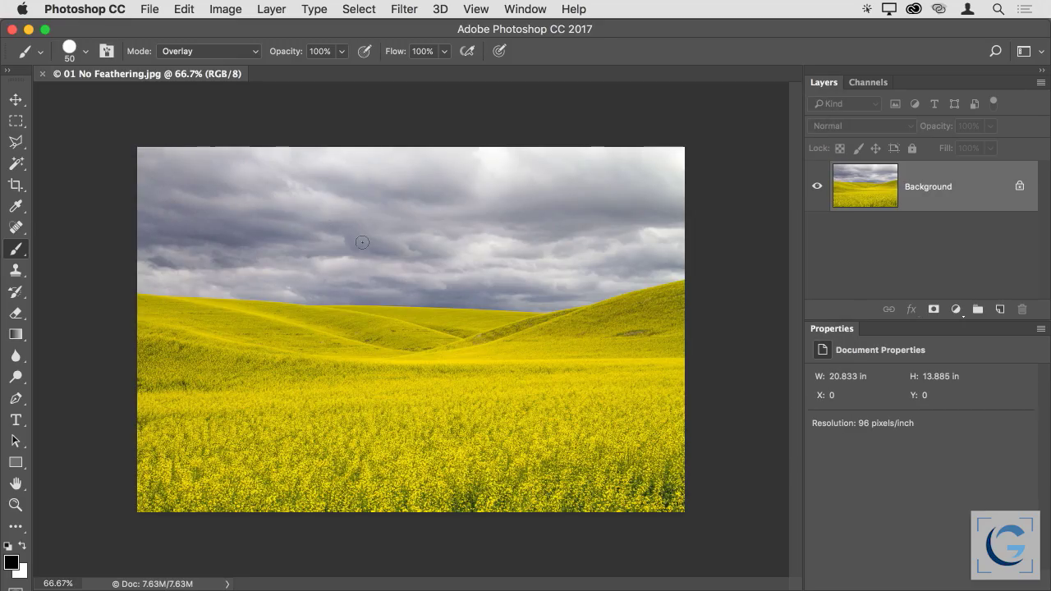
Select the cloudy sky with the Quick Selection tool and display the selection in Quick Mask.
click(16, 164)
key(shift+w)
mouse_move(183, 171)
mouse_down()
mouse_move(477, 254)
mouse_move(629, 223)
mouse_move(569, 250)
mouse_up()
key(q)
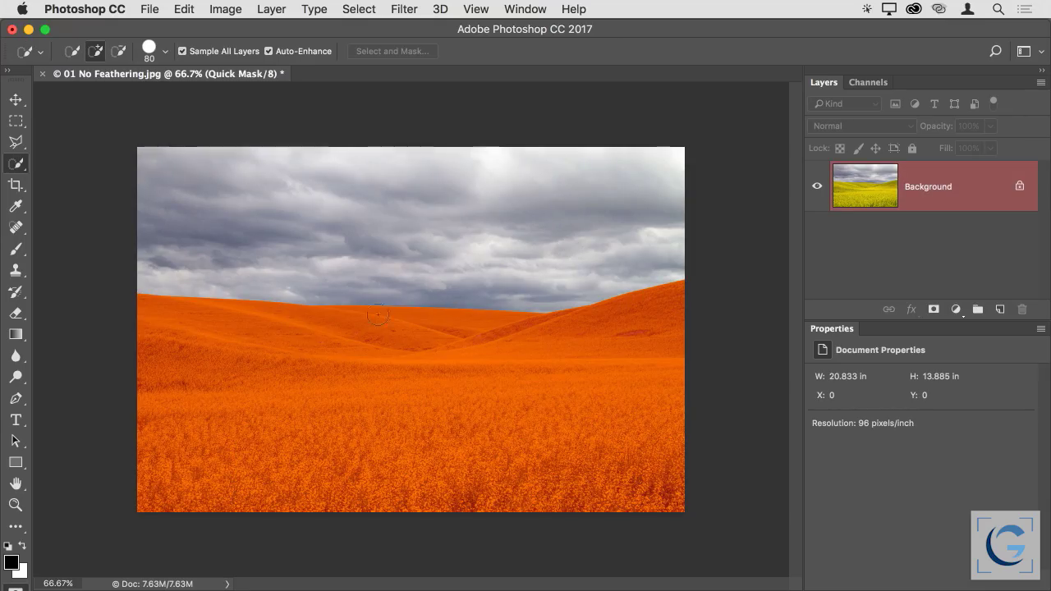
Examine the Quick Mask edge along the horizon with a white Overlay brush ready, and return to the sky selection.
drag(370, 305, 450, 305)
key(super+d)
key(b)
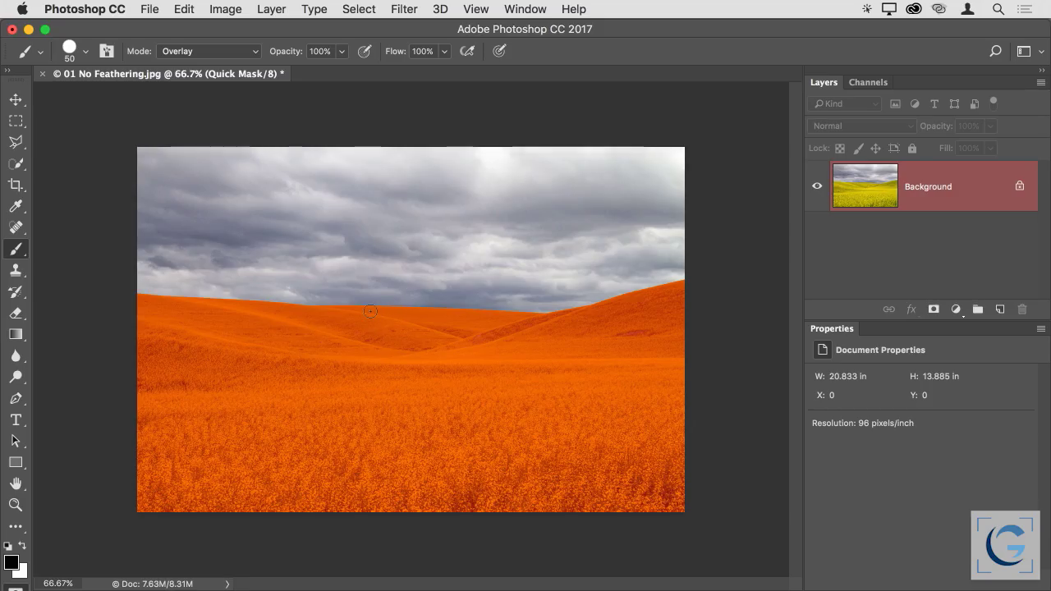
key(x)
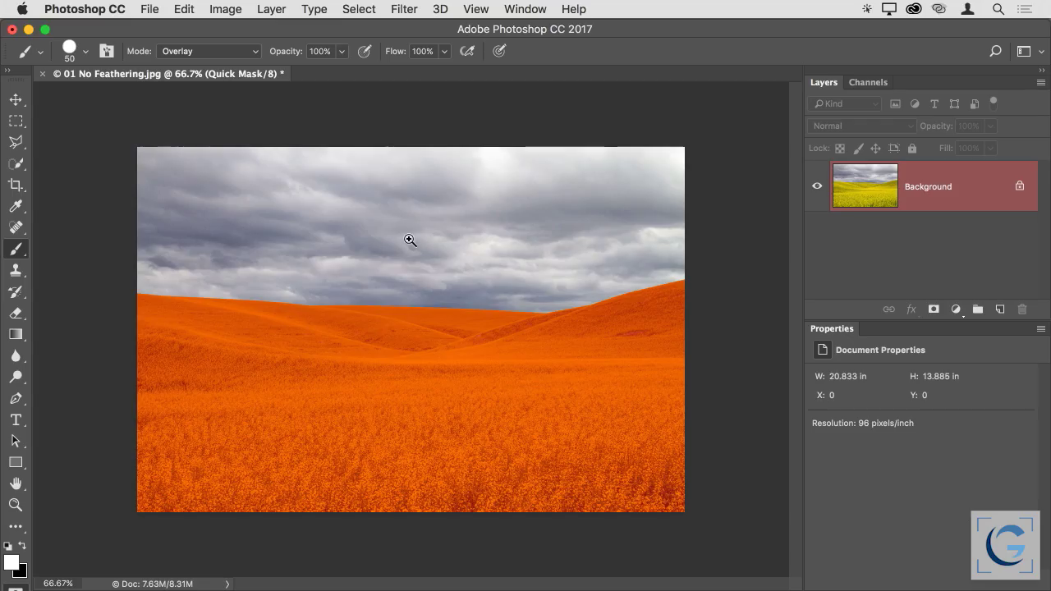
scroll(462, 315, up, 3)
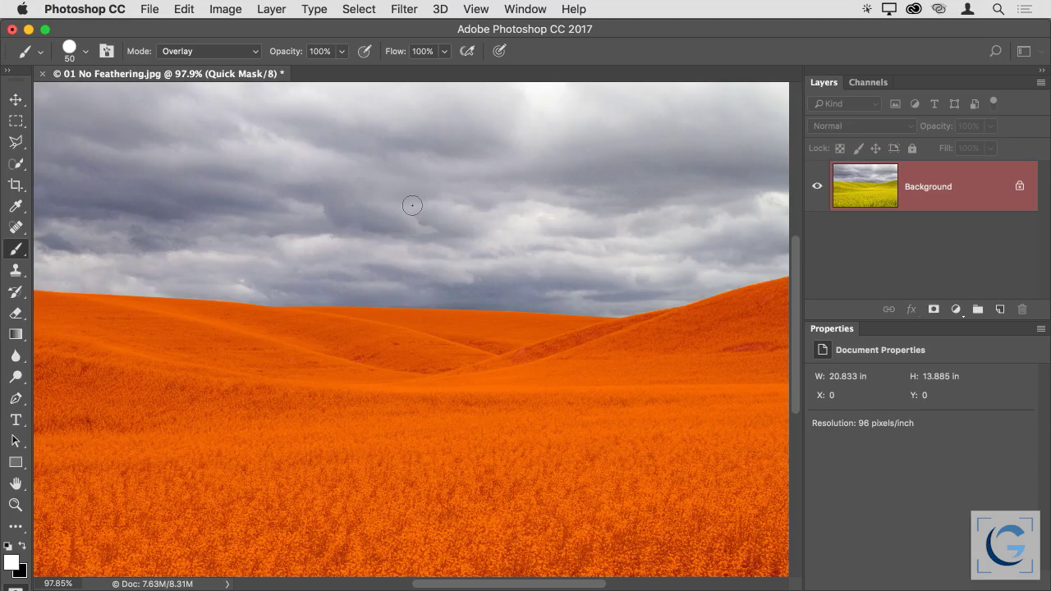
key(q)
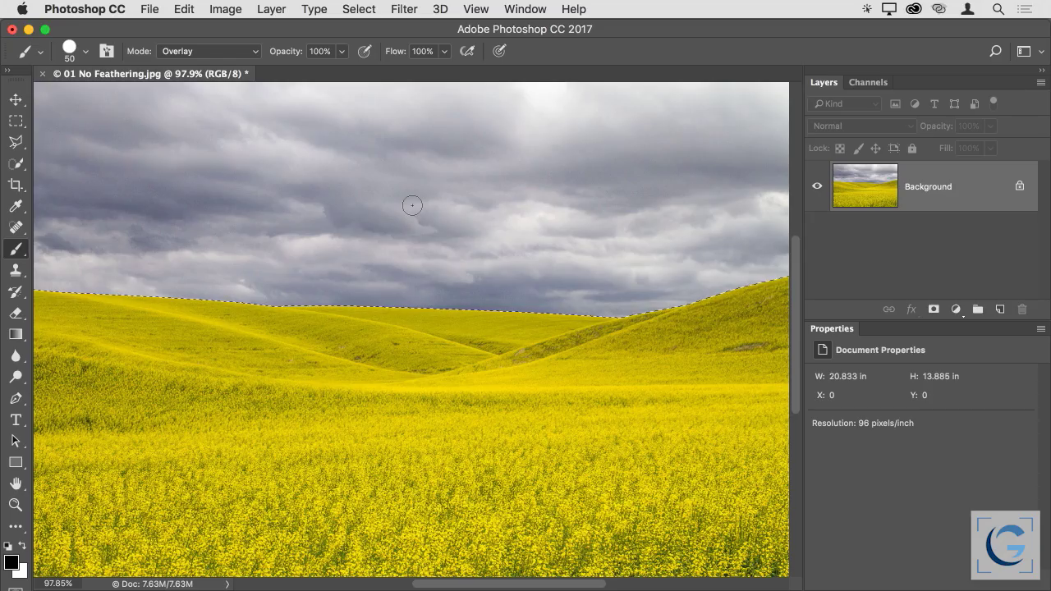
Add a Curves adjustment masked to the sky and lift the curve's midpoint for a moderate brightening.
click(956, 308)
click(943, 407)
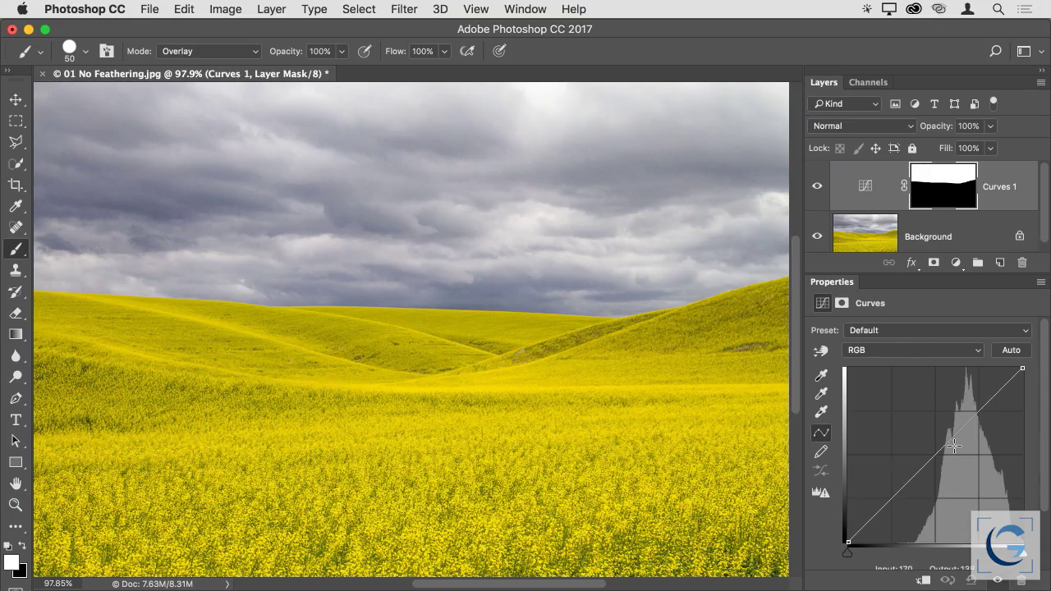
drag(935, 444, 931, 416)
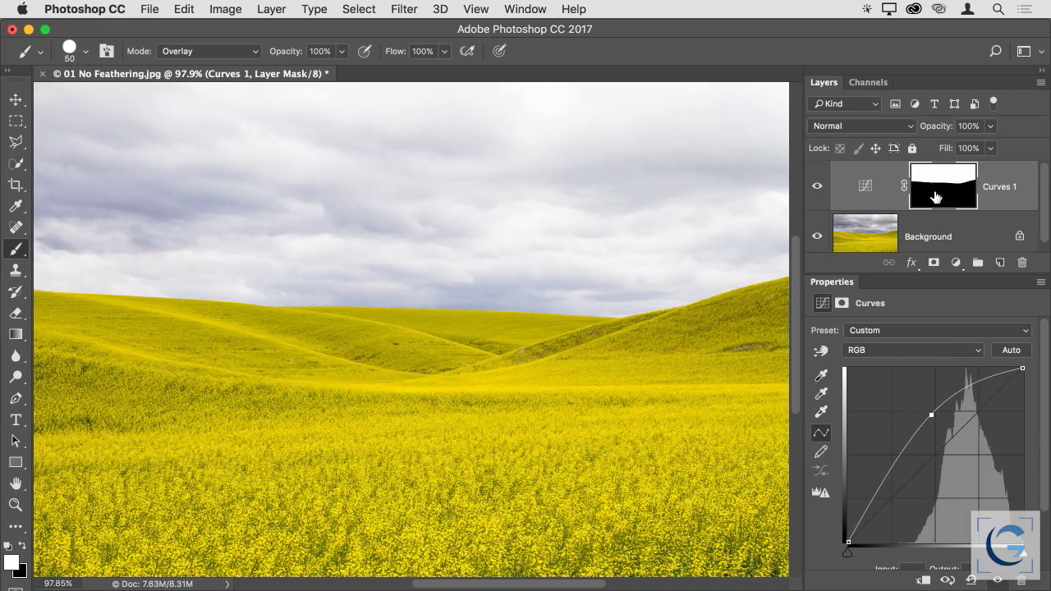
click(871, 195)
mouse_move(933, 421)
mouse_down()
mouse_move(938, 469)
mouse_move(930, 435)
mouse_up()
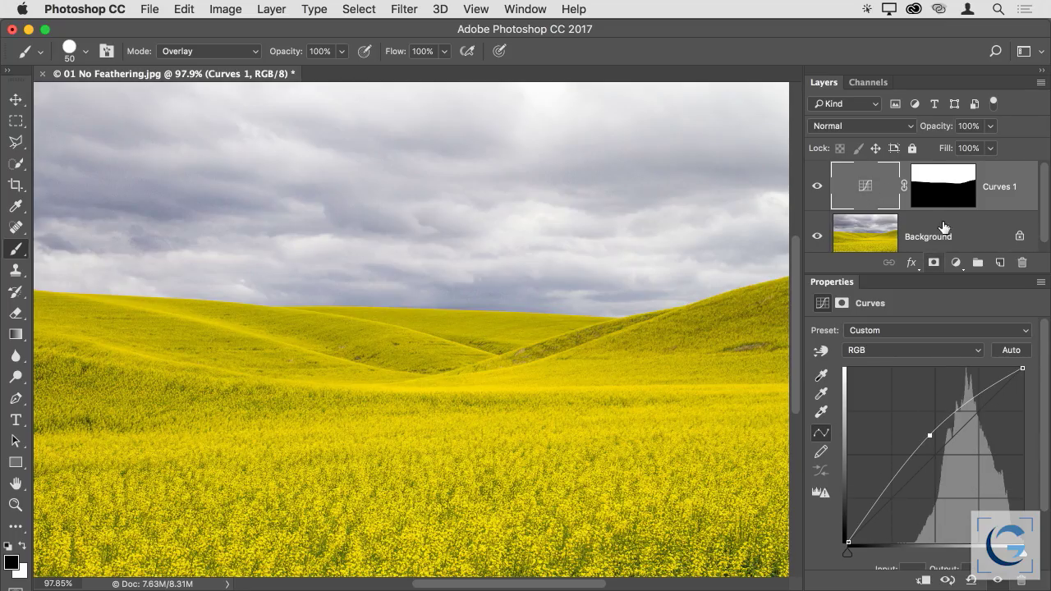
Switch between the mask properties and the curve settings of Curves 1 to compare the two views.
click(939, 194)
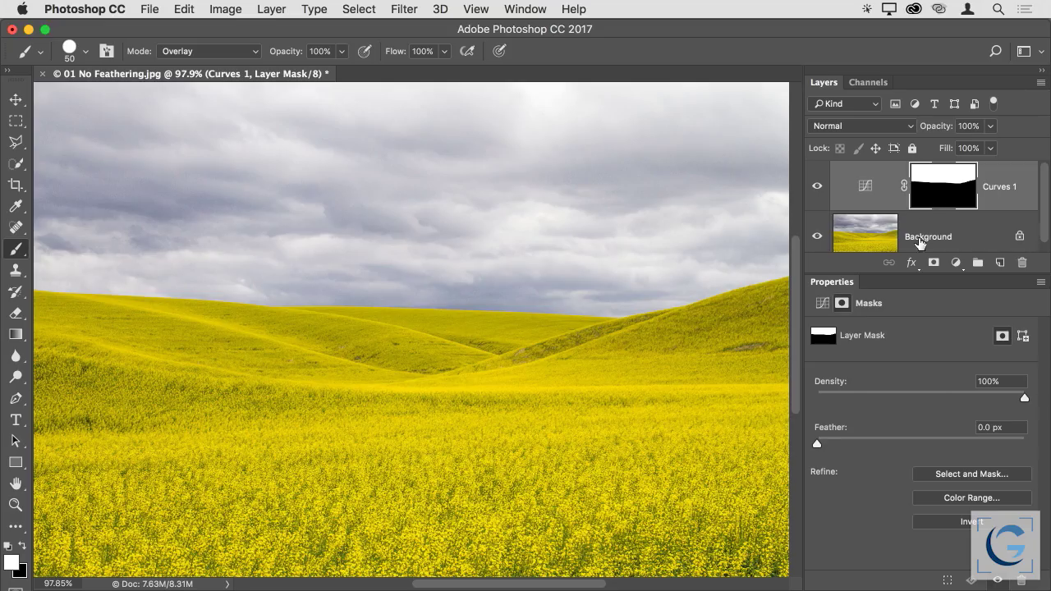
click(868, 186)
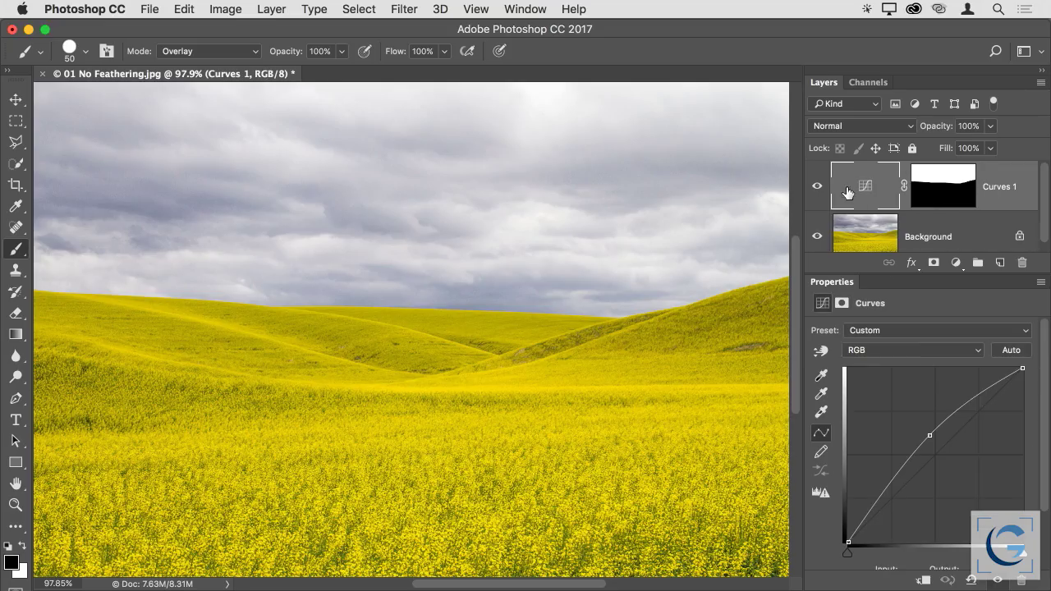
click(930, 188)
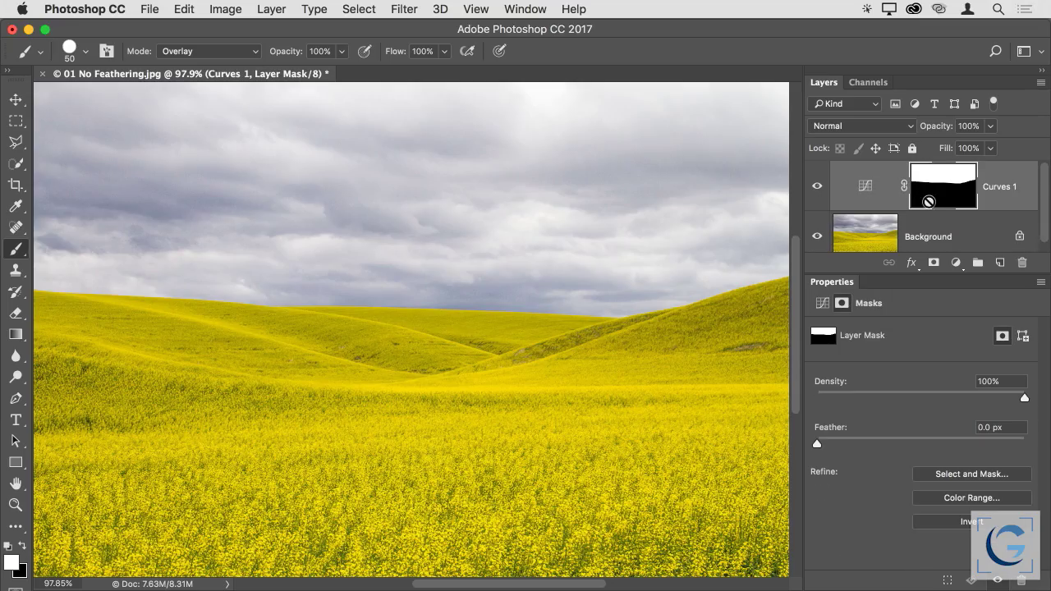
click(824, 303)
click(840, 304)
click(824, 303)
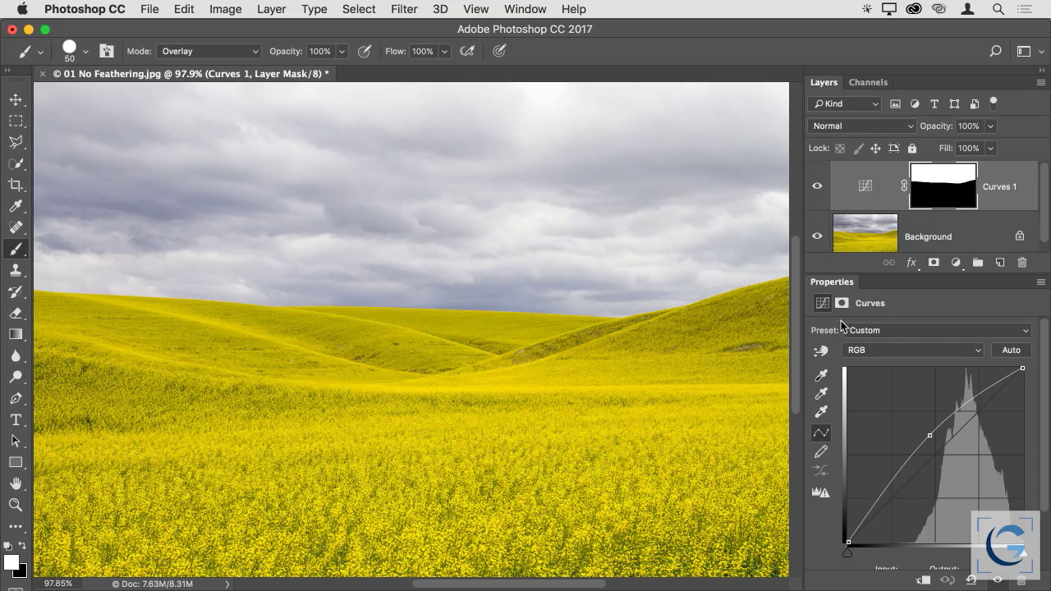
Pull the Curves 1 midpoint below the diagonal to darken the sky, and lighten its mask's midtones with Levels.
drag(930, 436, 950, 475)
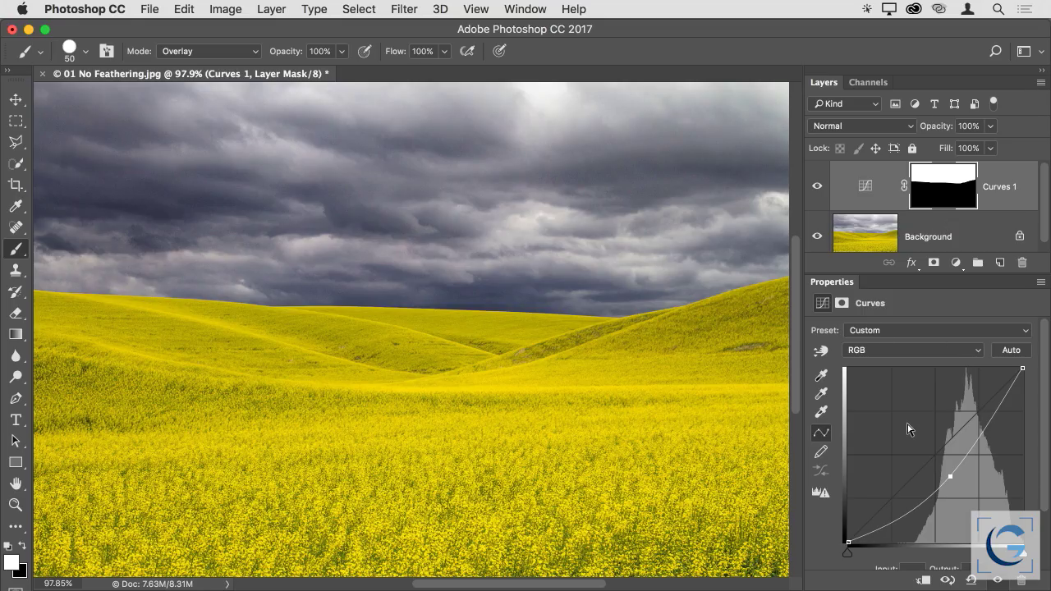
click(939, 193)
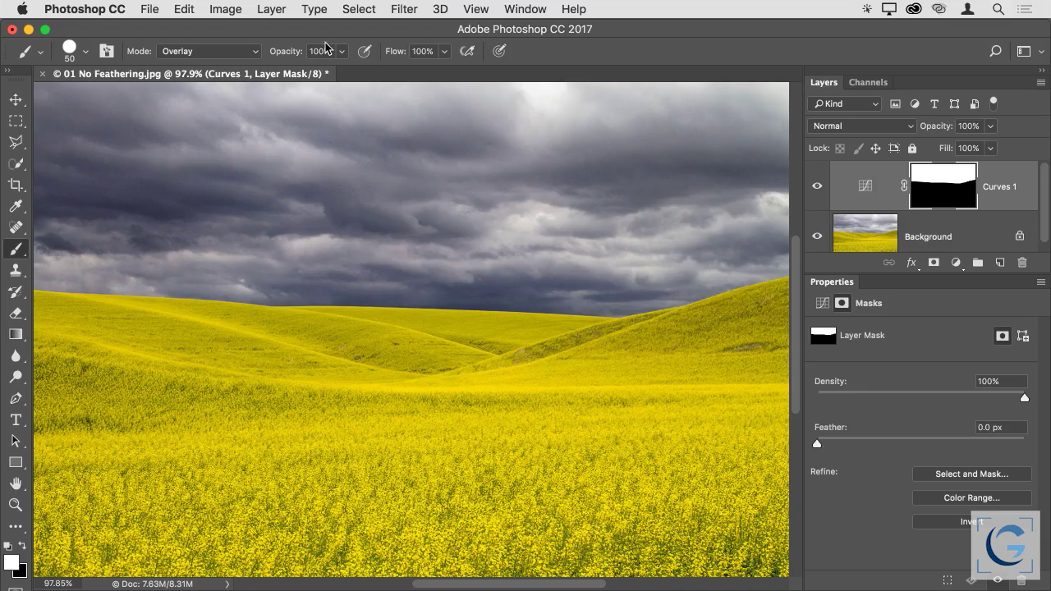
click(226, 10)
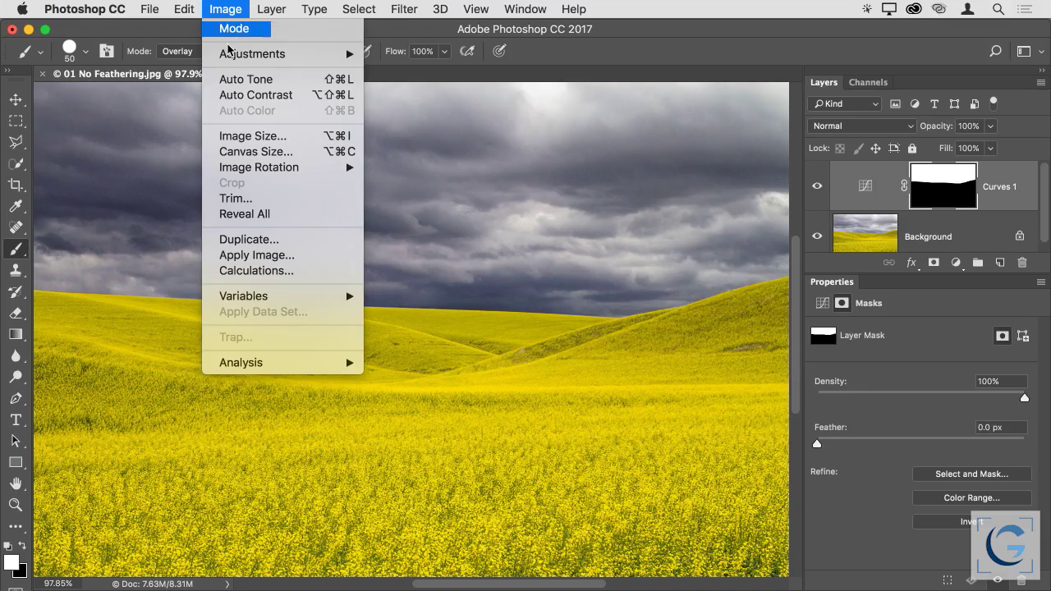
mouse_move(245, 51)
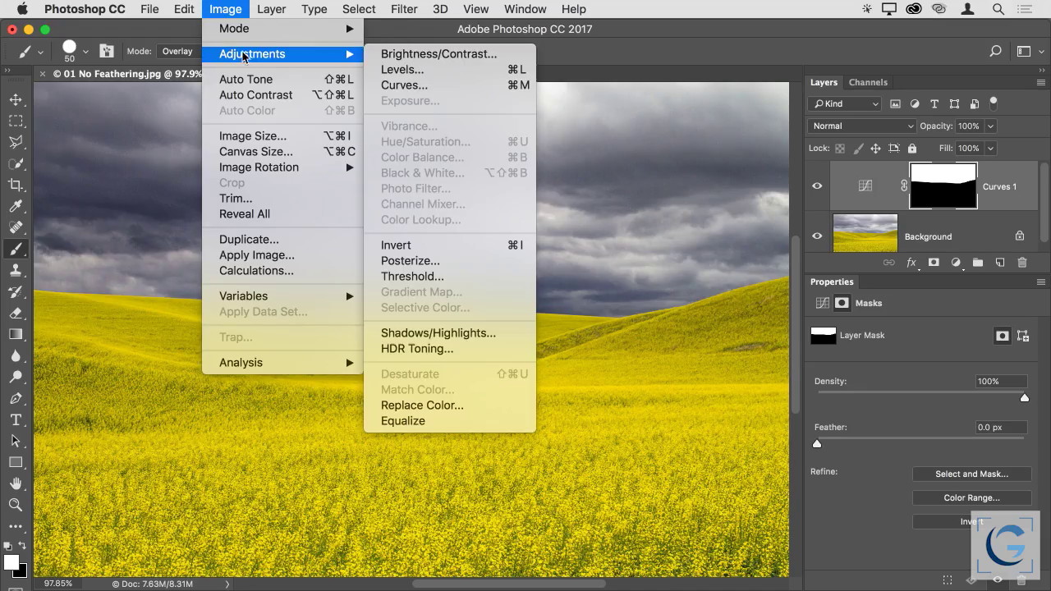
click(403, 70)
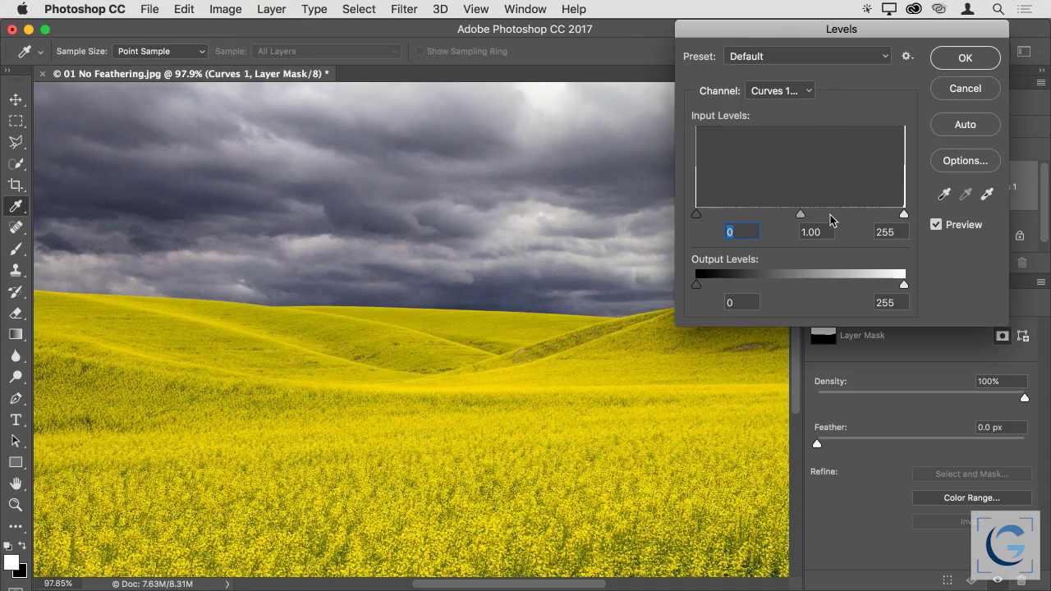
drag(802, 212, 773, 214)
click(966, 59)
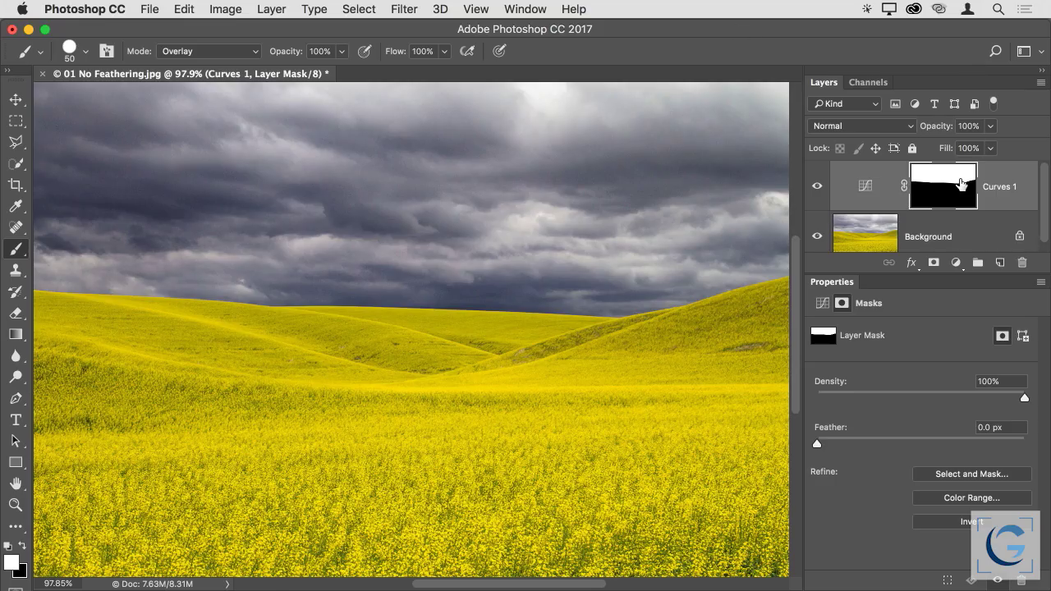
Load the Curves 1 mask as a selection and save it to a new channel named "Full Sky".
super+click(934, 181)
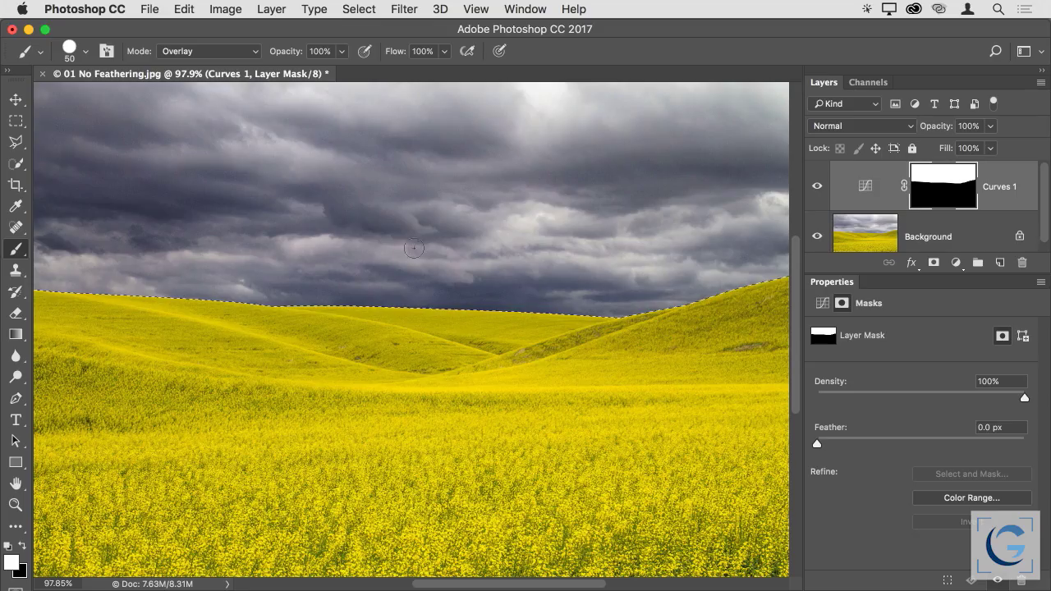
click(362, 10)
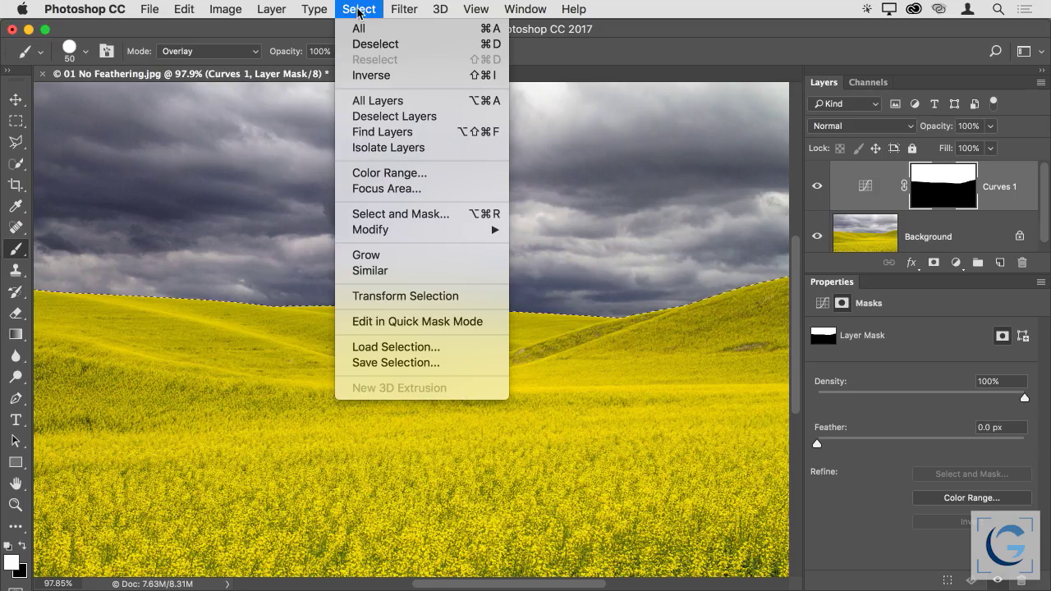
click(420, 363)
text(Full Sky)
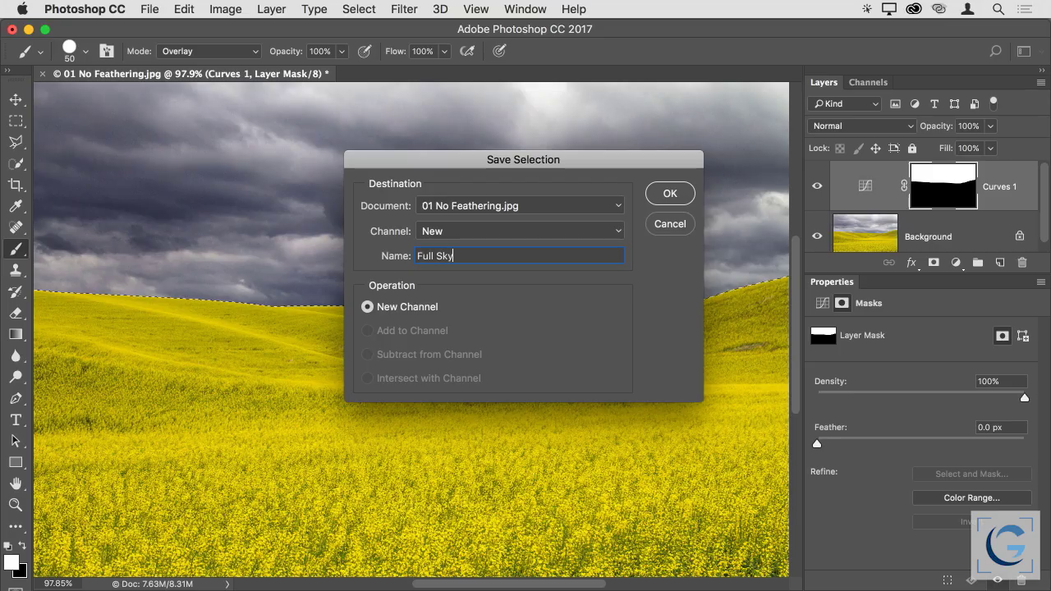
key(Return)
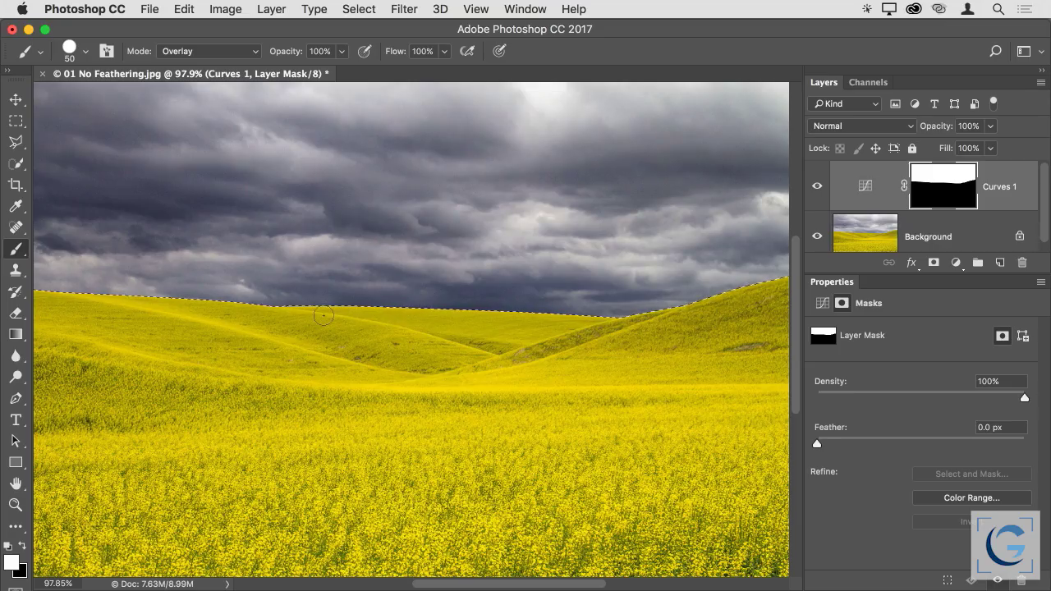
Enlarge the brush to 200 px and check the sky selection in Quick Mask before returning to the selection outline.
key(bracketright)
key(bracketright)
key(bracketright)
key(bracketright)
key(bracketright)
key(bracketright)
key(bracketright)
key(bracketright)
key(bracketright)
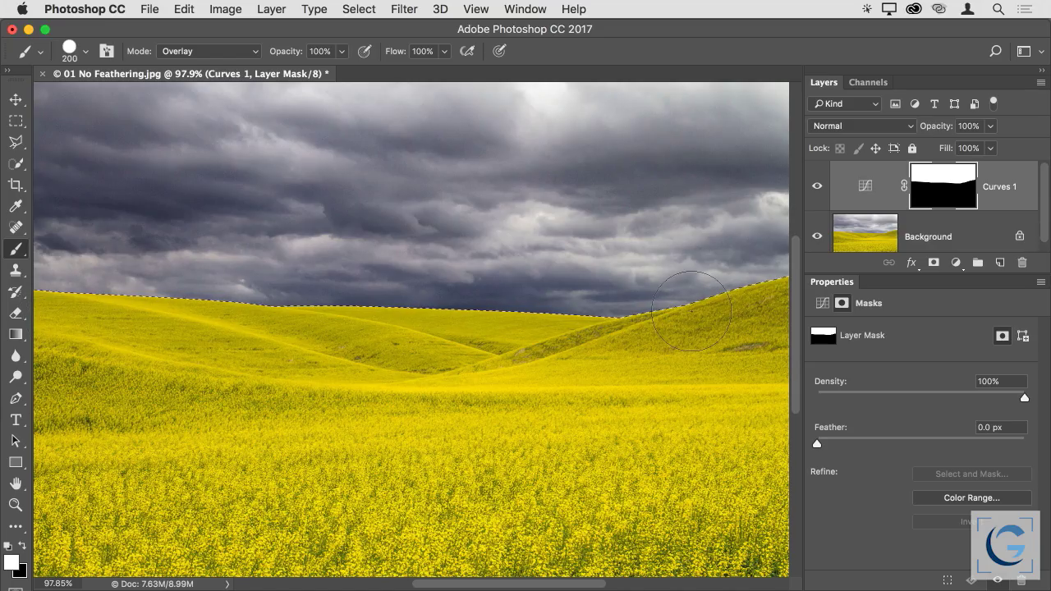
key(q)
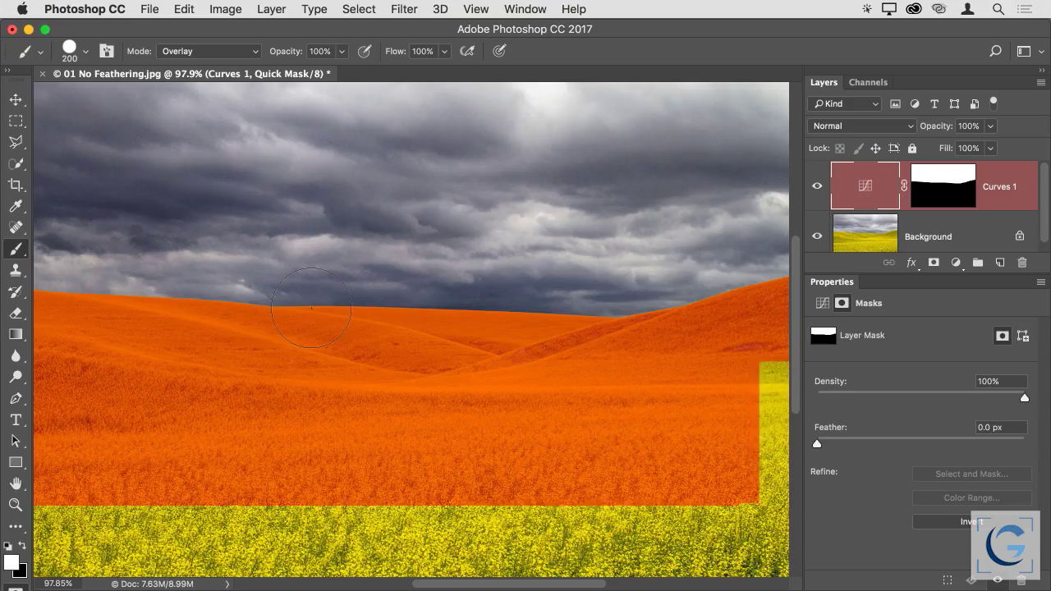
key(q)
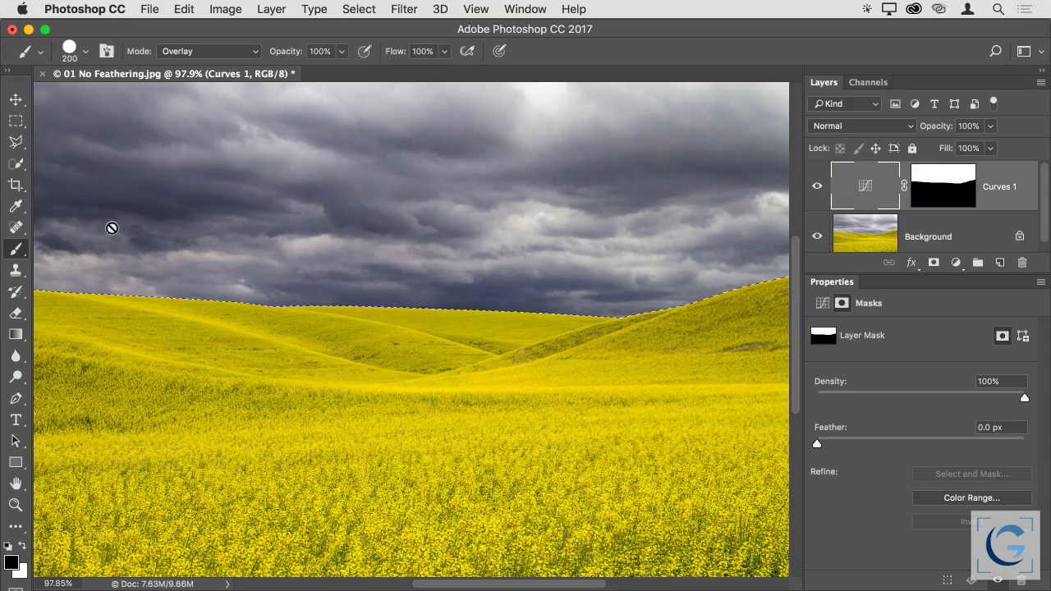
Extend the sky selection over the upper part of the yellow hills with a 150 px Quick Selection brush.
drag(13, 172, 91, 167)
key(bracketright)
key(bracketright)
key(bracketright)
key(bracketright)
mouse_move(82, 312)
mouse_down()
mouse_move(412, 321)
mouse_move(726, 303)
mouse_up()
alt+click(726, 304)
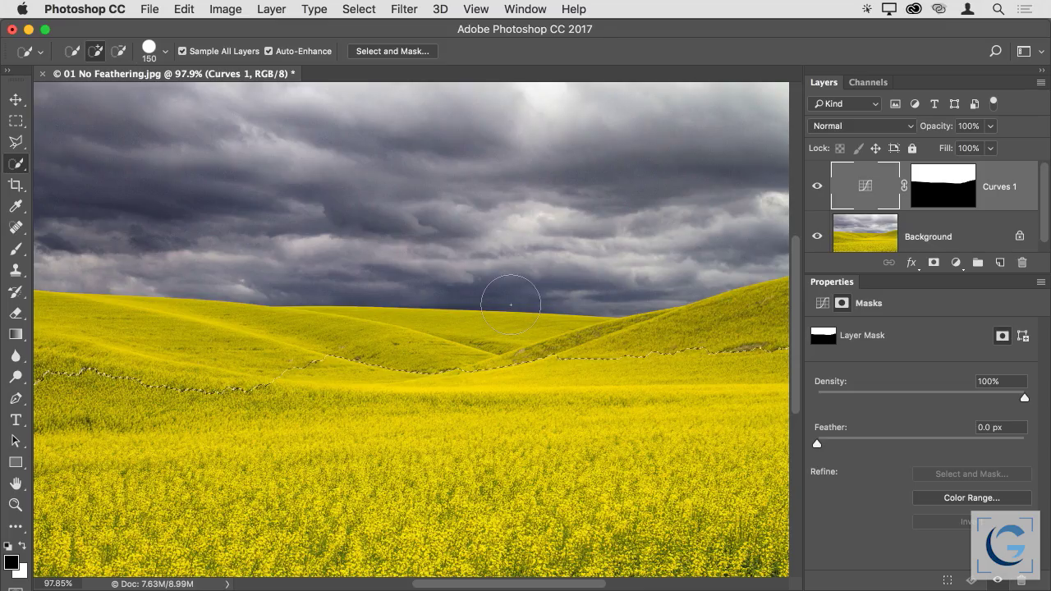
Save the extended selection to a new channel named "Sky Plus Some Hill".
click(402, 9)
click(402, 9)
click(359, 9)
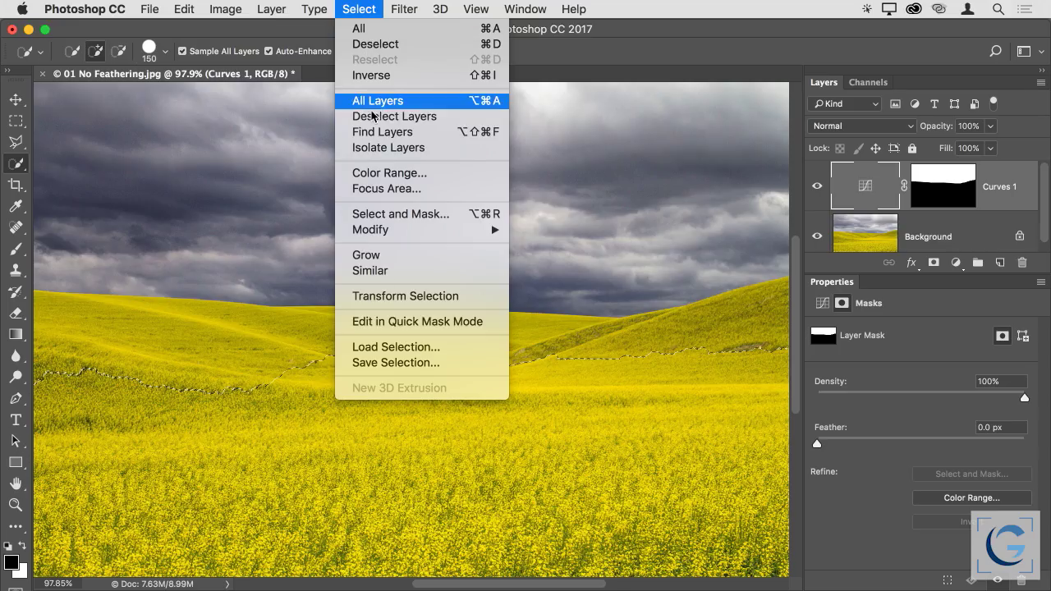
click(401, 363)
text(Sky Plus Some Hill)
key(Return)
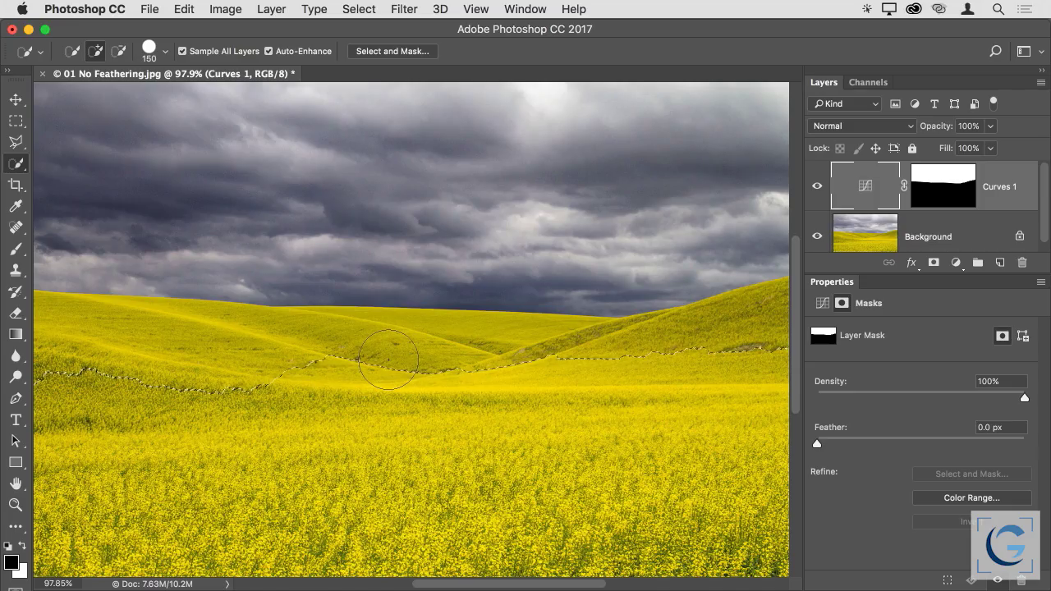
Load the saved "Full Sky" channel as a new selection, replacing the current one.
click(358, 10)
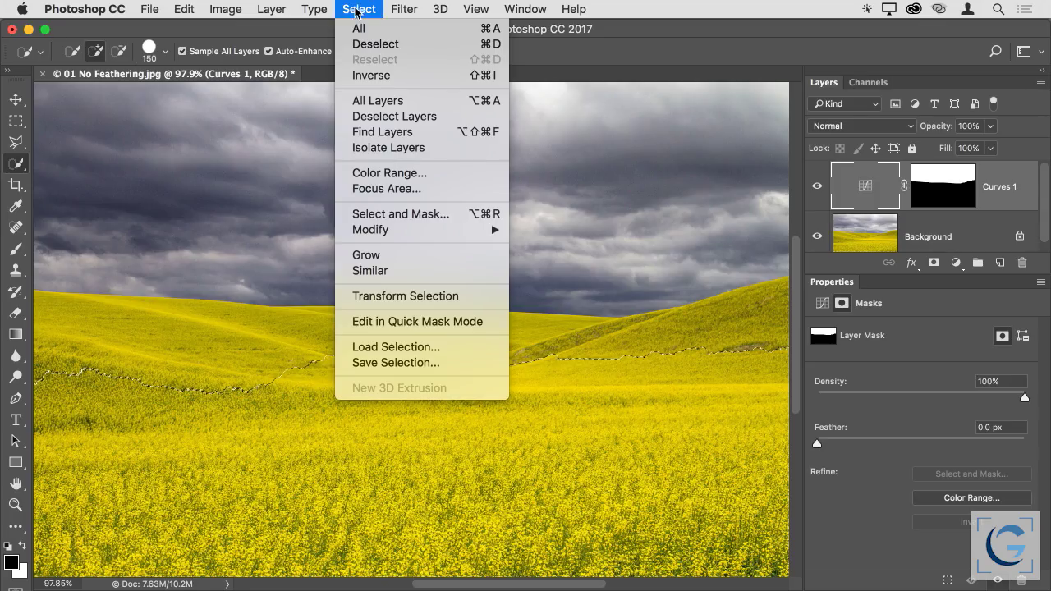
click(418, 349)
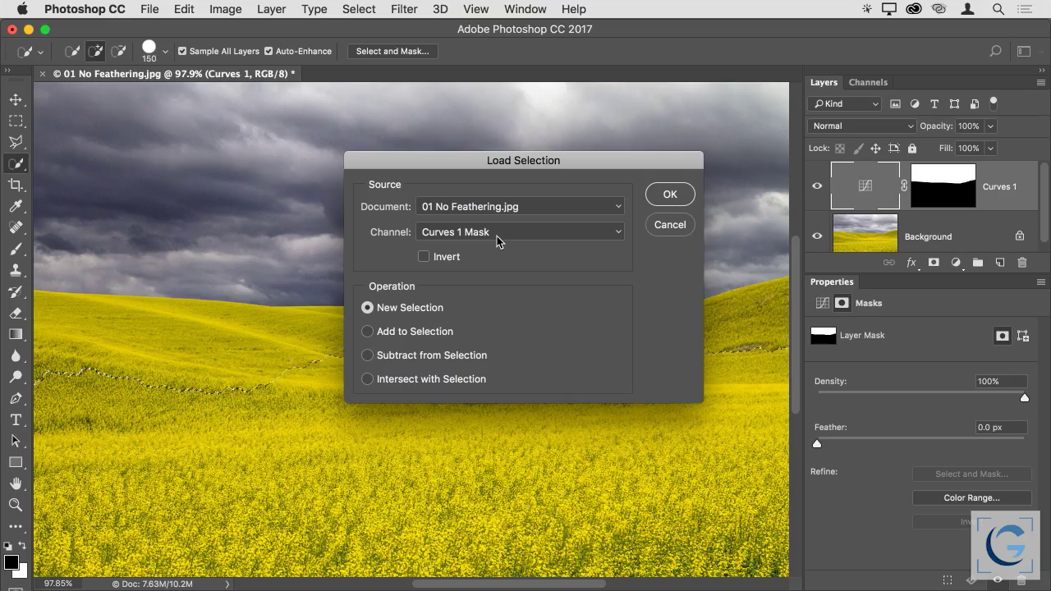
click(524, 207)
click(542, 207)
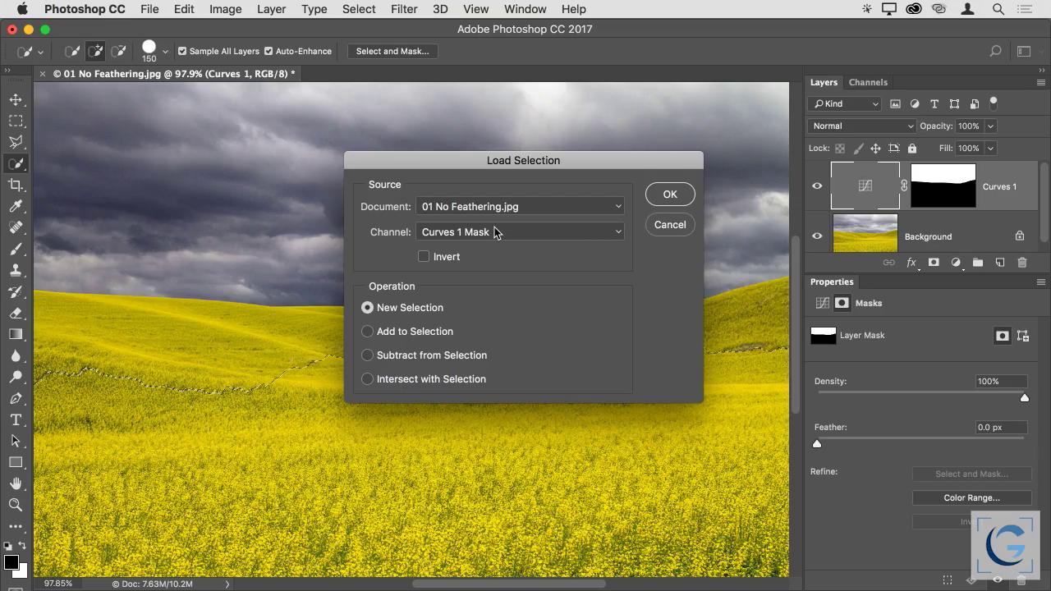
click(495, 230)
click(448, 253)
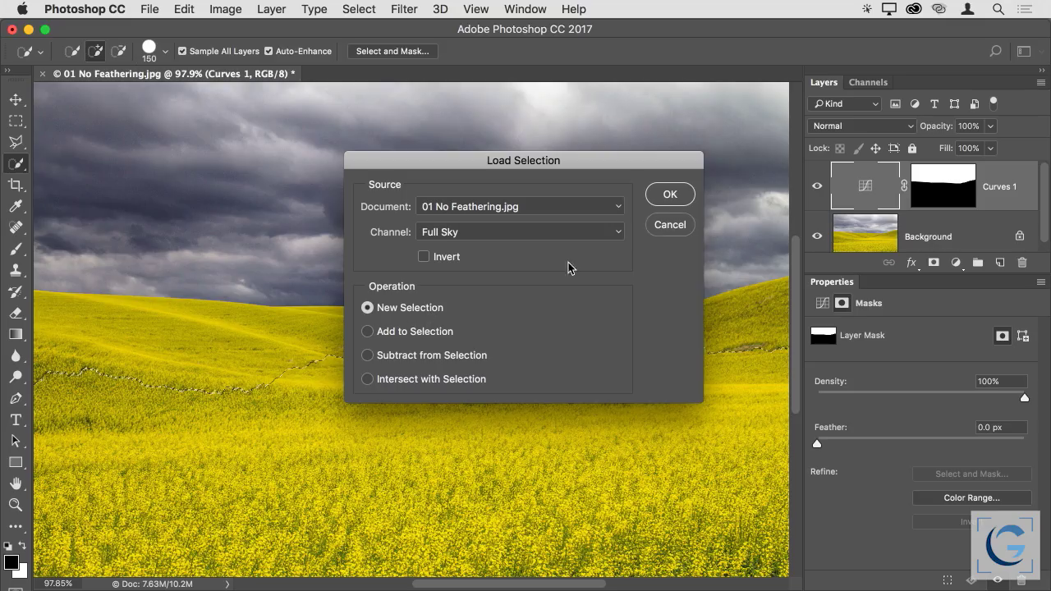
click(670, 194)
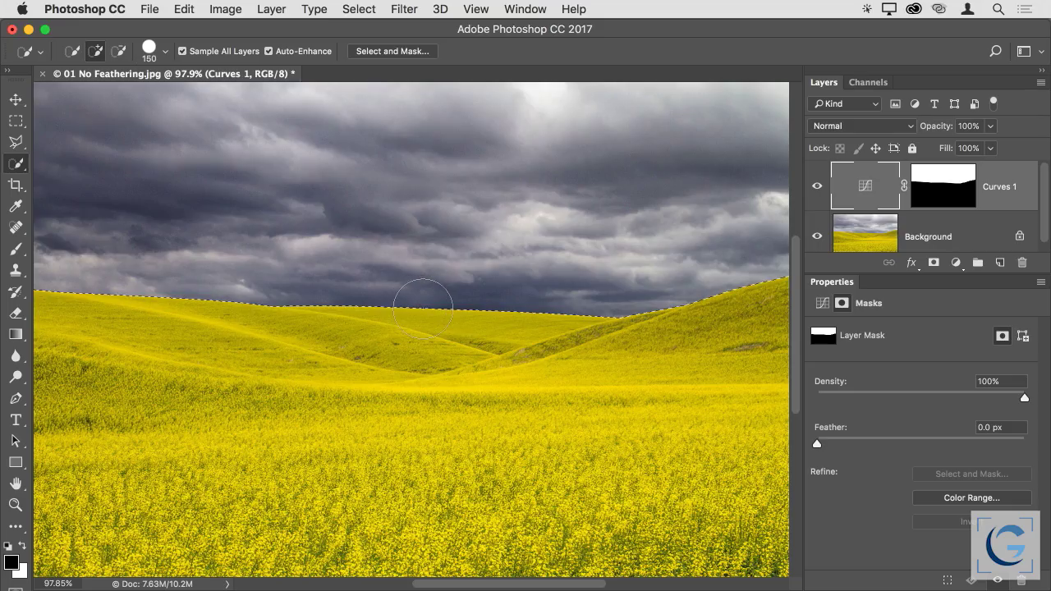
Deselect, add a second darkening Curves adjustment, and draw a white-to-black gradient down its mask from the horizon into the field.
click(956, 263)
key(Escape)
key(super+d)
click(956, 263)
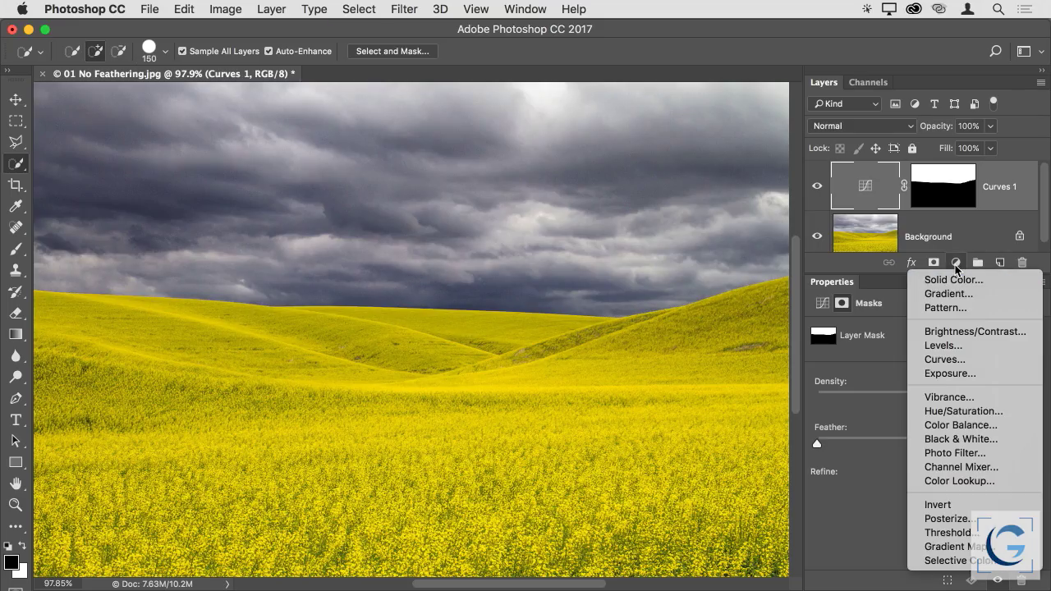
click(953, 359)
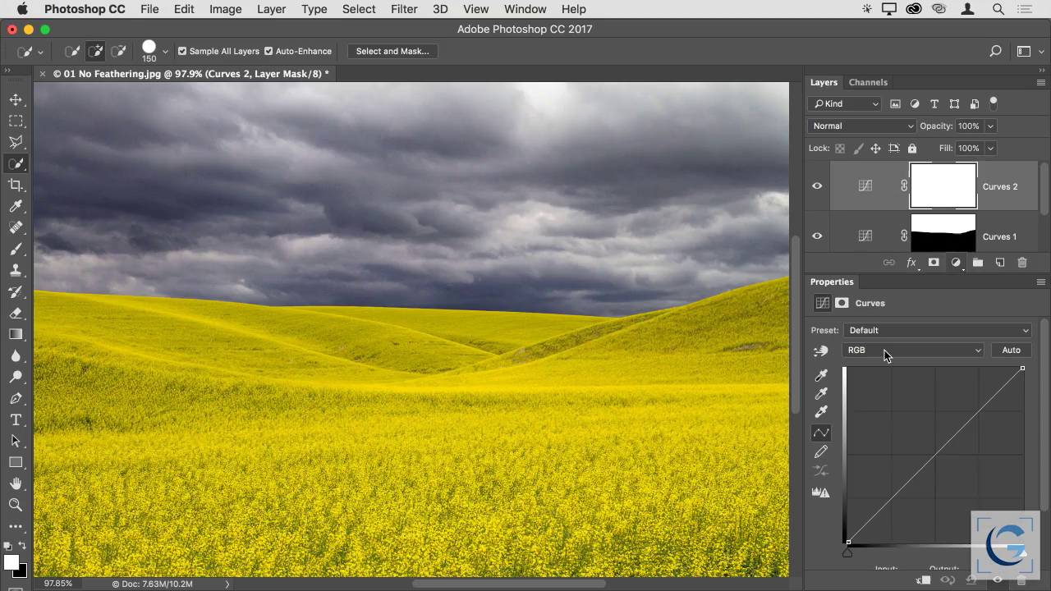
drag(939, 452, 948, 474)
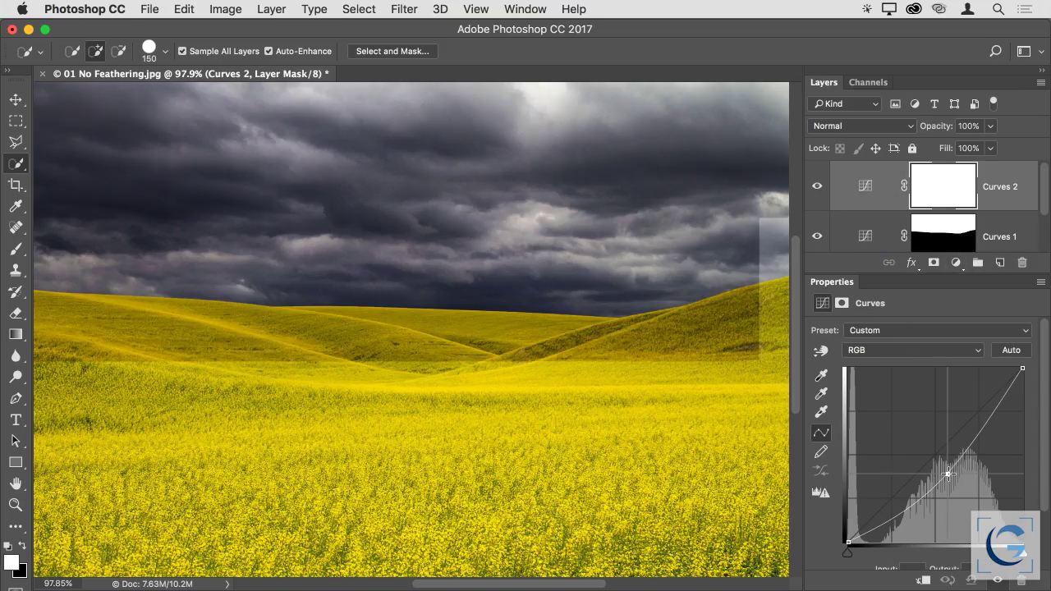
key(g)
drag(402, 298, 401, 407)
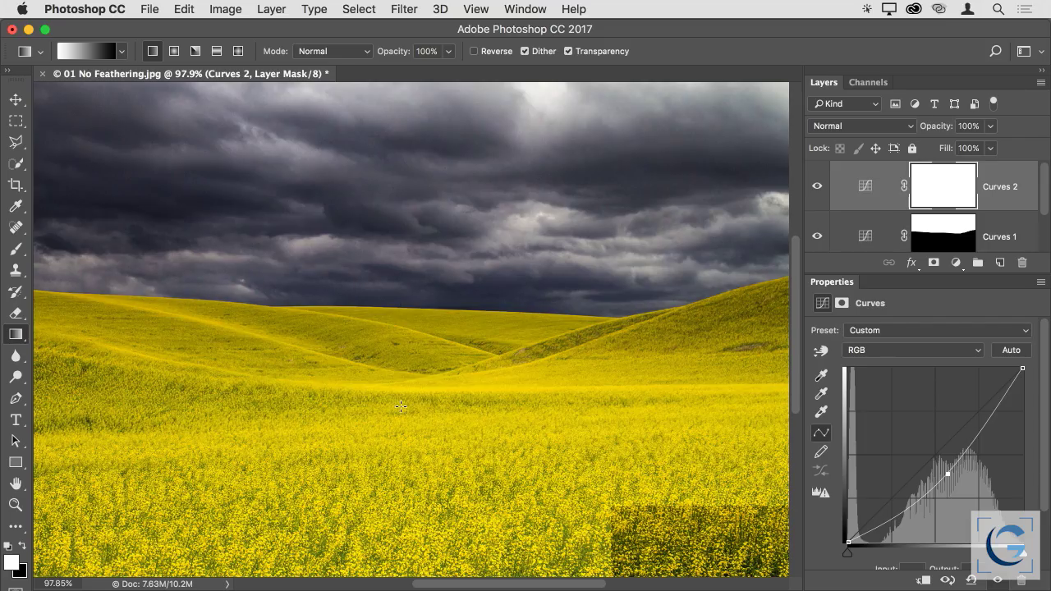
Load the Curves 1 mask as a selection and delete the Curves 2 adjustment layer.
click(934, 235)
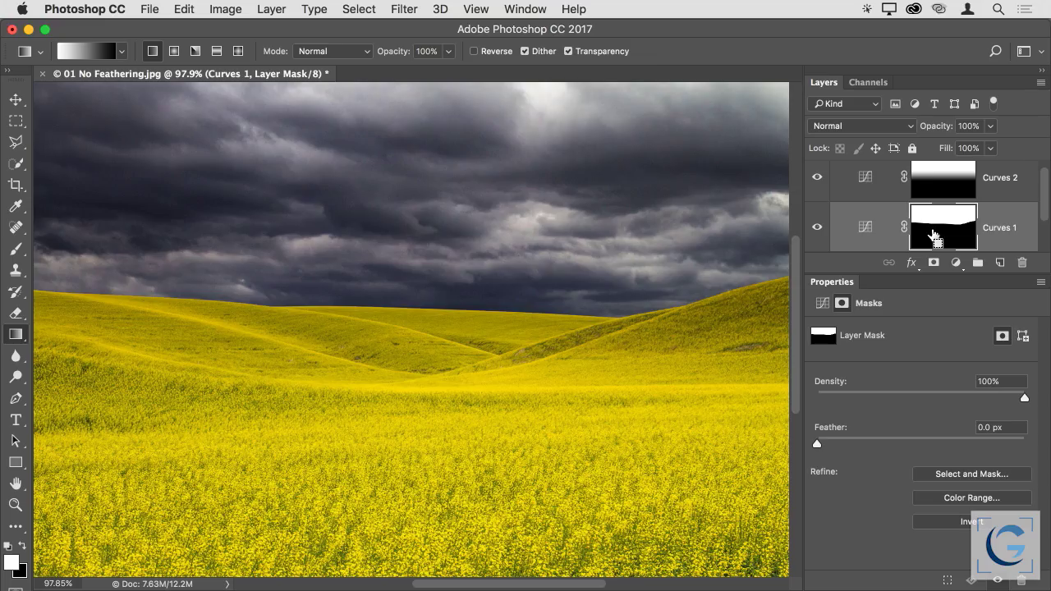
super+click(934, 236)
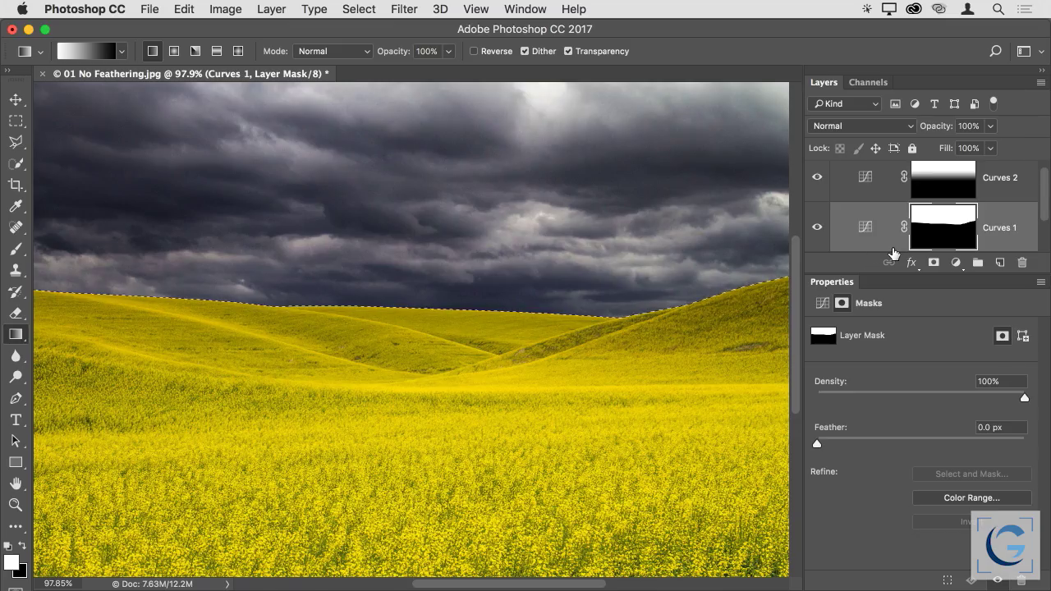
drag(846, 179, 1023, 262)
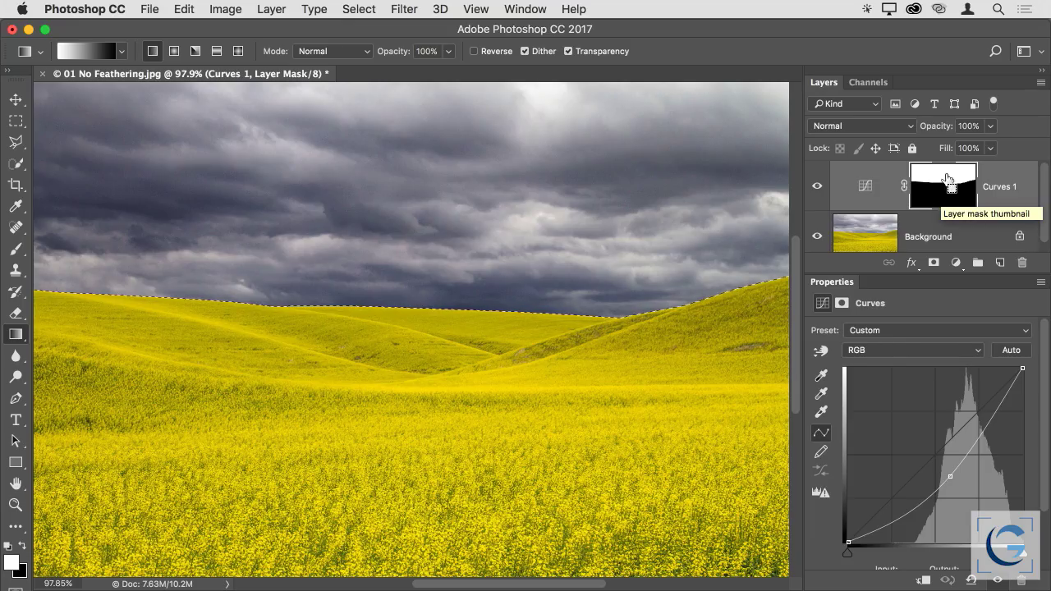
Add a Hue/Saturation adjustment masked by the sky selection above Curves 1, and delete it again.
click(943, 185)
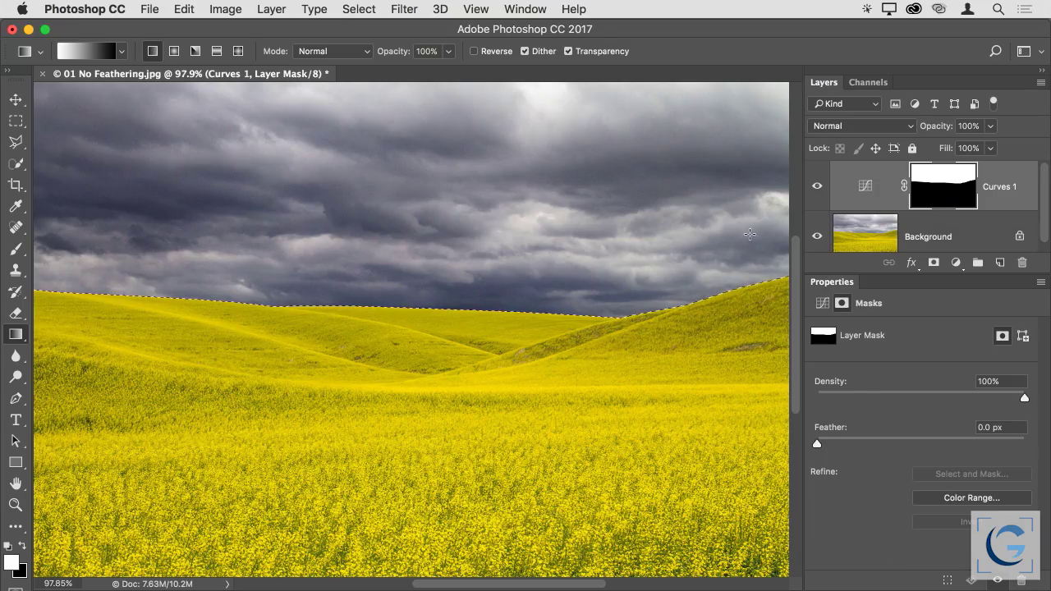
click(956, 263)
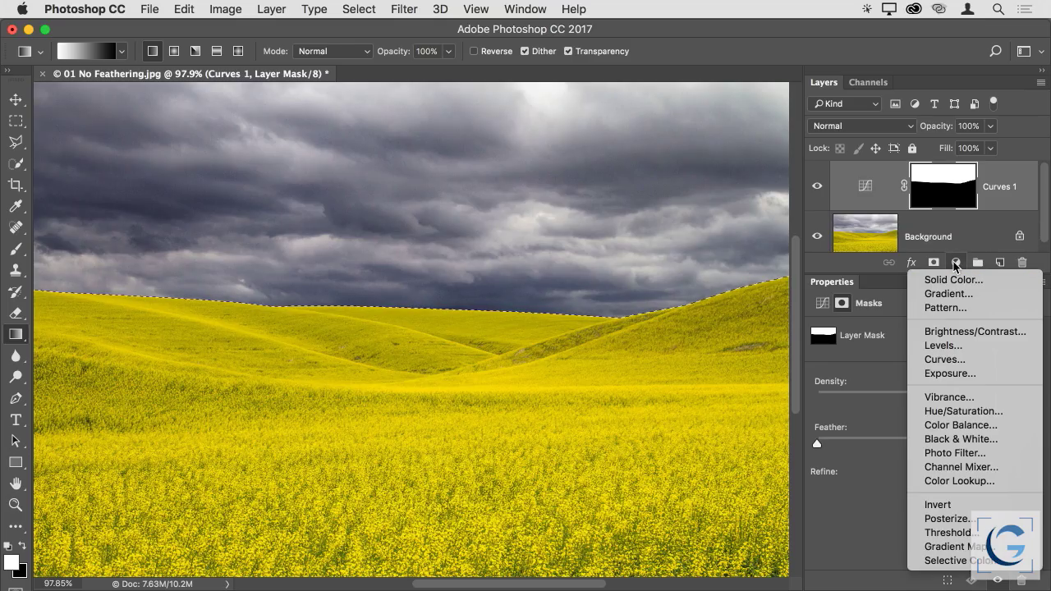
click(960, 410)
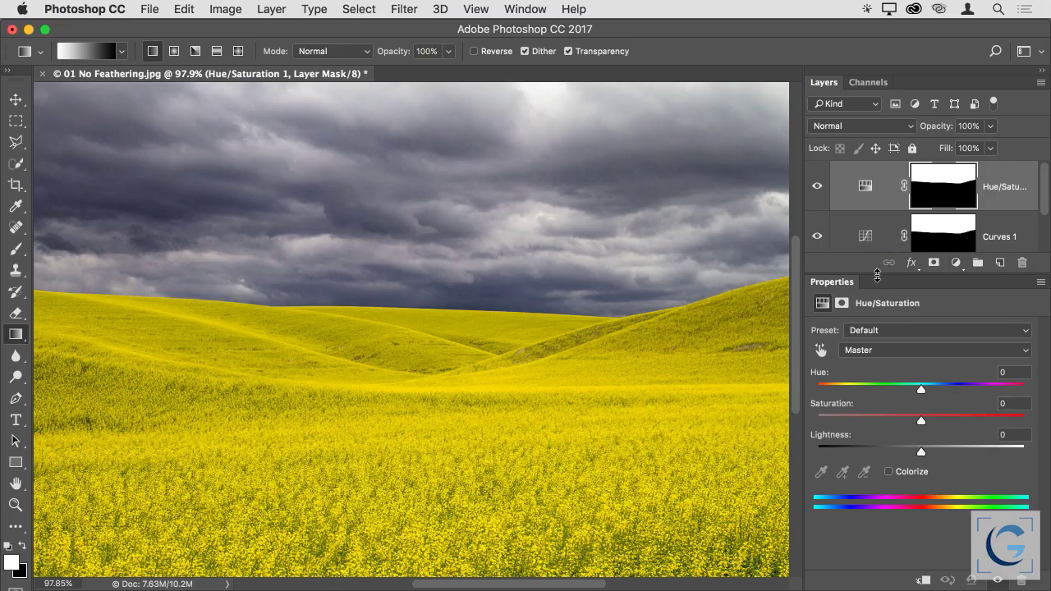
drag(875, 275, 875, 362)
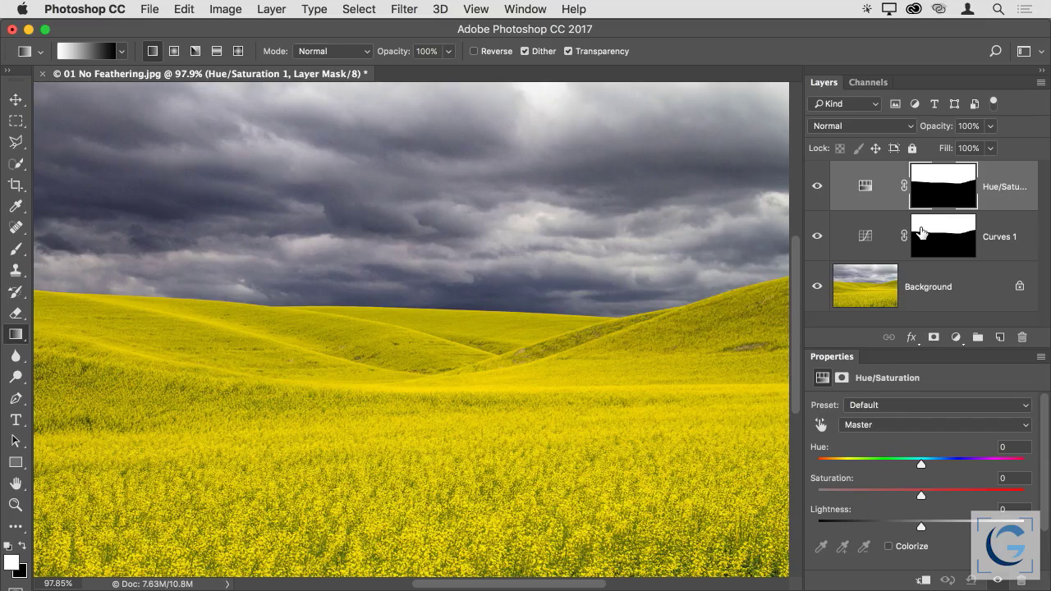
drag(872, 186, 1022, 338)
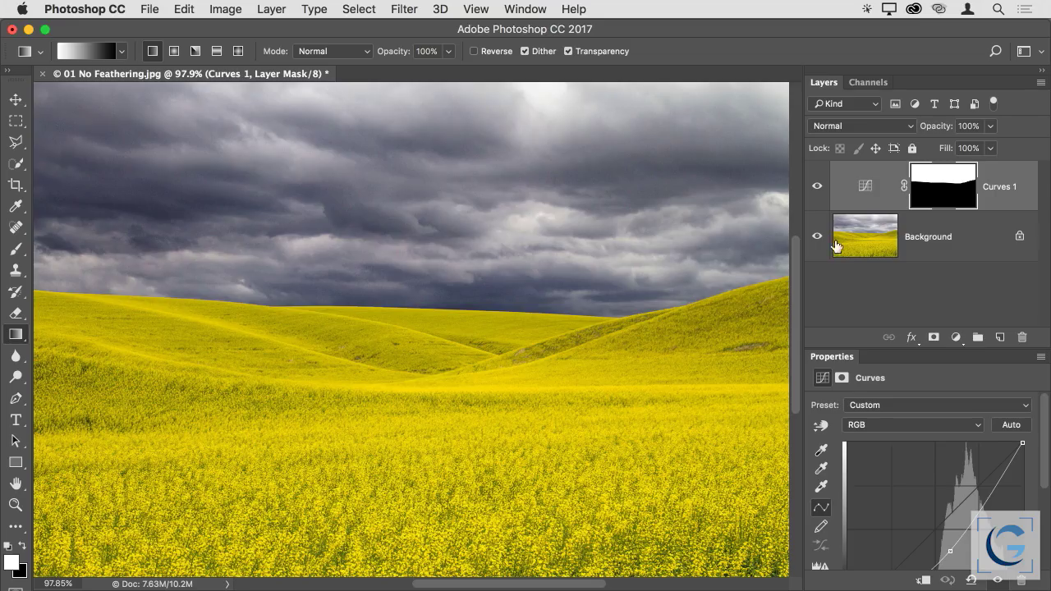
Load the Curves 1 mask as a selection and create a new layer group masked by that sky selection.
super+click(942, 178)
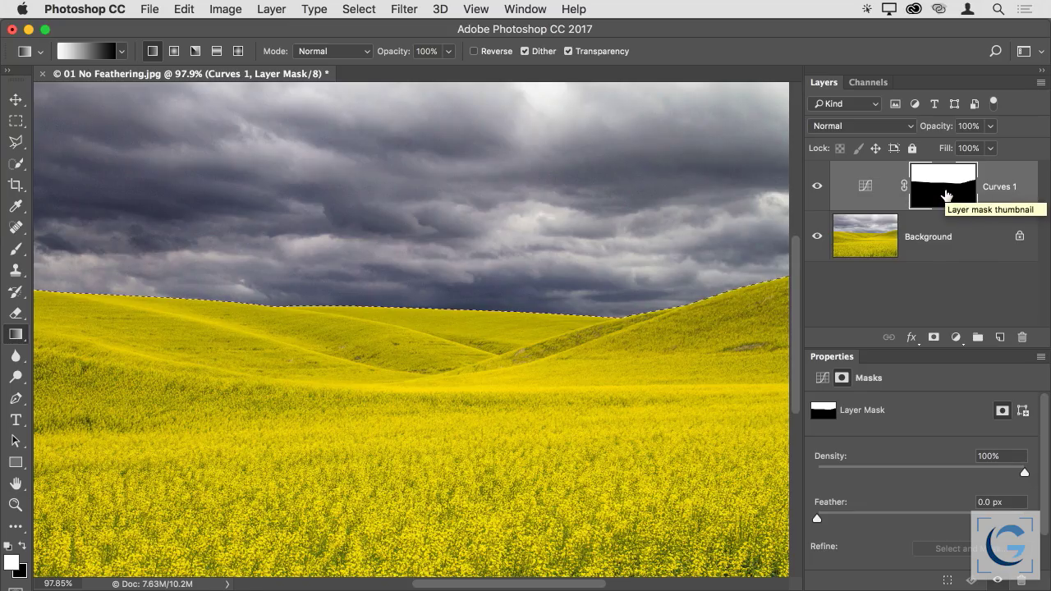
click(977, 339)
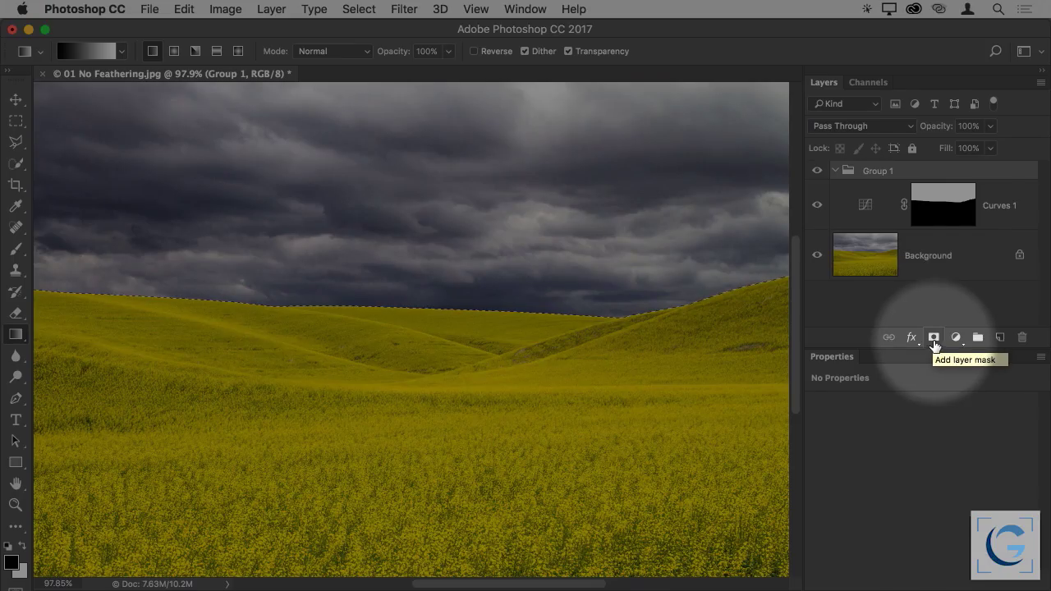
click(934, 339)
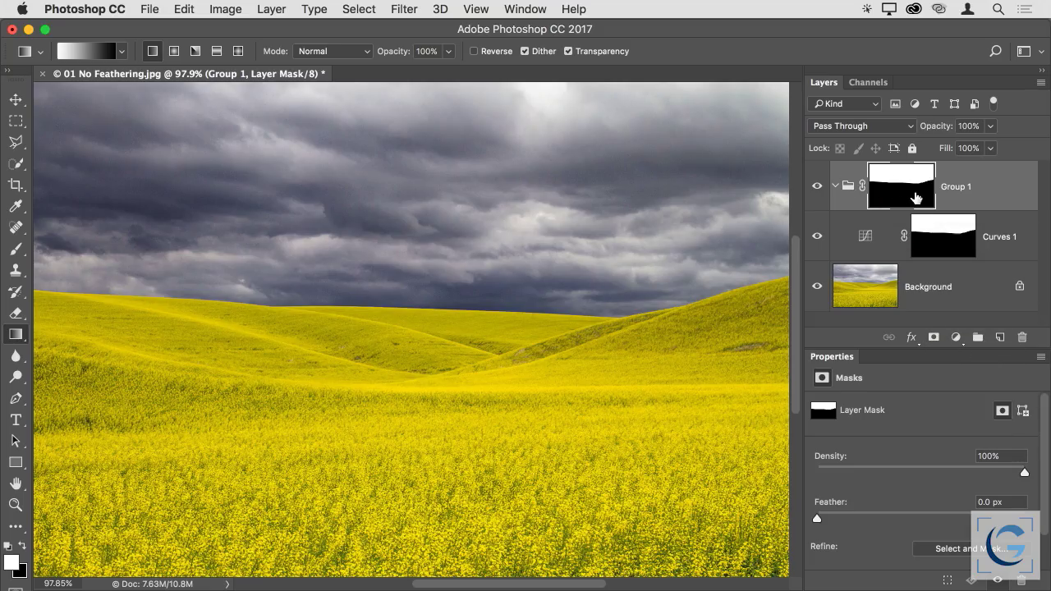
Delete the Curves 1 layer's own mask and move the adjustment into the masked group.
click(933, 239)
drag(937, 241, 1022, 337)
click(638, 231)
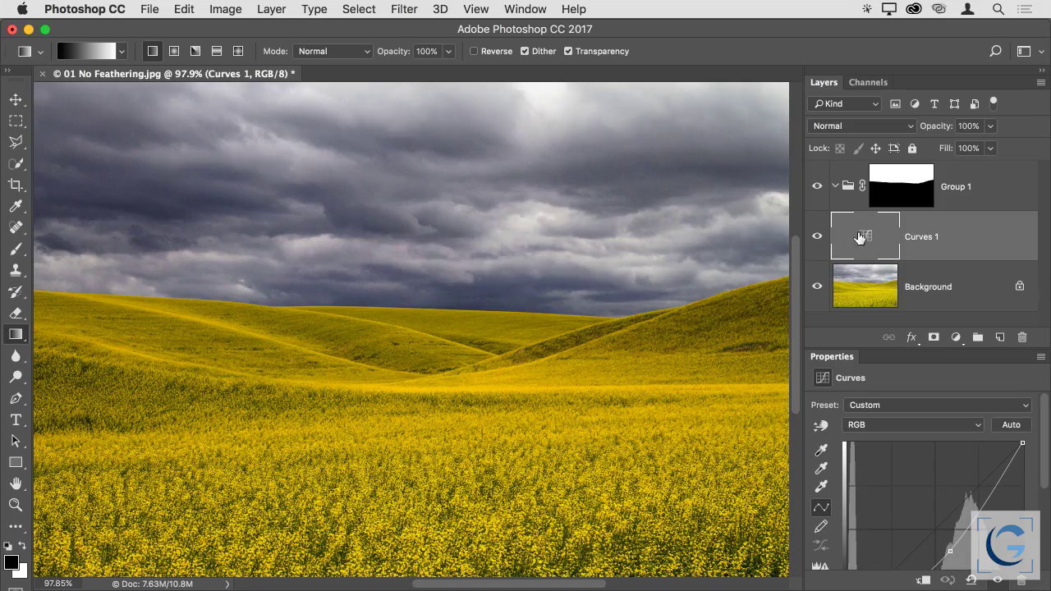
drag(858, 254, 847, 187)
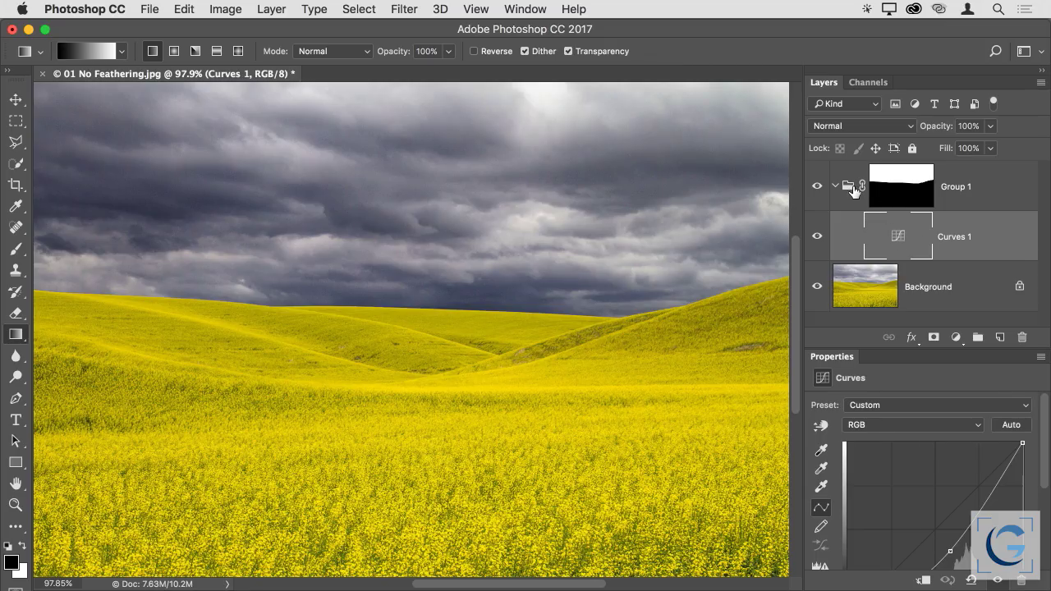
Add a Hue/Saturation adjustment above Curves 1 inside the masked group and raise its saturation to +81.
click(956, 337)
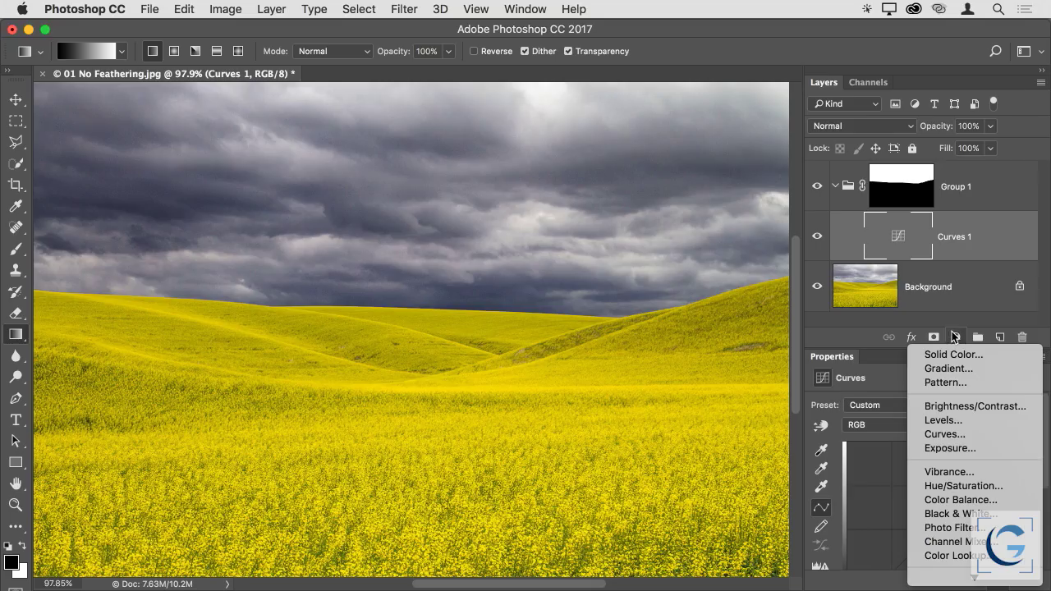
click(956, 487)
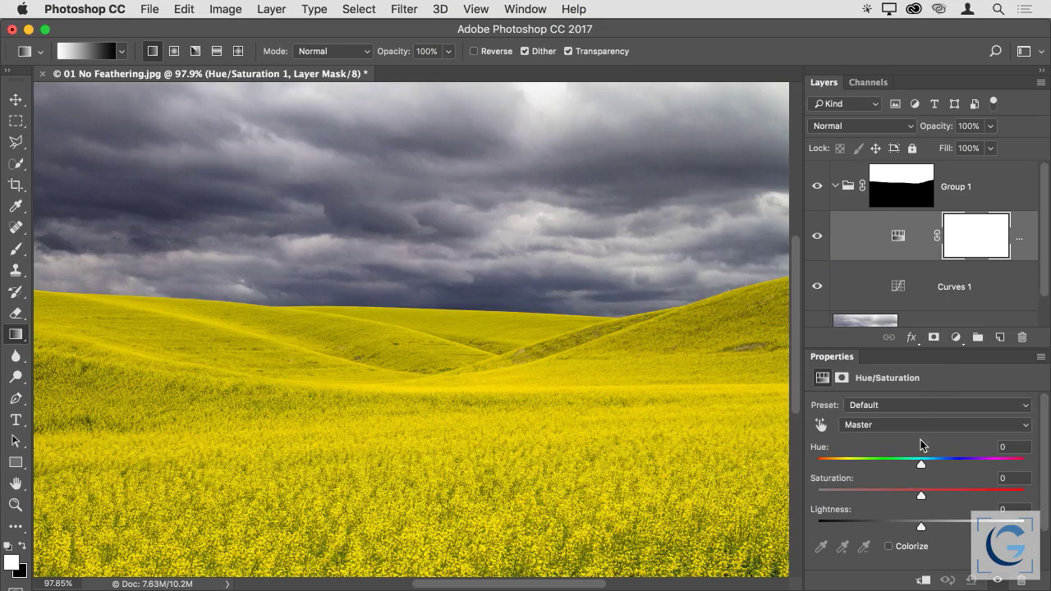
drag(920, 497, 1007, 496)
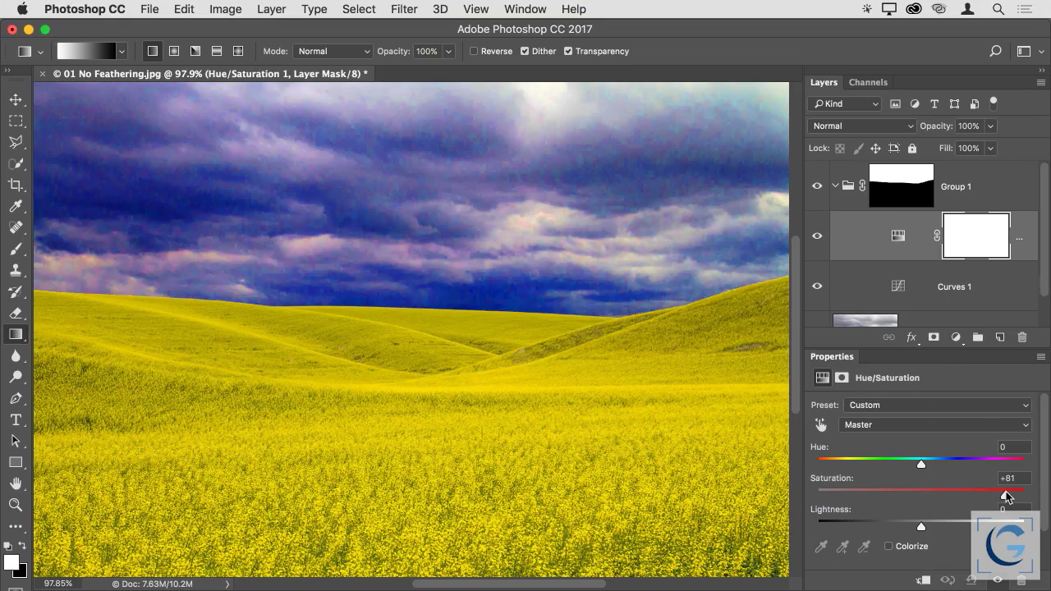